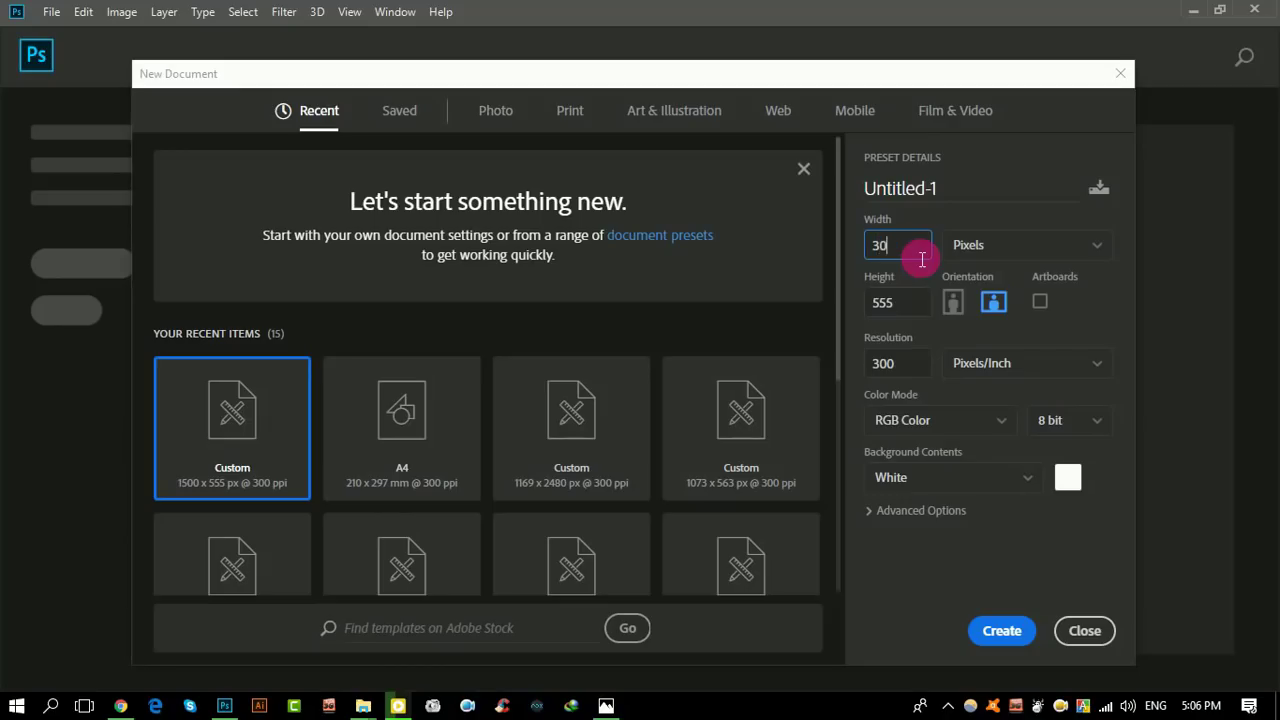
Step: Create a 30 x 70.578 inch, 300 ppi document named 'Roll Up Banner Design', fitted to screen
click(971, 246)
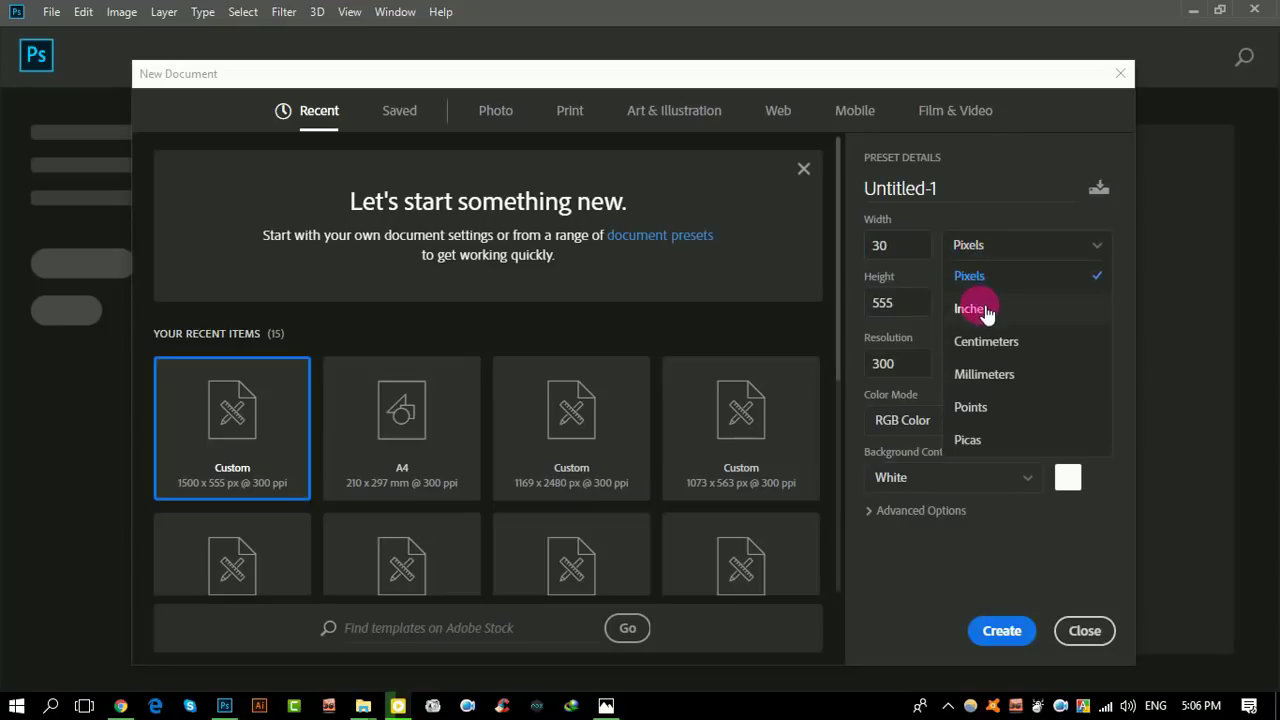
click(980, 303)
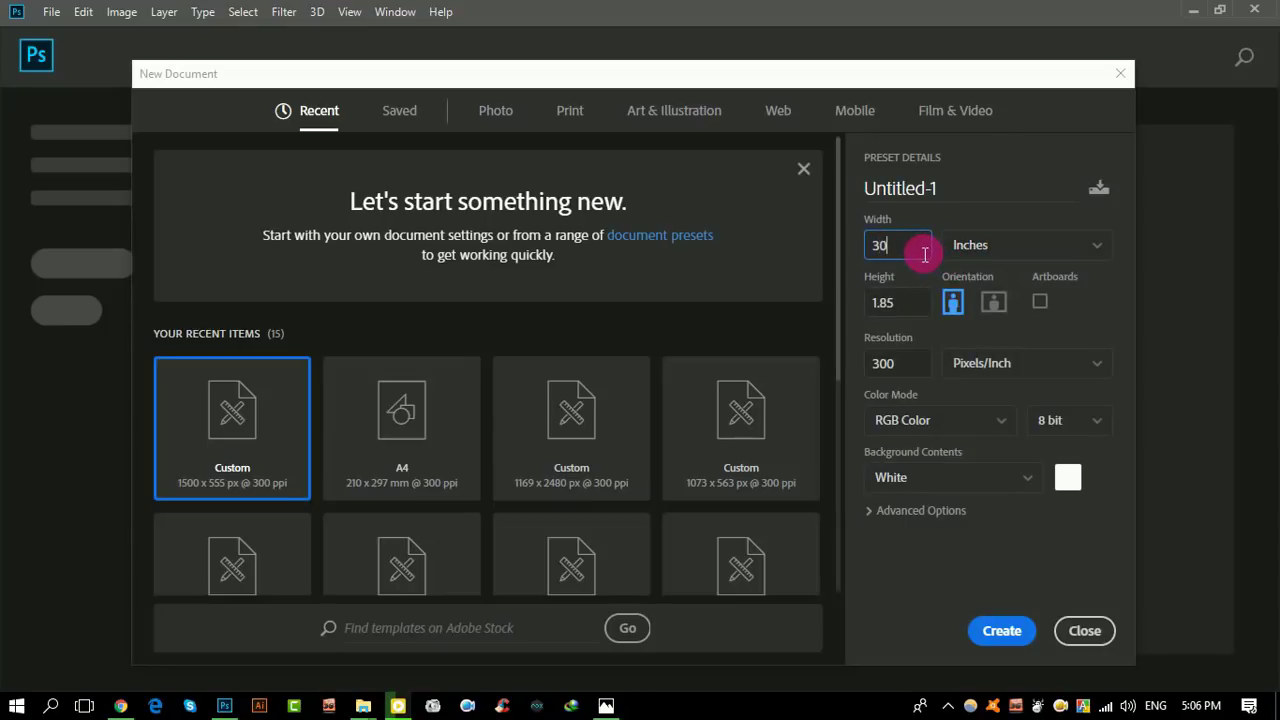
click(885, 302)
text(70.578)
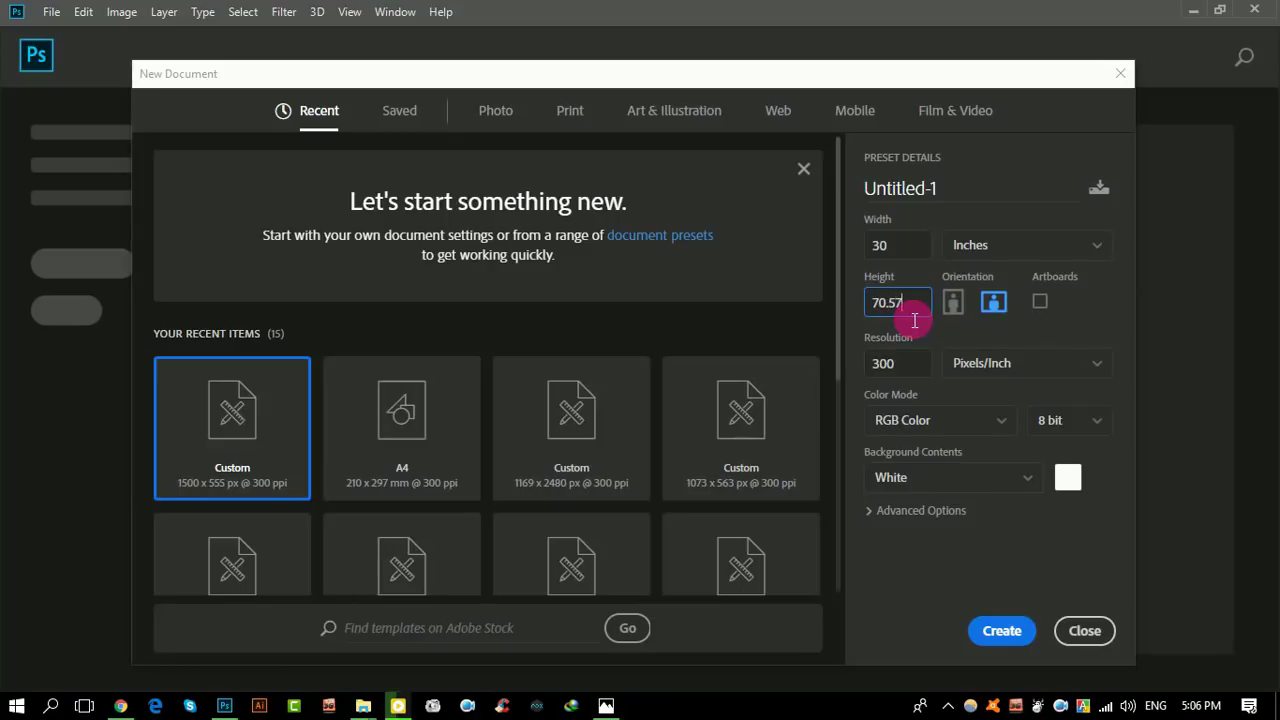
click(955, 205)
text(Roll U)
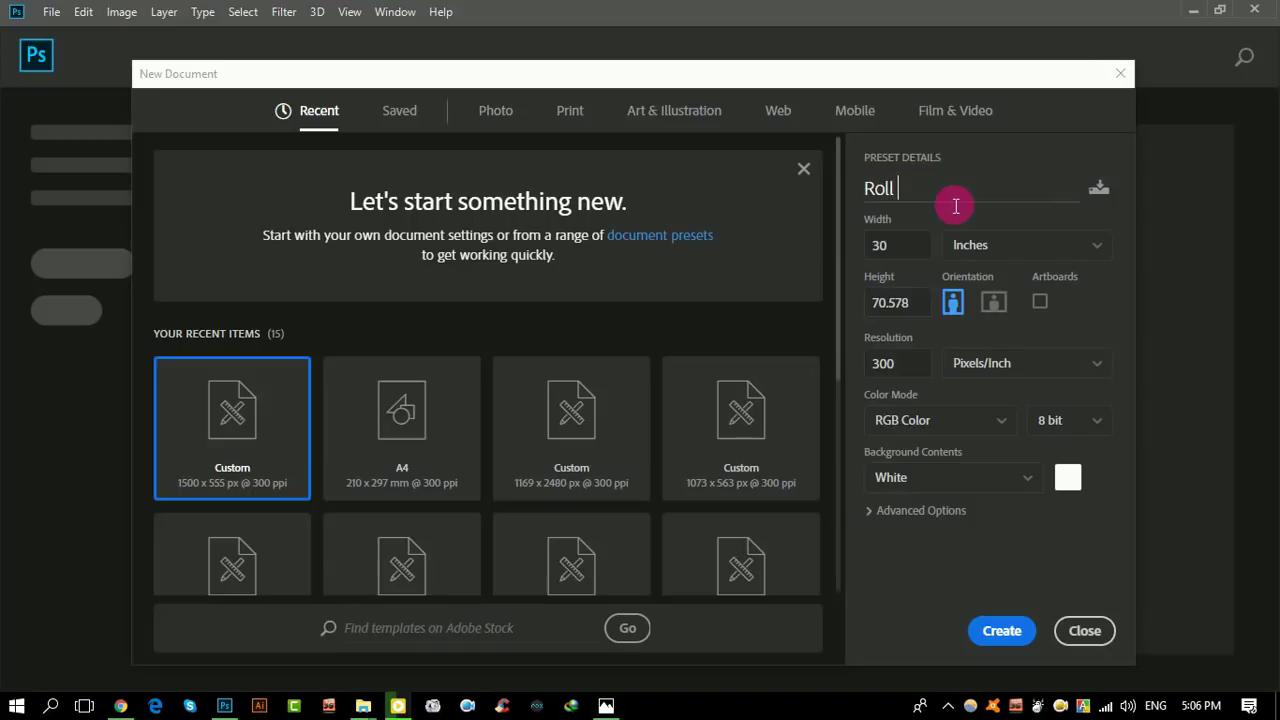
text(p Banner Design)
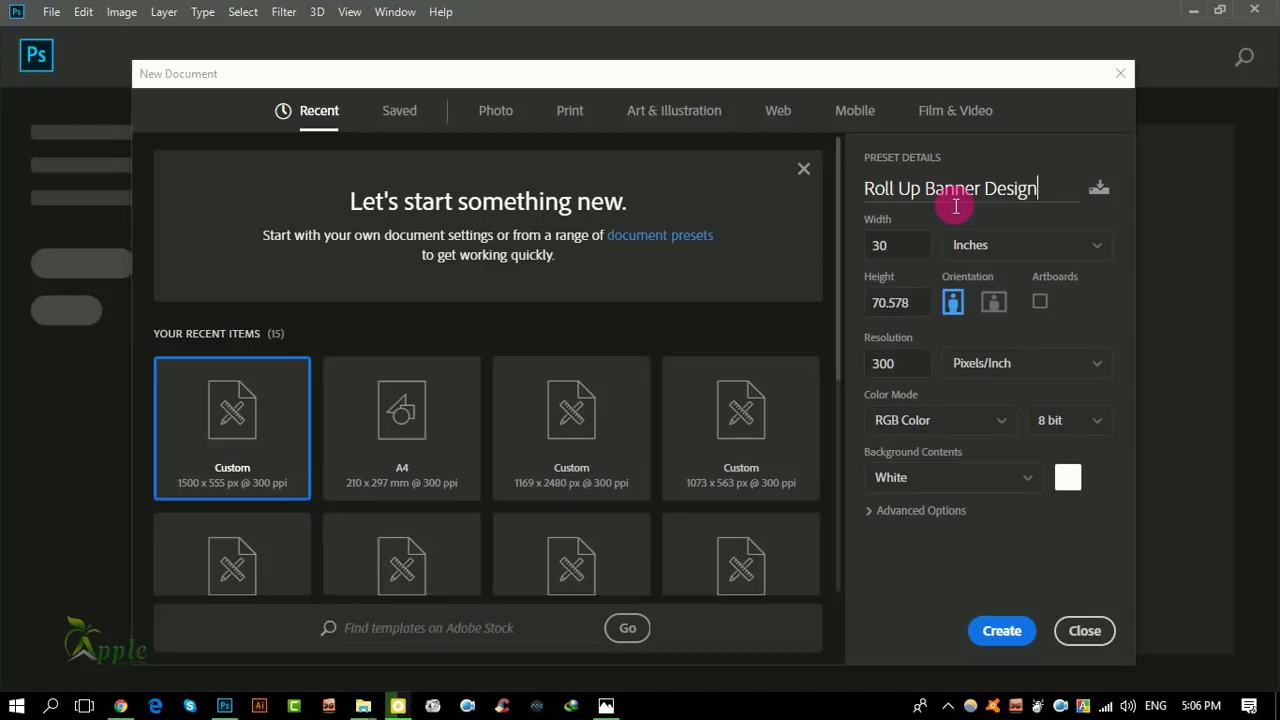
click(990, 630)
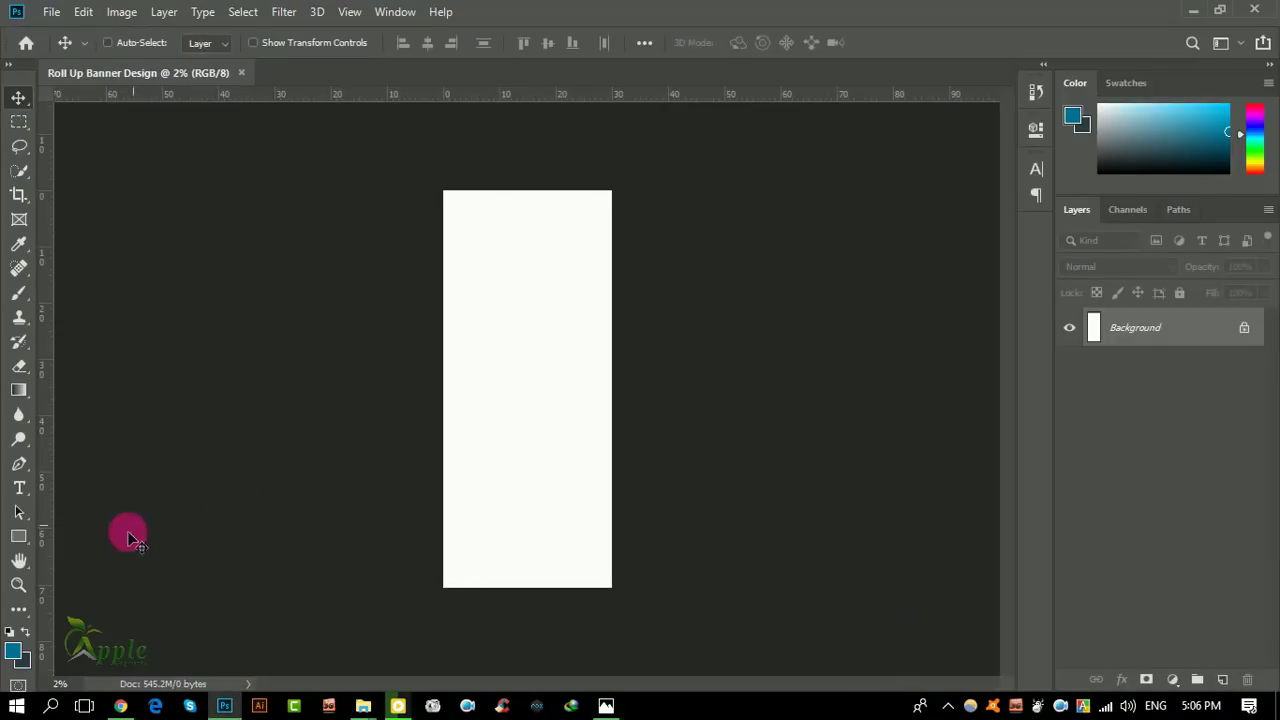
click(19, 560)
click(308, 45)
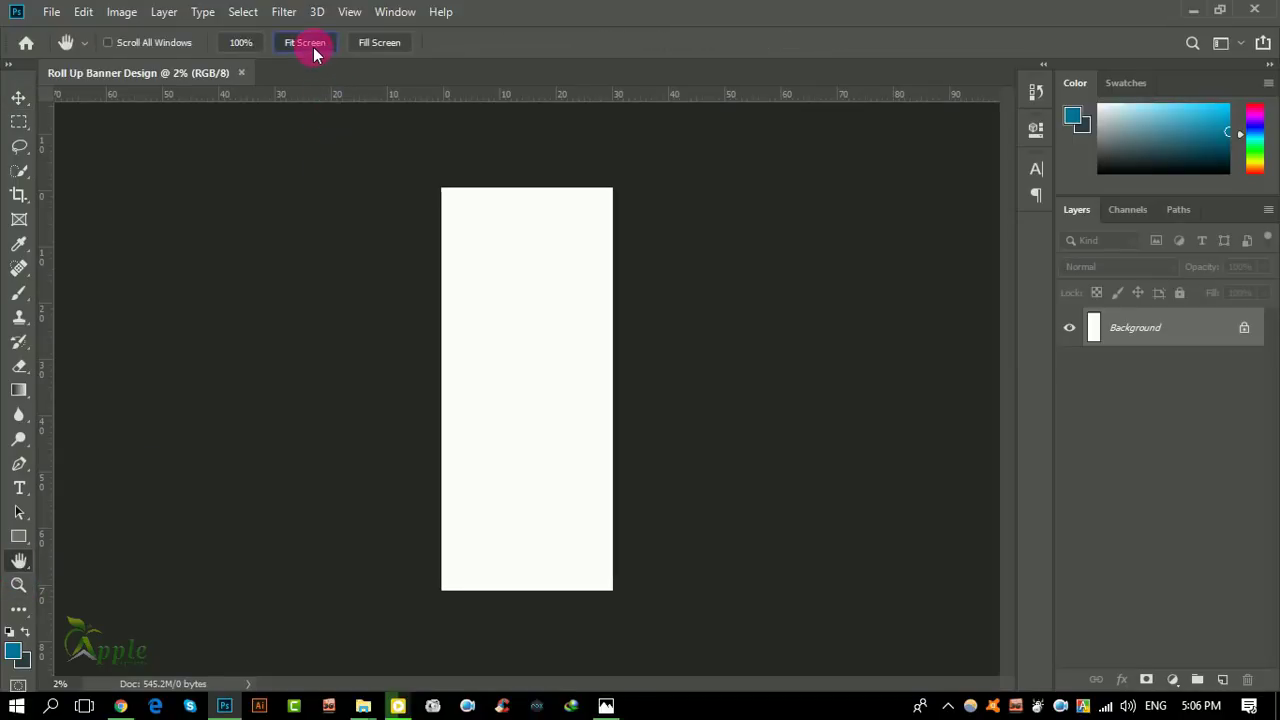
click(34, 105)
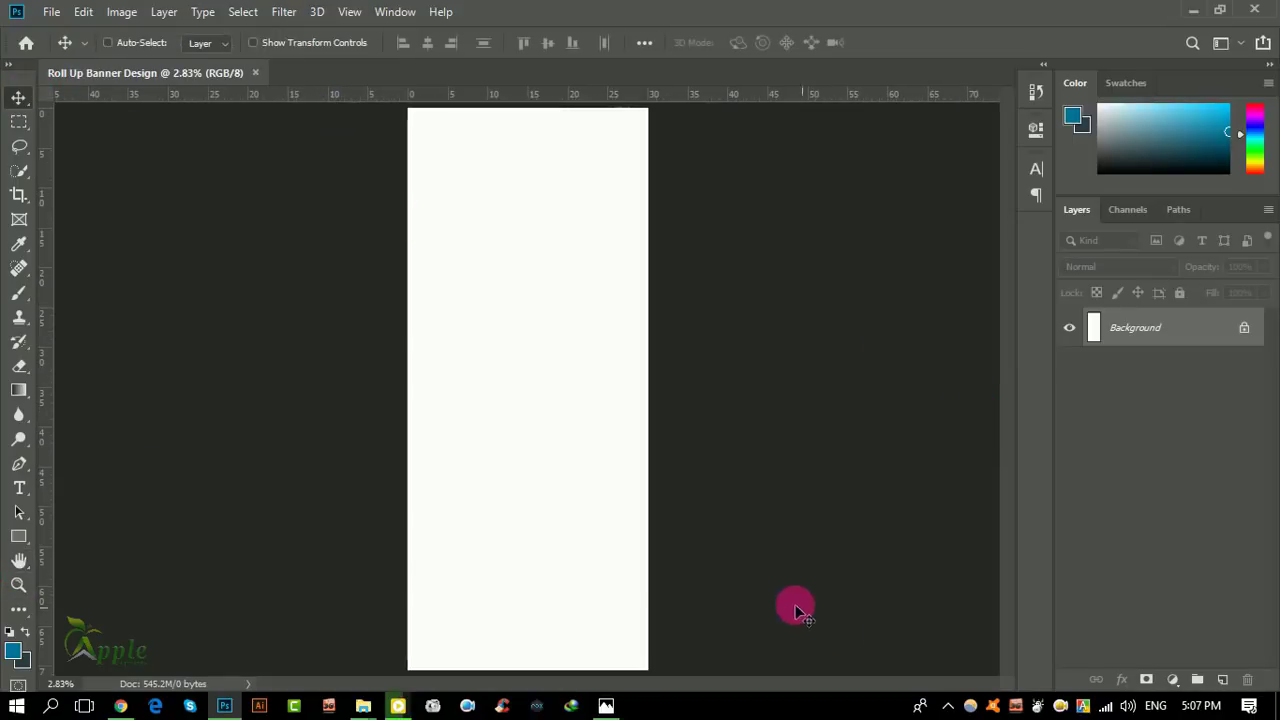
Step: Draw a large ellipse over the upper banner, positioned to run off the right edge
drag(19, 536, 65, 578)
click(65, 578)
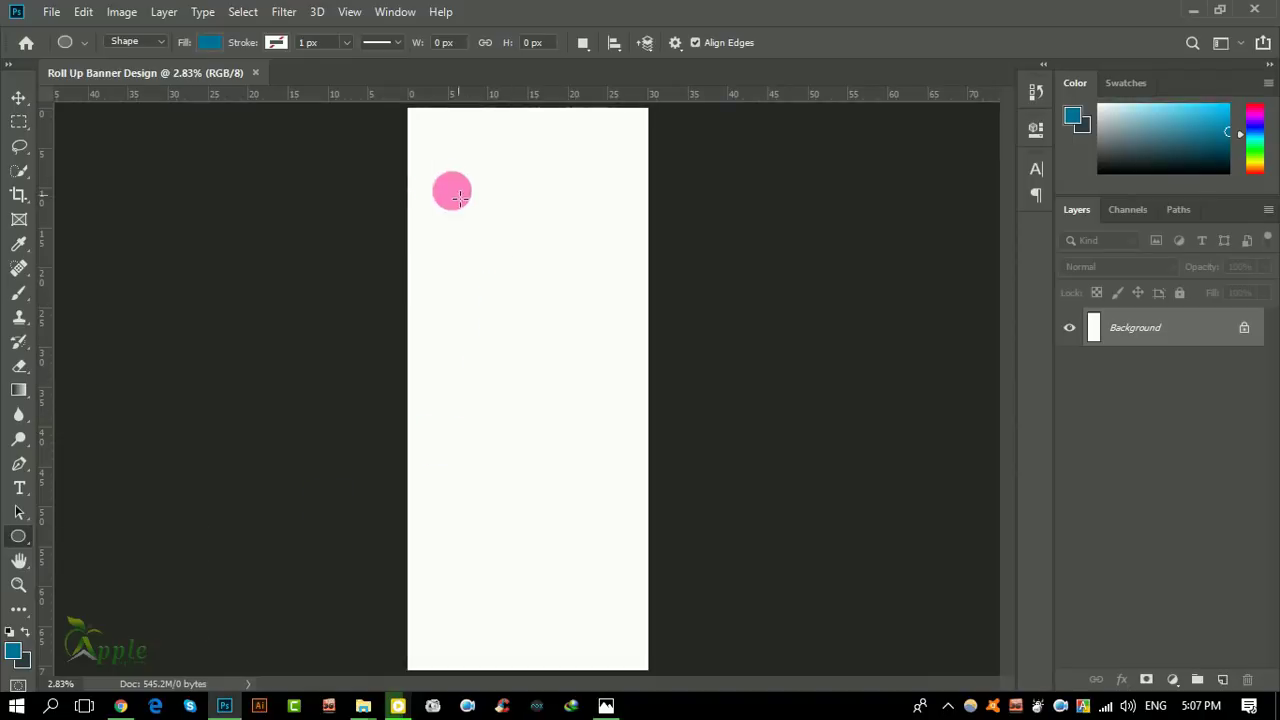
drag(451, 191, 748, 560)
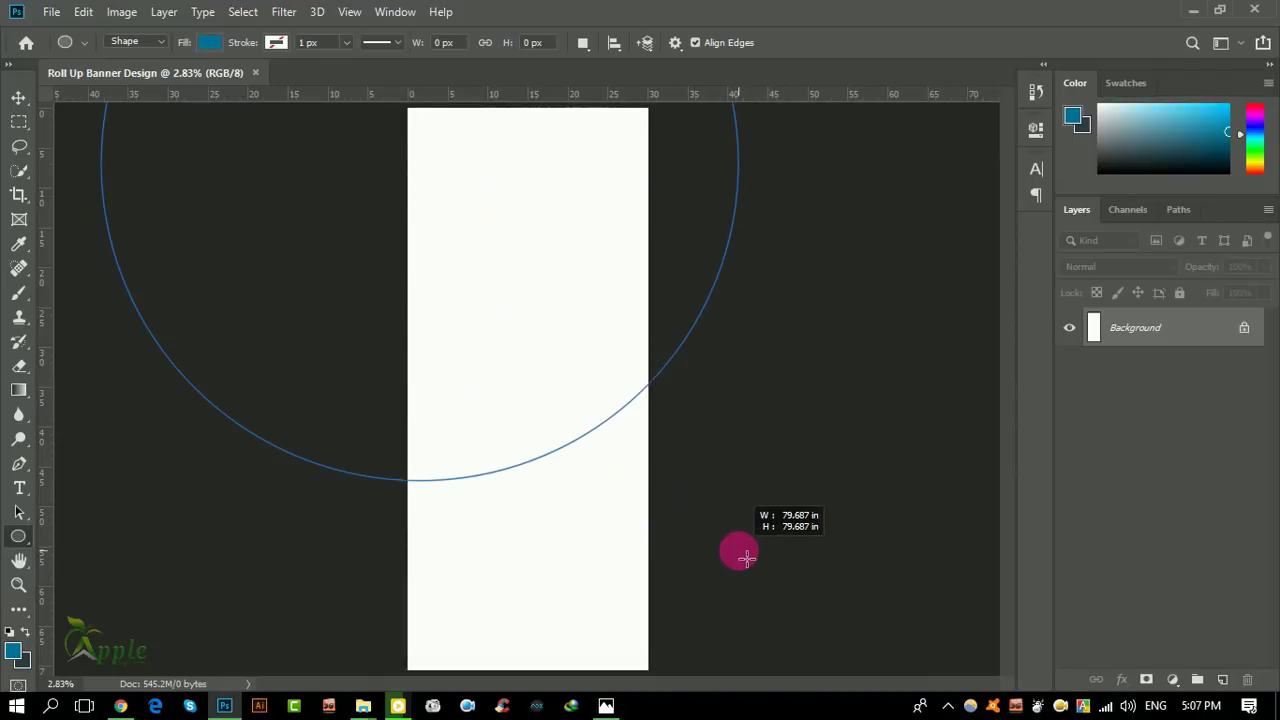
drag(748, 560, 663, 397)
click(19, 98)
mouse_move(560, 307)
mouse_down()
mouse_move(783, 505)
mouse_move(626, 318)
mouse_up()
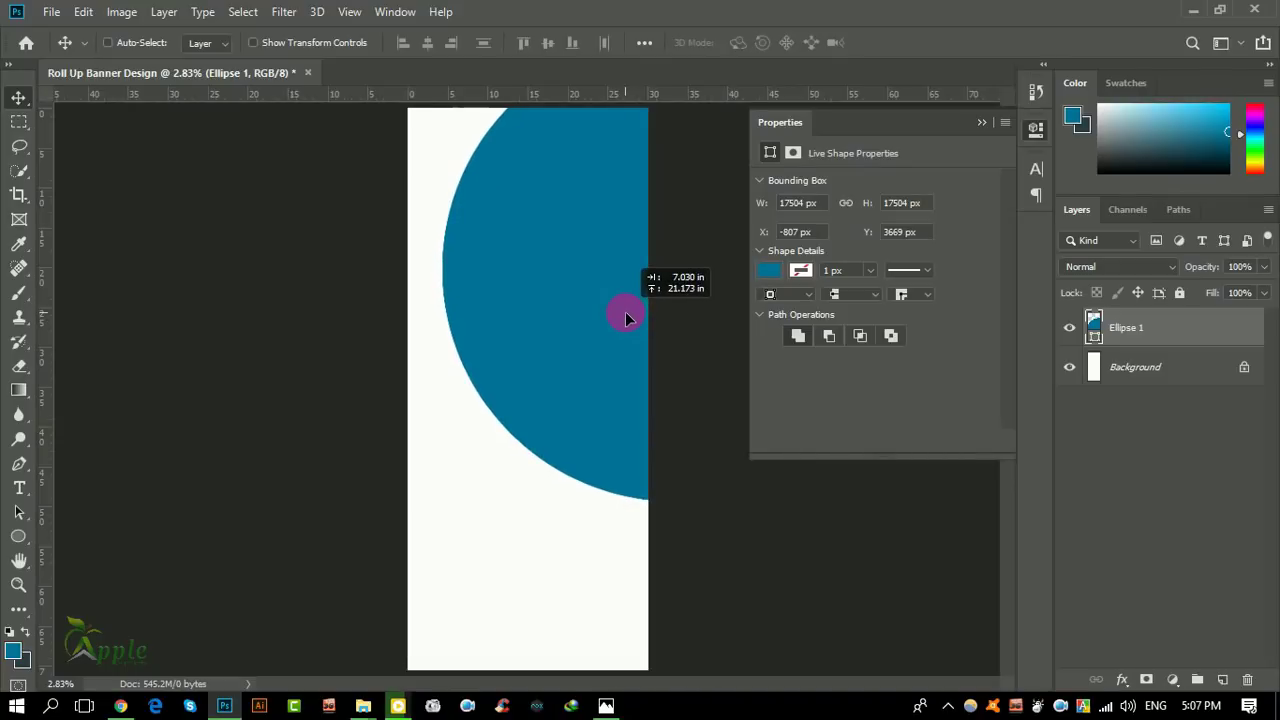
click(981, 122)
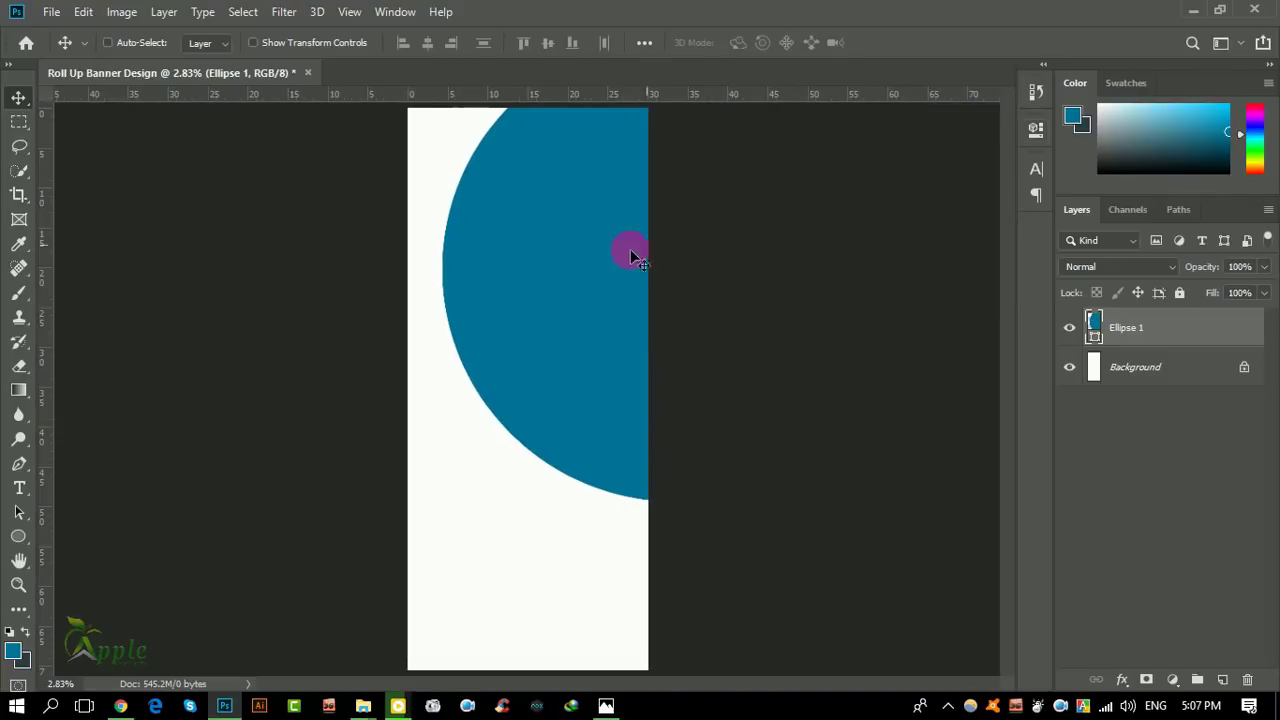
drag(631, 252, 590, 255)
drag(464, 287, 470, 277)
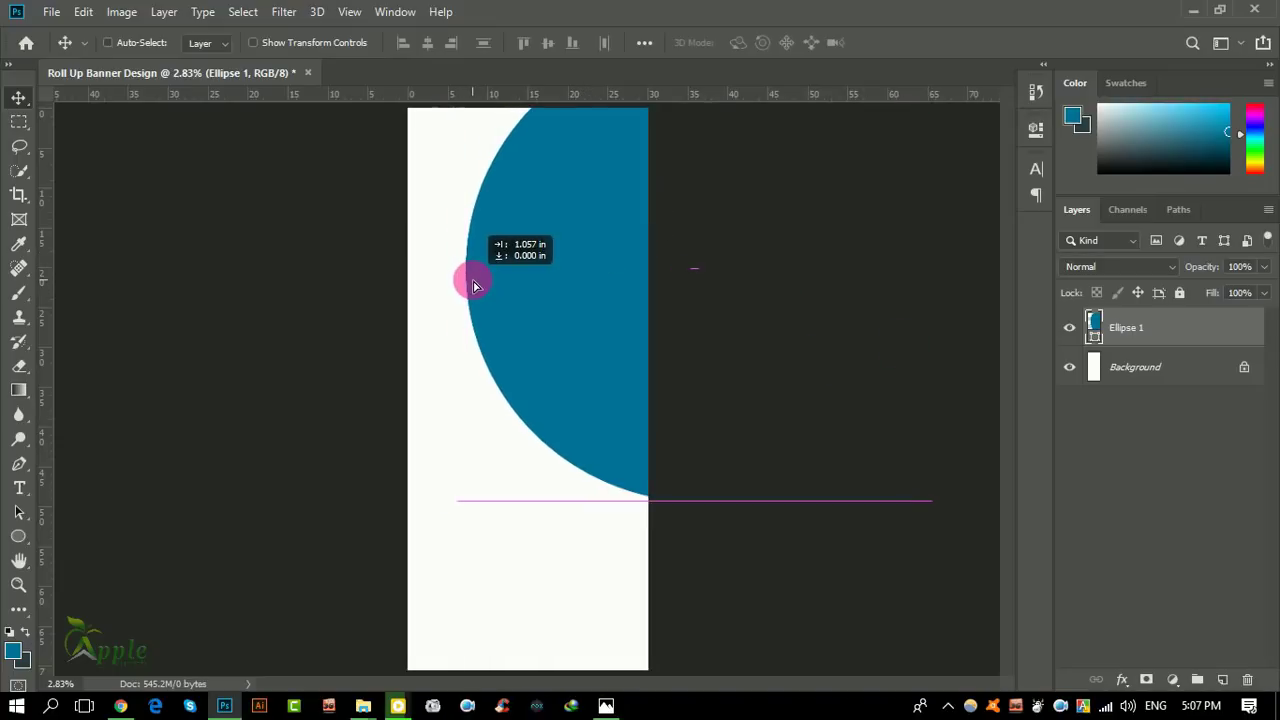
mouse_move(579, 277)
mouse_down()
mouse_move(576, 306)
mouse_move(551, 285)
mouse_up()
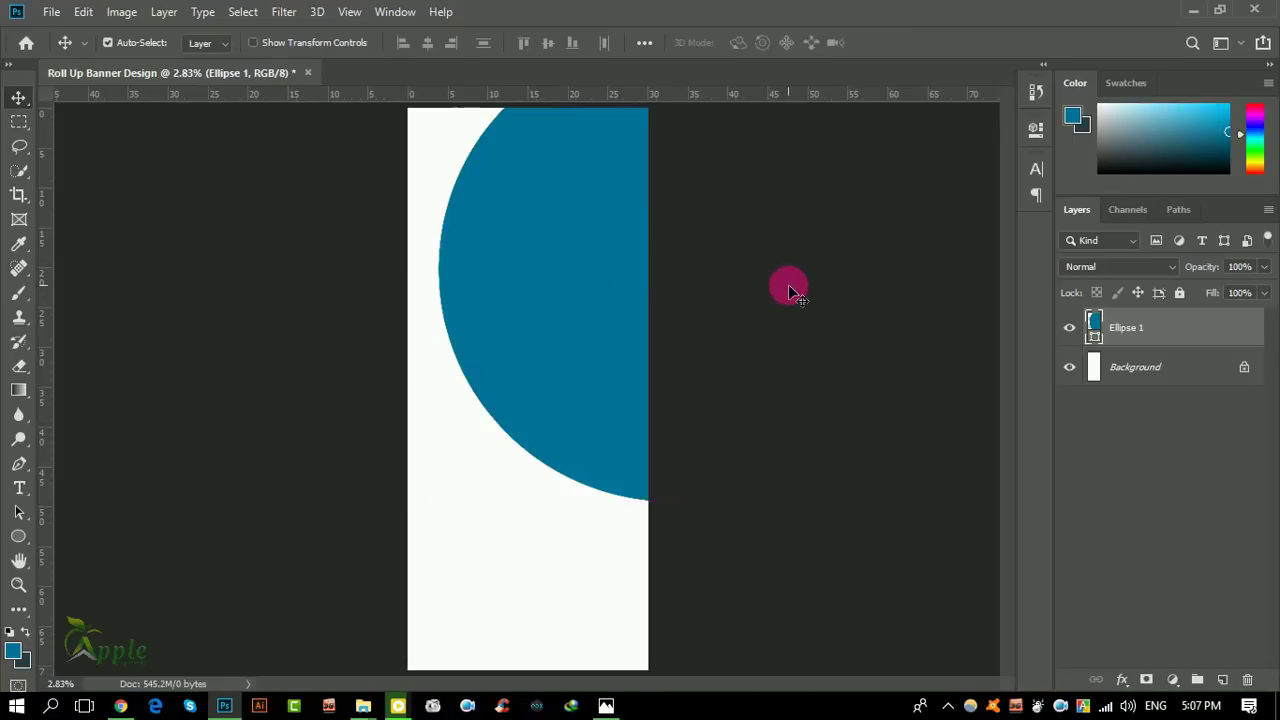
Step: Set the circle's fill colour to grey 797979
key(ctrl)
double_click(1094, 325)
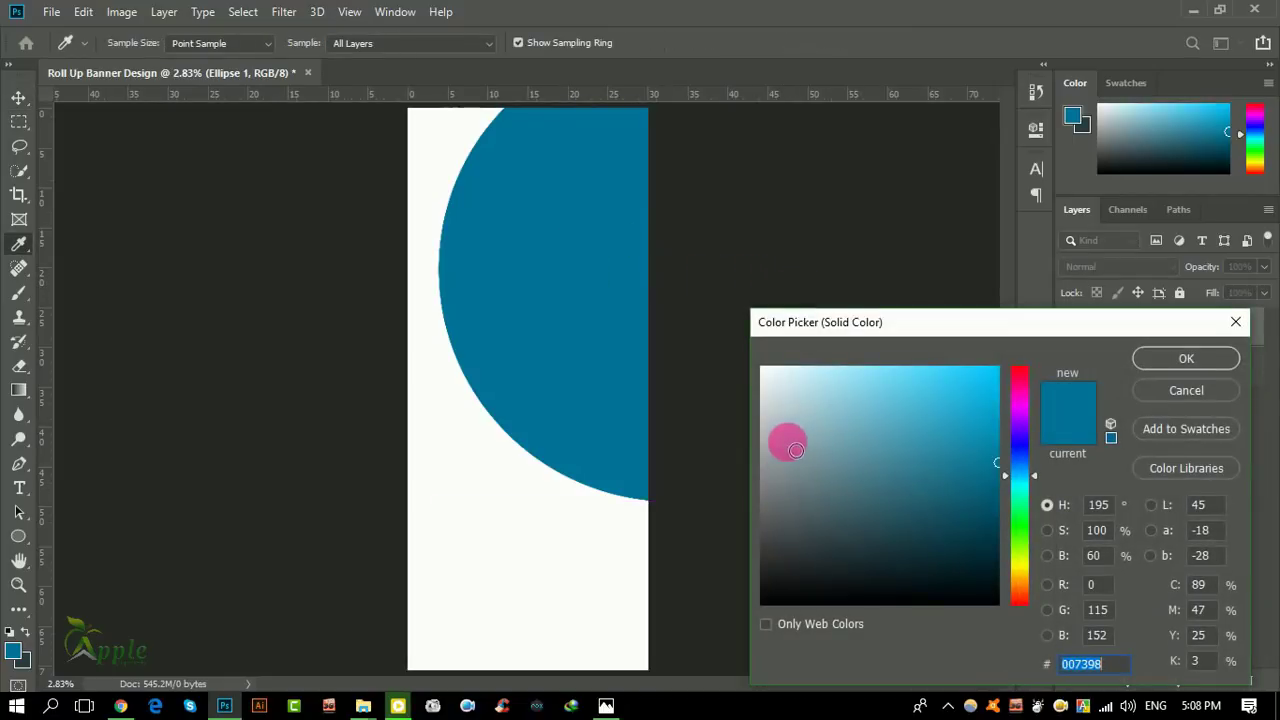
click(767, 517)
drag(767, 517, 762, 491)
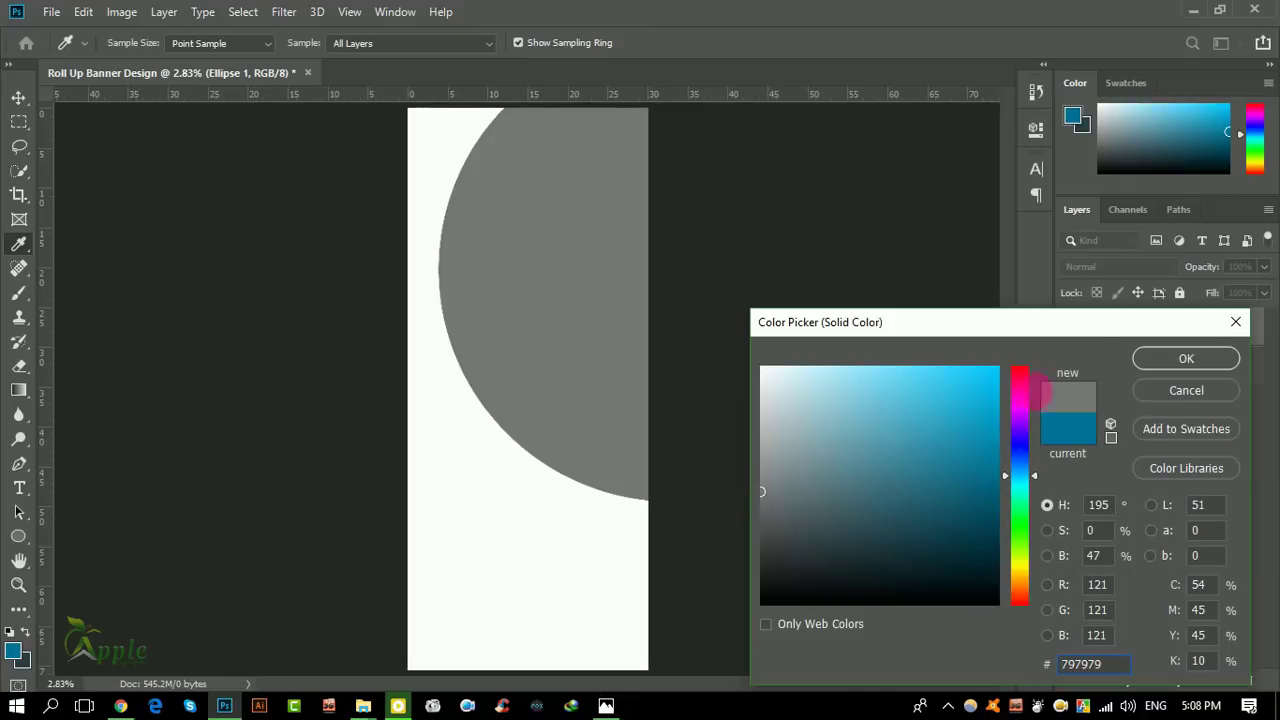
click(1177, 358)
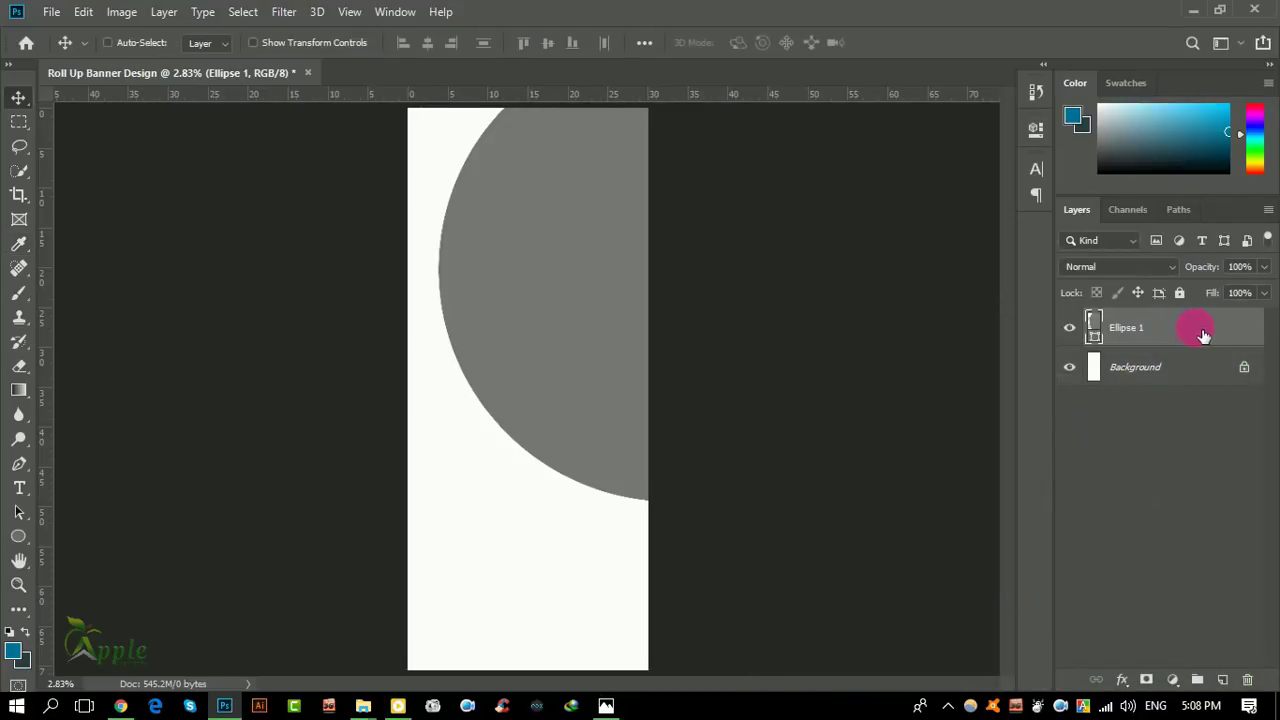
Step: Duplicate Ellipse 1, enlarge the copy, place it beneath the original and fill it c0c0c0
drag(1204, 346, 1222, 680)
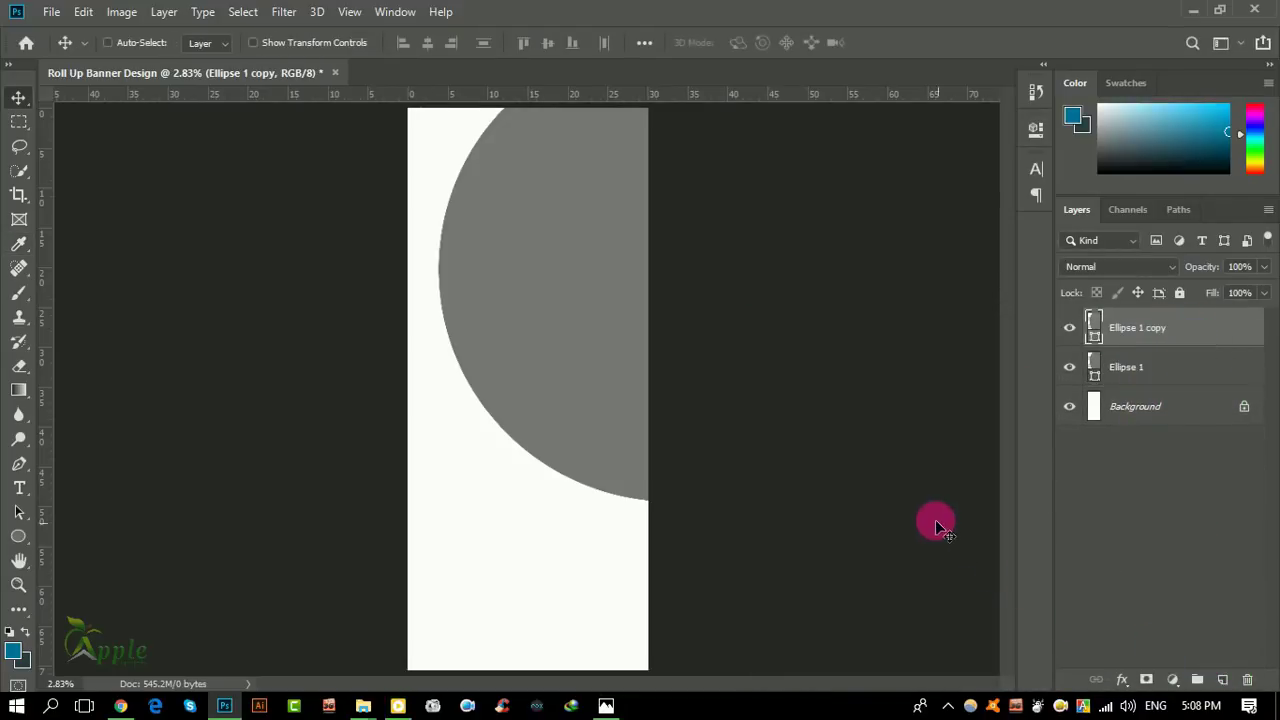
click(86, 11)
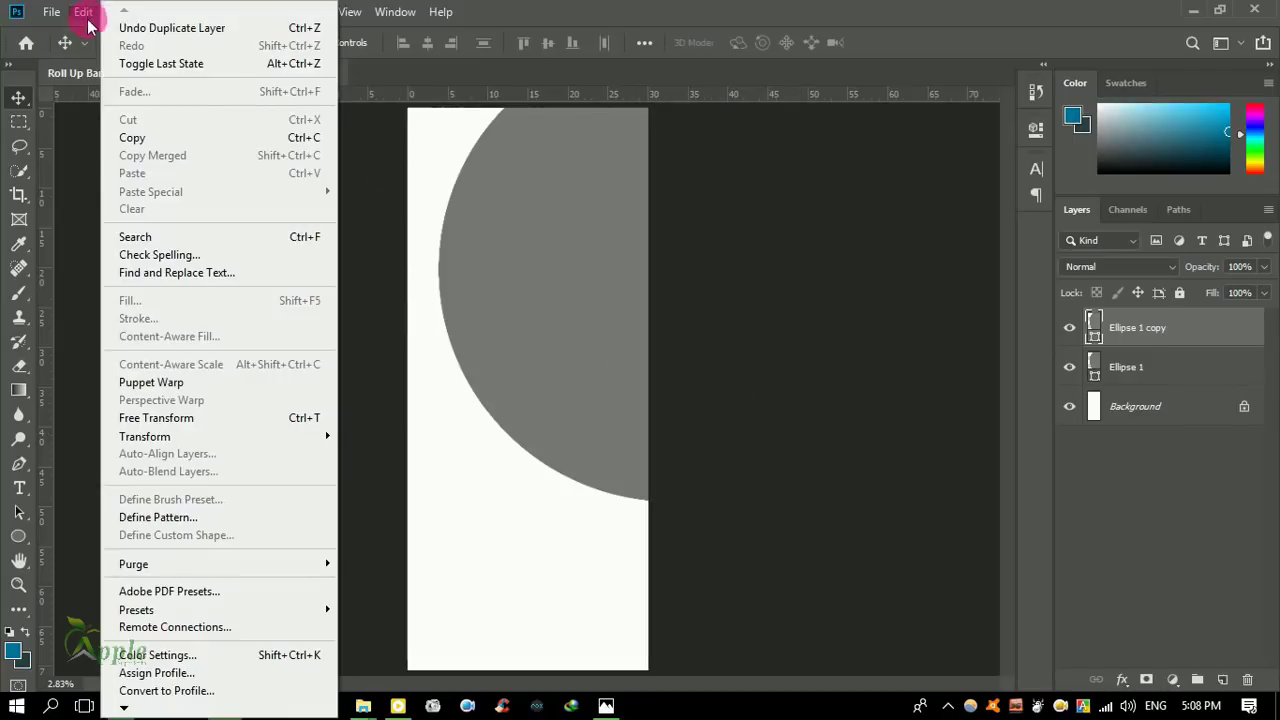
click(180, 418)
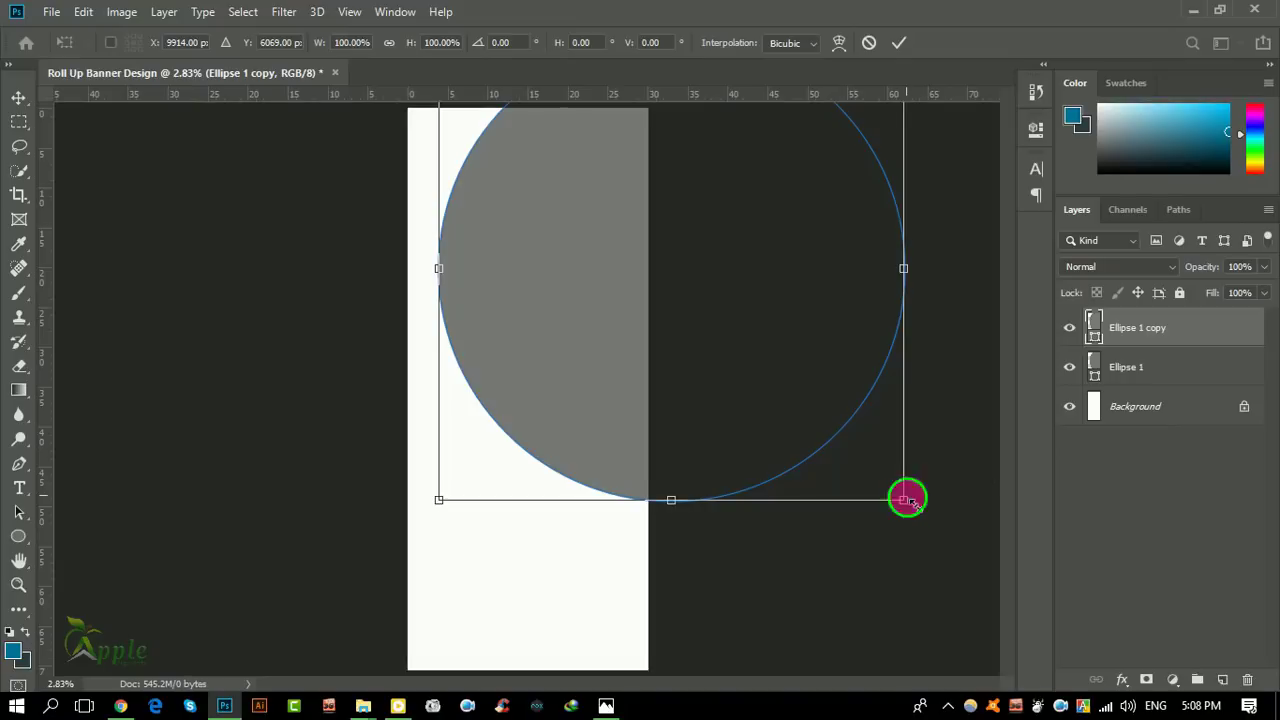
drag(905, 500, 918, 514)
click(902, 44)
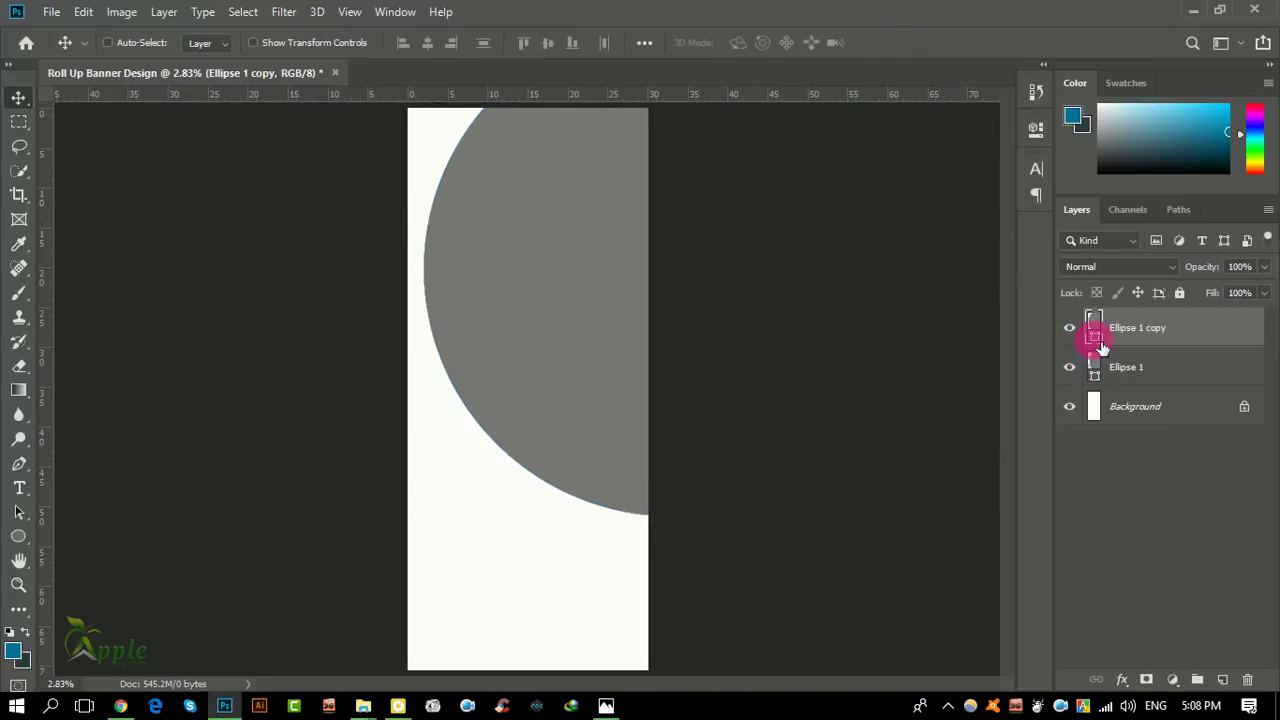
drag(1100, 345, 1097, 385)
double_click(1094, 370)
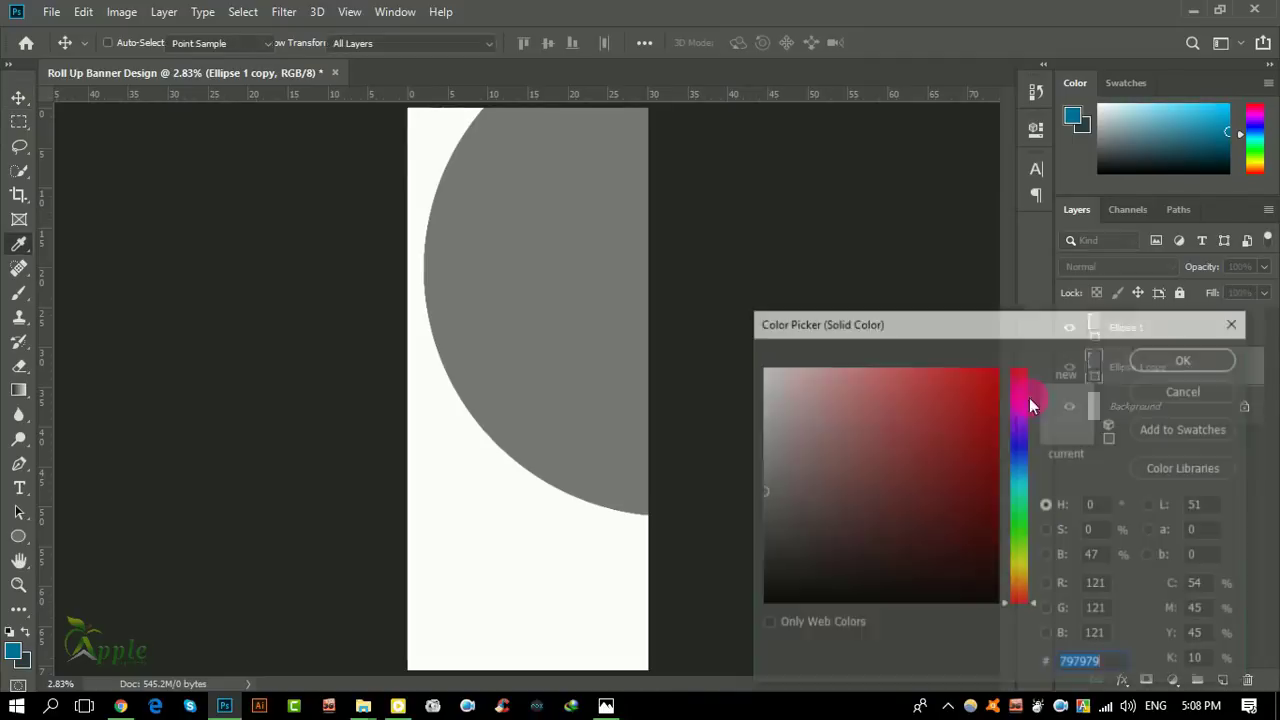
click(571, 534)
drag(806, 391, 769, 433)
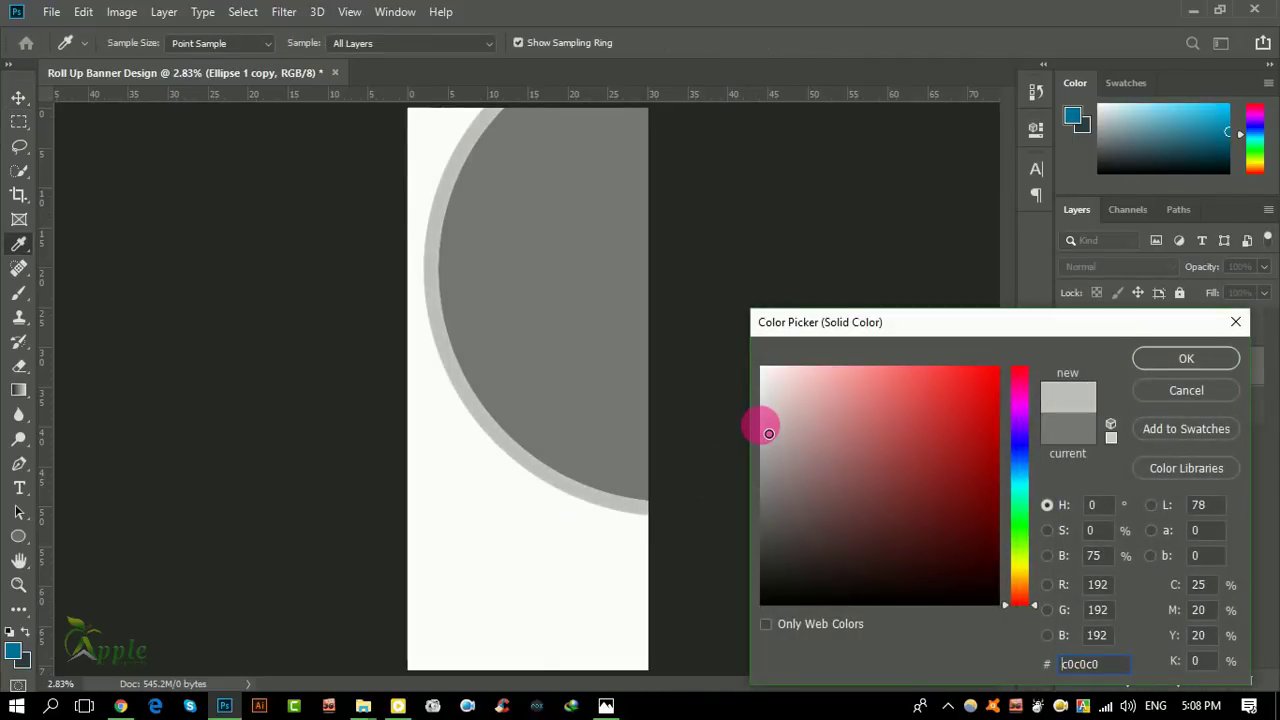
click(1165, 358)
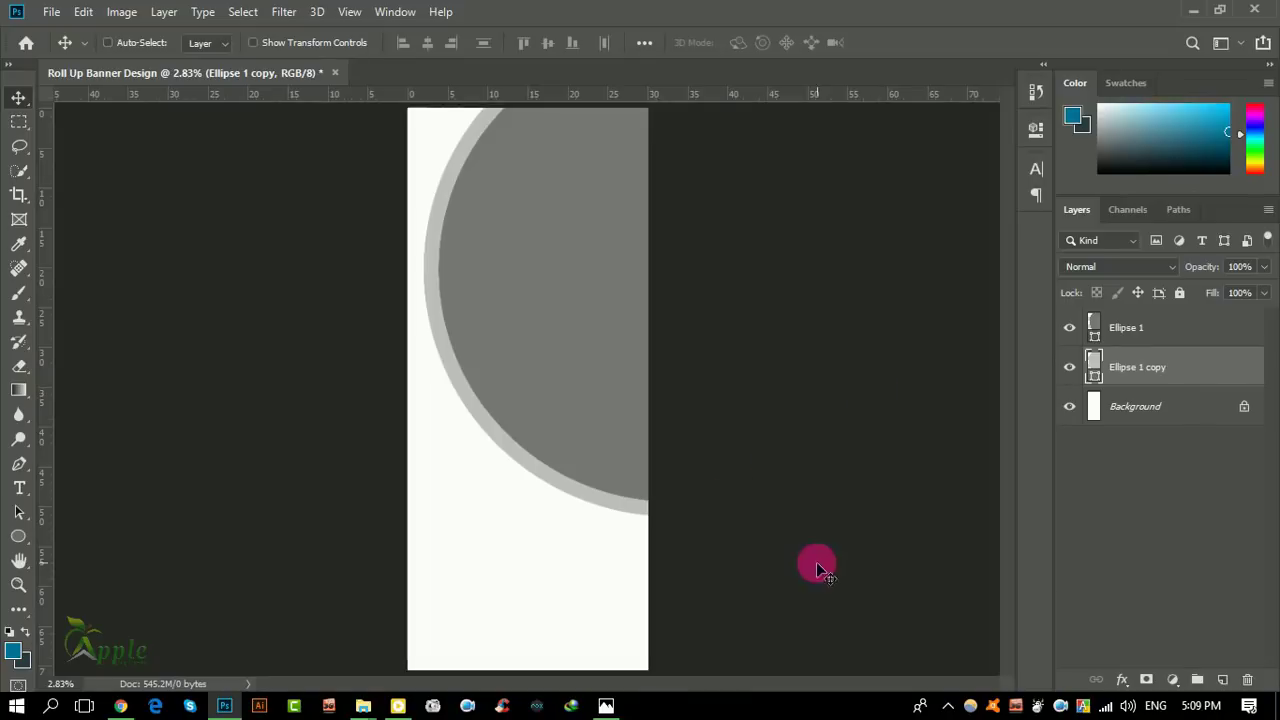
Step: Shrink the light grey copy slightly and duplicate it as Ellipse 1 copy 2
click(83, 11)
click(223, 420)
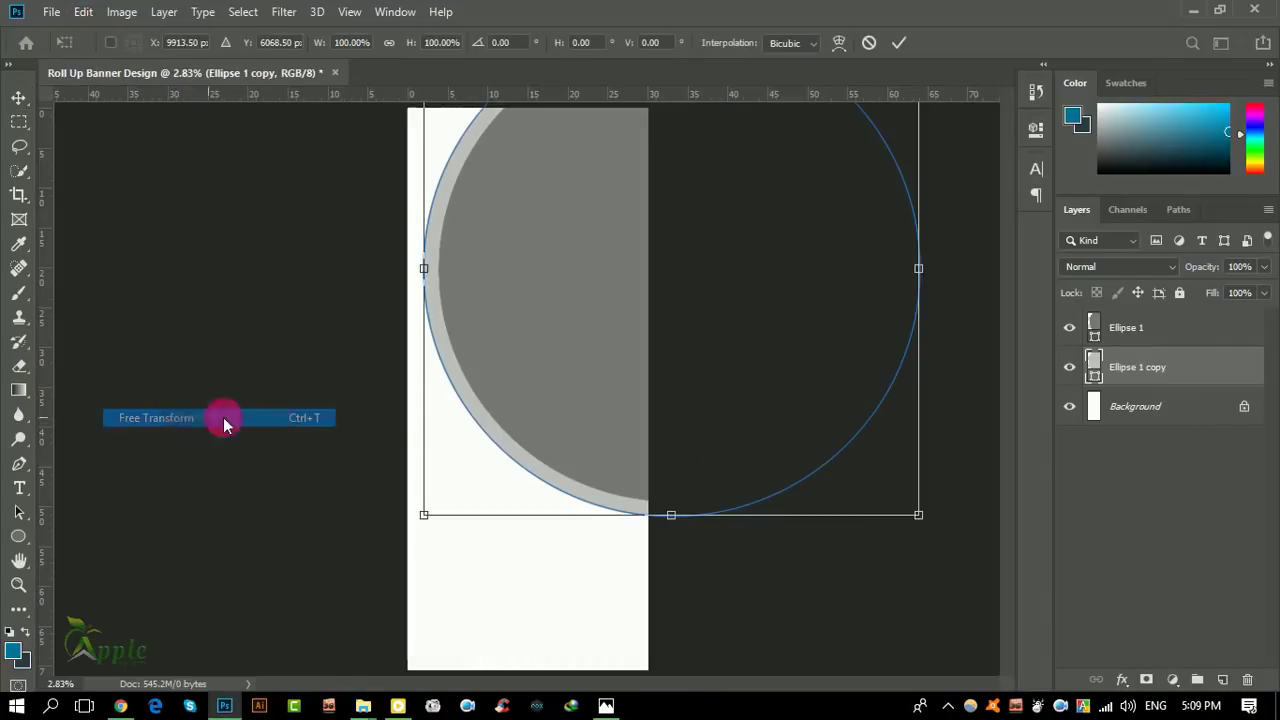
drag(919, 515, 913, 509)
click(899, 45)
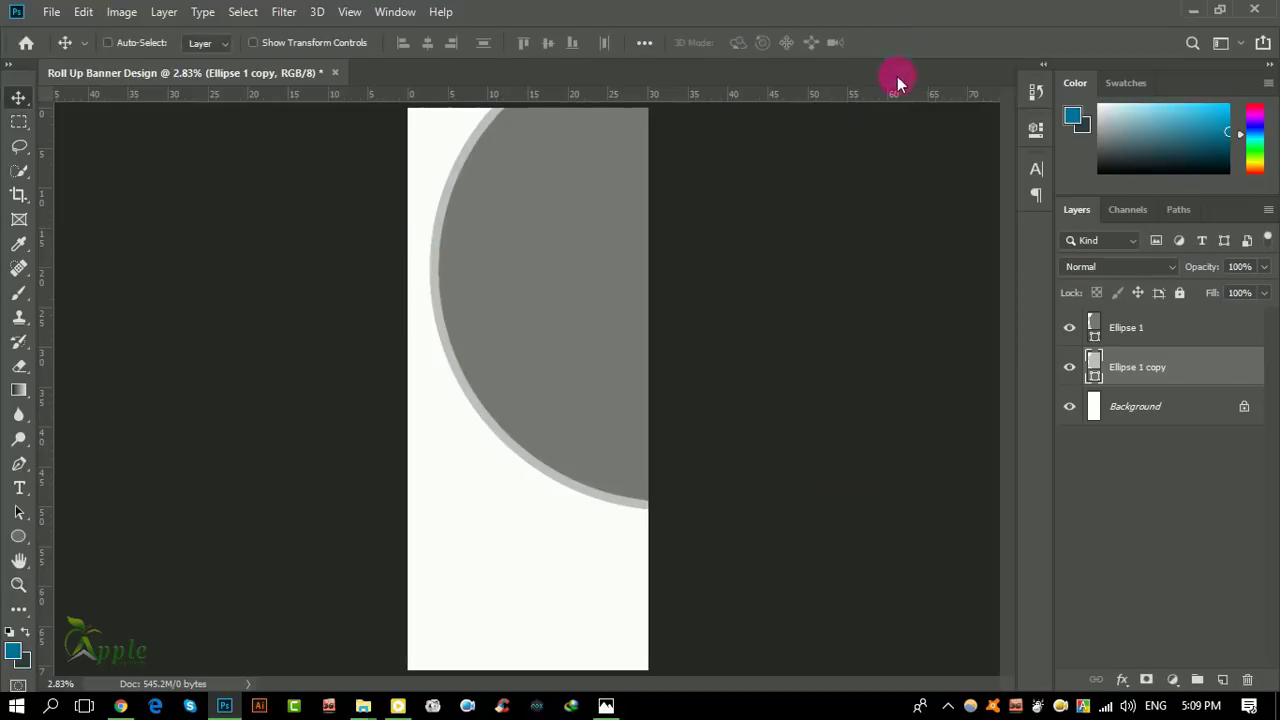
mouse_move(1175, 358)
mouse_down()
mouse_move(1211, 466)
mouse_move(1223, 677)
mouse_move(1217, 567)
mouse_up()
Step: Duplicate the light grey circle and refill the lower copy with darker grey 797979
drag(1191, 366, 1224, 680)
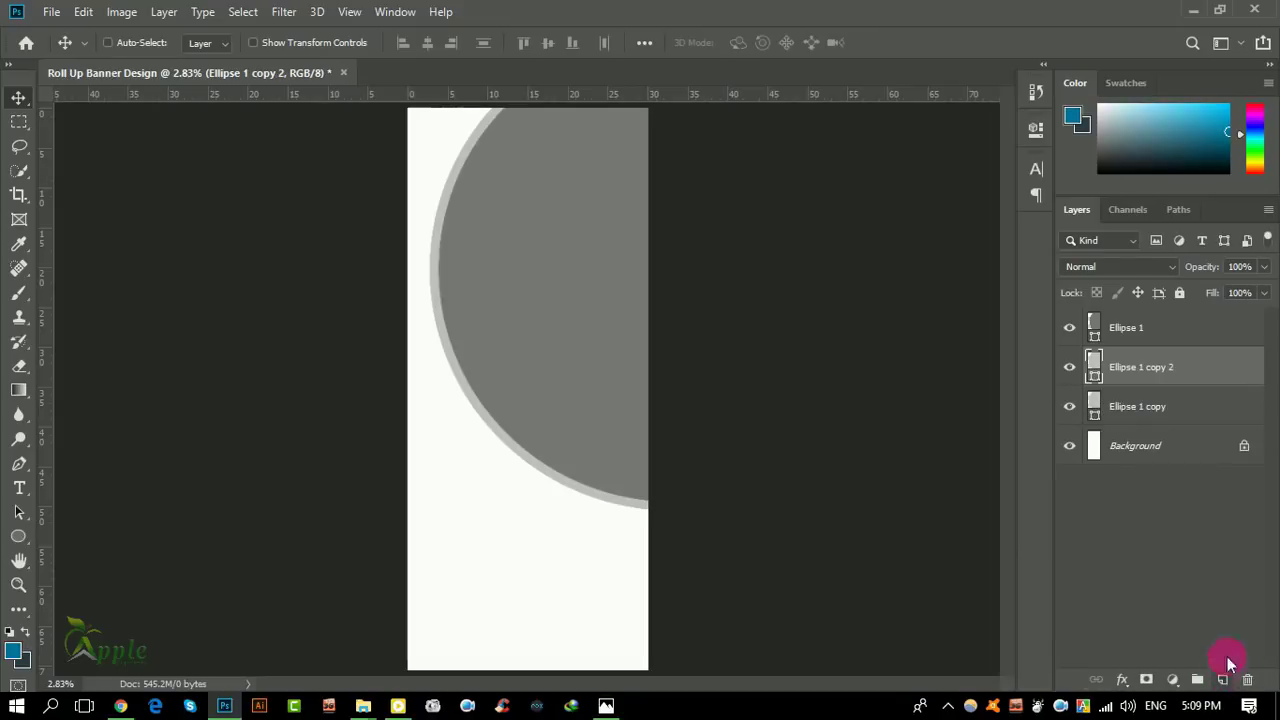
click(1139, 405)
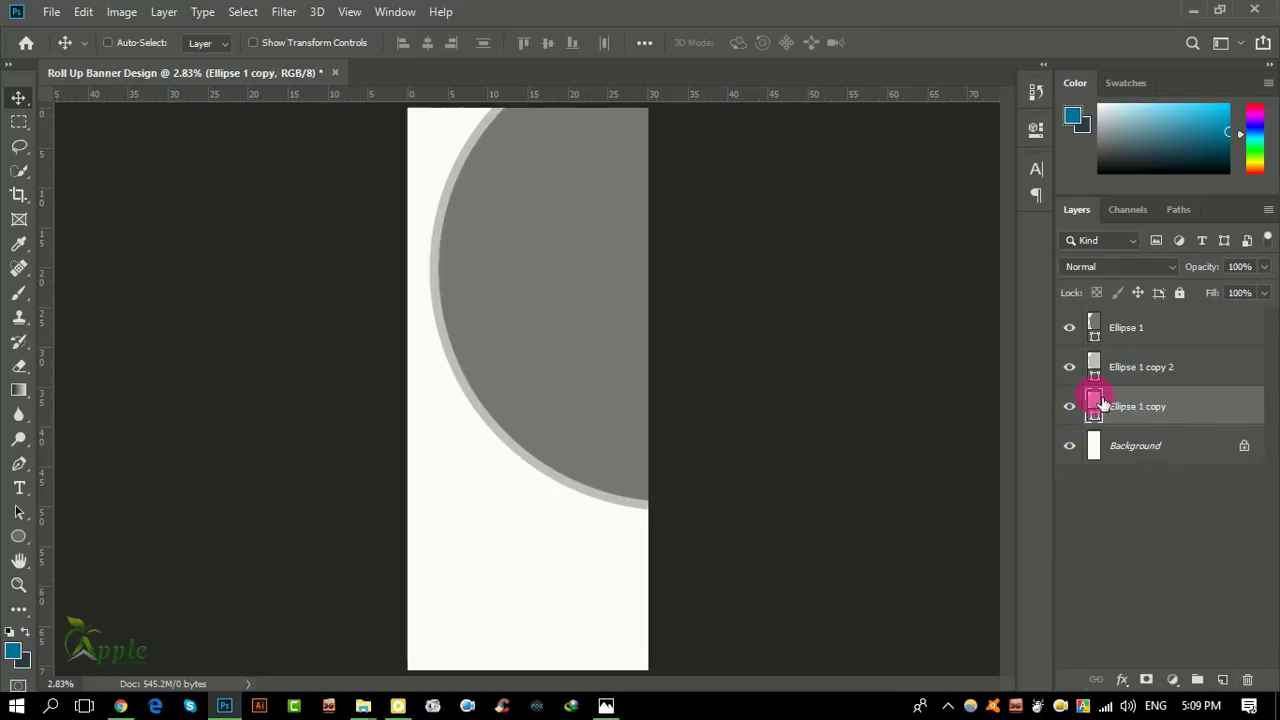
double_click(1097, 402)
click(580, 357)
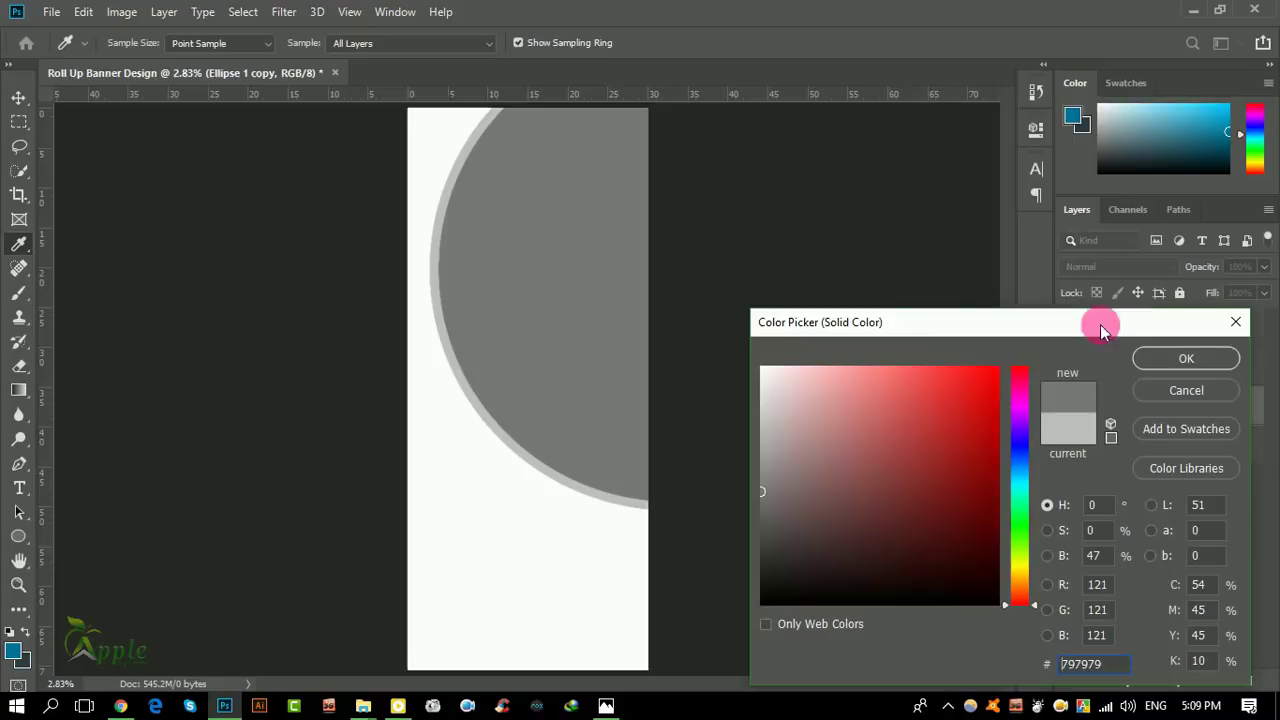
click(1183, 358)
Step: Scale Ellipse 1 copy to about 103.10%, nudge it down, and toggle its visibility
click(82, 12)
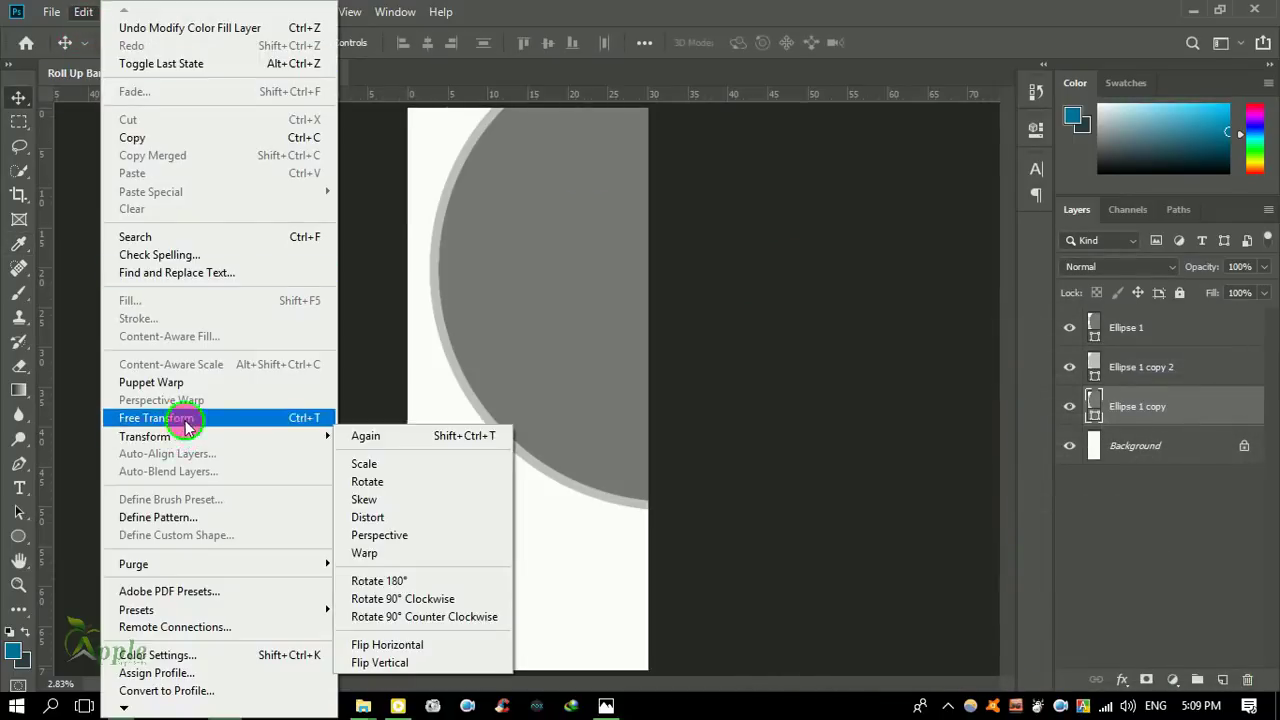
click(185, 420)
drag(912, 512, 921, 520)
drag(848, 258, 843, 263)
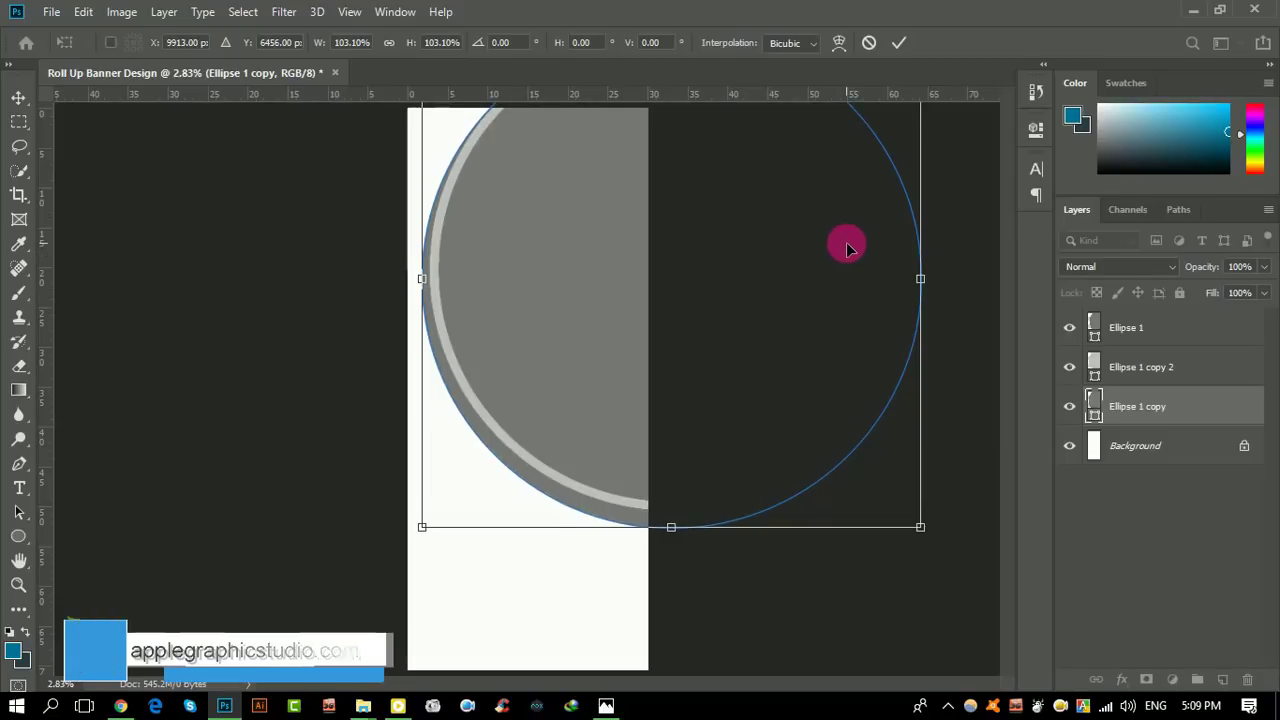
click(899, 43)
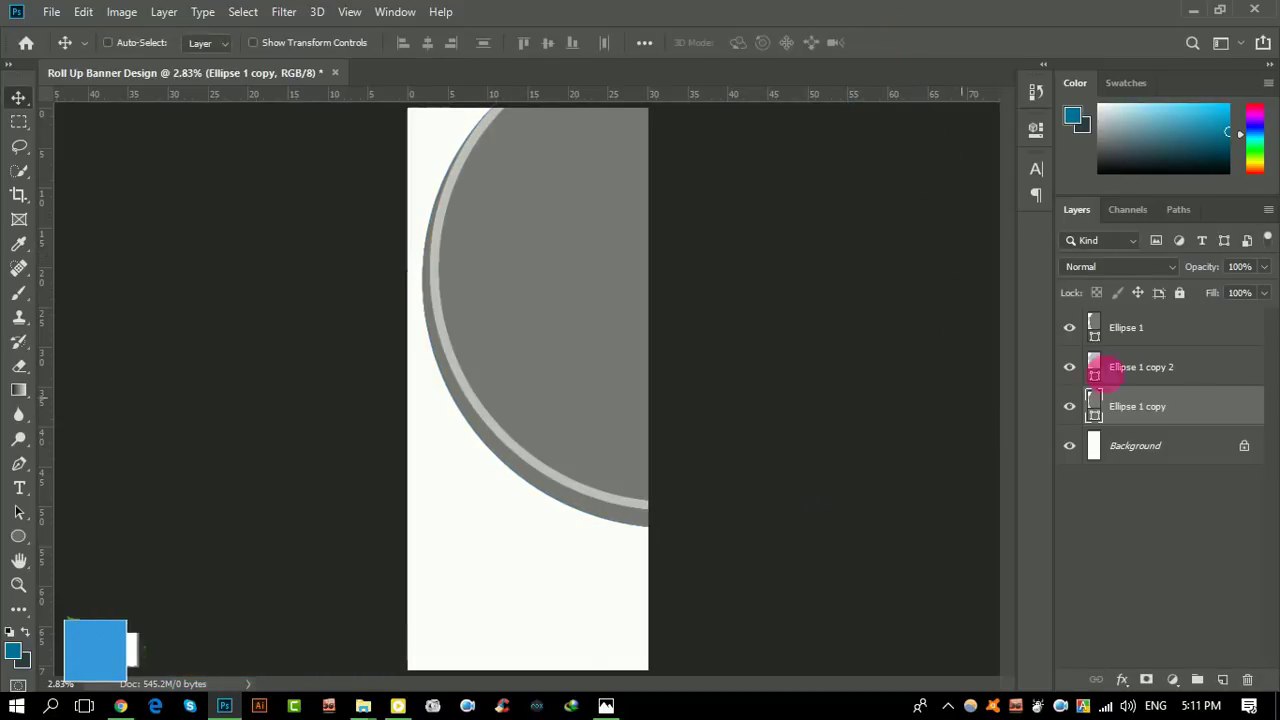
double_click(1074, 406)
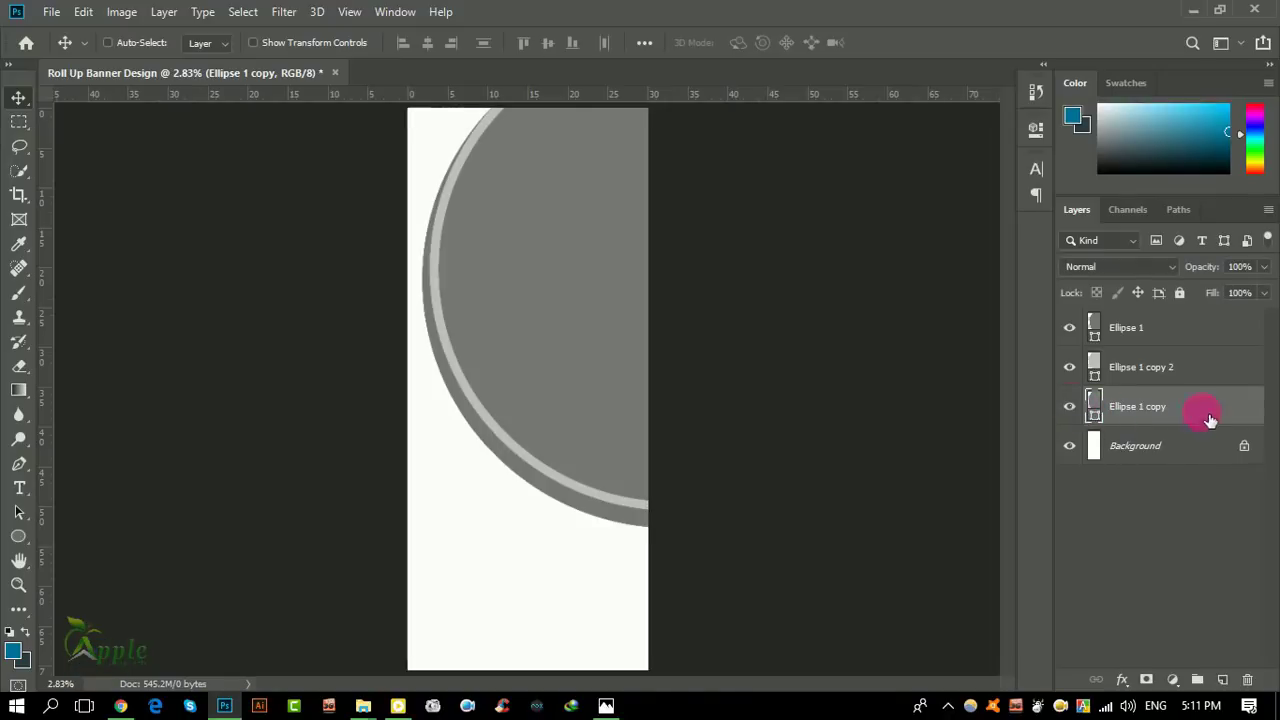
Step: Duplicate Ellipse 1 copy and refill it with a lighter grey sampled from the arc
drag(1210, 420, 1222, 679)
click(1135, 448)
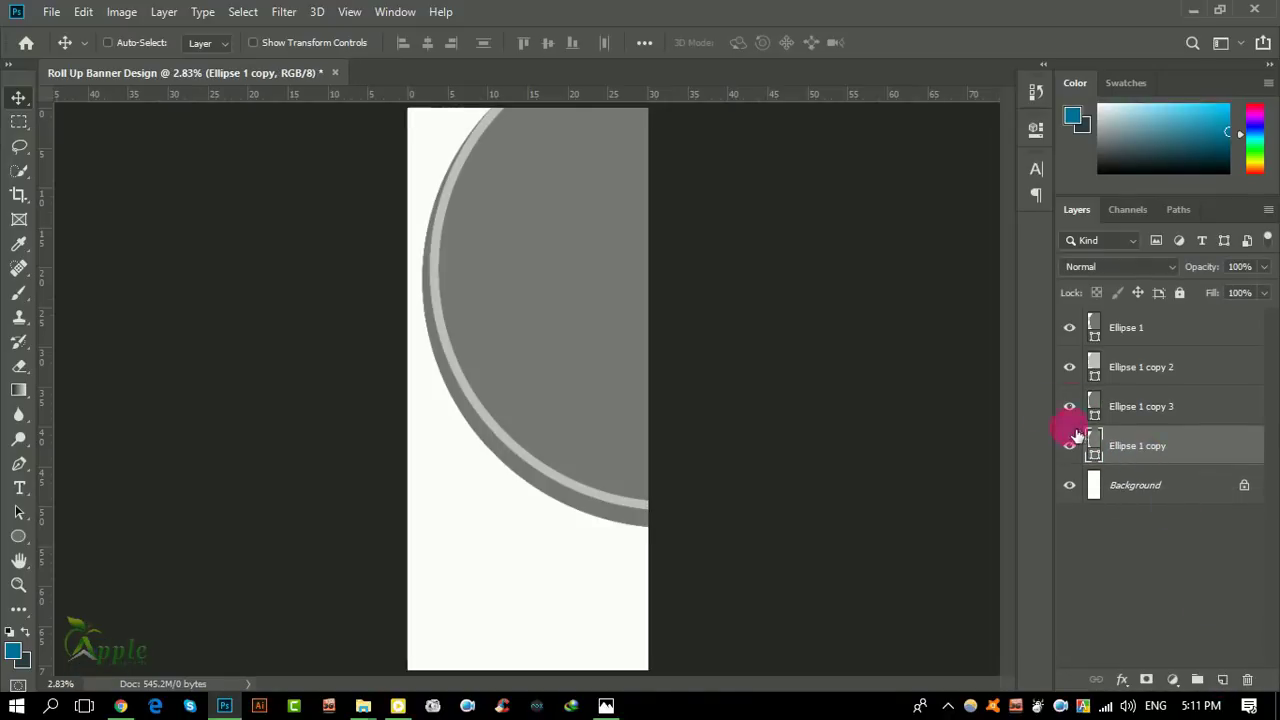
click(70, 72)
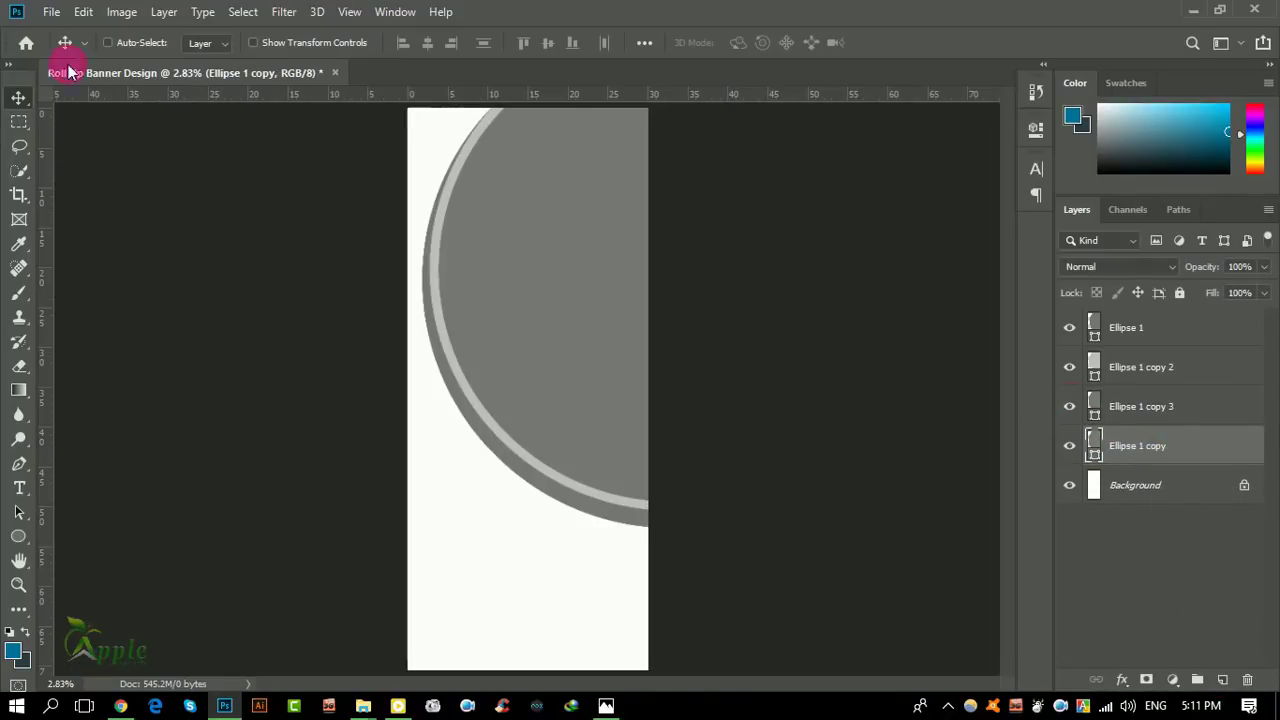
double_click(1098, 447)
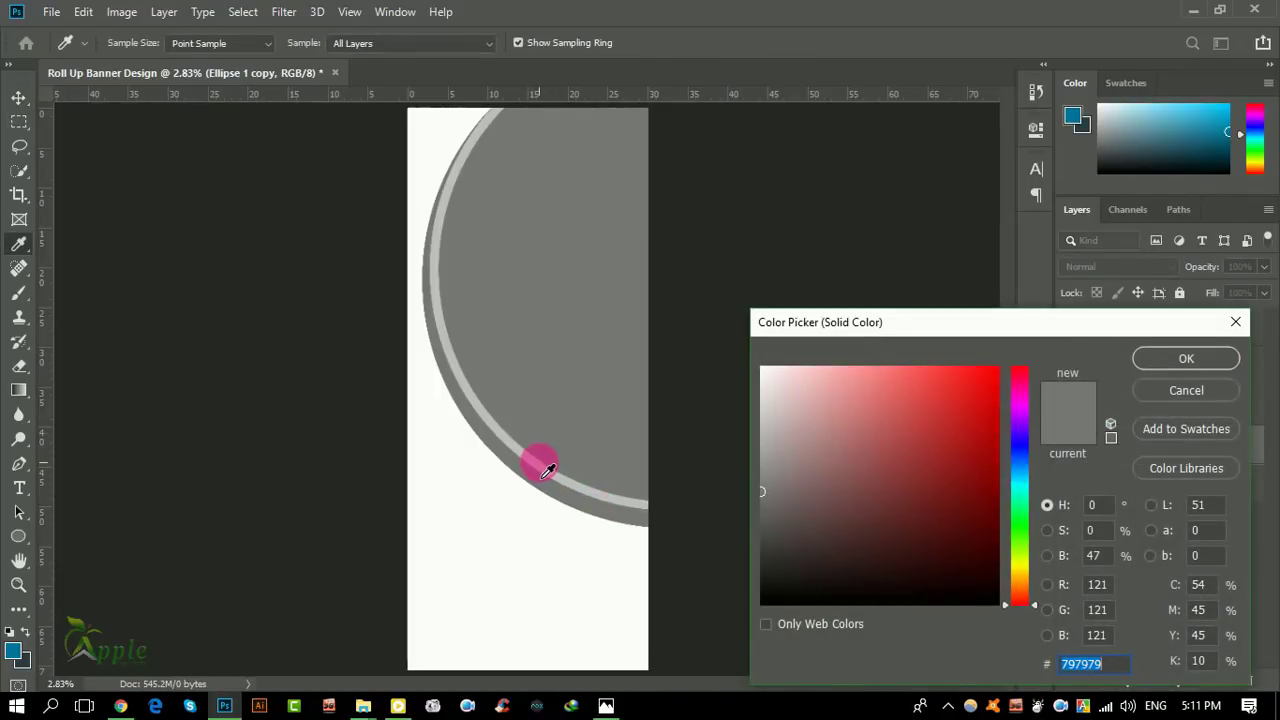
click(547, 470)
click(1186, 358)
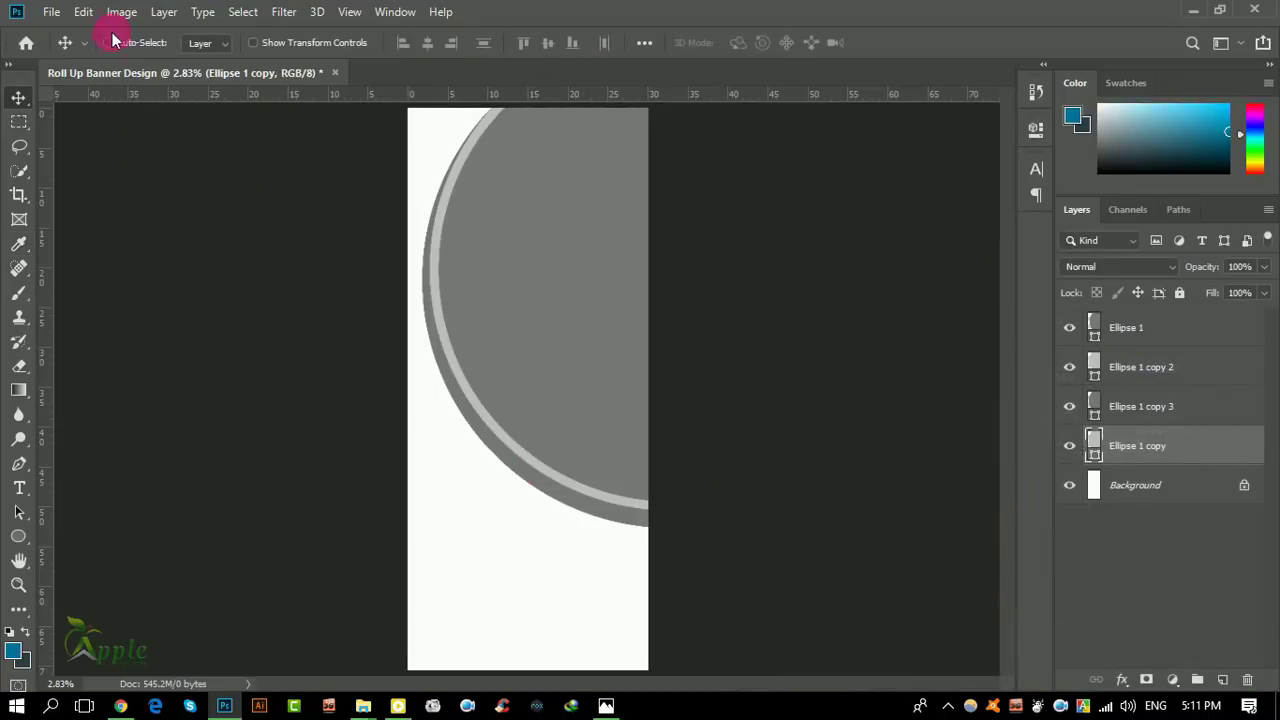
Step: Scale Ellipse 1 copy to about 103.5% and duplicate it again
click(83, 12)
click(137, 417)
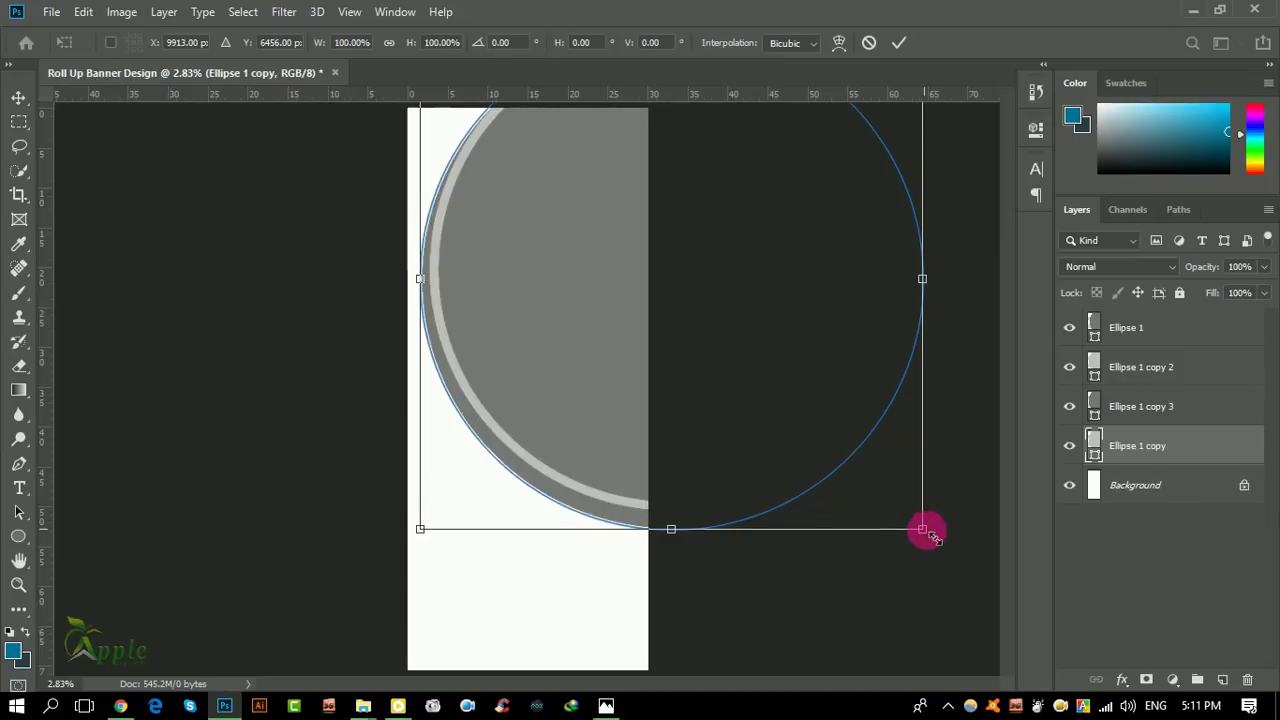
drag(921, 528, 932, 538)
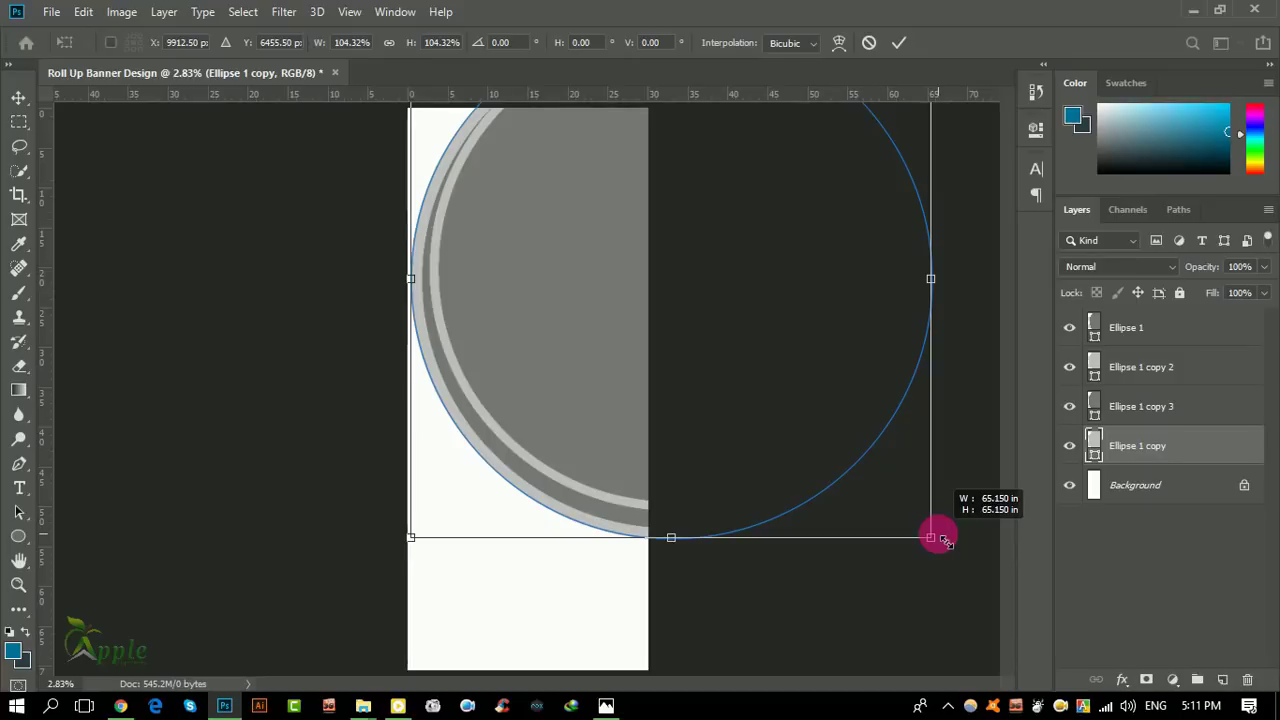
drag(938, 538, 932, 536)
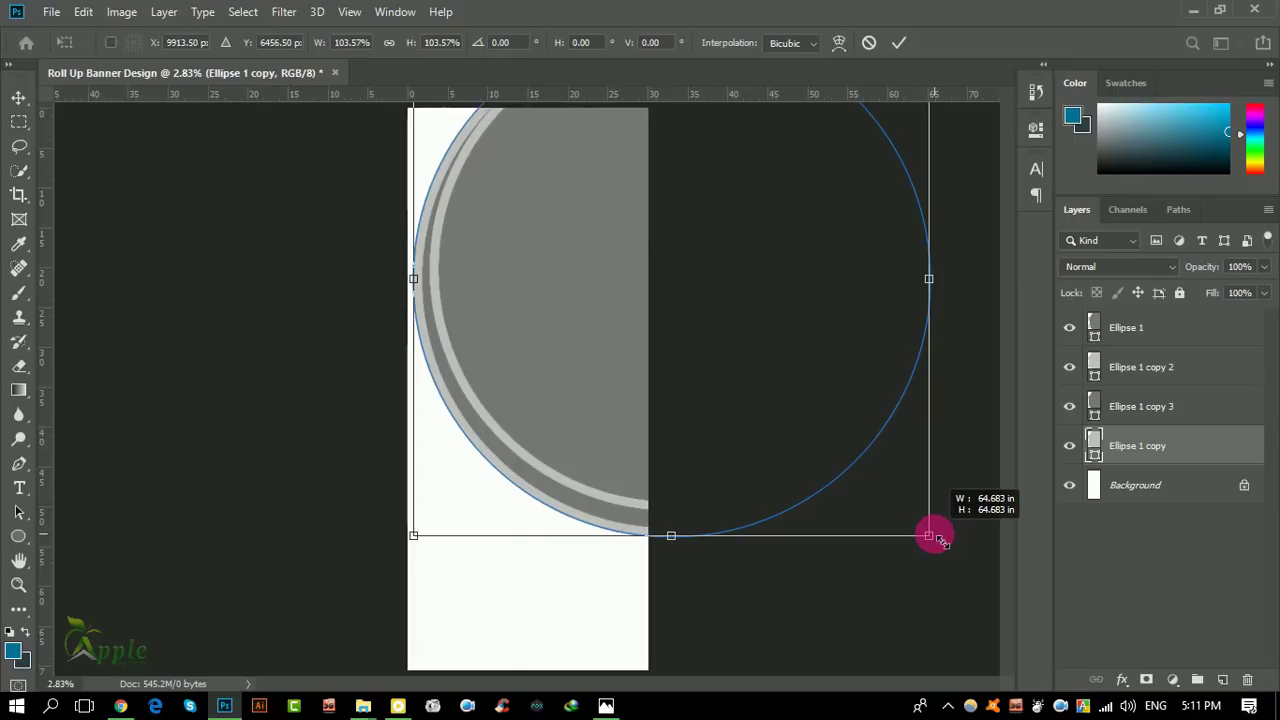
click(899, 42)
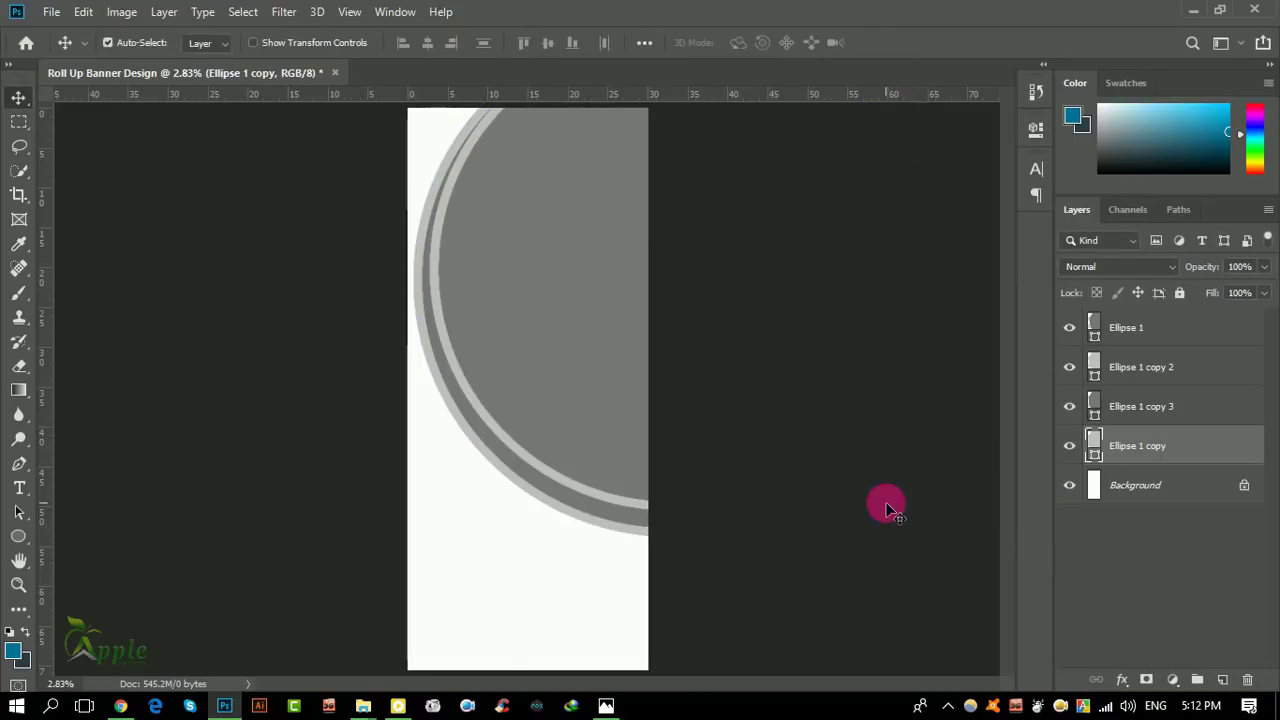
drag(1217, 456, 1230, 680)
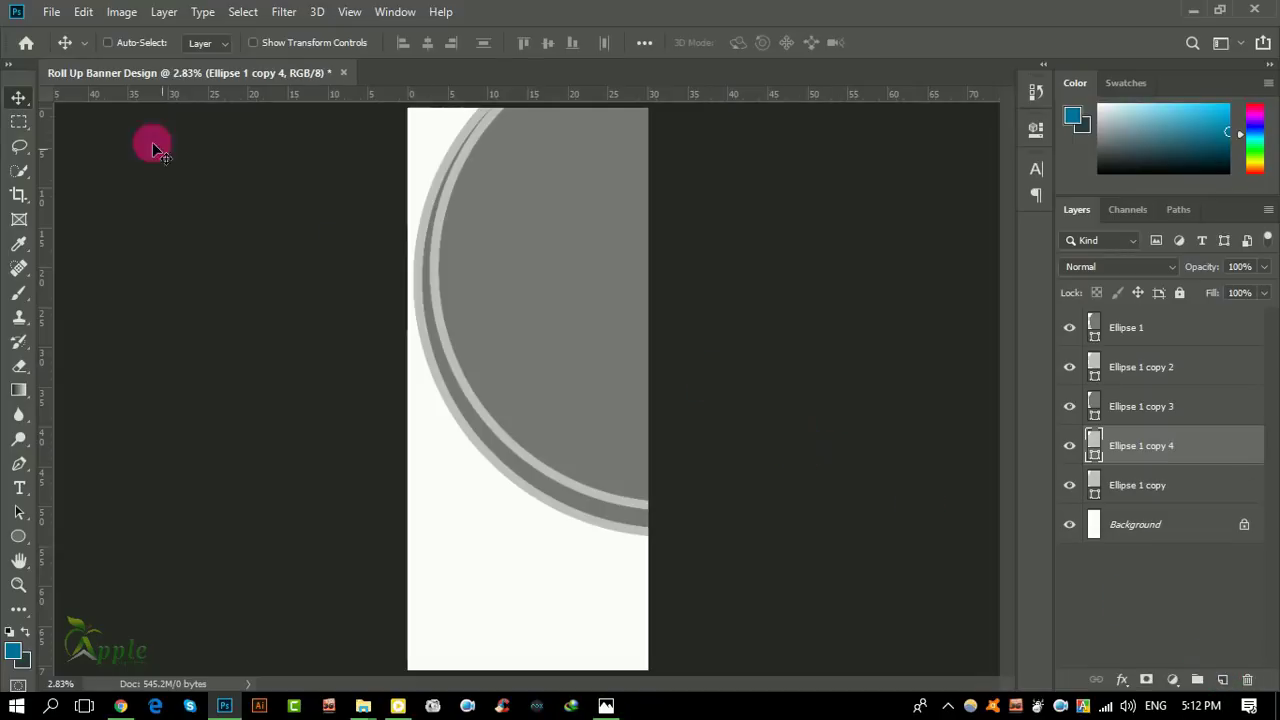
Step: Enlarge Ellipse 1 copy 4 slightly and fill it bright red f30404
click(83, 14)
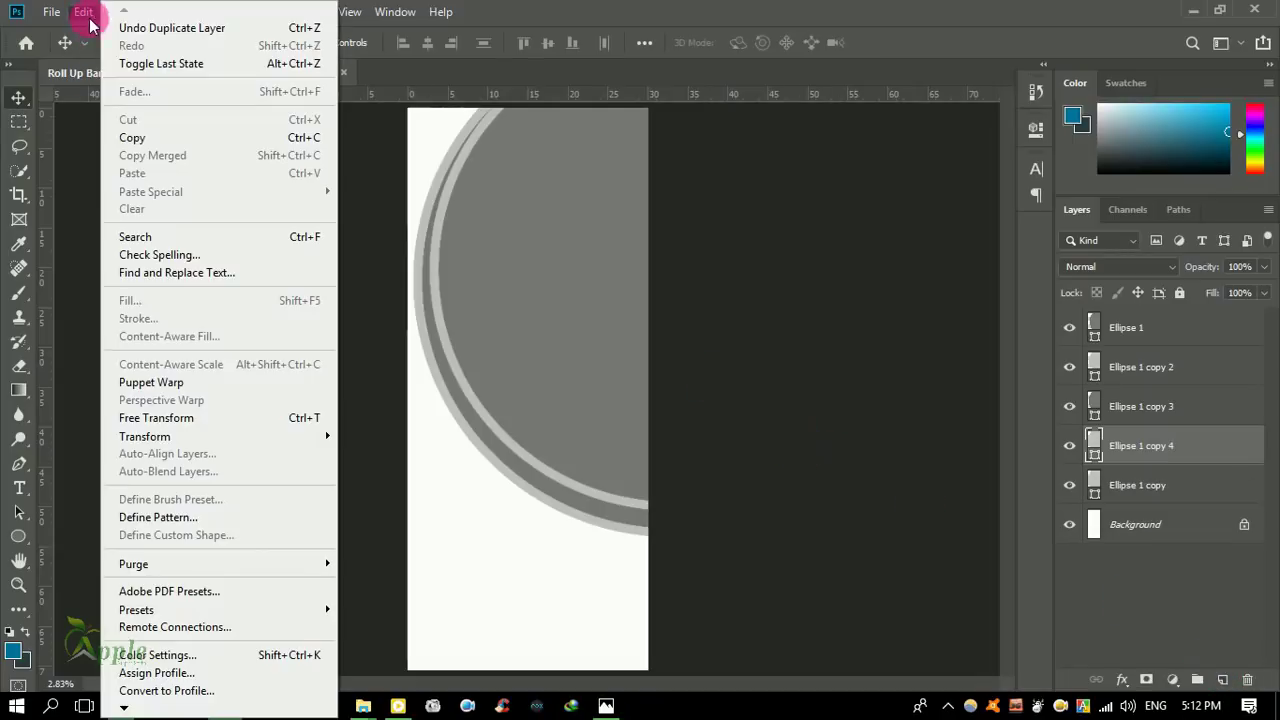
click(160, 417)
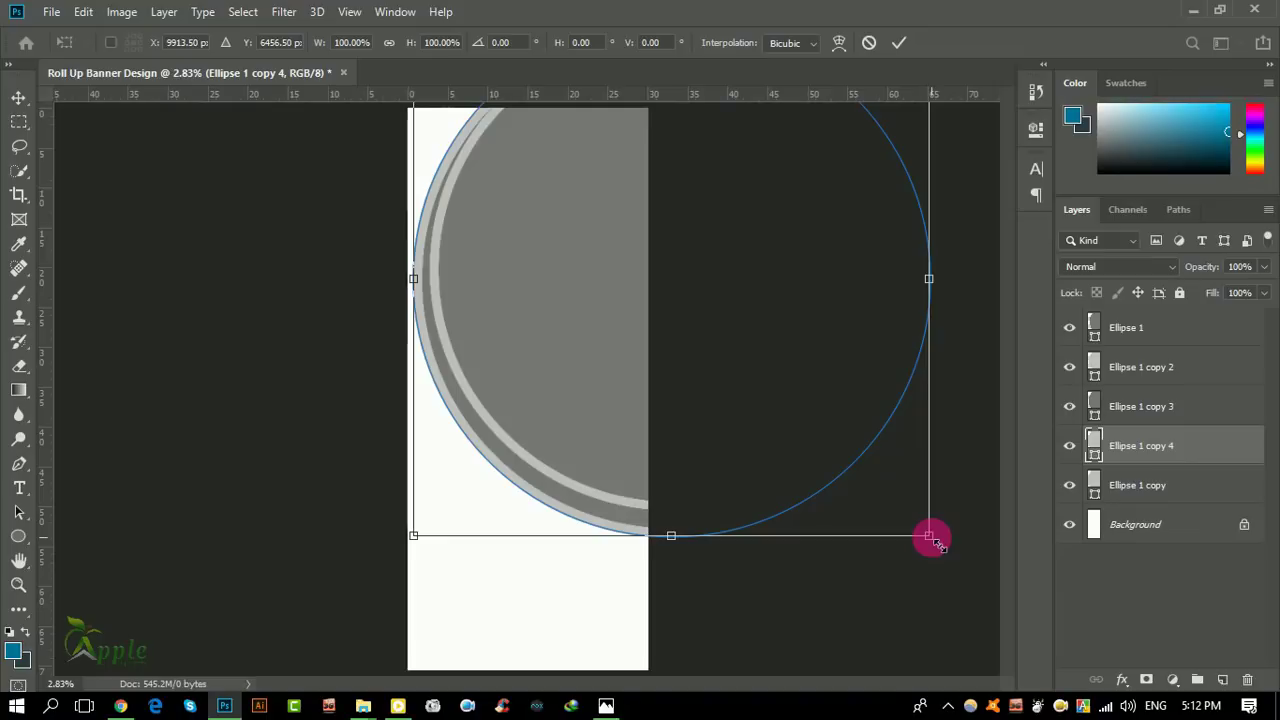
mouse_move(930, 537)
mouse_down()
mouse_move(946, 545)
mouse_move(935, 539)
mouse_up()
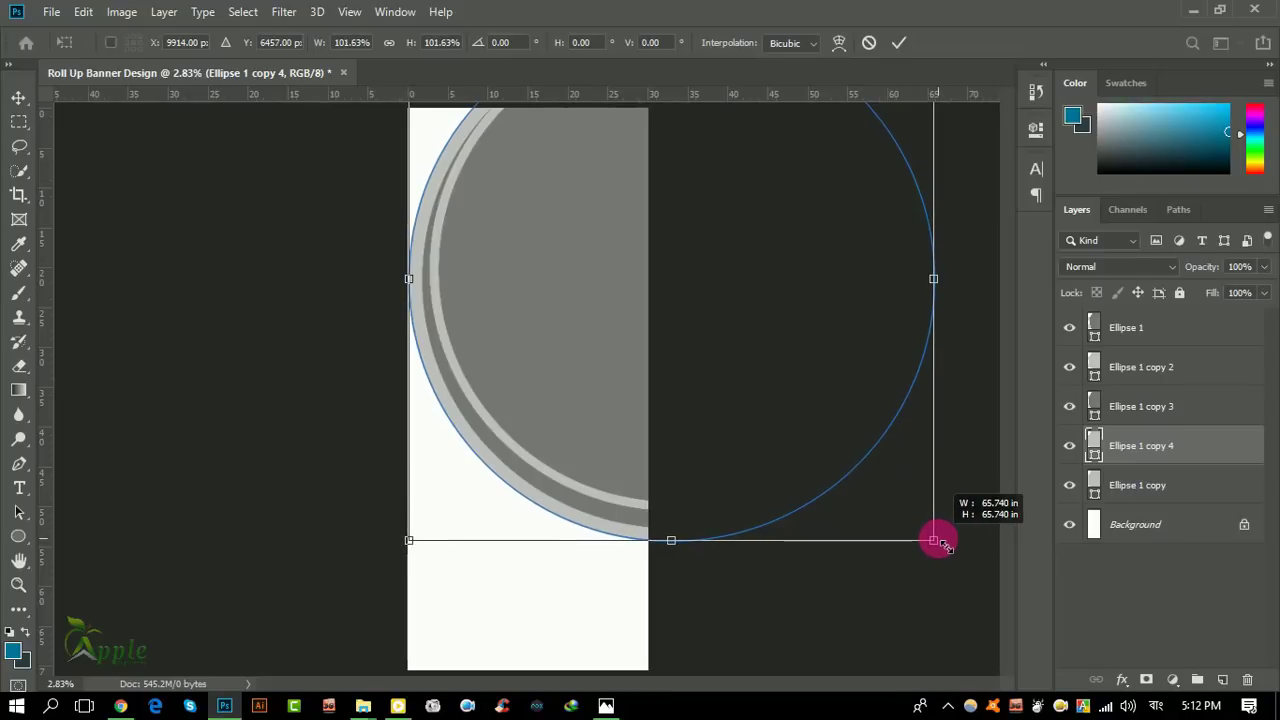
click(899, 43)
double_click(1096, 443)
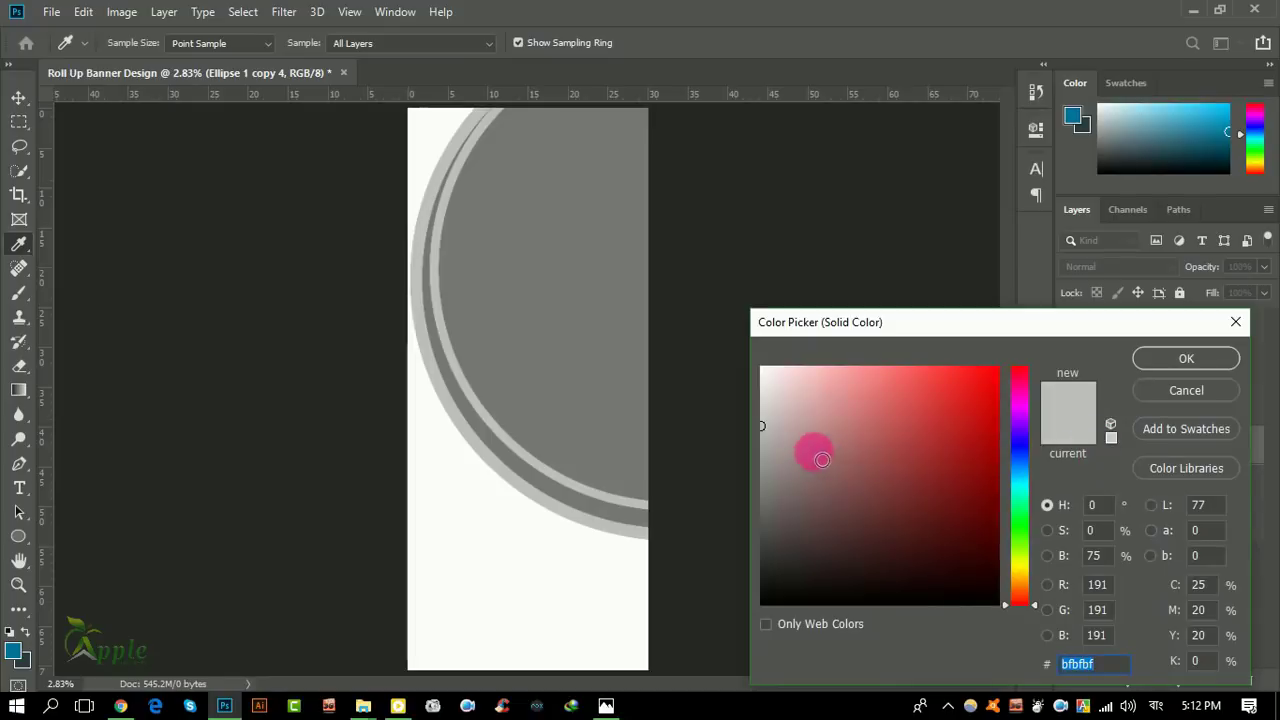
mouse_move(814, 452)
mouse_down()
mouse_move(771, 491)
mouse_move(779, 510)
mouse_move(780, 443)
mouse_move(777, 509)
mouse_move(788, 514)
mouse_up()
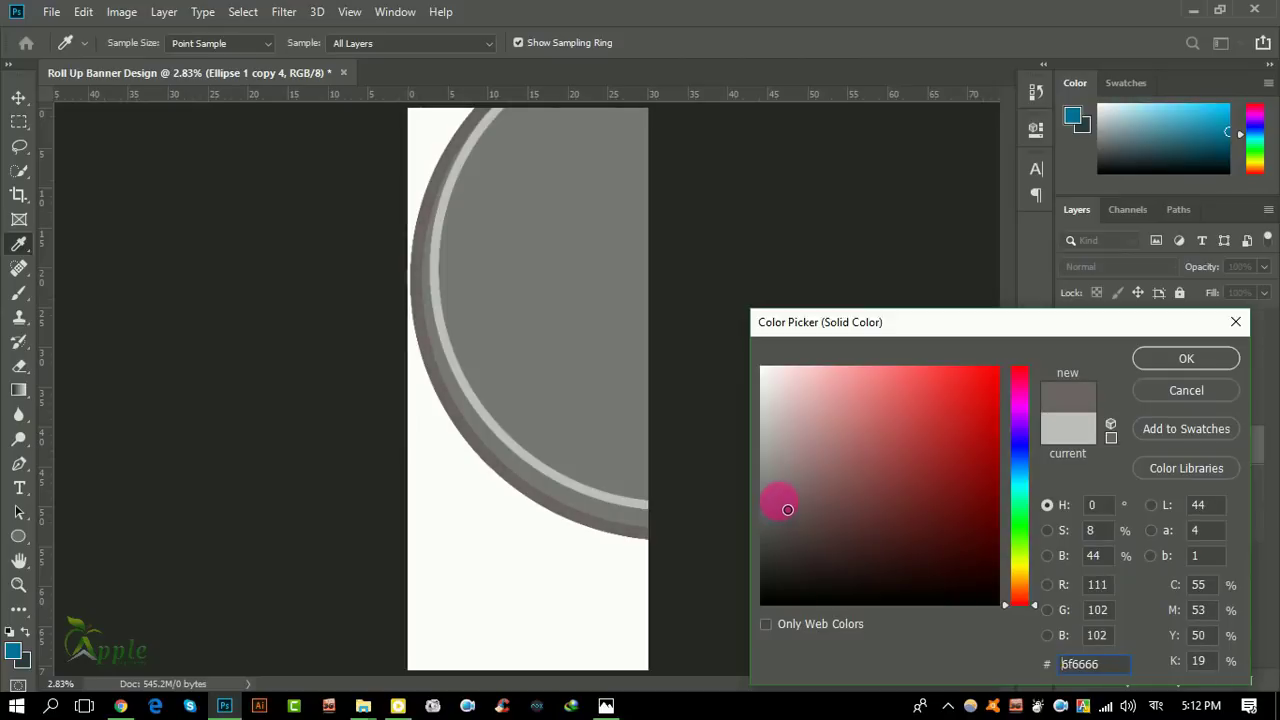
click(1004, 385)
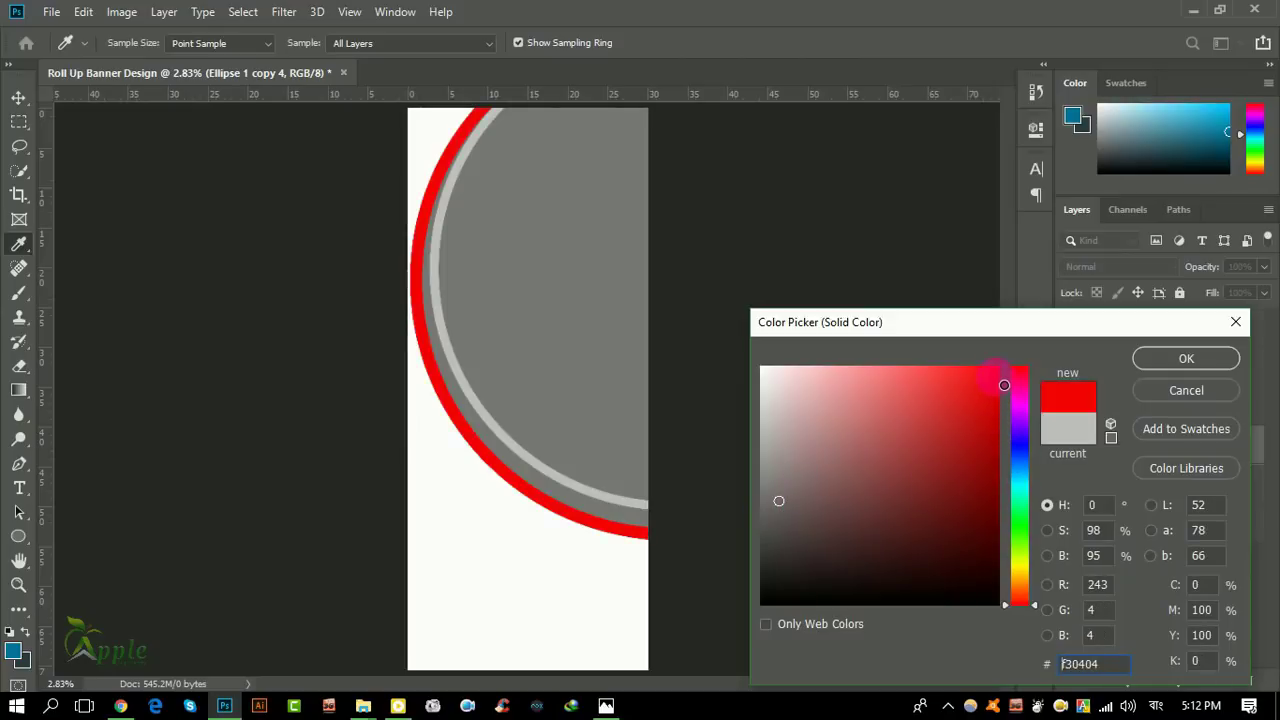
click(1176, 358)
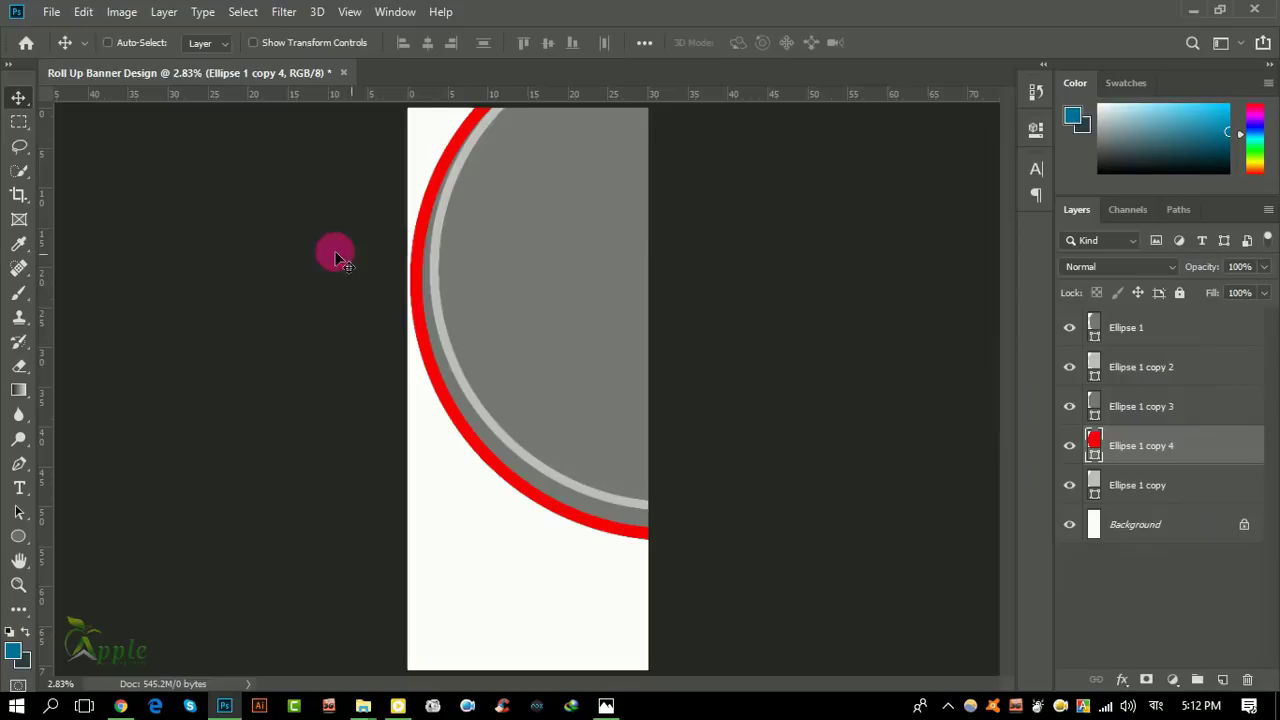
Step: Shift the red ring to the right, then revert it to light grey
click(83, 12)
click(158, 418)
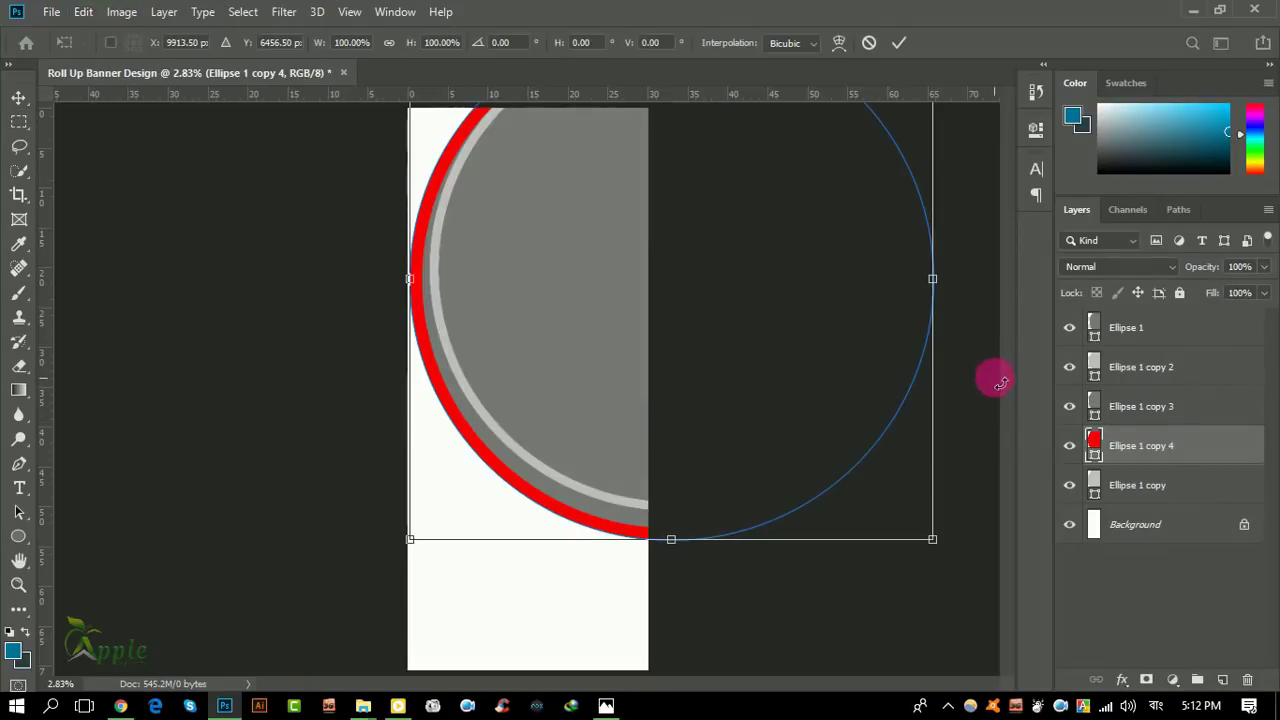
drag(610, 347, 616, 350)
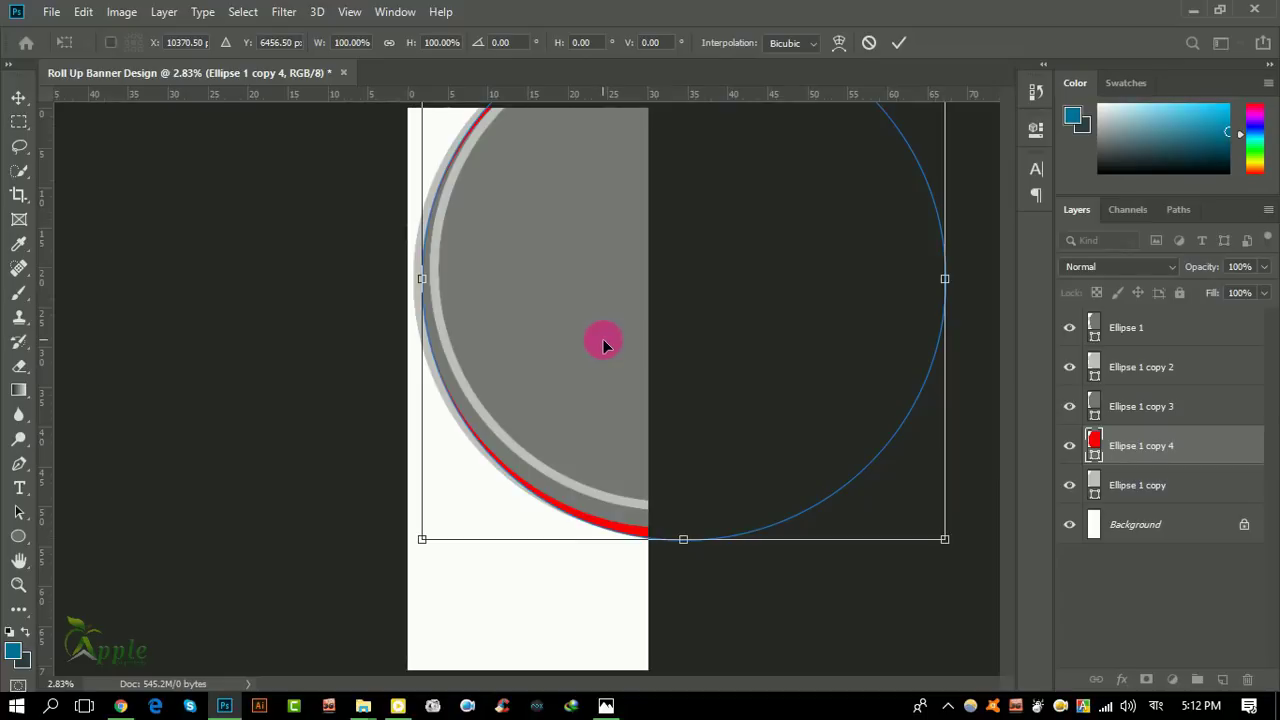
click(899, 42)
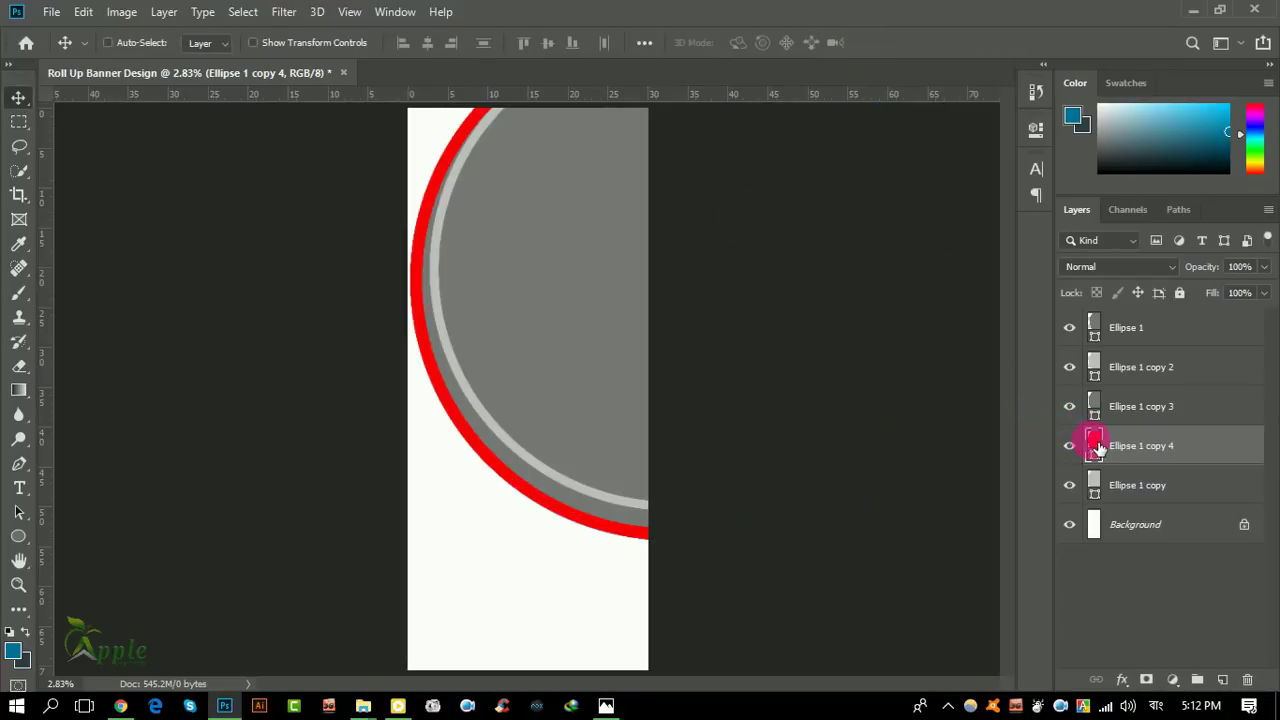
ctrl+click(1097, 447)
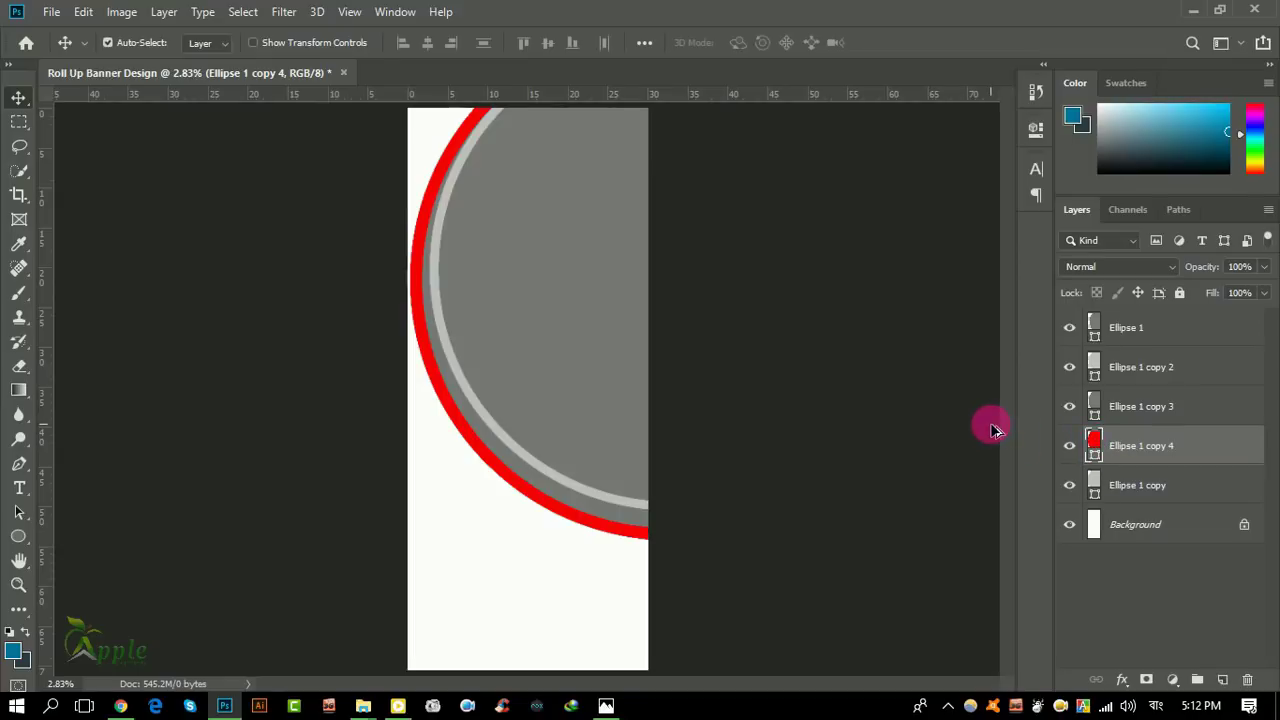
key(Delete)
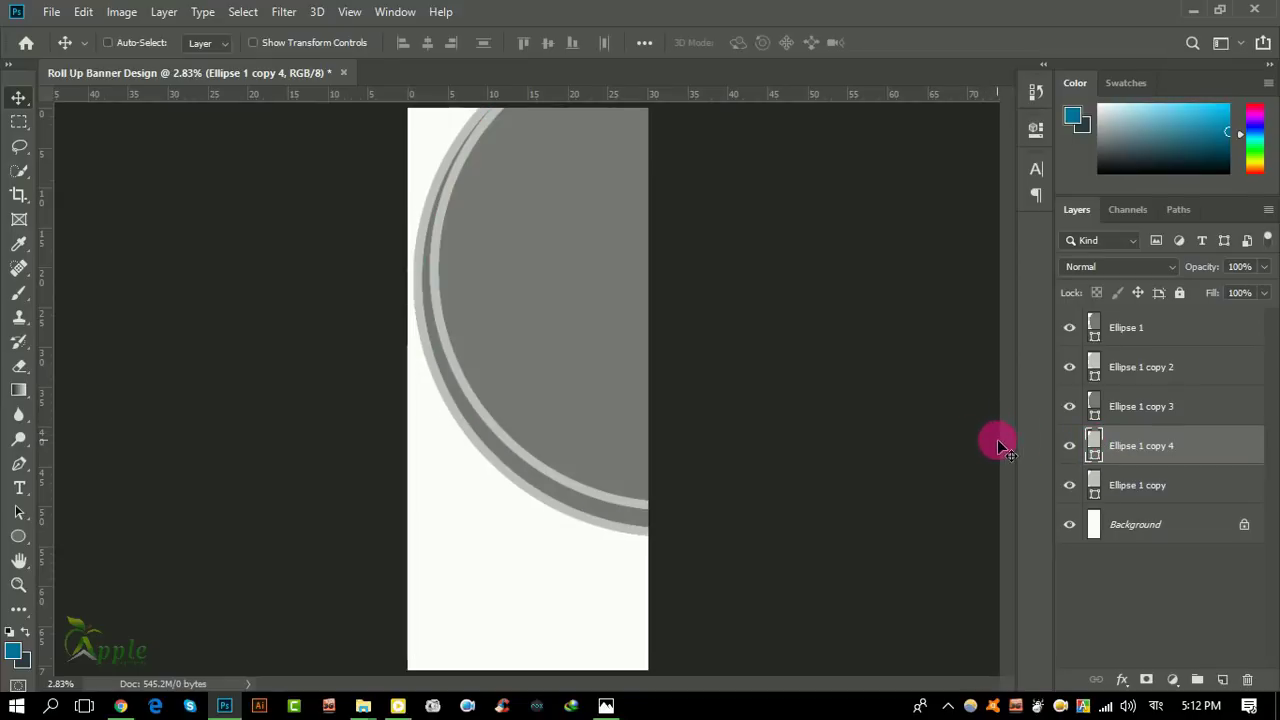
Step: Refill Ellipse 1 copy with grey sampled from the arc and enlarge it to about 103.8%
double_click(1093, 485)
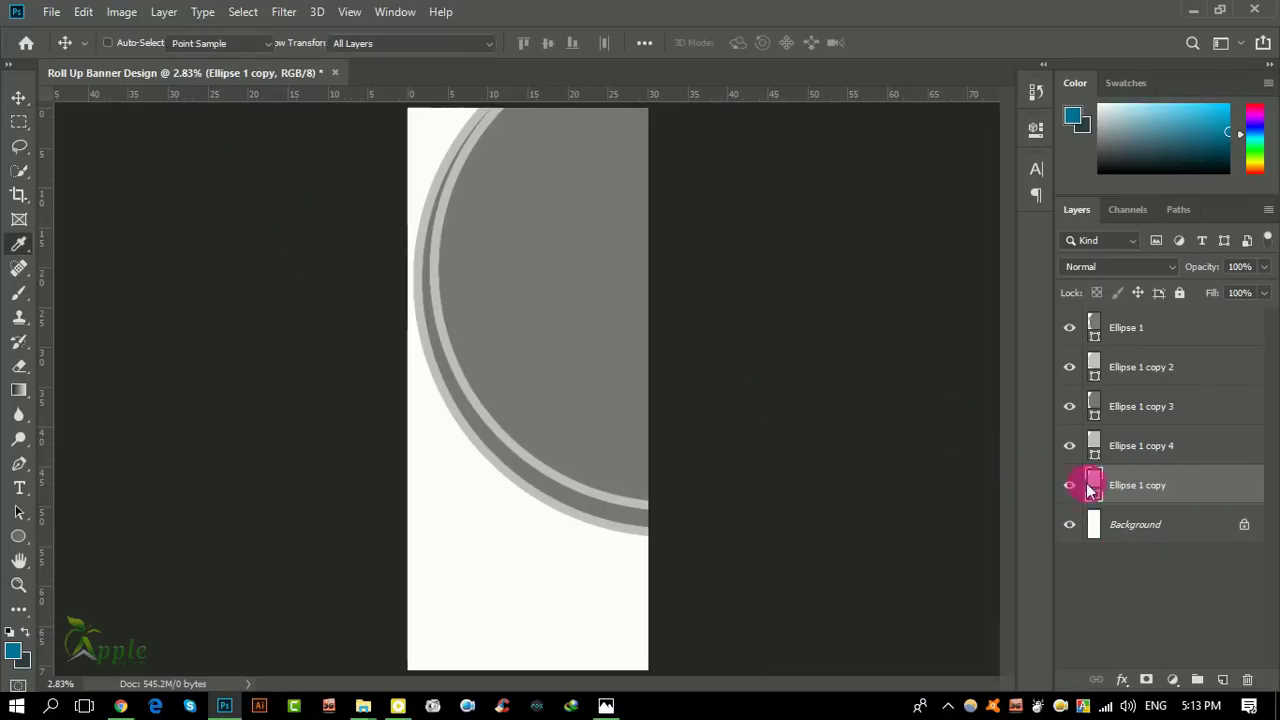
click(497, 430)
click(1186, 358)
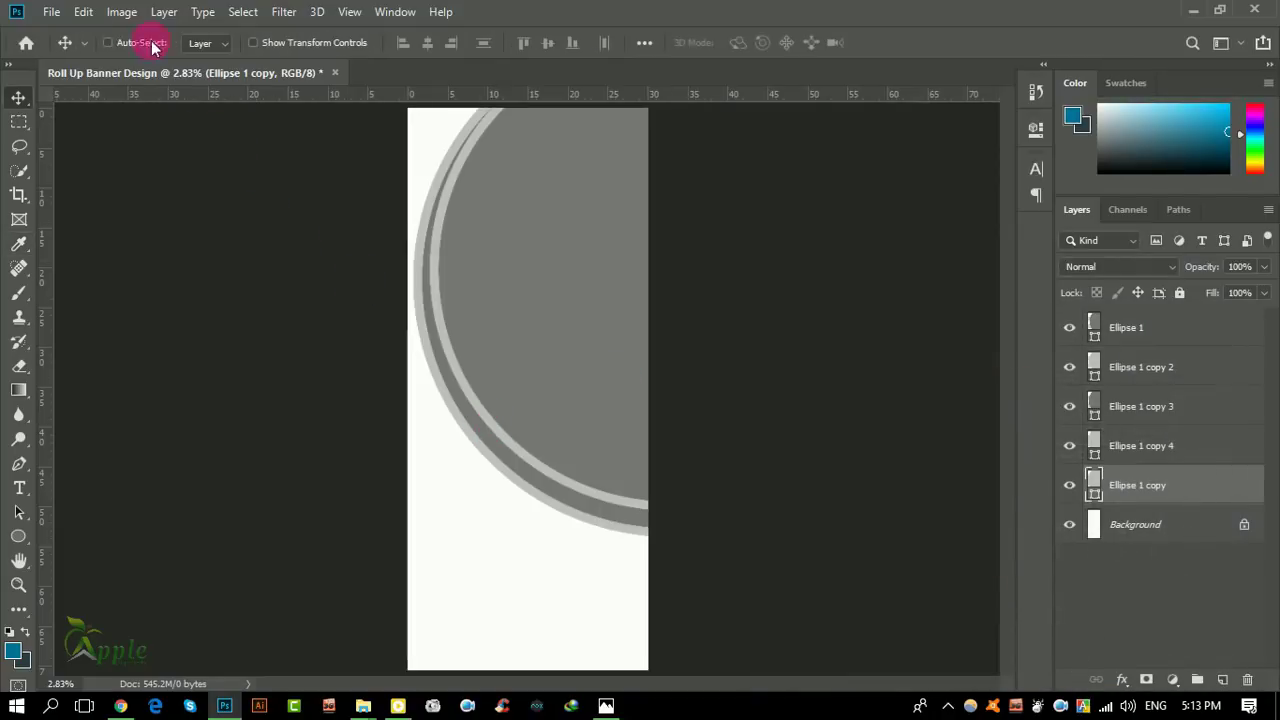
click(85, 12)
click(200, 418)
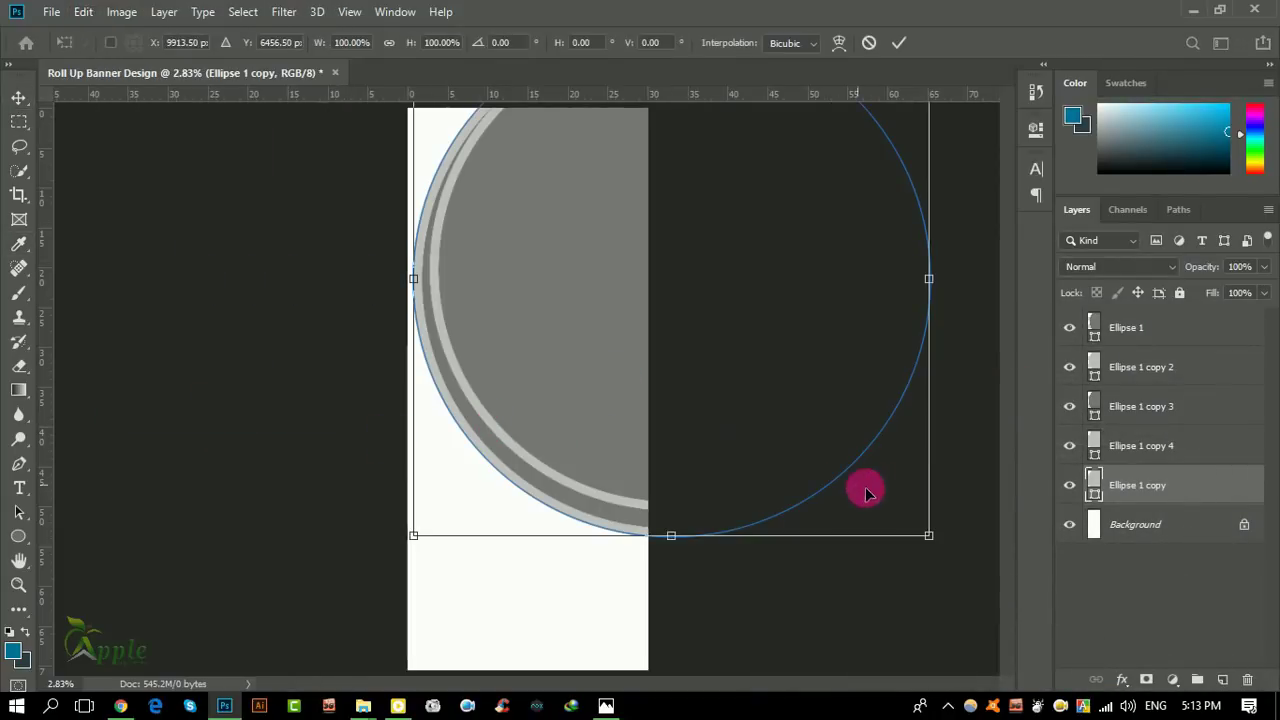
mouse_move(928, 546)
mouse_down()
mouse_move(951, 549)
mouse_move(933, 540)
mouse_up()
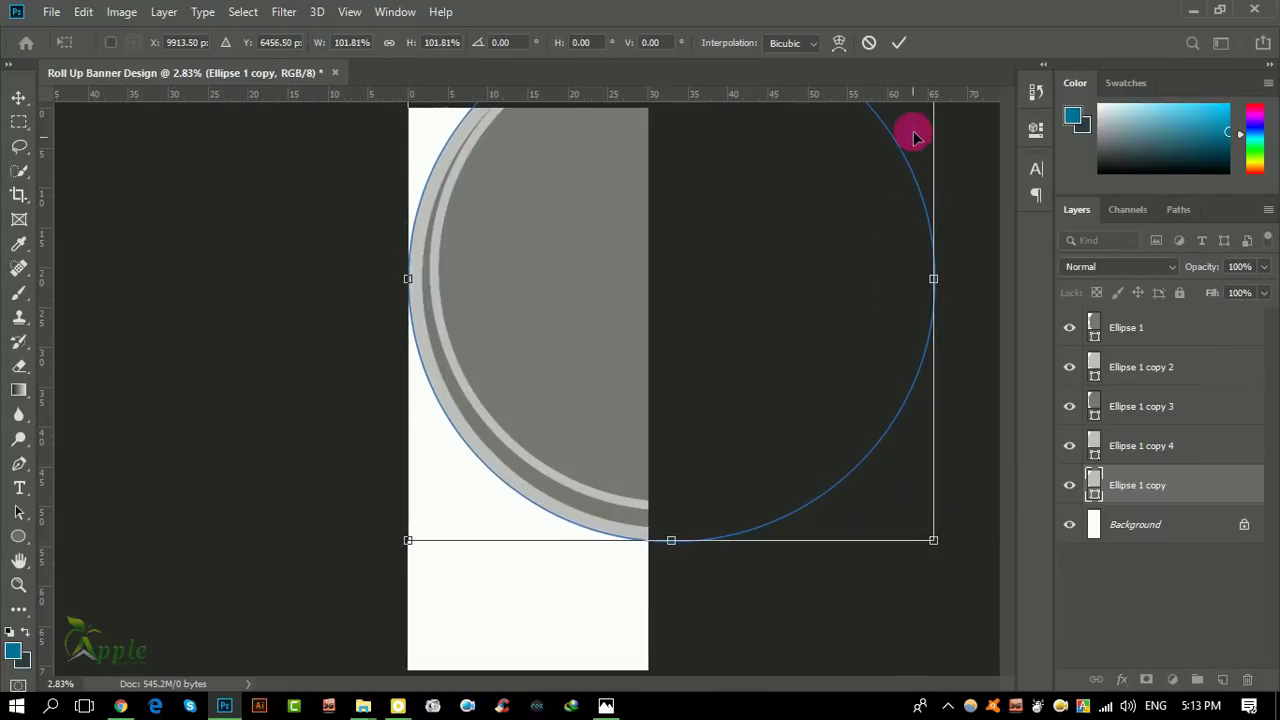
click(900, 44)
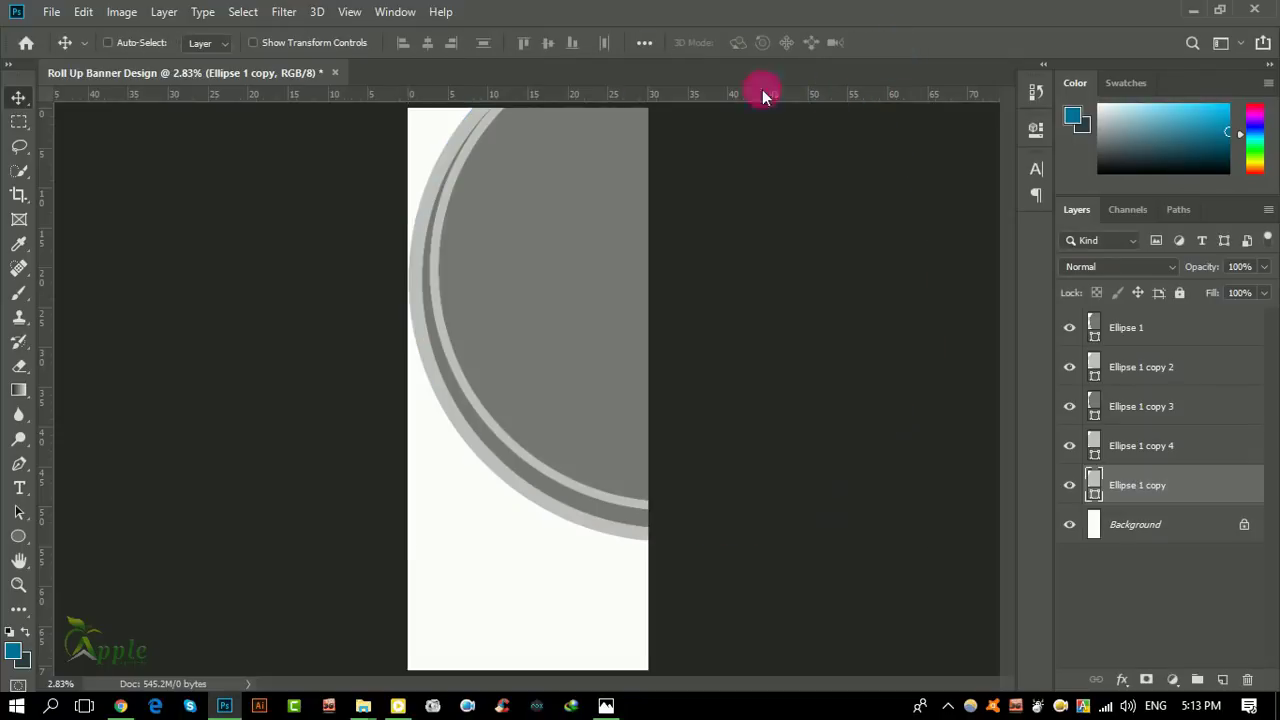
Step: Darken the fill colour of Ellipse 1 copy
click(83, 11)
click(80, 11)
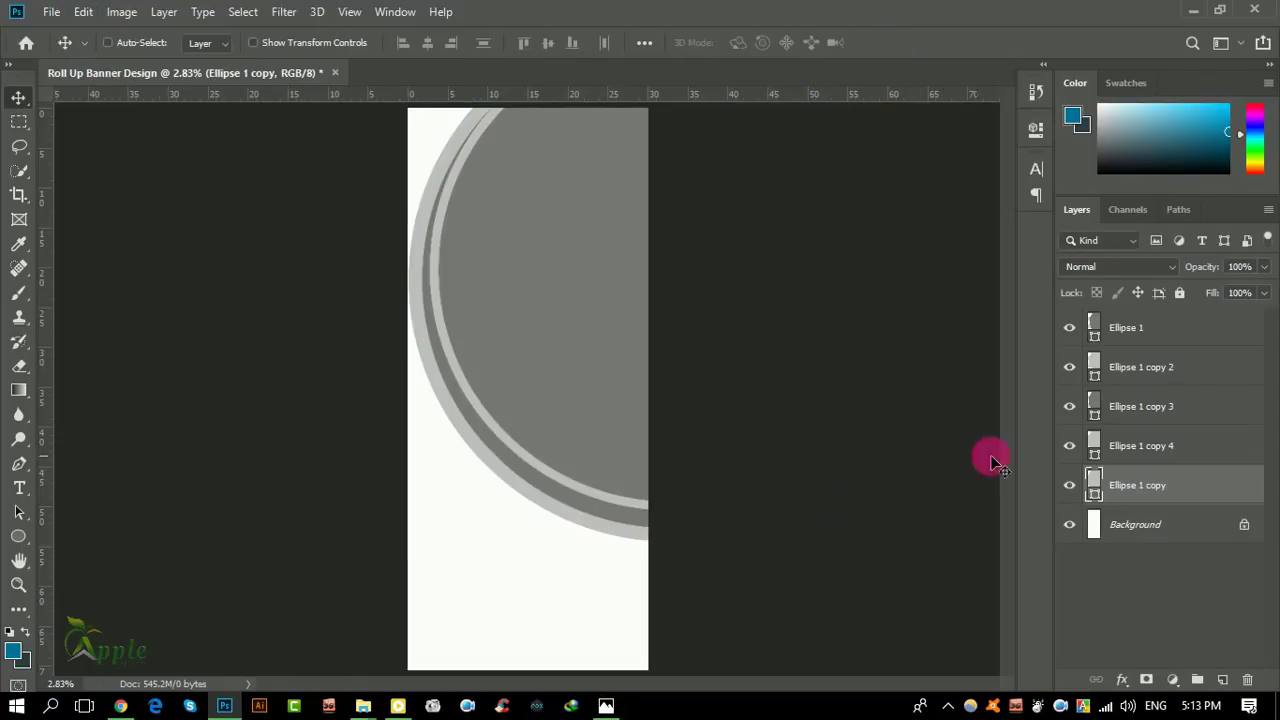
double_click(1095, 482)
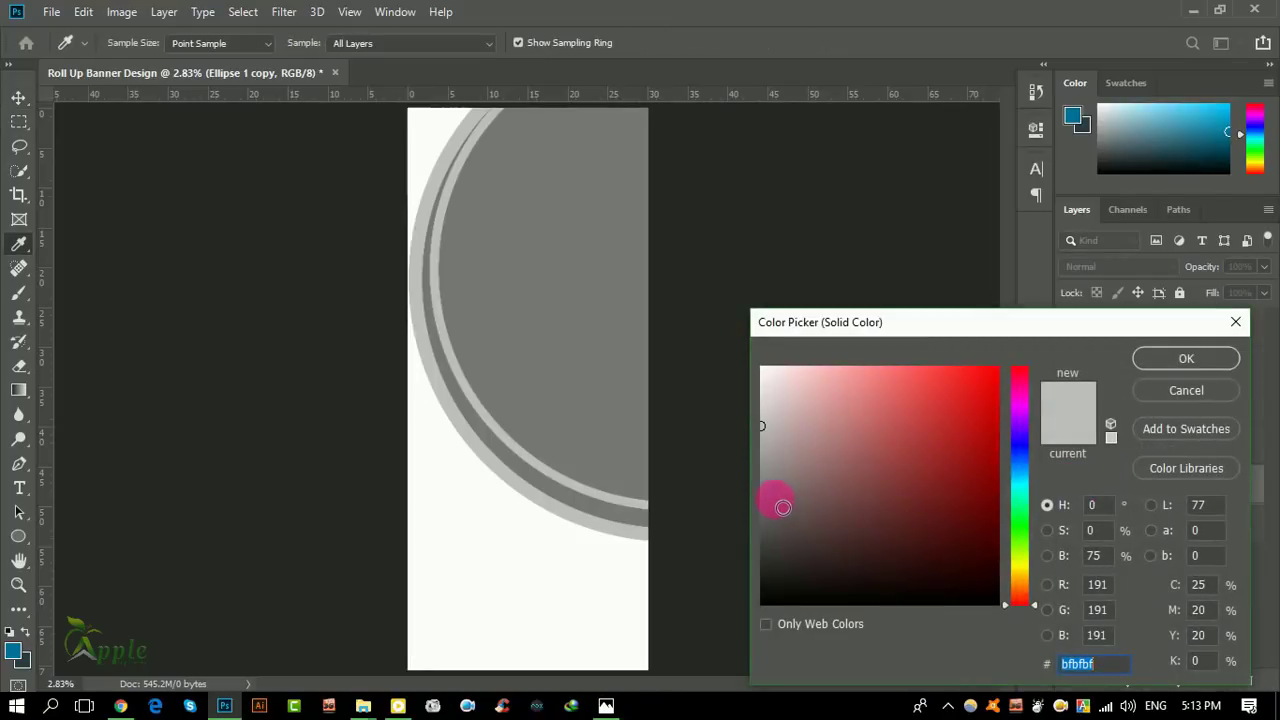
drag(783, 507, 776, 528)
click(1185, 359)
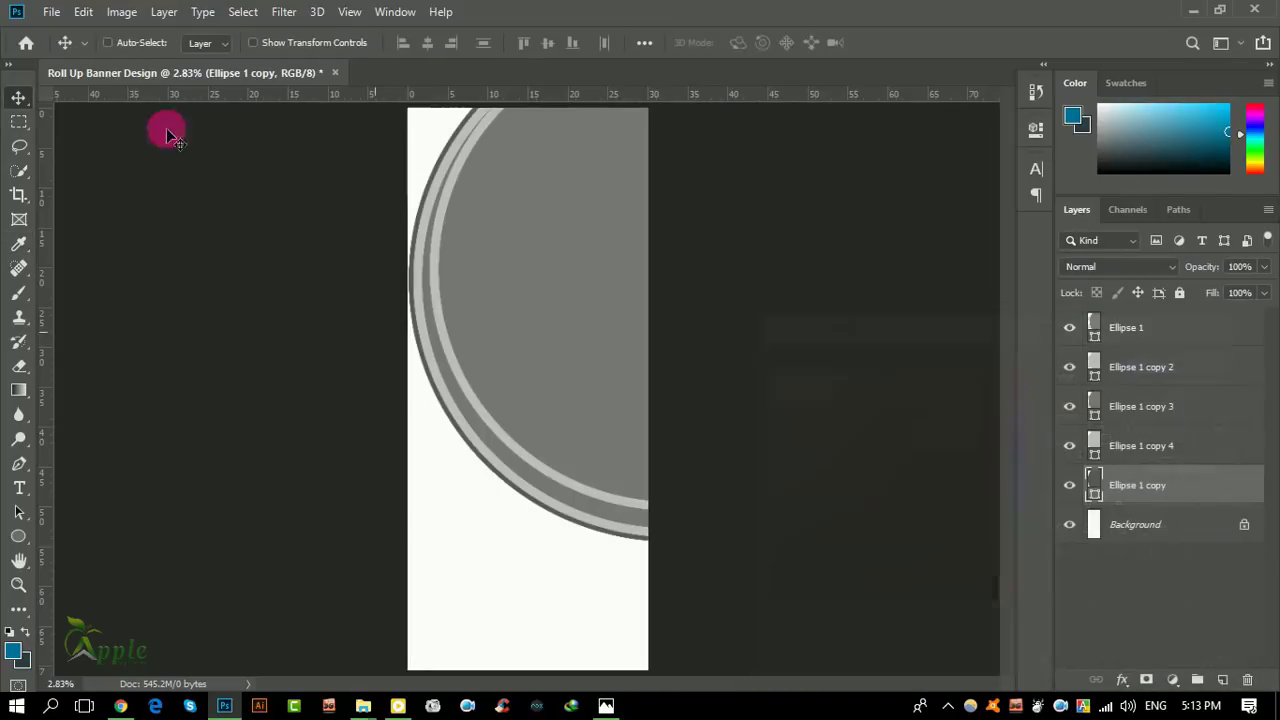
Step: Rotate Ellipse 1 copy to about 5.44° and shift it down and right
click(83, 11)
click(145, 418)
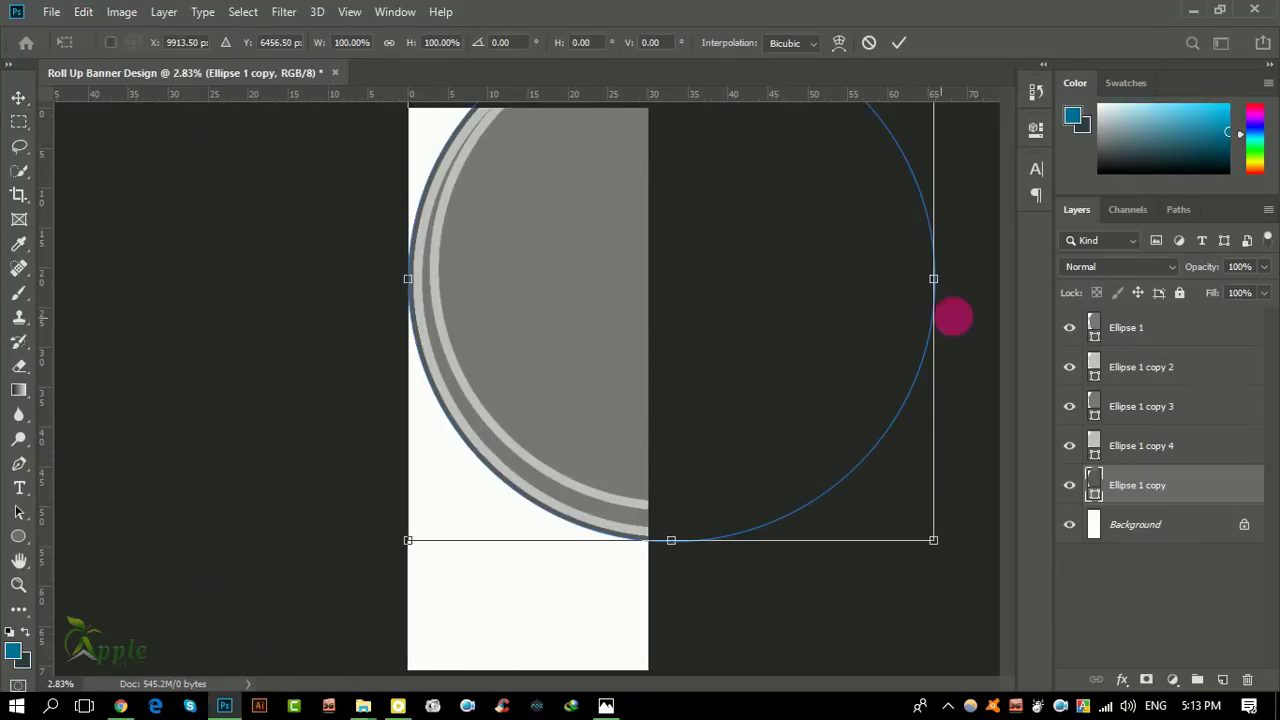
drag(995, 308, 980, 337)
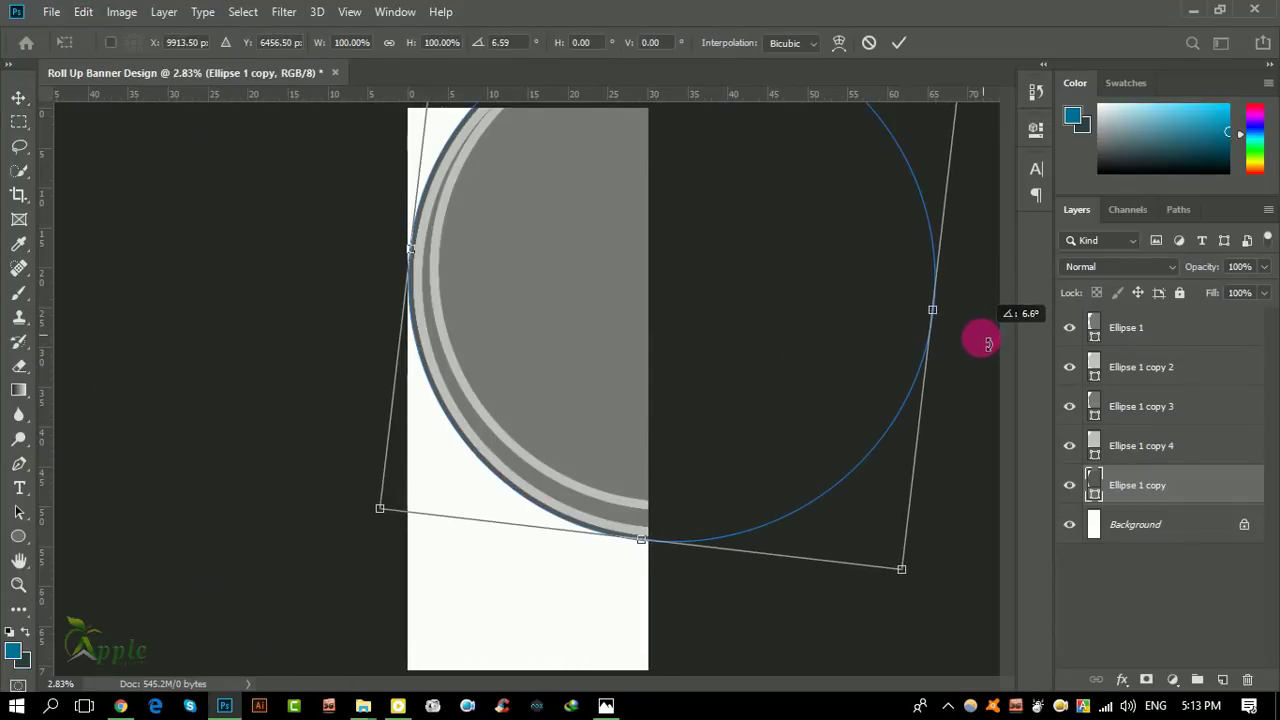
mouse_move(629, 340)
mouse_down()
mouse_move(649, 358)
mouse_move(648, 409)
mouse_move(674, 407)
mouse_up()
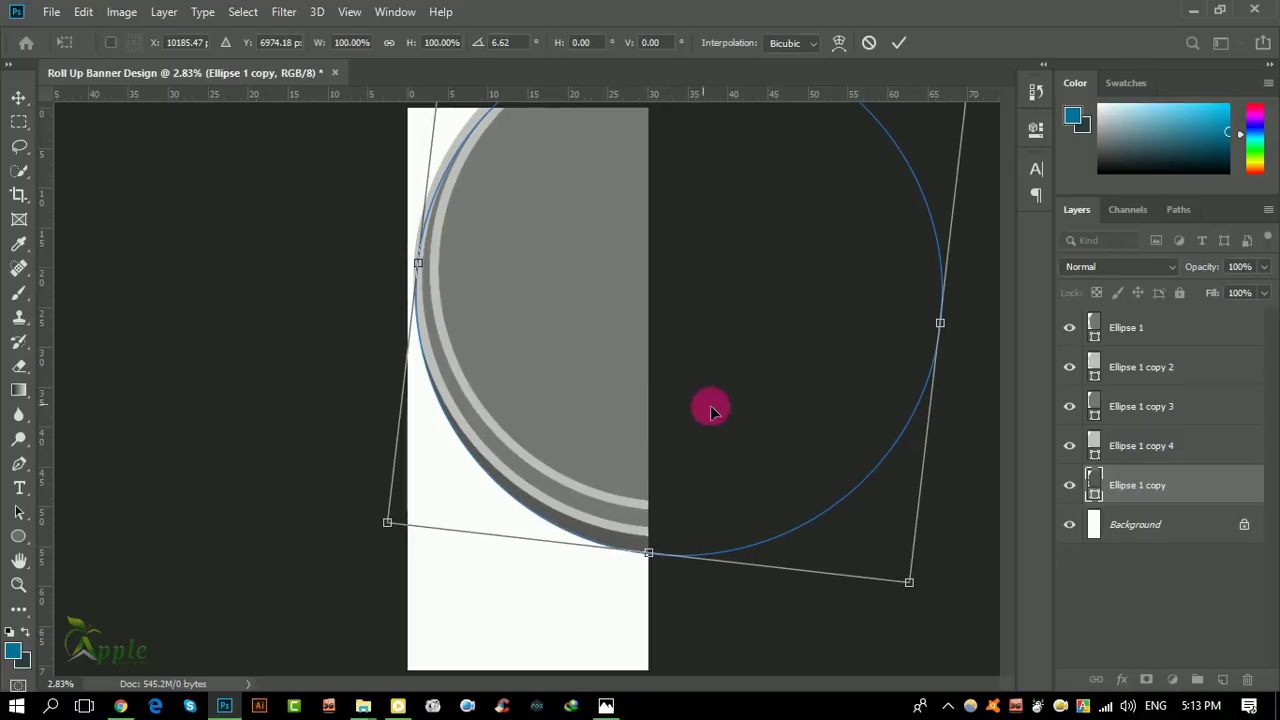
drag(974, 484, 967, 472)
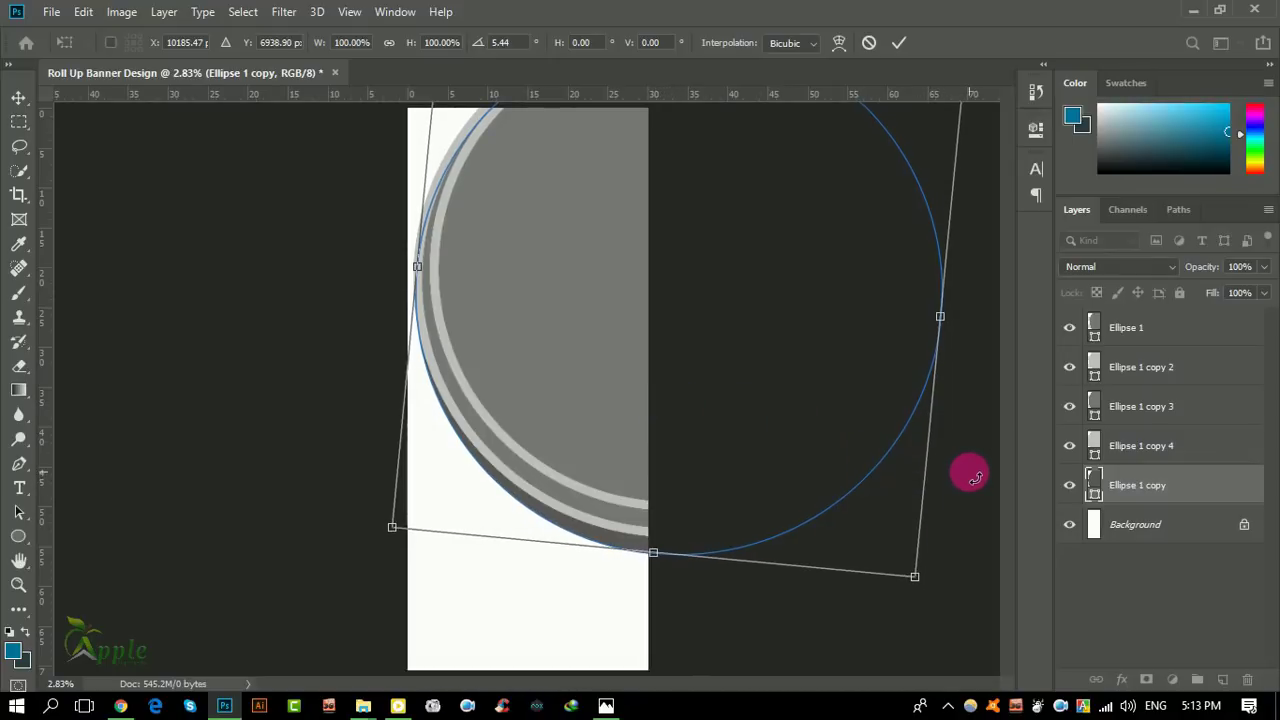
click(899, 42)
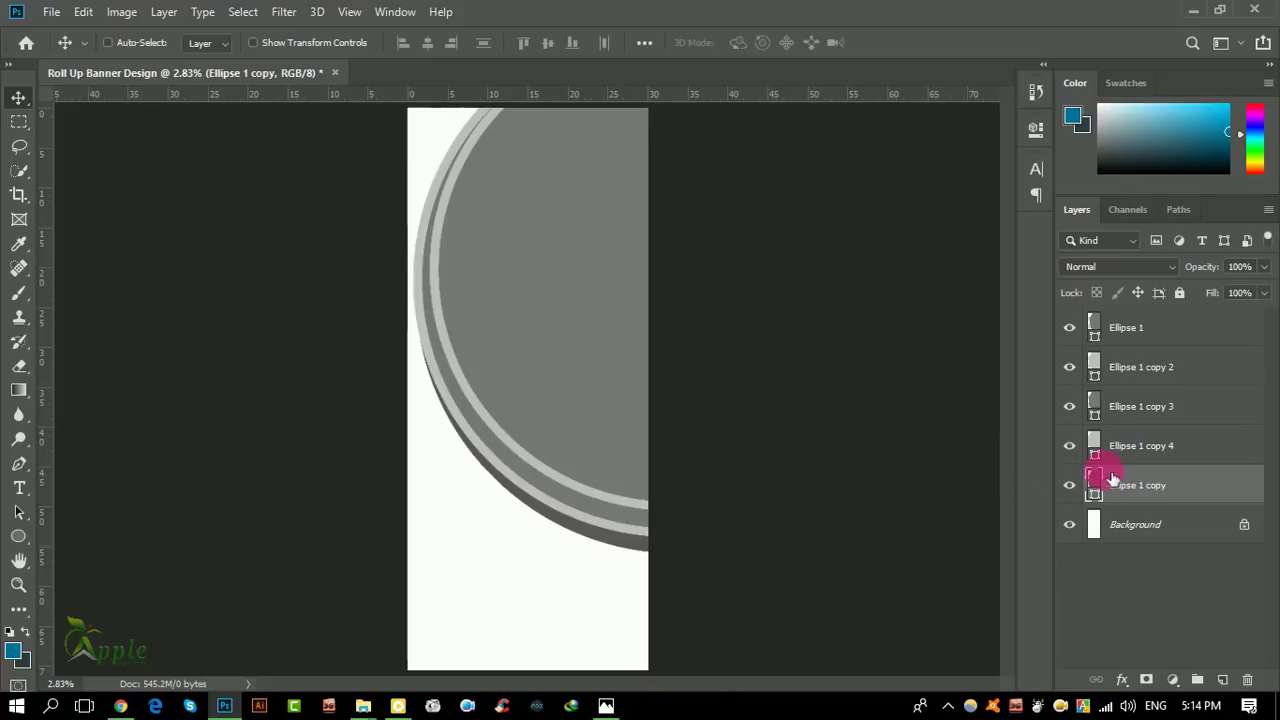
Step: Fill Ellipse 1 copy 4 and Ellipse 1 copy 2 with white ffffff sampled from the page
click(1108, 450)
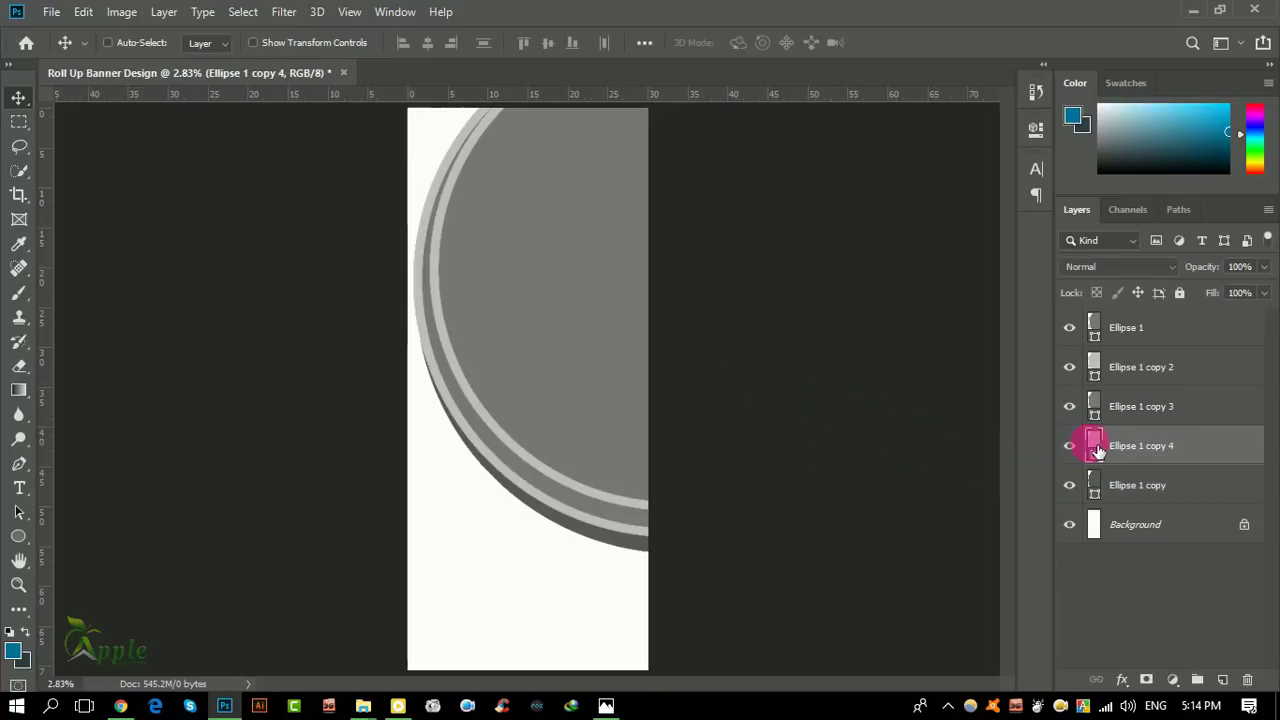
double_click(1095, 445)
click(500, 586)
click(1180, 357)
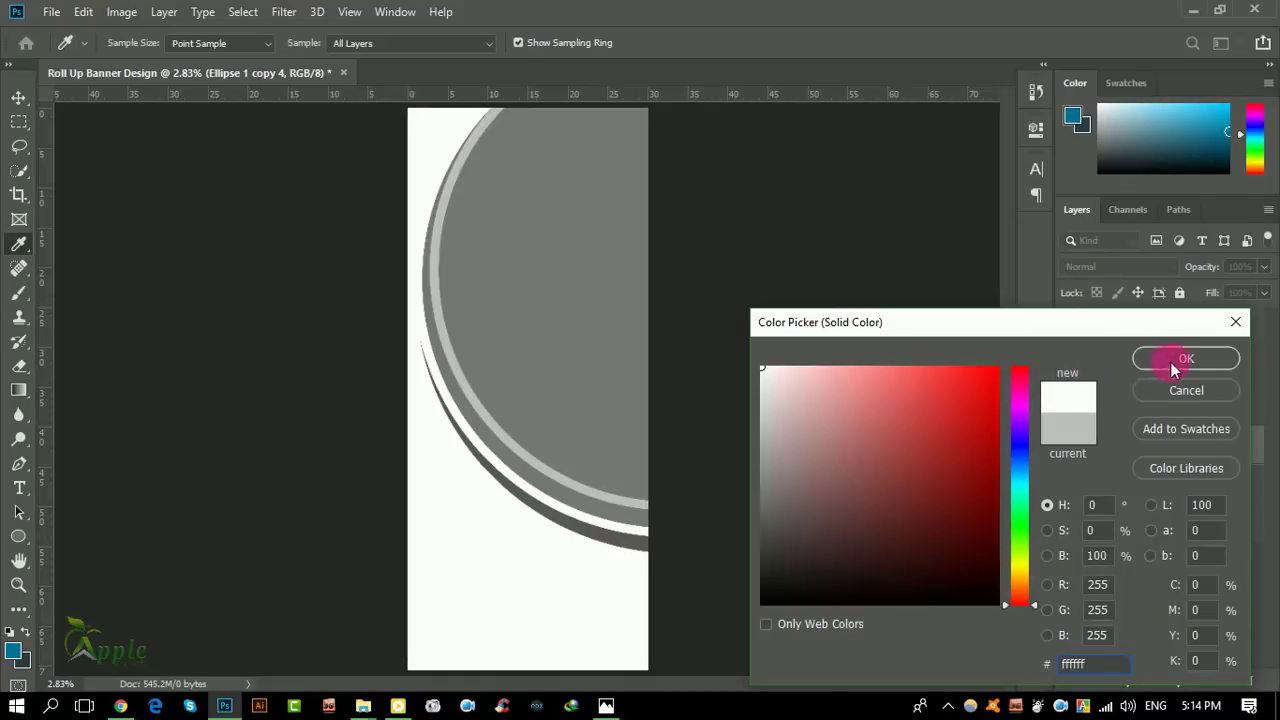
double_click(1094, 367)
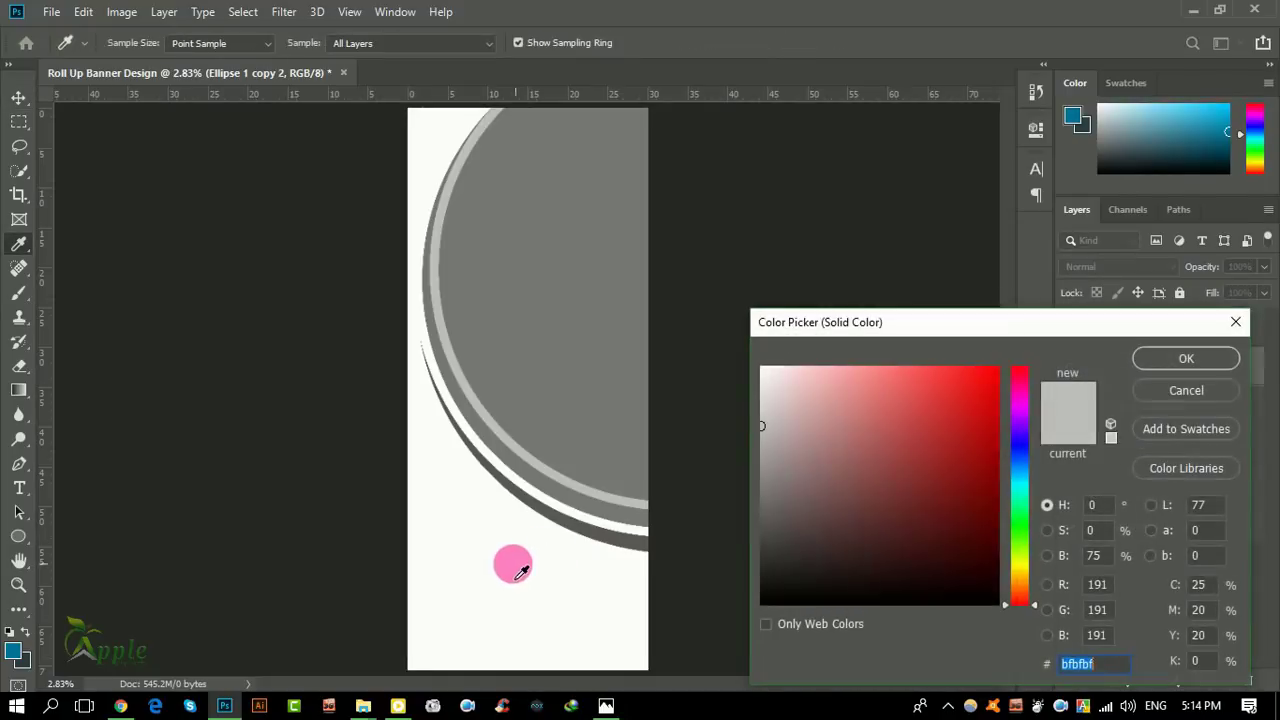
click(514, 563)
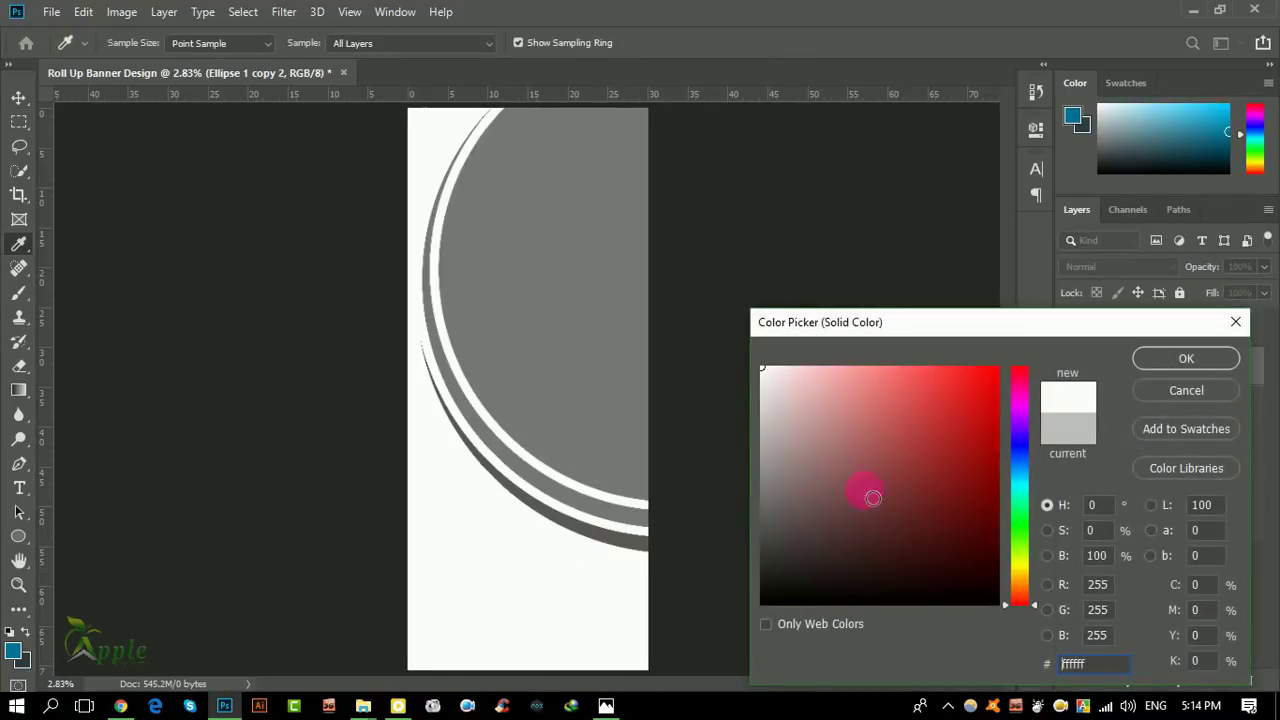
click(1186, 358)
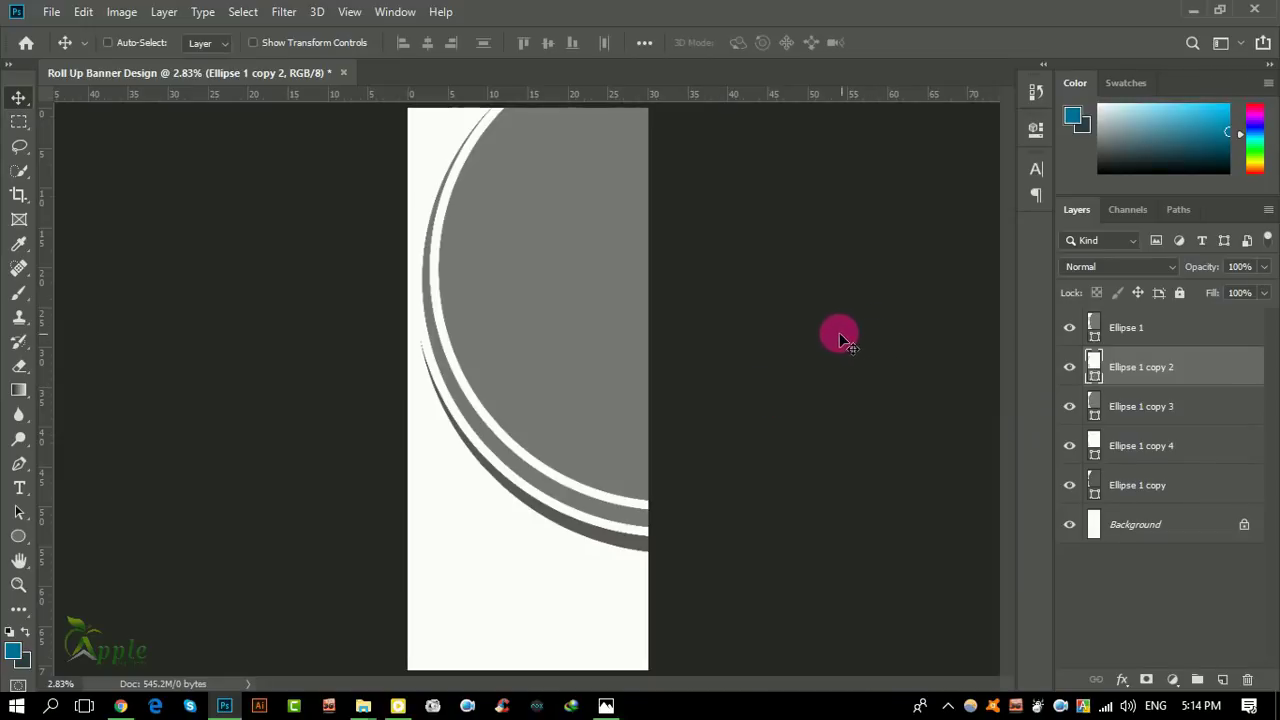
key(ctrl+minus)
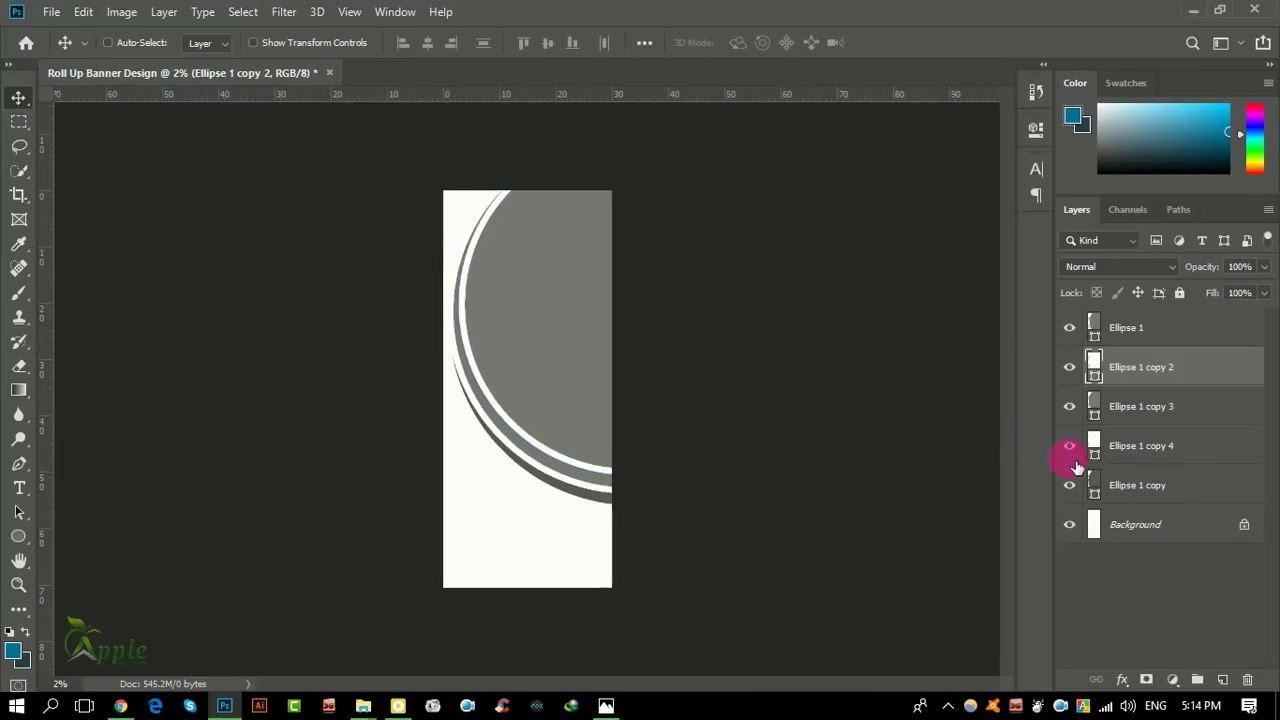
Step: Group the four ellipse layers into a group named Design
ctrl+click(1140, 328)
ctrl+click(1150, 406)
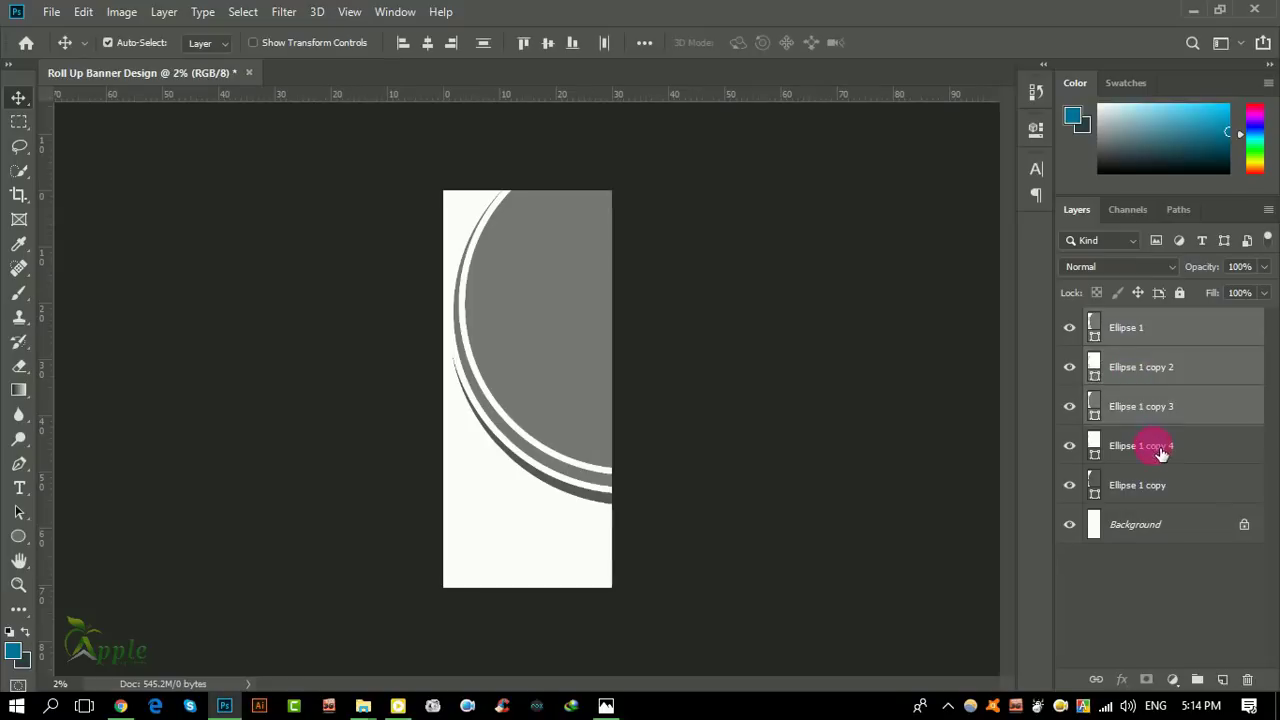
ctrl+click(1155, 446)
ctrl+click(1160, 485)
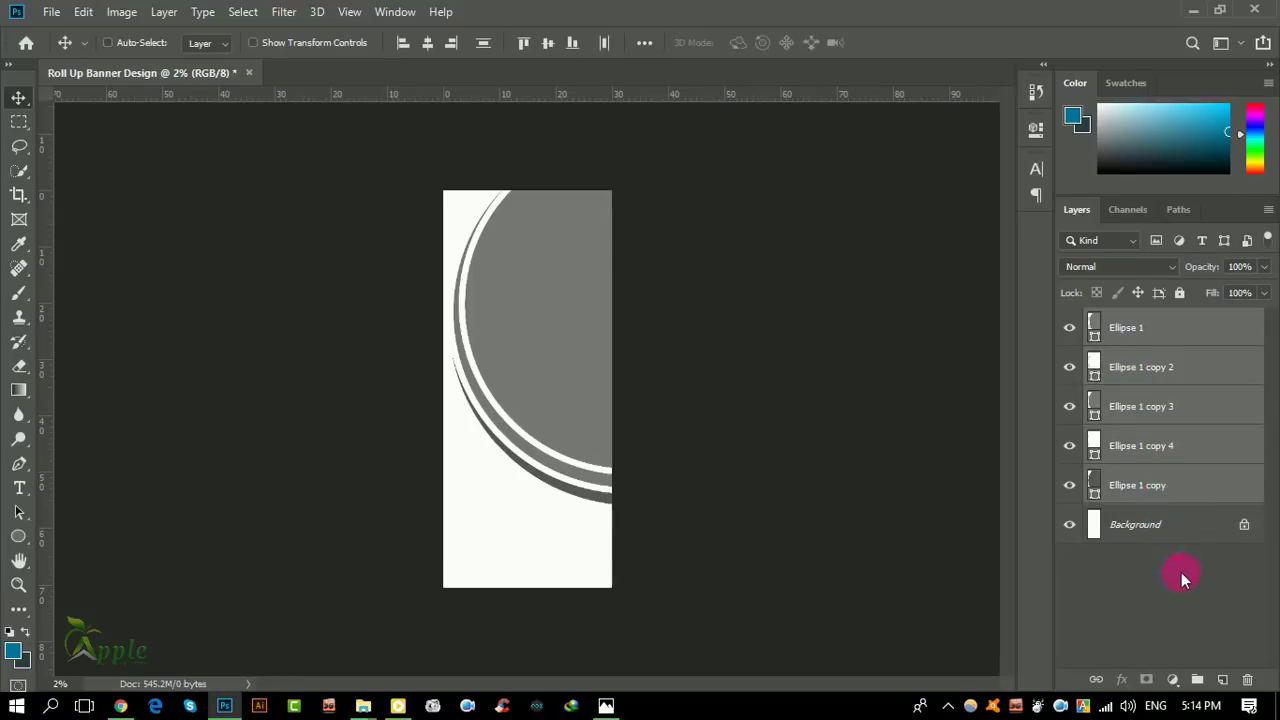
click(1199, 680)
double_click(1142, 322)
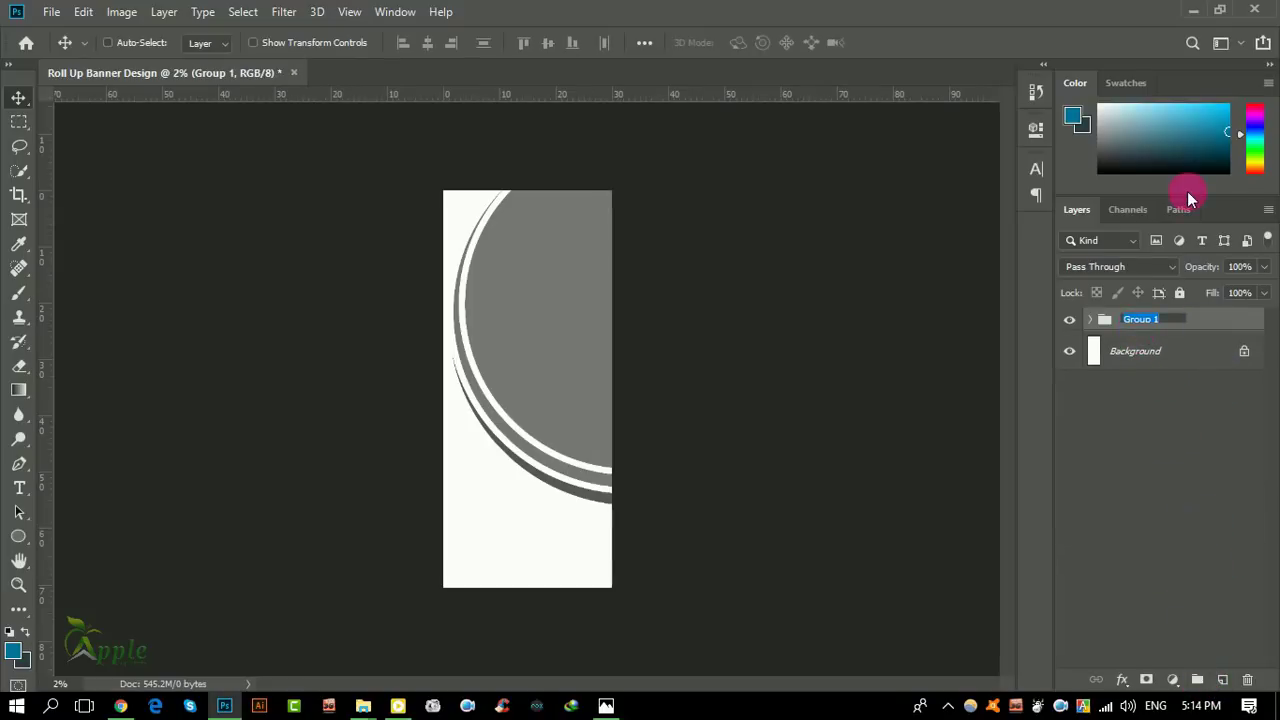
text(Design)
key(Return)
key(ctrl+plus)
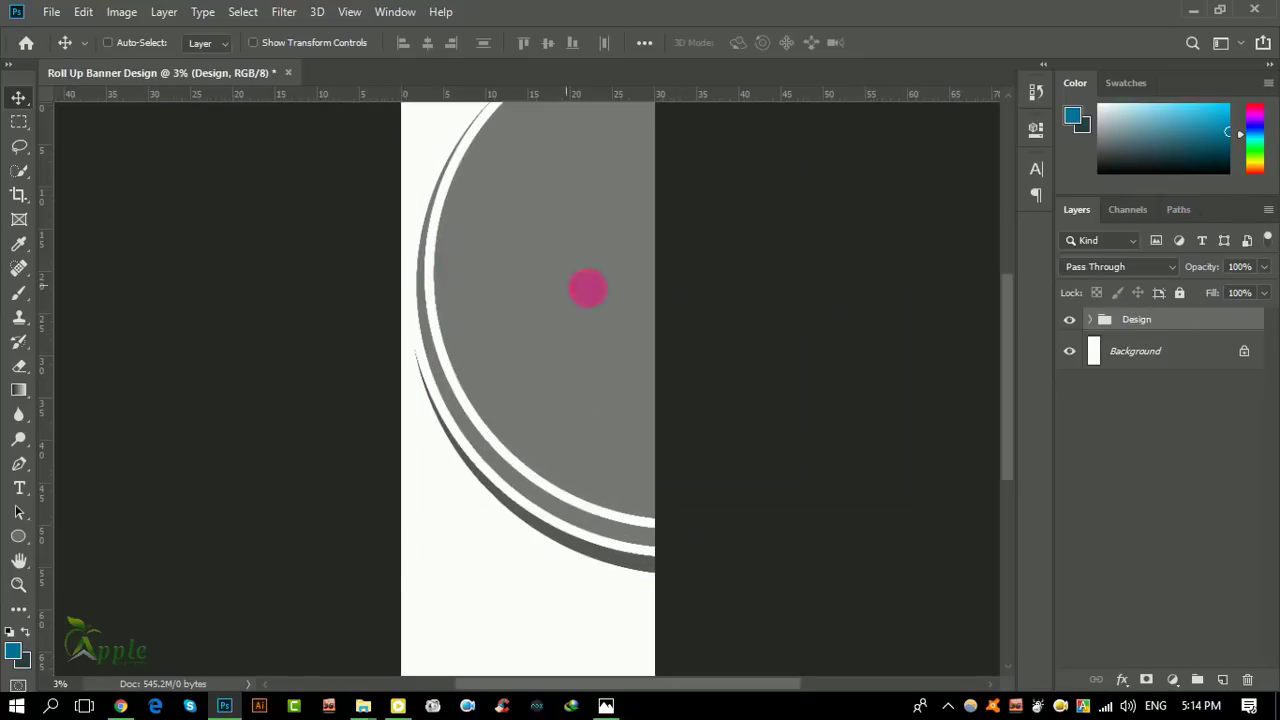
Step: Unlock the background as Layer 0 and group it with Design into a BG group
click(1210, 361)
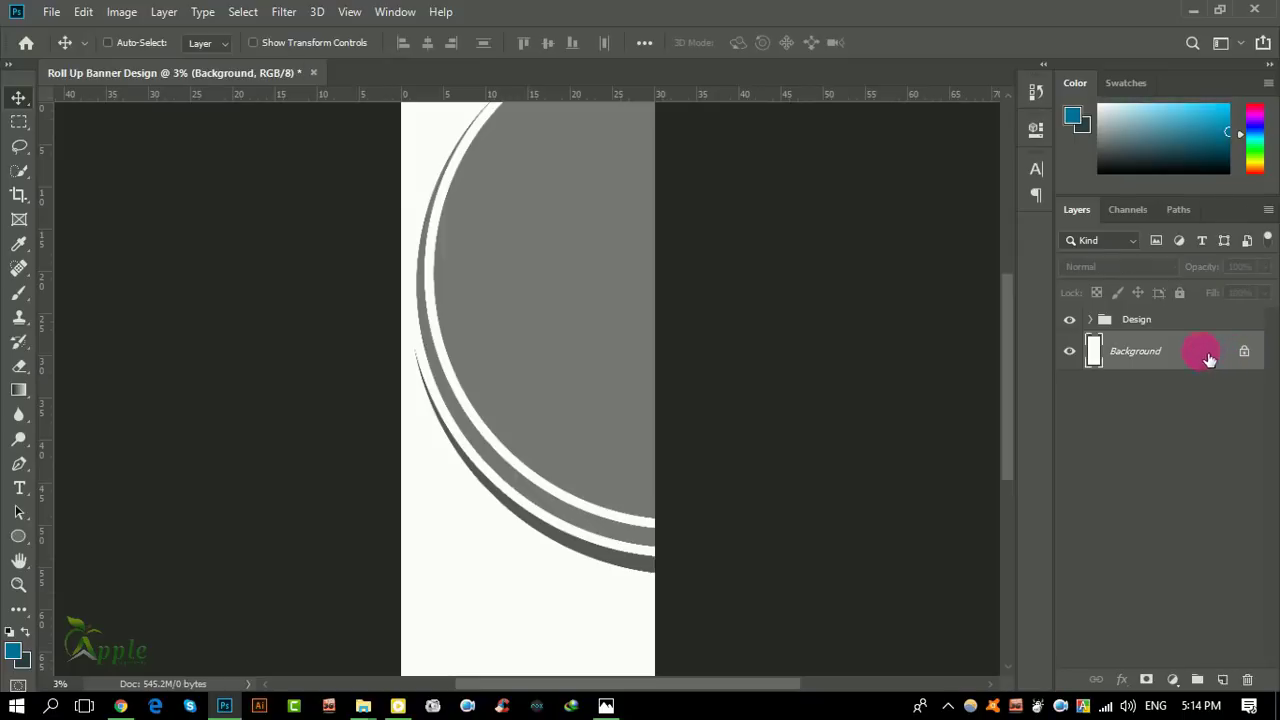
click(1245, 352)
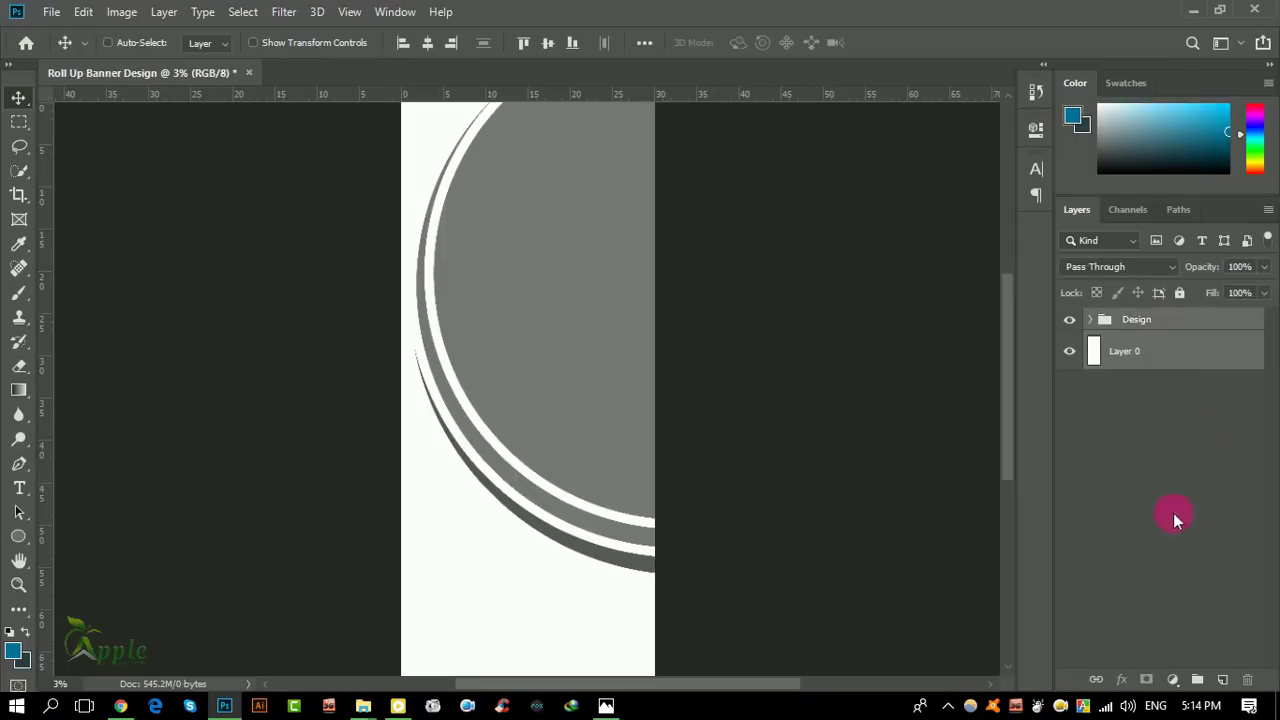
click(1197, 680)
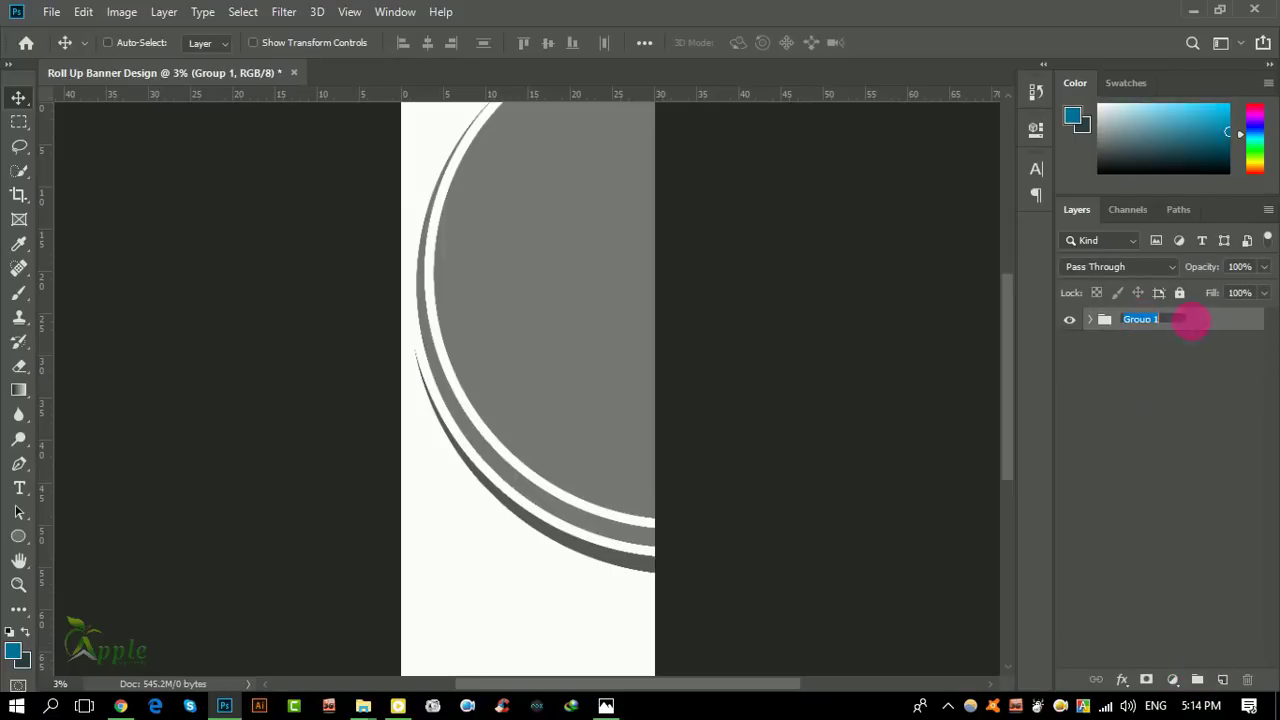
text(BG)
key(Return)
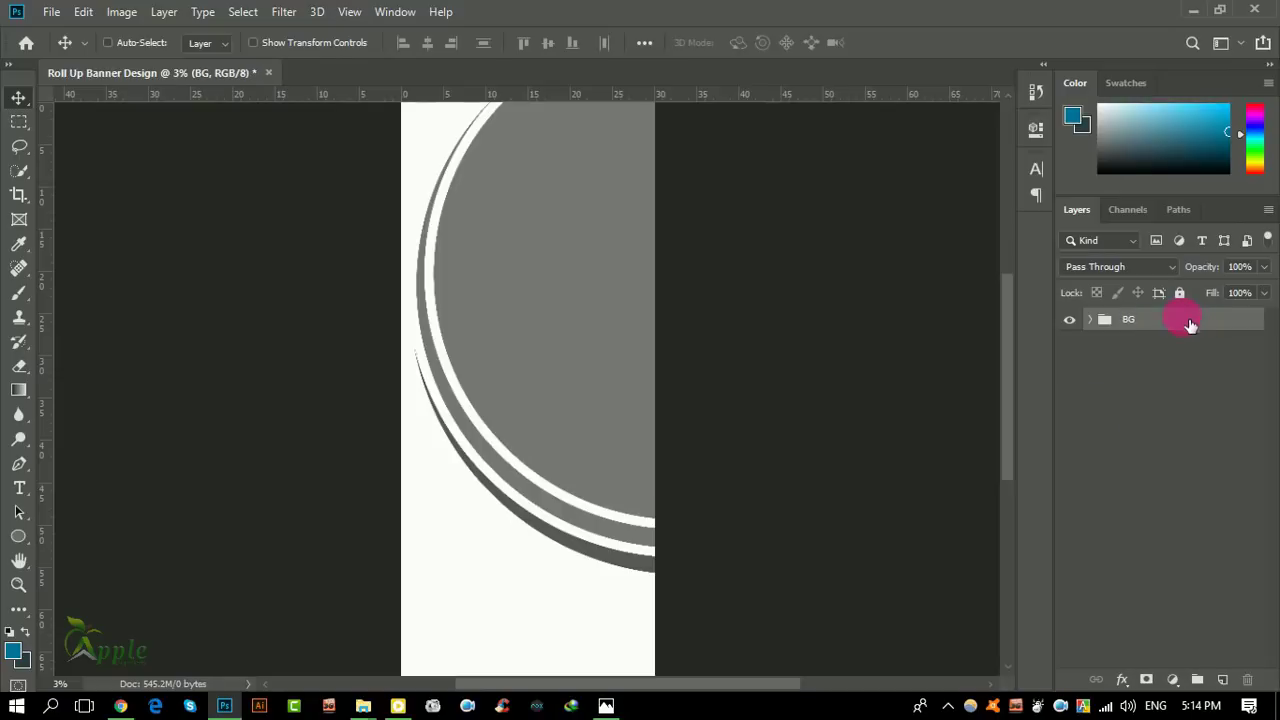
click(1090, 319)
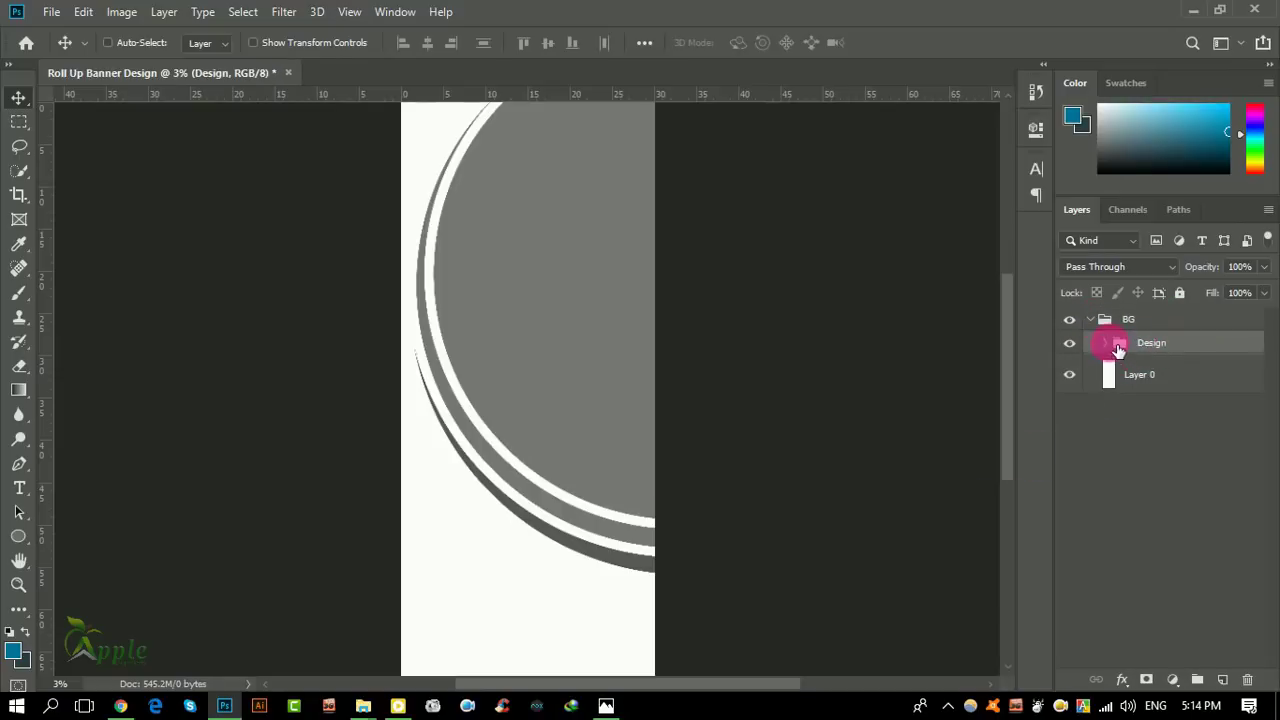
click(1105, 343)
click(1165, 377)
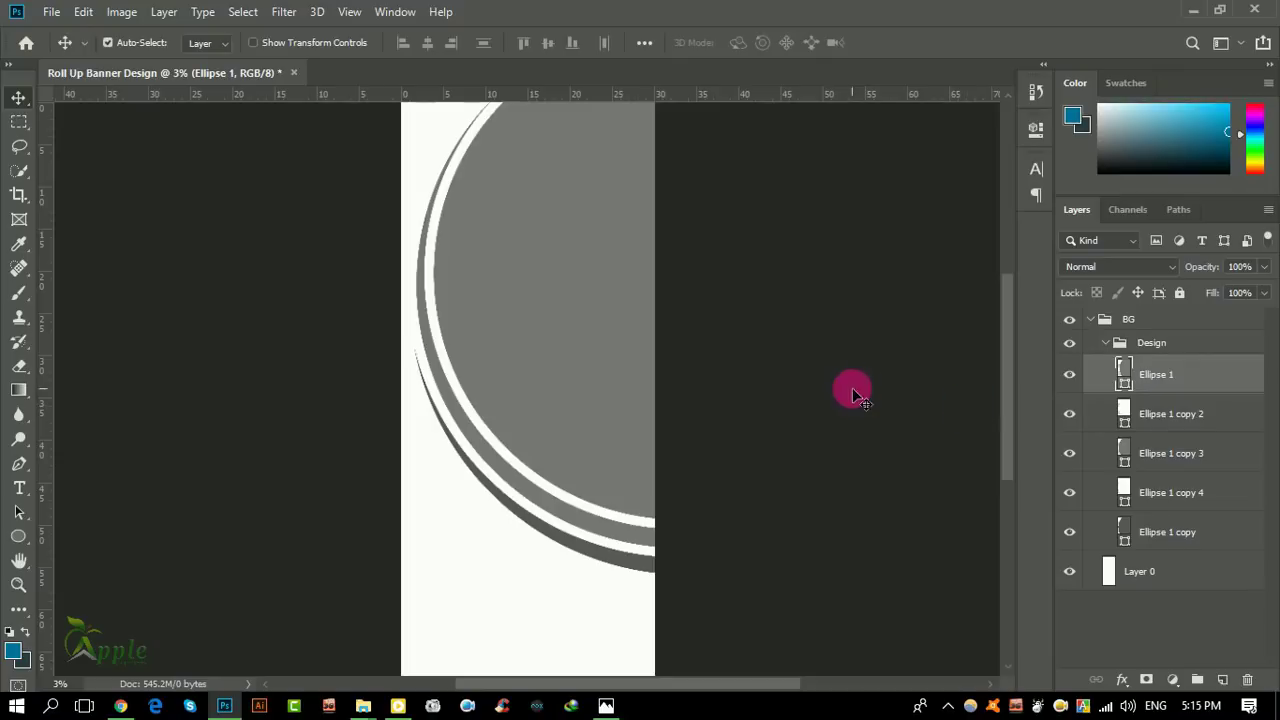
Step: Place shutterstock-177705185 from Downloads over the grey circle at about 282%
click(364, 706)
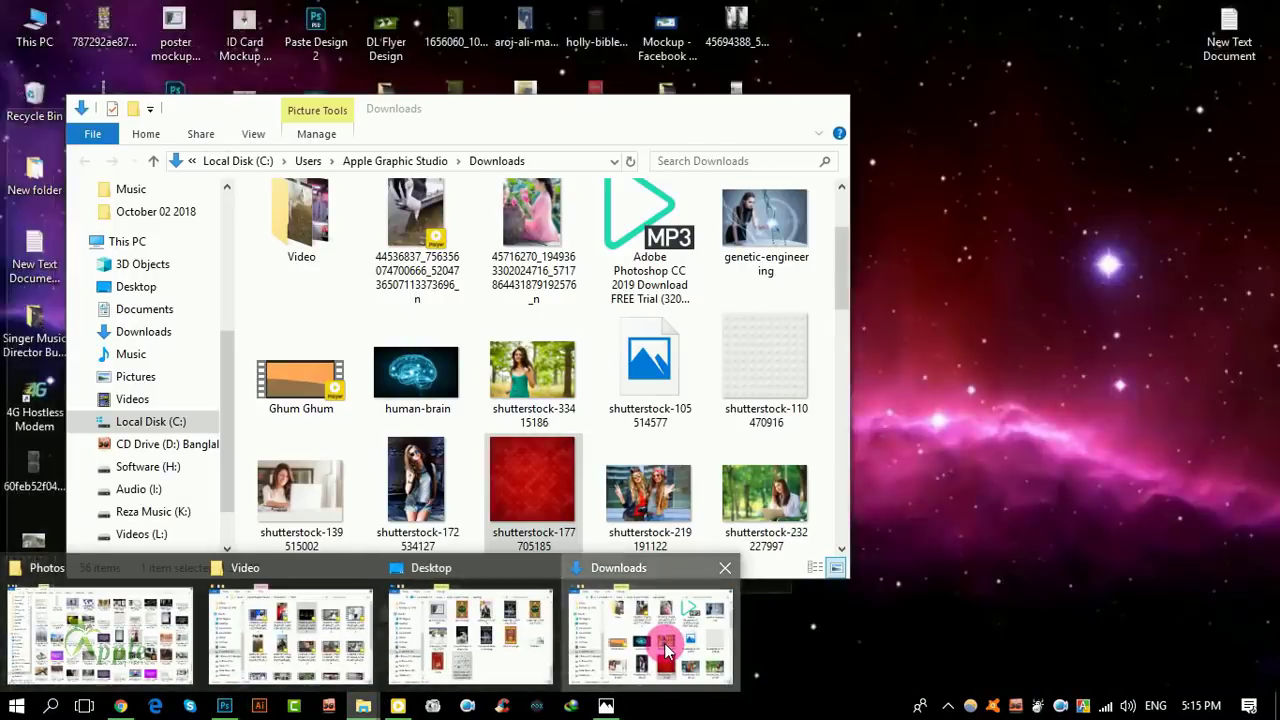
click(660, 645)
mouse_move(540, 490)
mouse_down()
mouse_move(578, 535)
mouse_move(563, 423)
mouse_move(594, 352)
mouse_move(683, 525)
mouse_up()
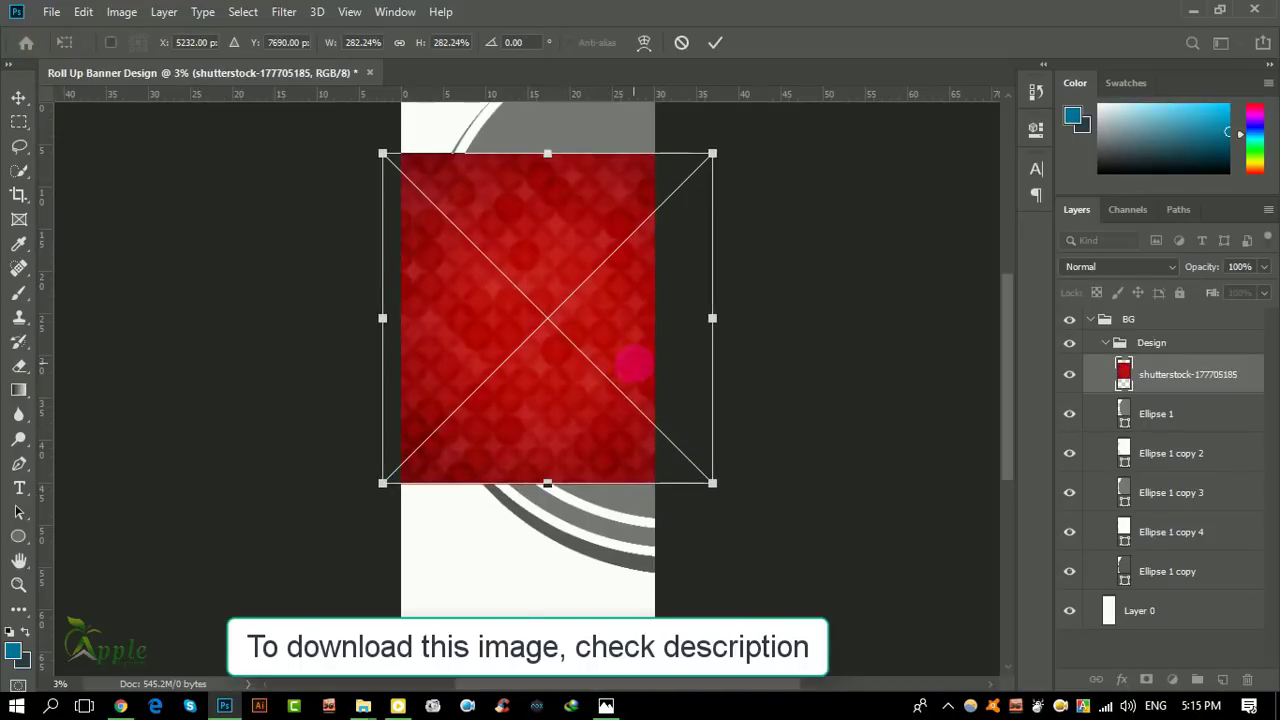
drag(629, 357, 660, 410)
click(714, 42)
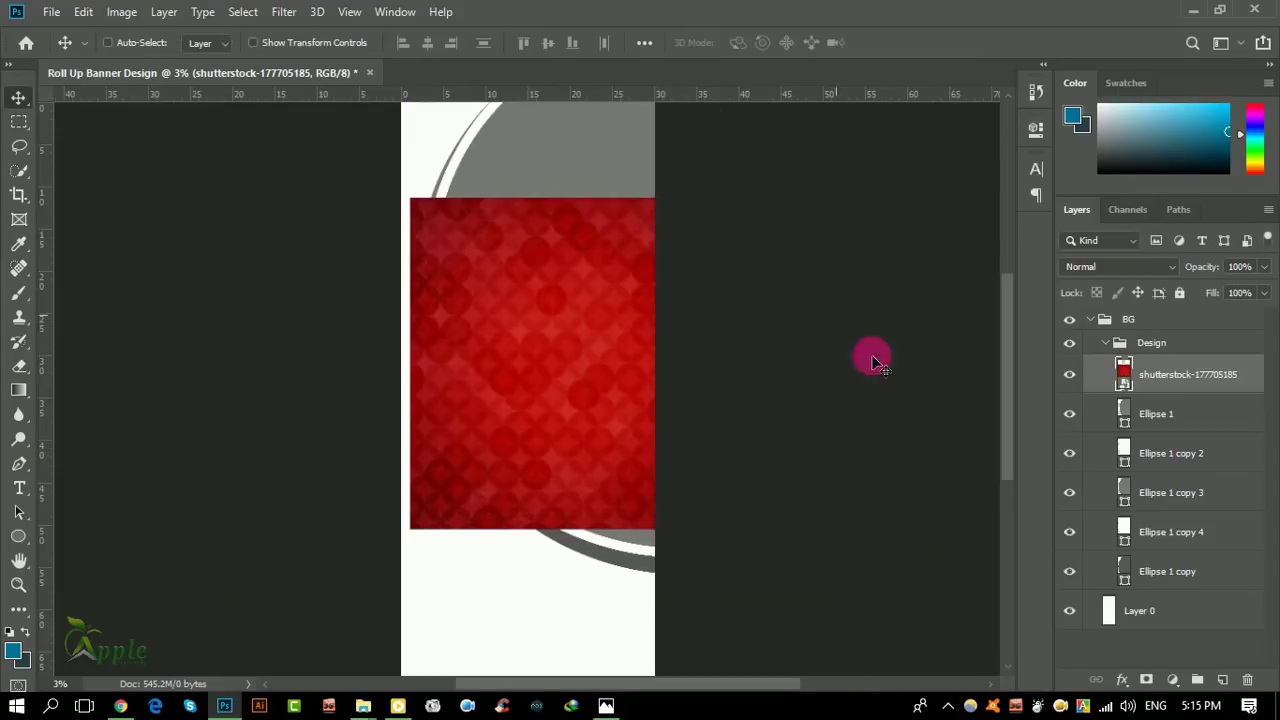
Step: Hide the red patterned image, fill Ellipse 1 with bright orange f37e00, then show the image again
click(1070, 374)
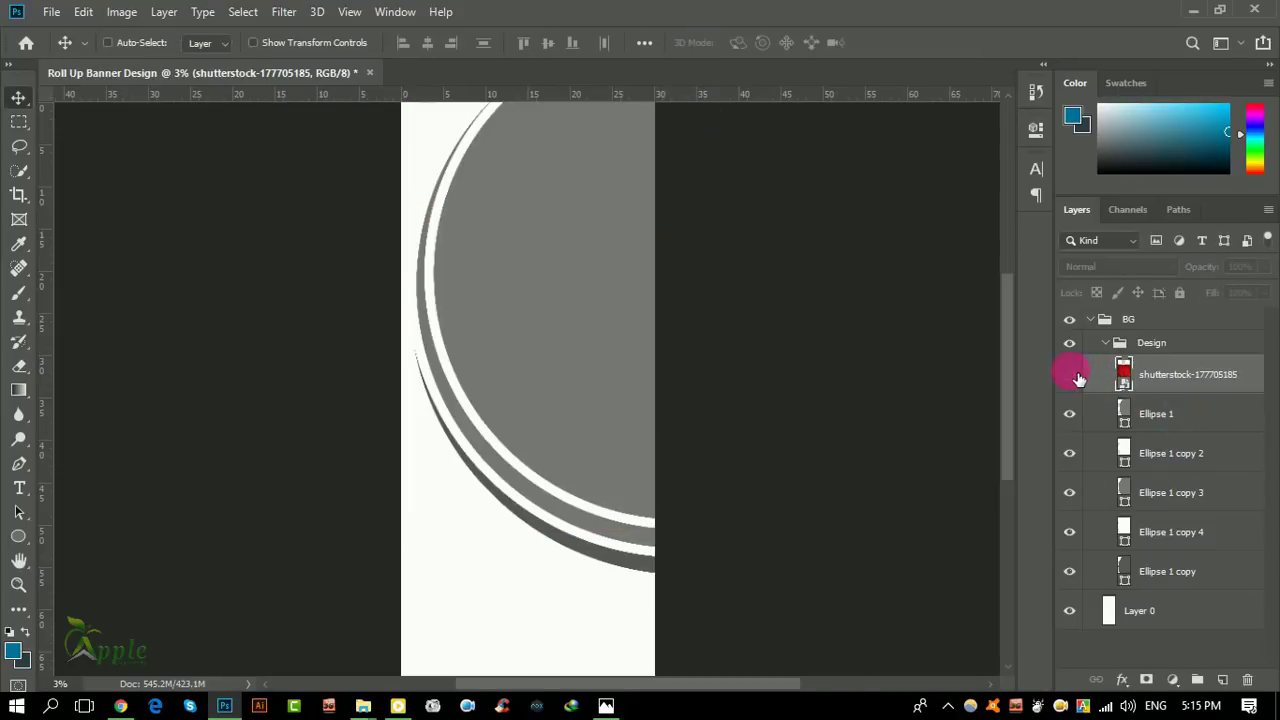
click(1070, 414)
click(1156, 413)
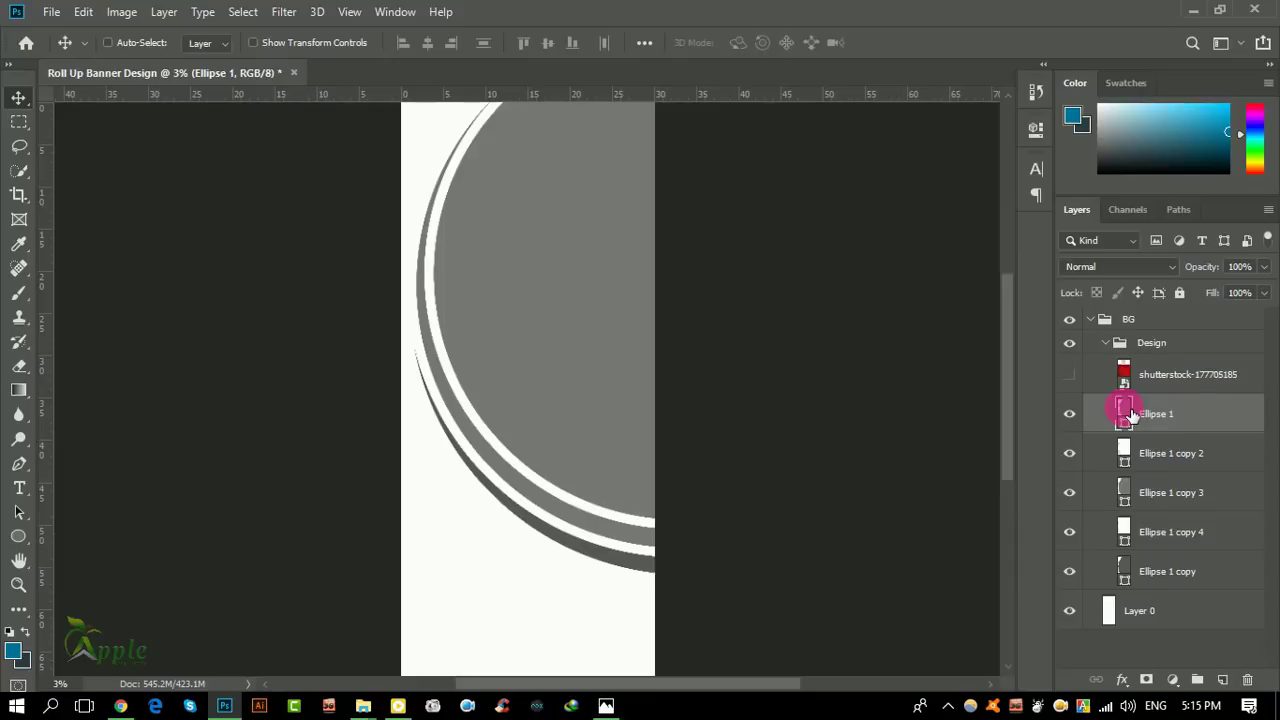
double_click(1126, 412)
drag(1022, 572, 1023, 585)
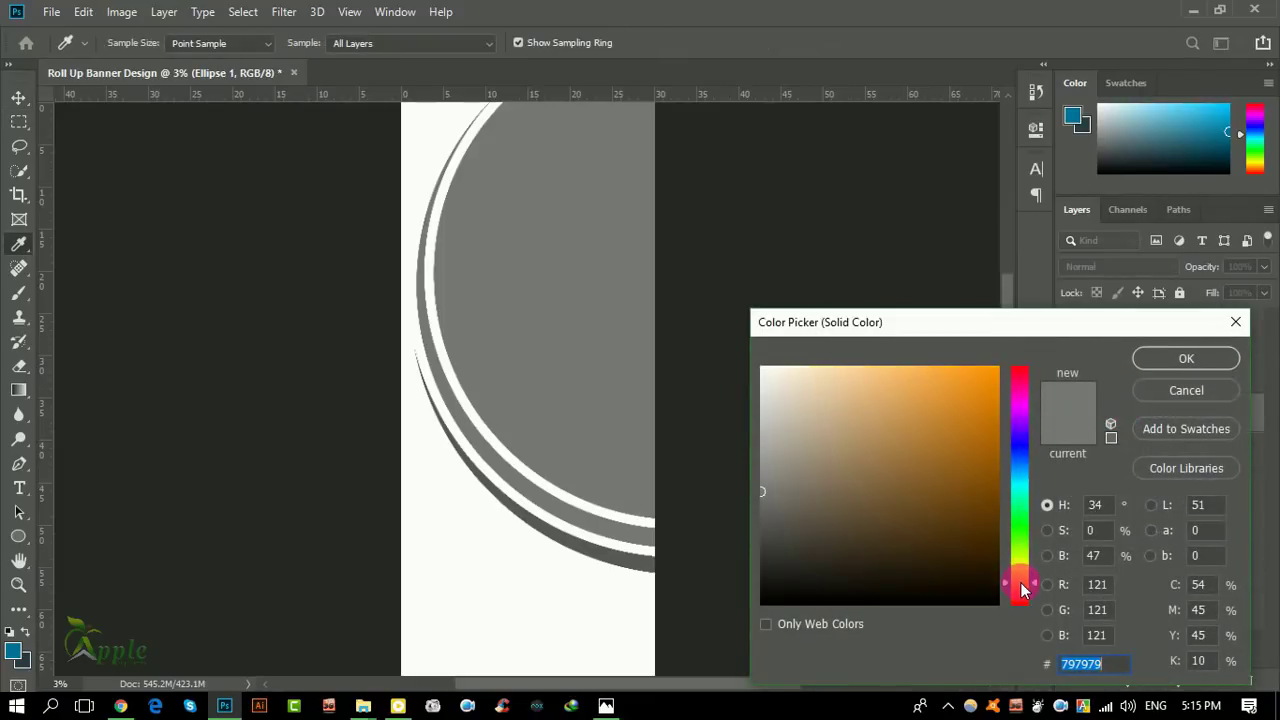
click(995, 400)
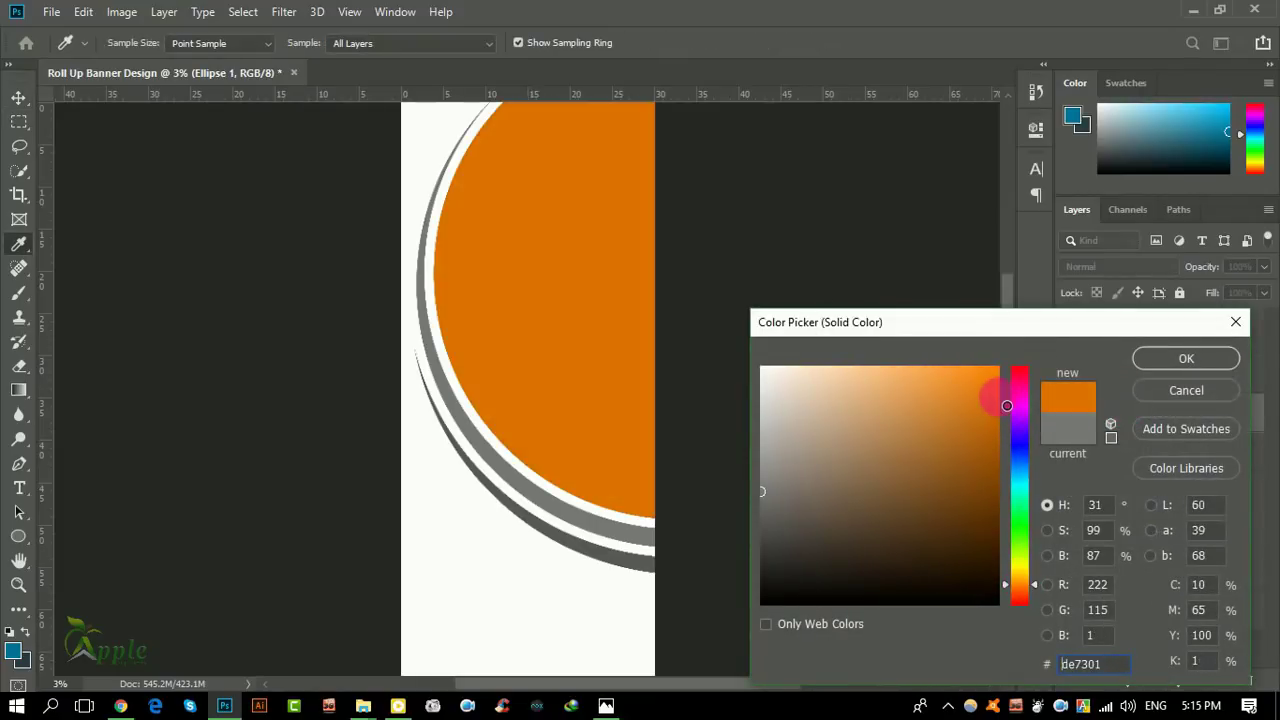
drag(1007, 405, 1011, 386)
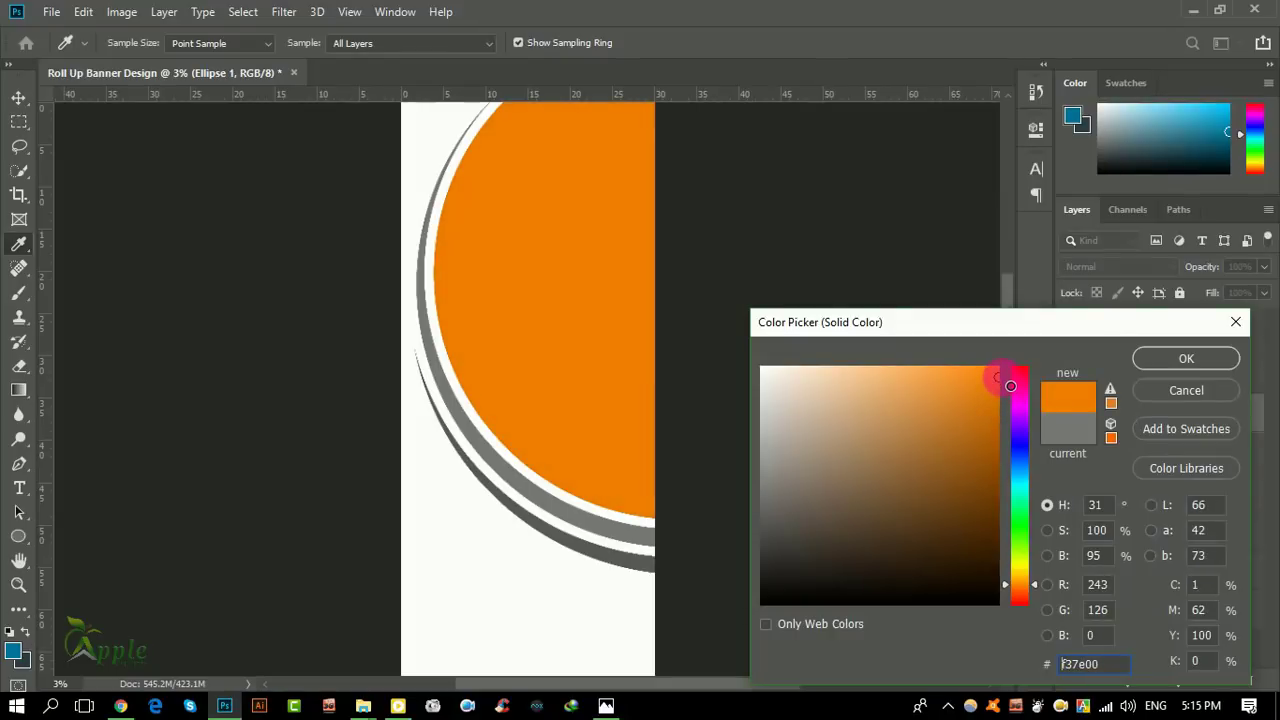
click(1177, 355)
click(1154, 368)
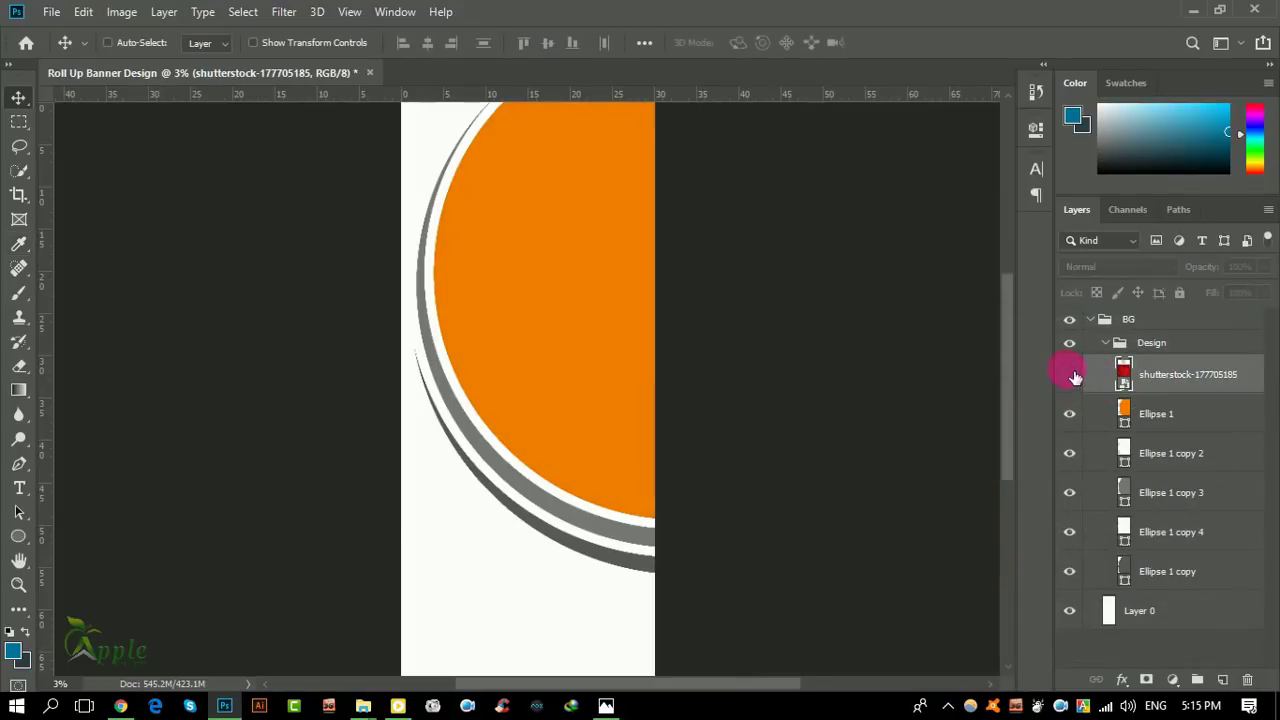
click(1071, 375)
Step: Clip the red image to the circle and mask its top with a vertical black-to-white gradient
right_click(1187, 383)
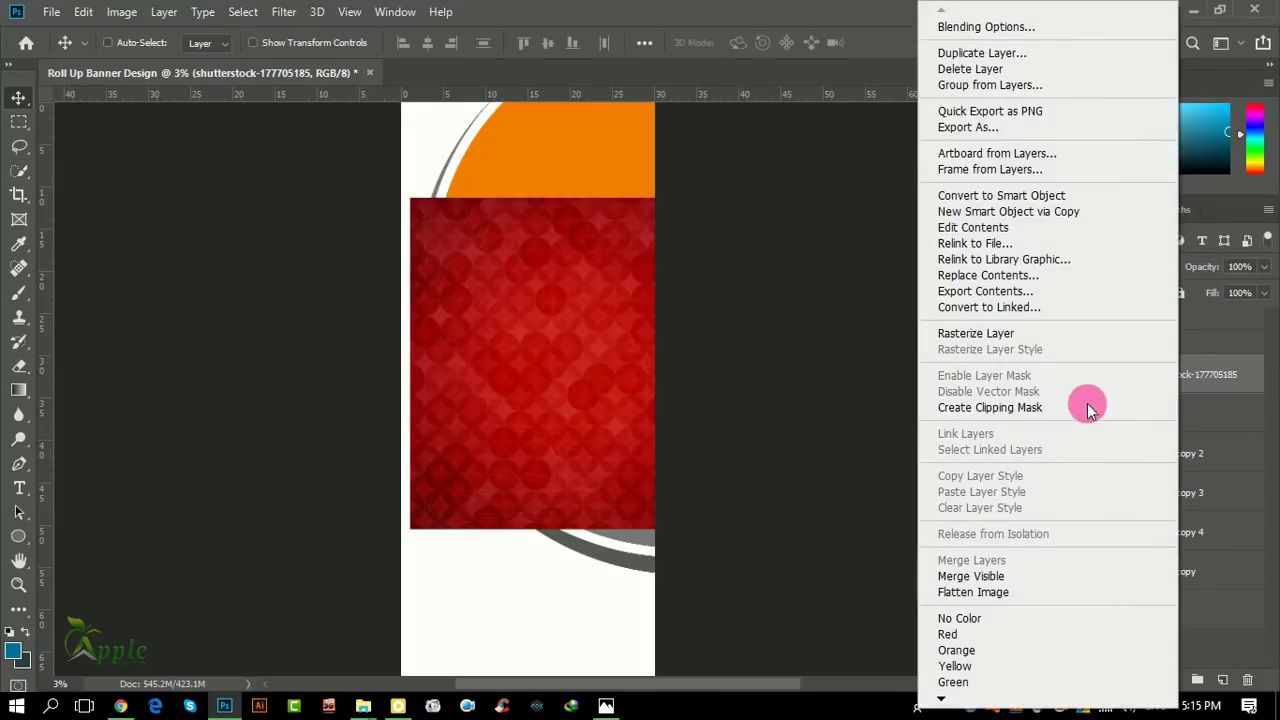
click(1006, 406)
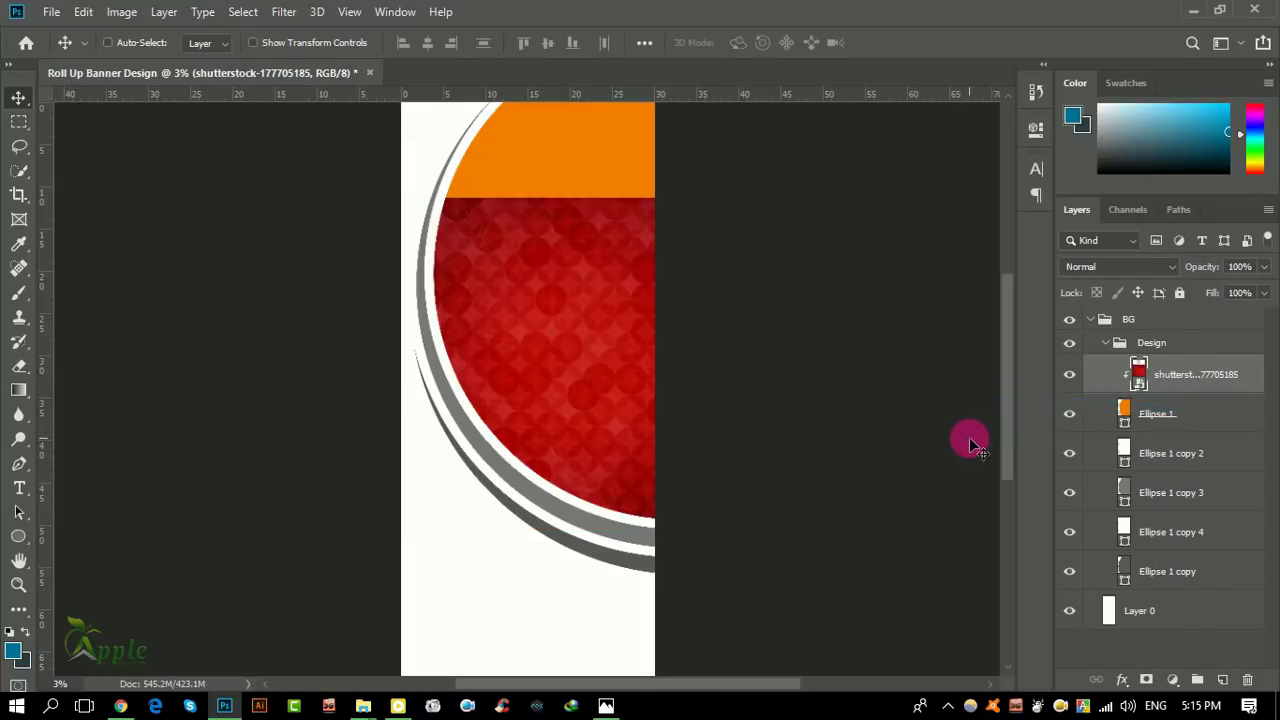
click(1149, 681)
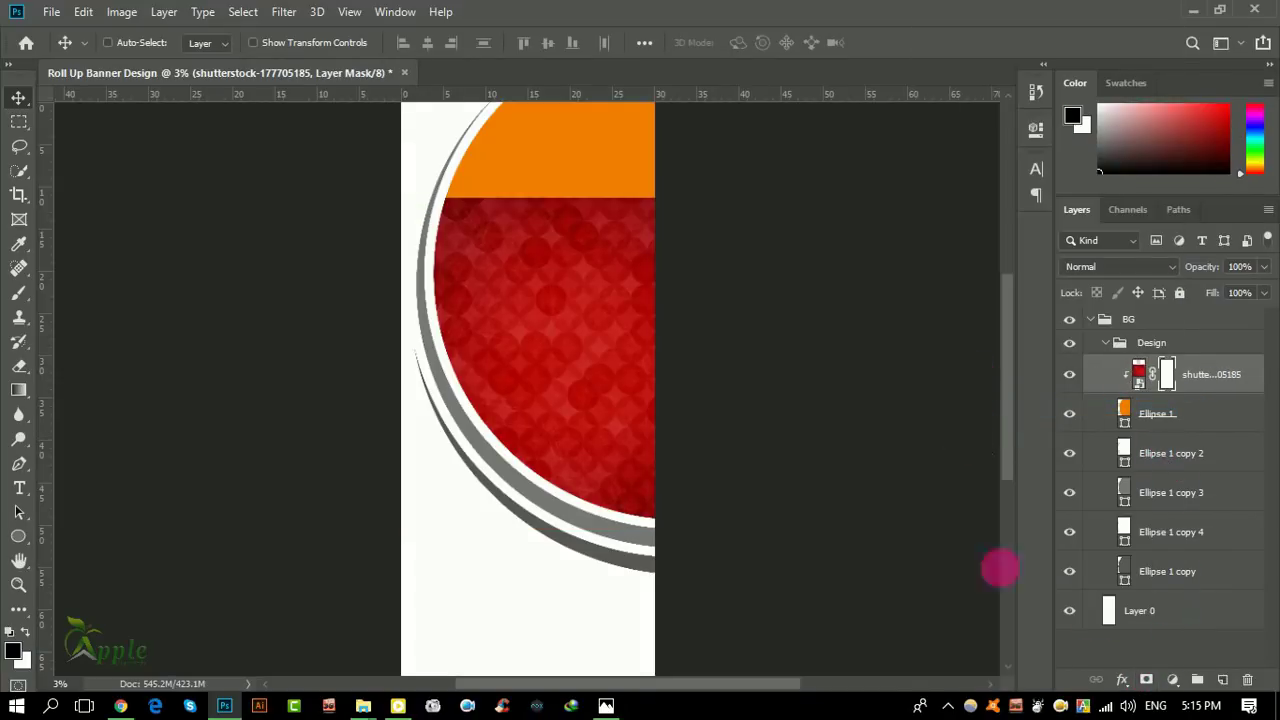
click(20, 390)
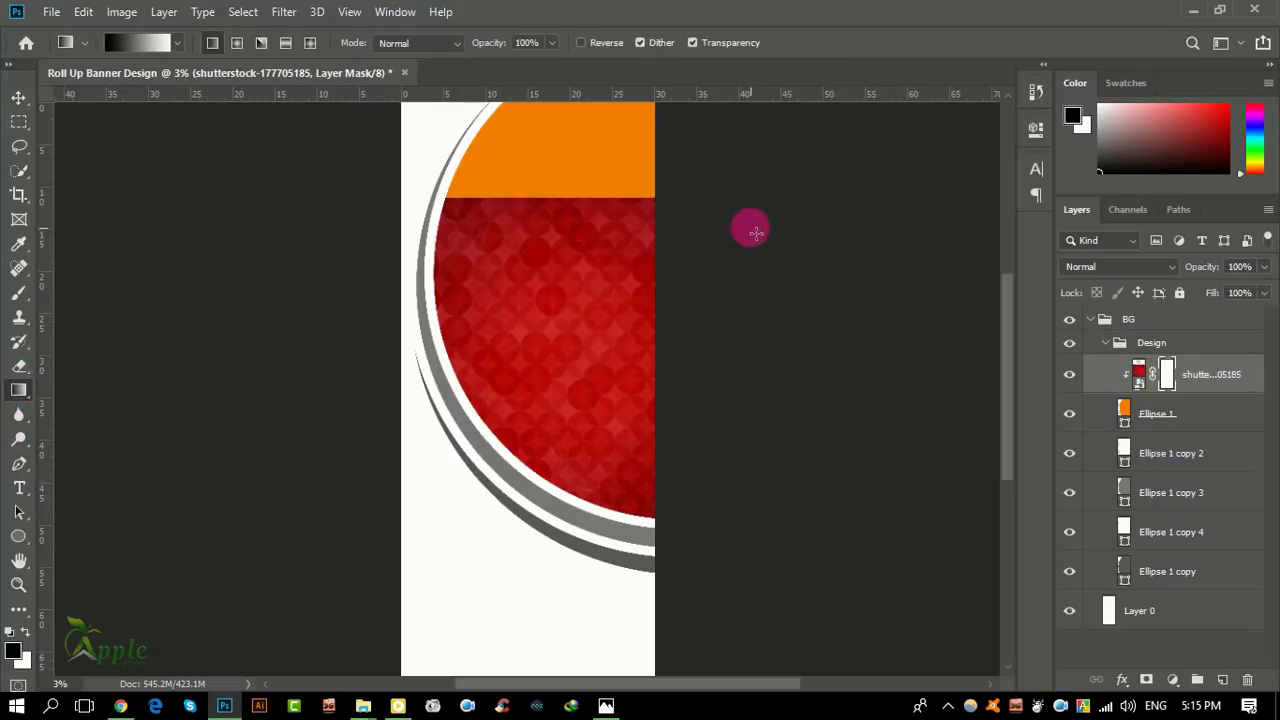
drag(550, 157, 543, 305)
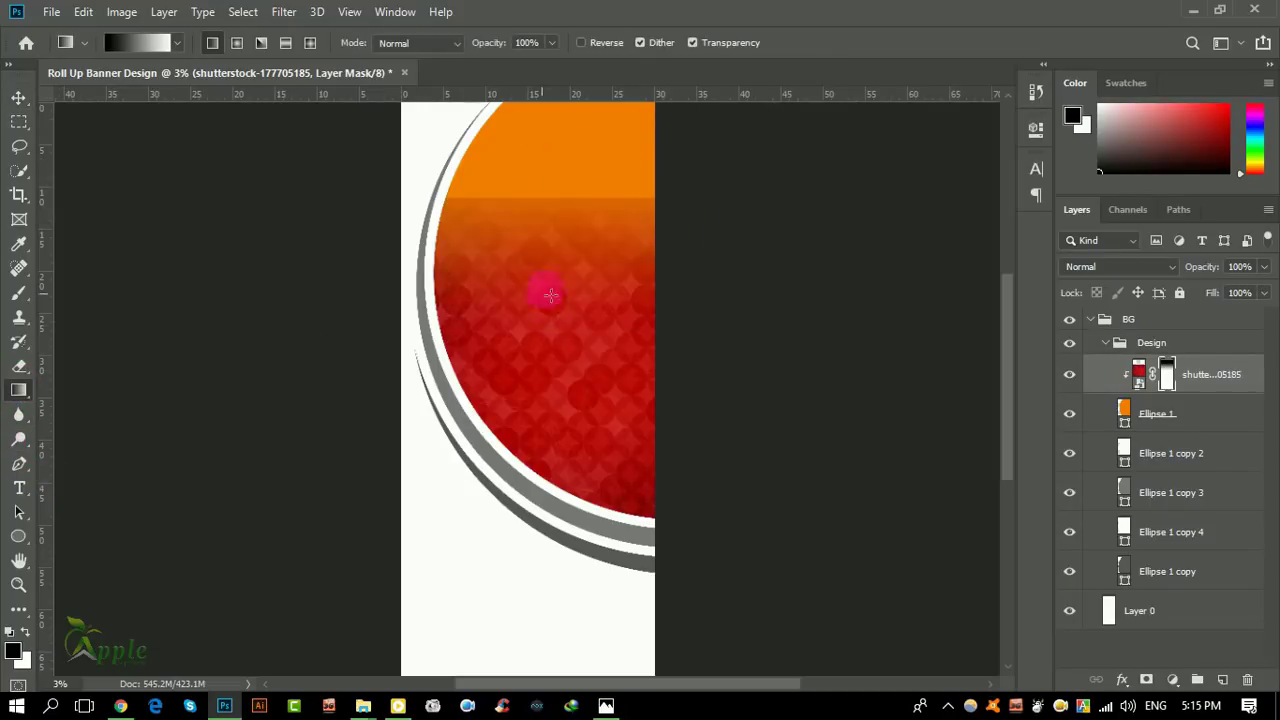
drag(559, 190, 560, 385)
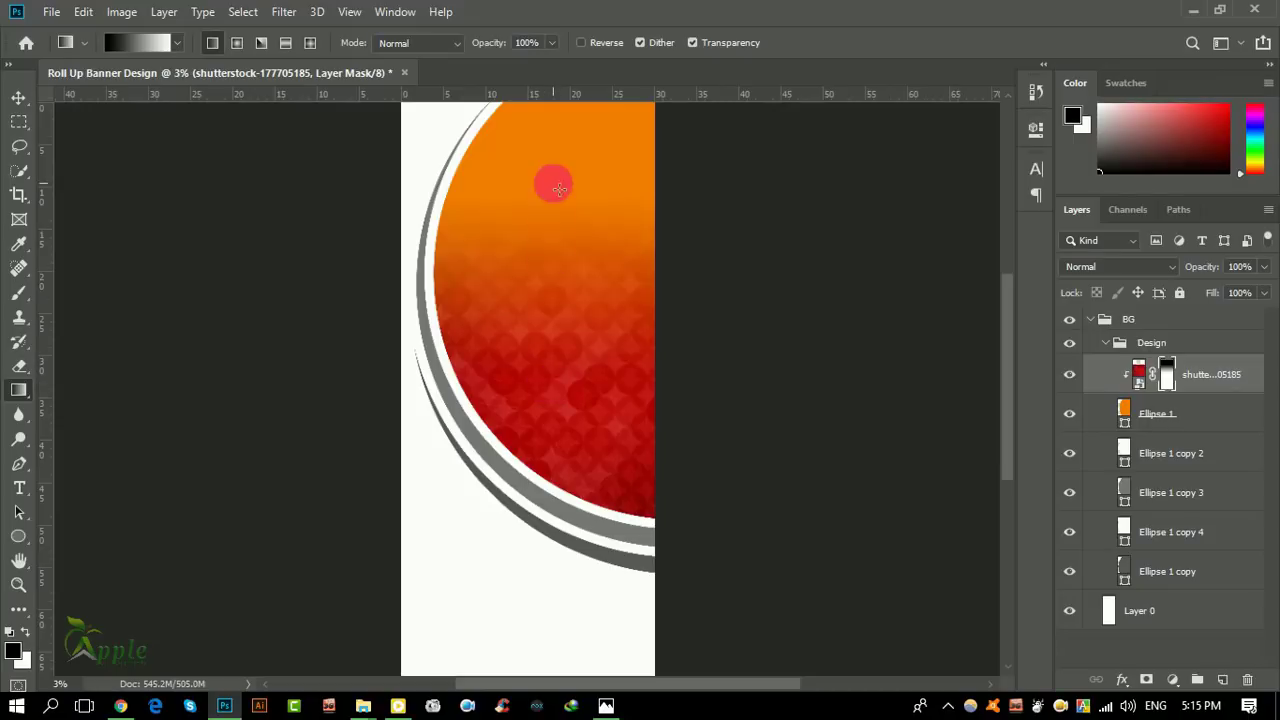
Step: Redraw the pattern's gradient fade, then refill Ellipse 1 with burnt orange bb6509
drag(551, 183, 557, 440)
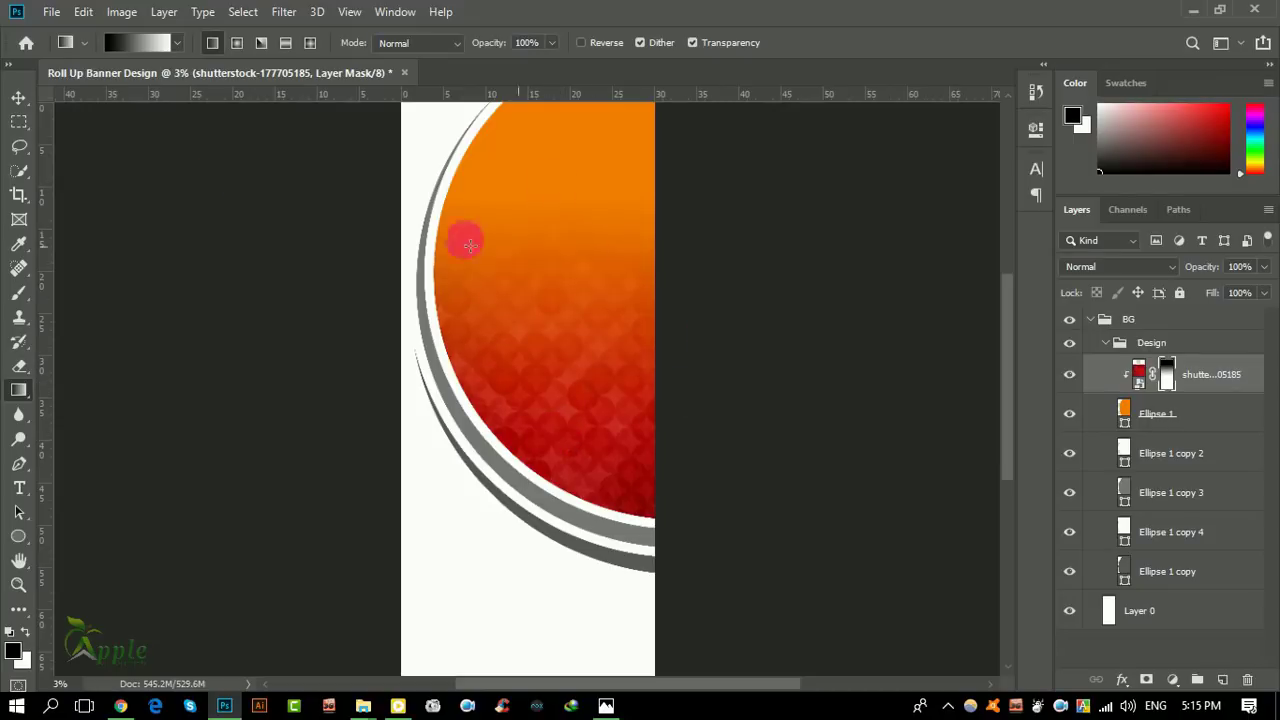
click(19, 97)
click(1164, 383)
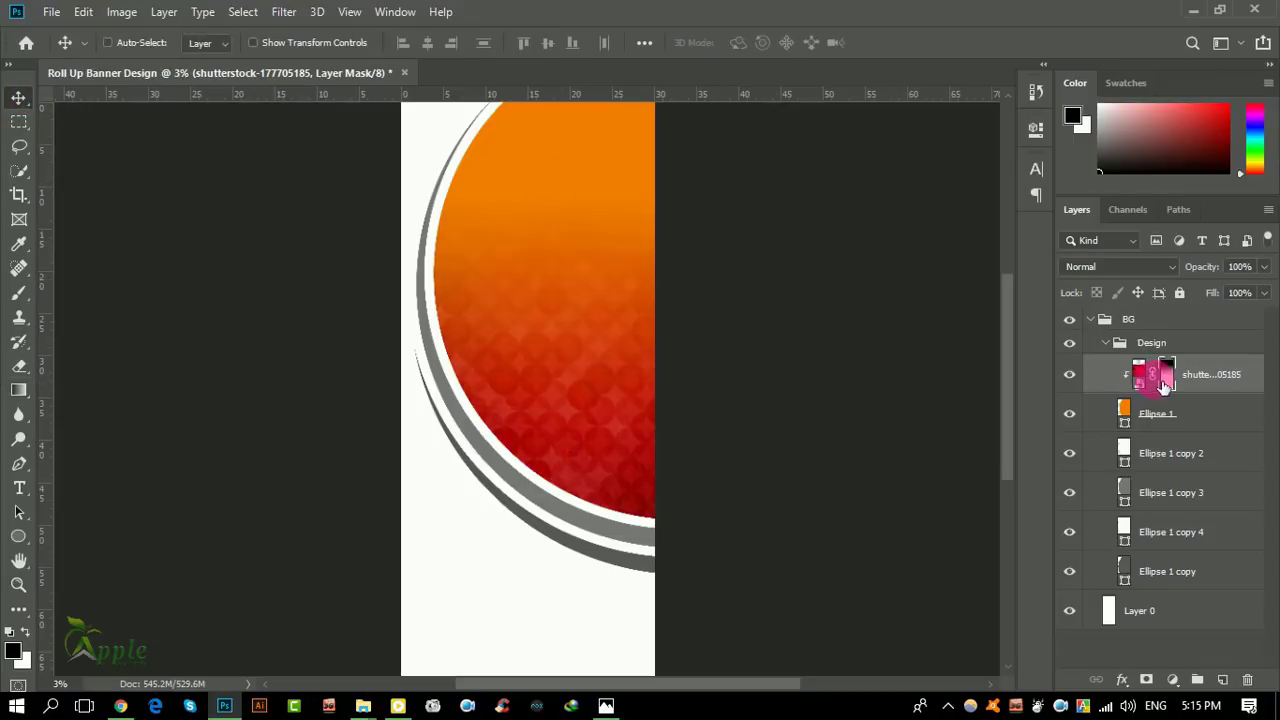
double_click(1124, 408)
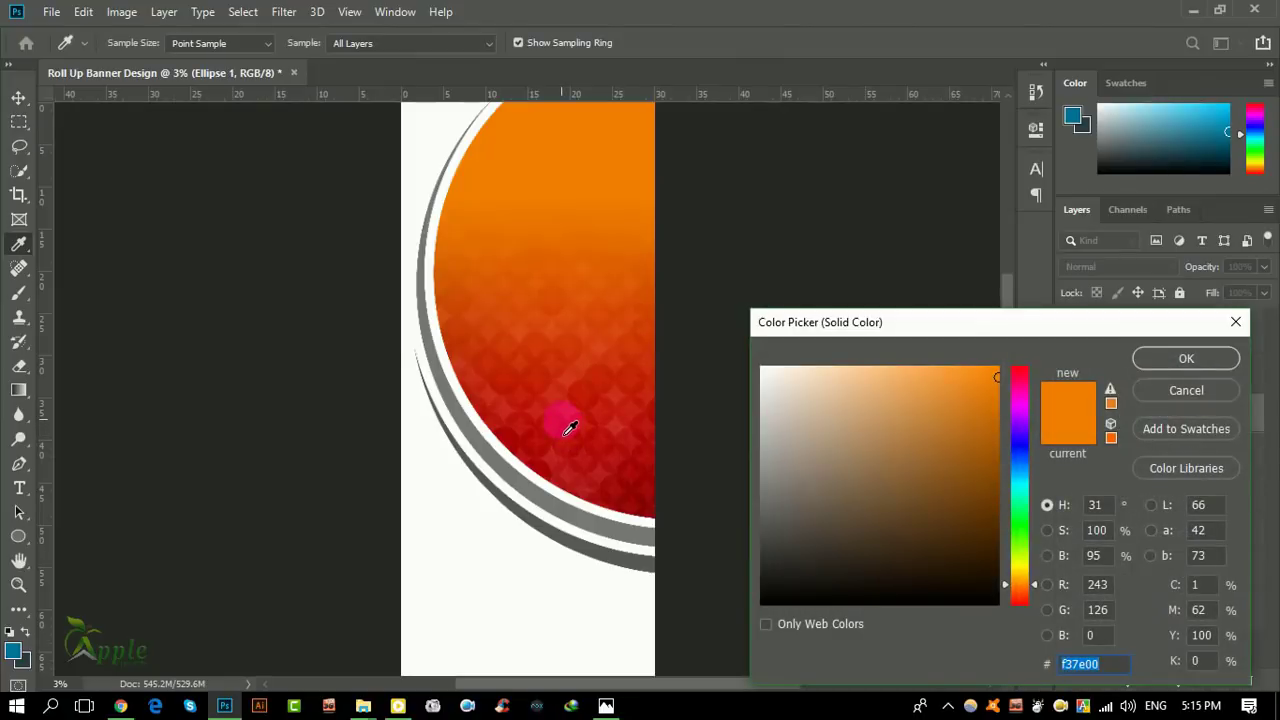
click(563, 428)
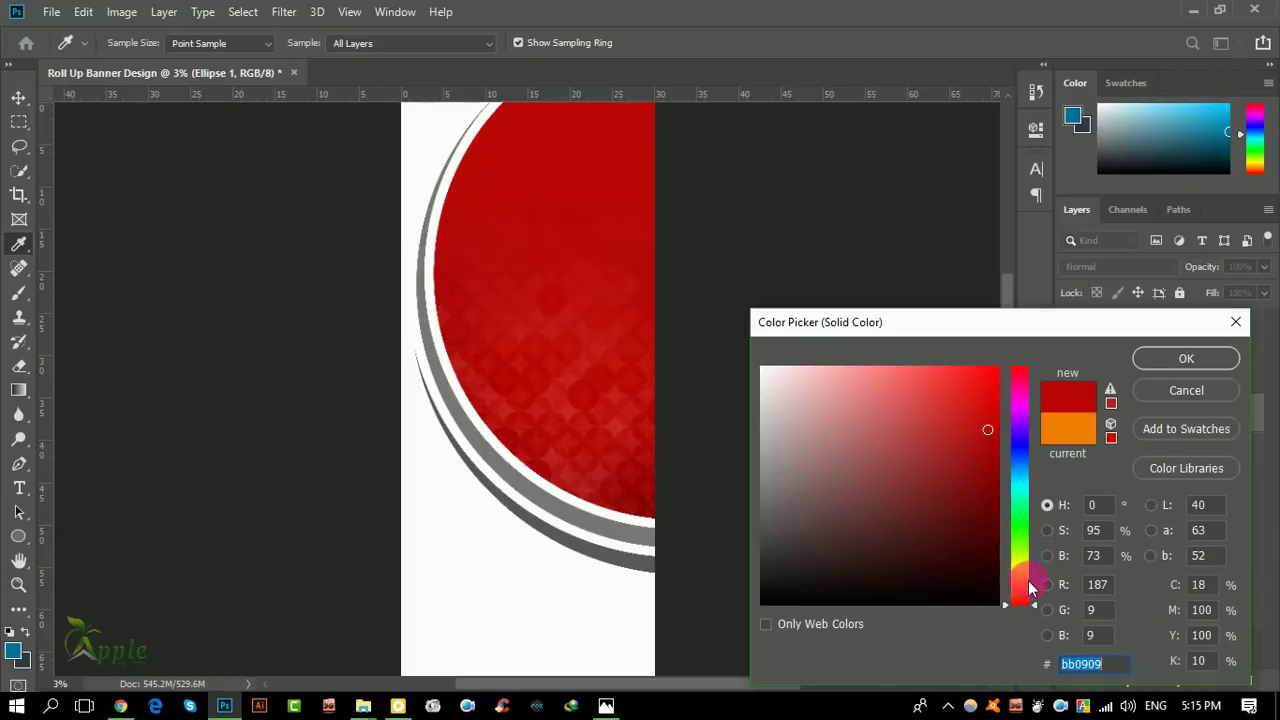
drag(1030, 588, 1027, 585)
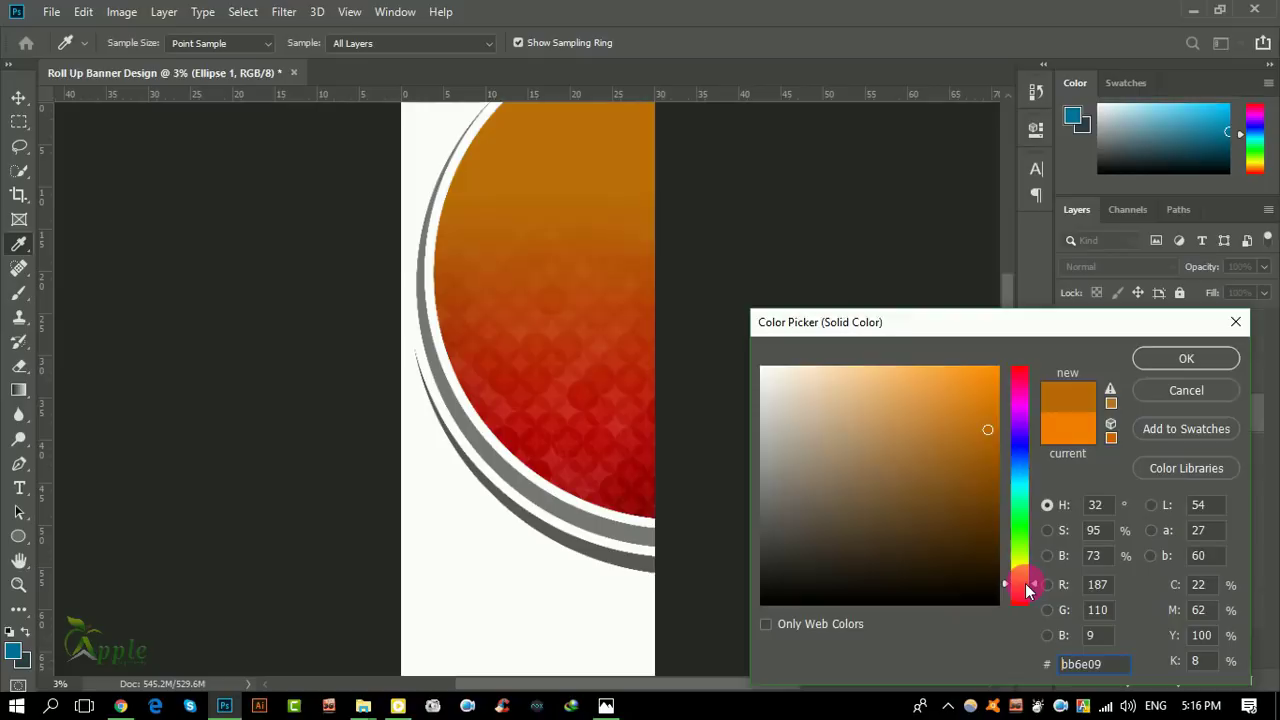
click(1200, 358)
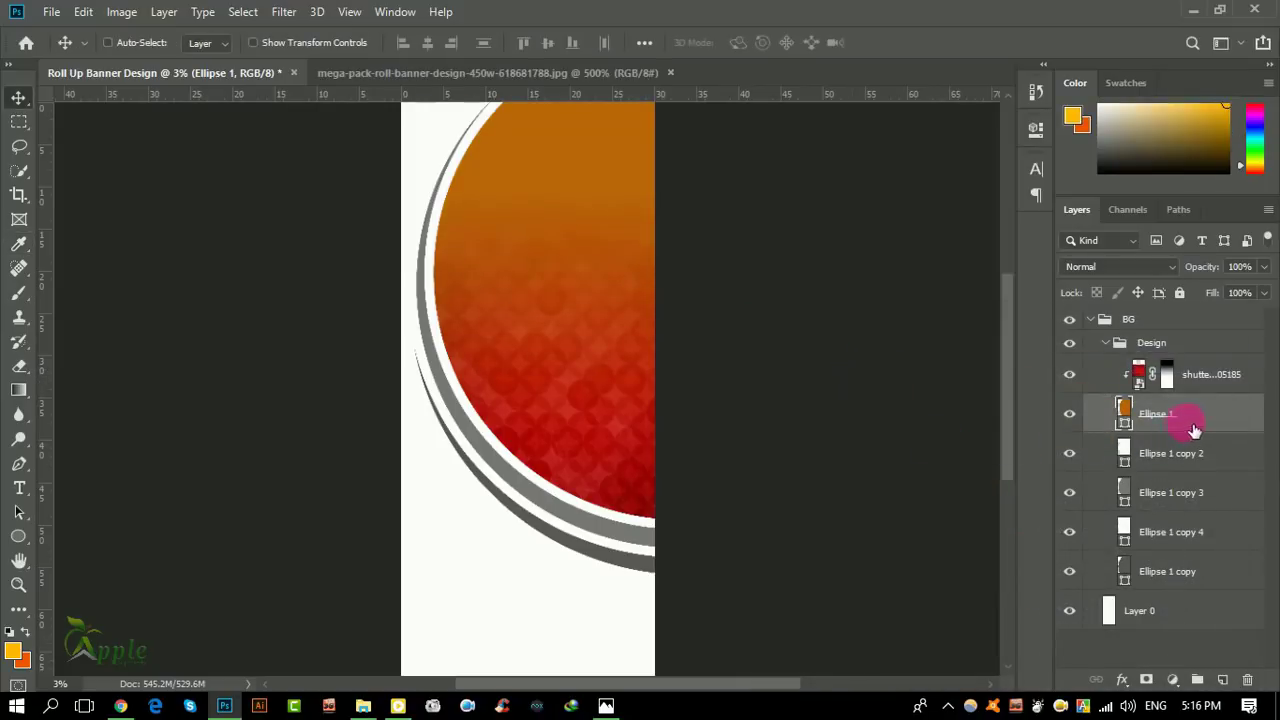
Step: Add a 126% scale Gradient Overlay to Ellipse 1, with the dark orange stop moved to 73%
double_click(1224, 418)
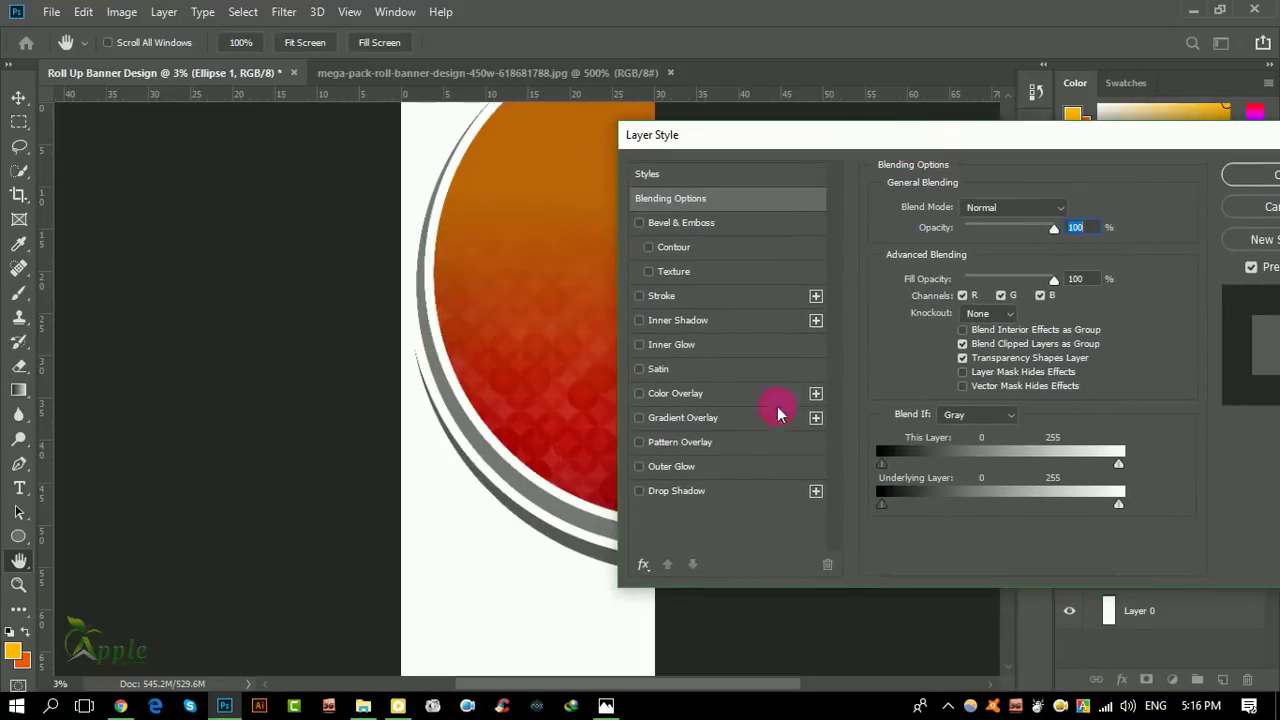
click(697, 427)
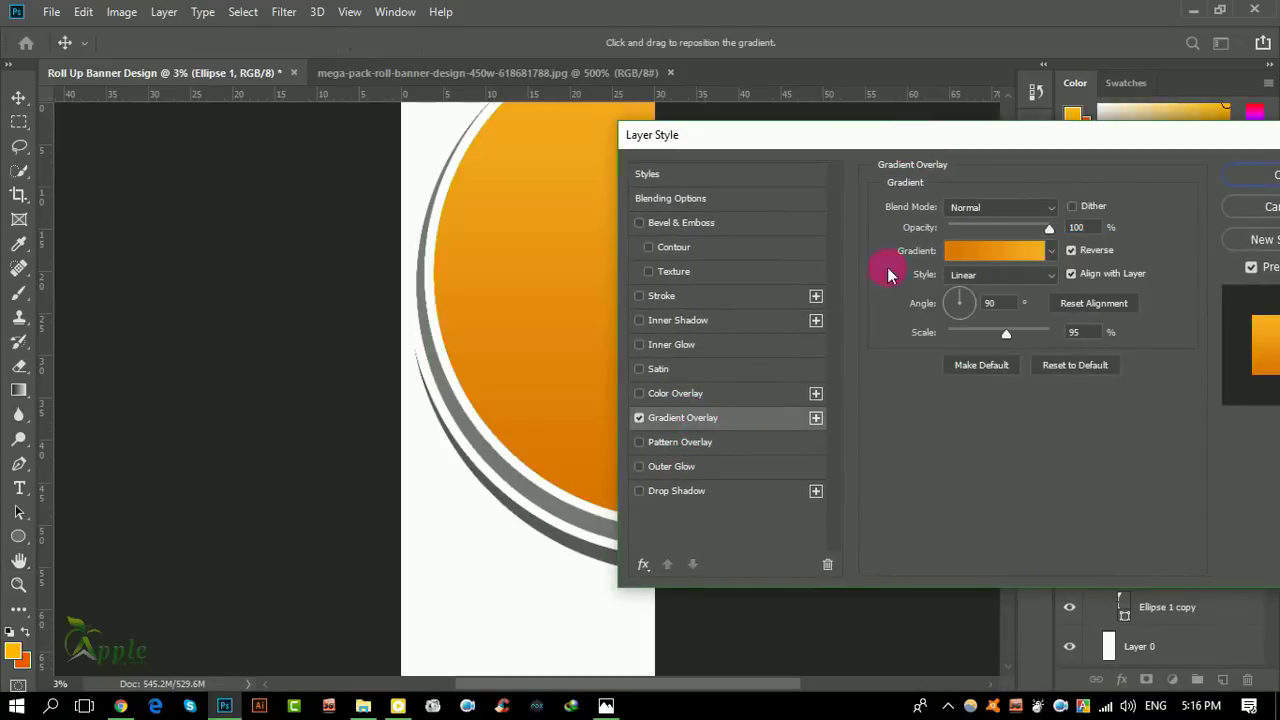
mouse_move(945, 137)
mouse_down()
mouse_move(1067, 176)
mouse_move(1045, 171)
mouse_up()
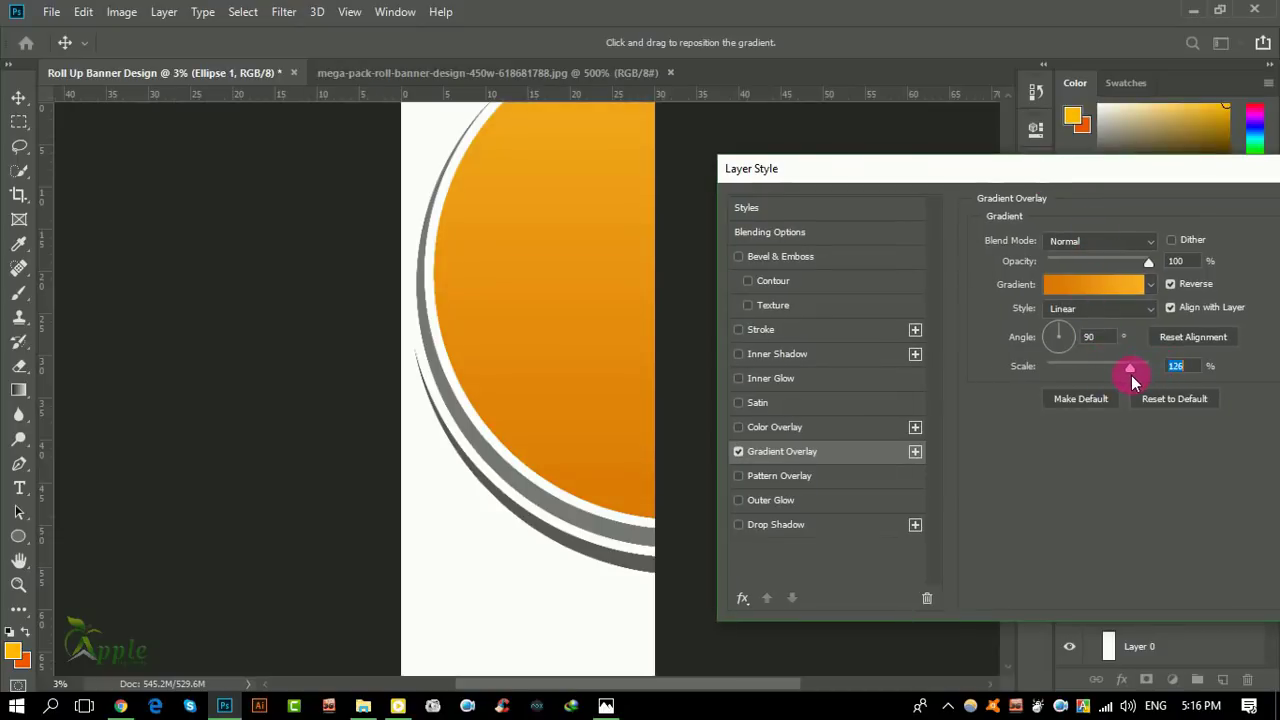
click(1096, 284)
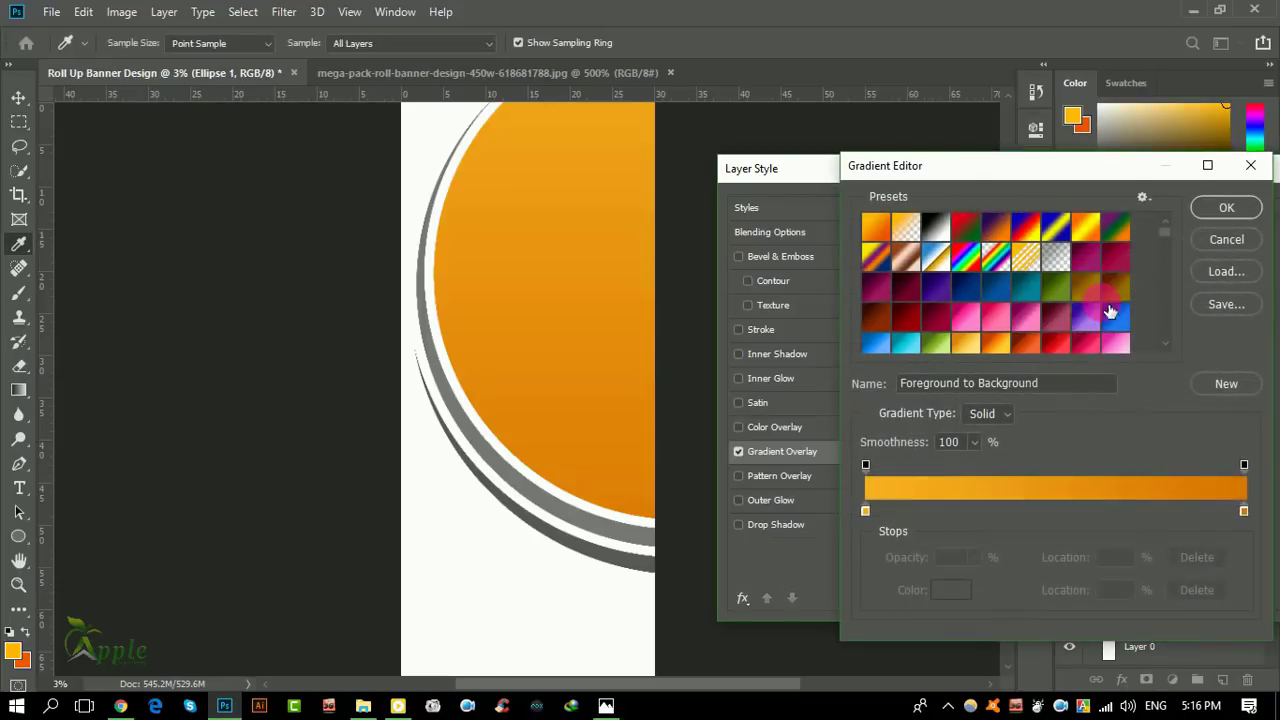
drag(1244, 511, 1145, 513)
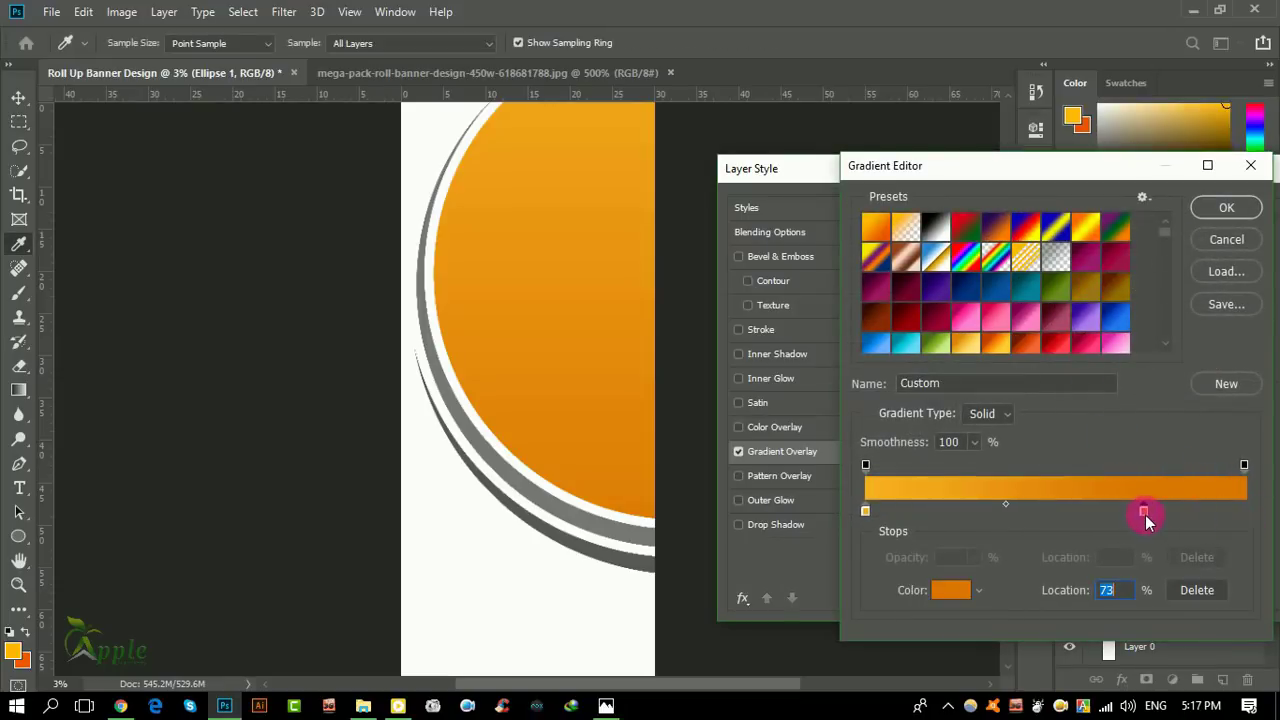
click(1226, 207)
click(997, 330)
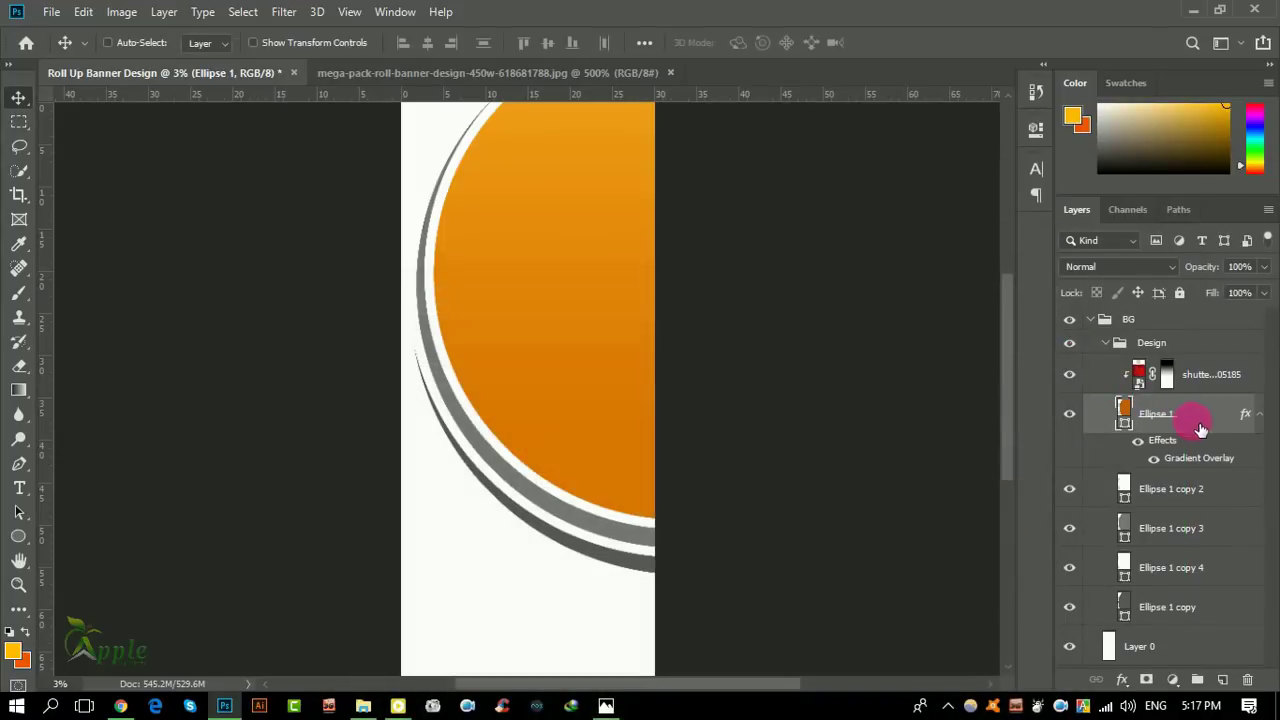
Step: Rasterize Ellipse 1 and convert it to a Smart Object so the red pattern shows over it
right_click(1200, 424)
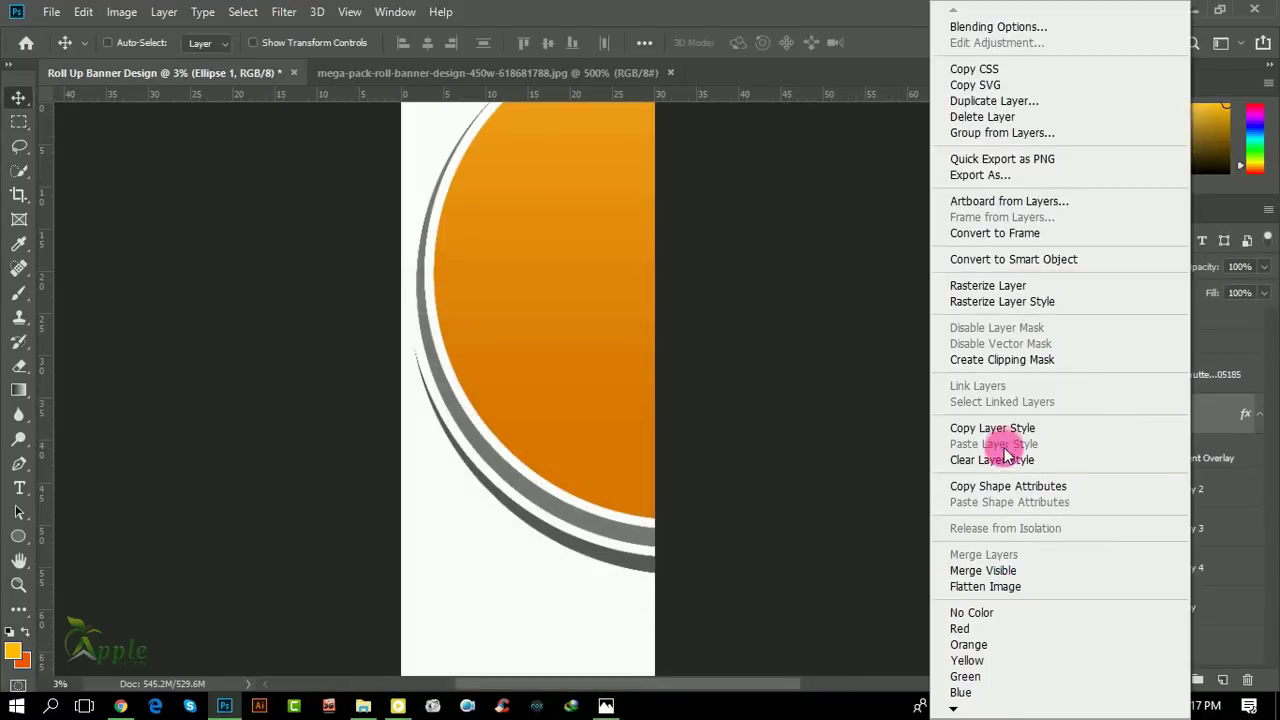
click(1005, 288)
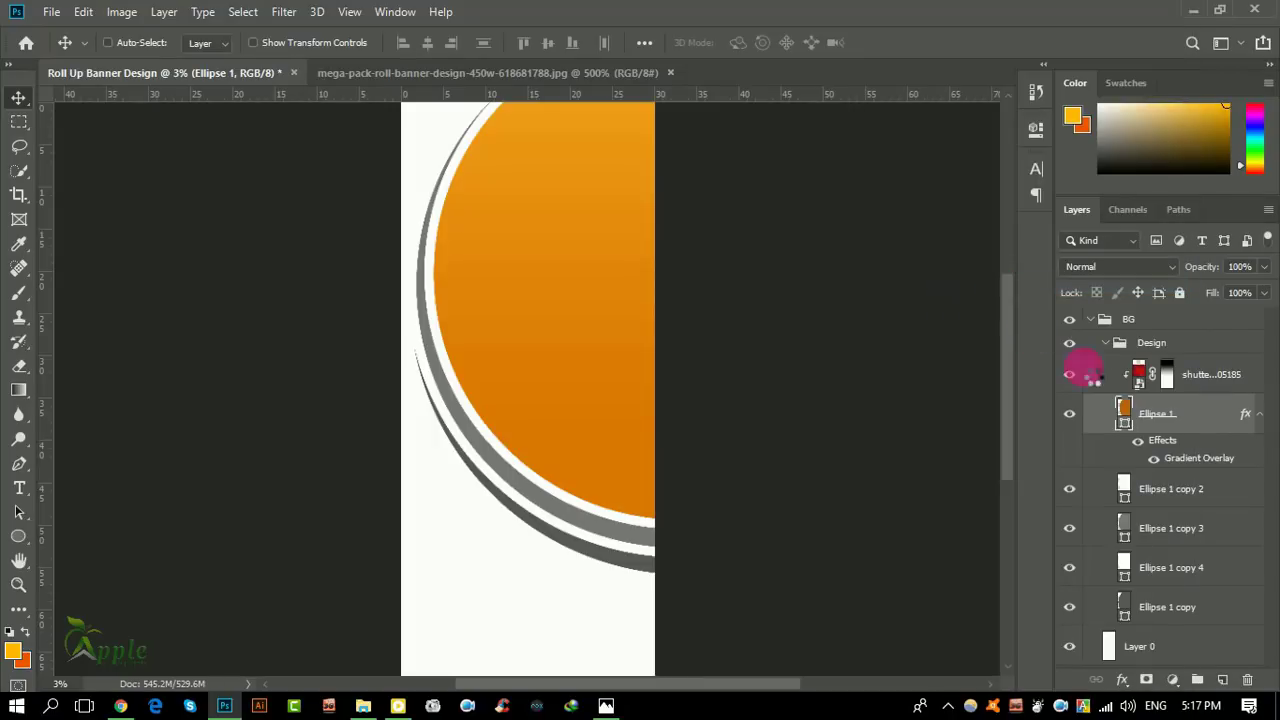
right_click(1200, 424)
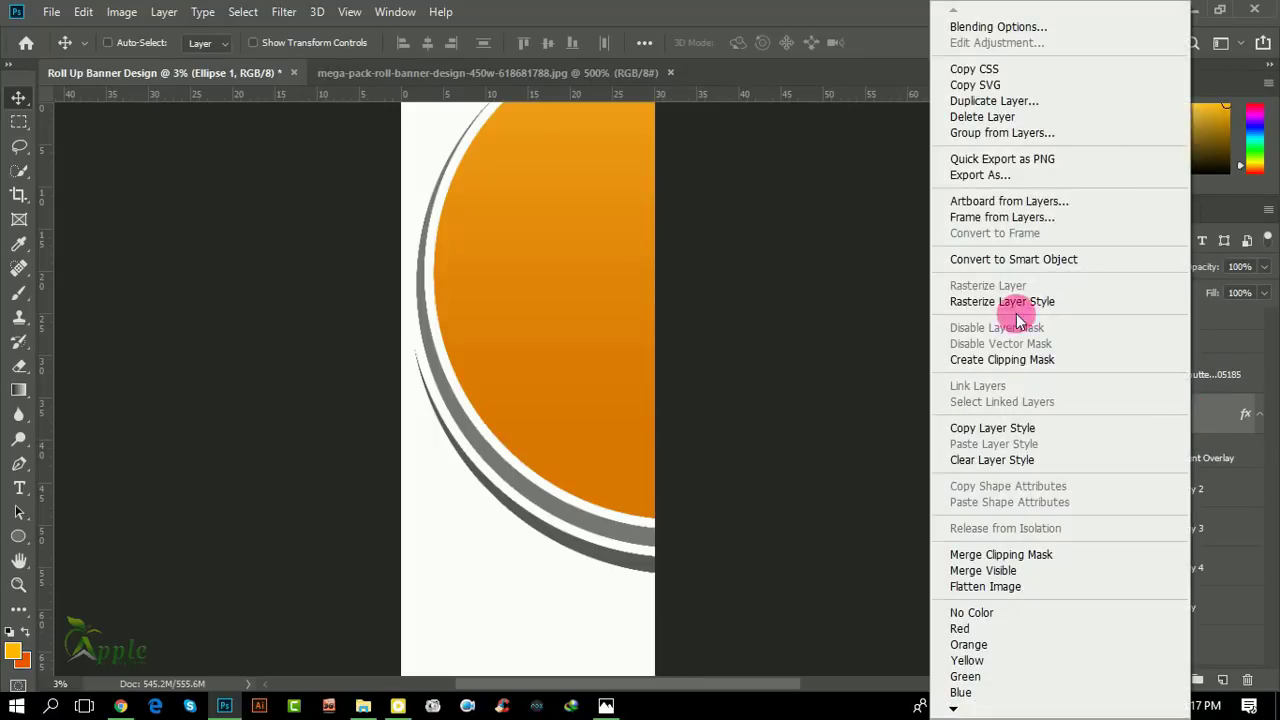
click(1010, 262)
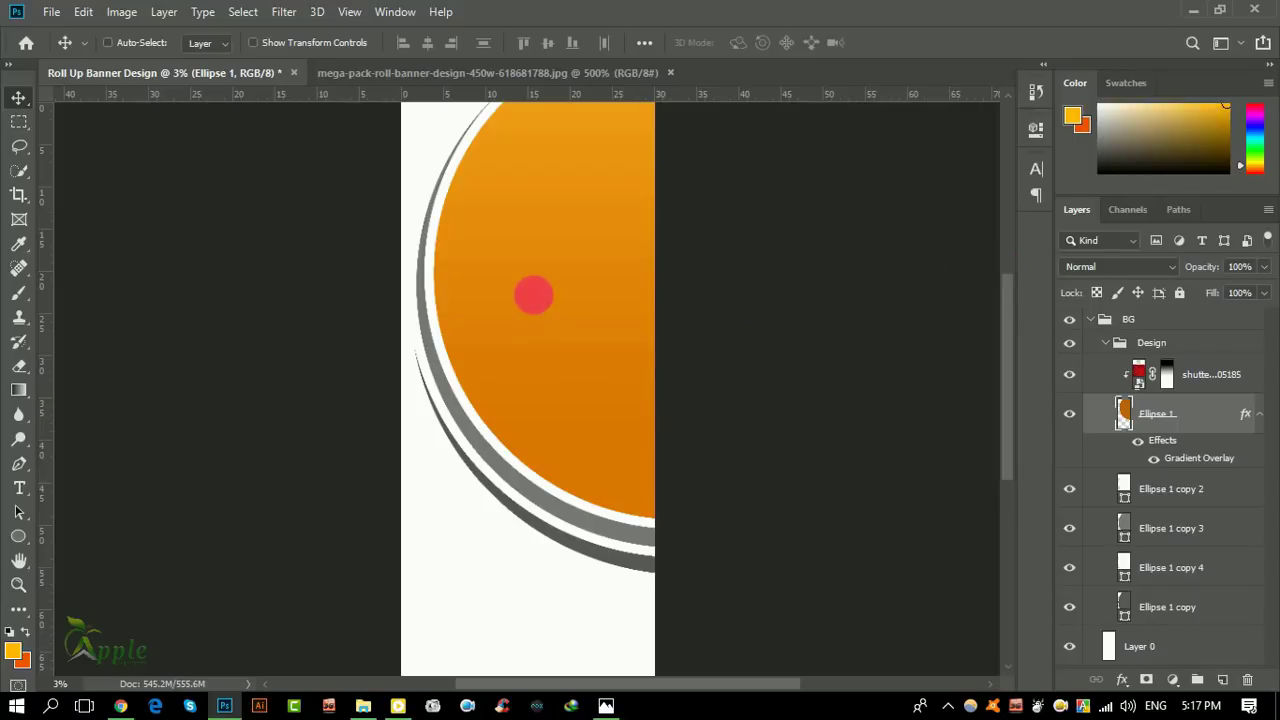
drag(537, 301, 752, 405)
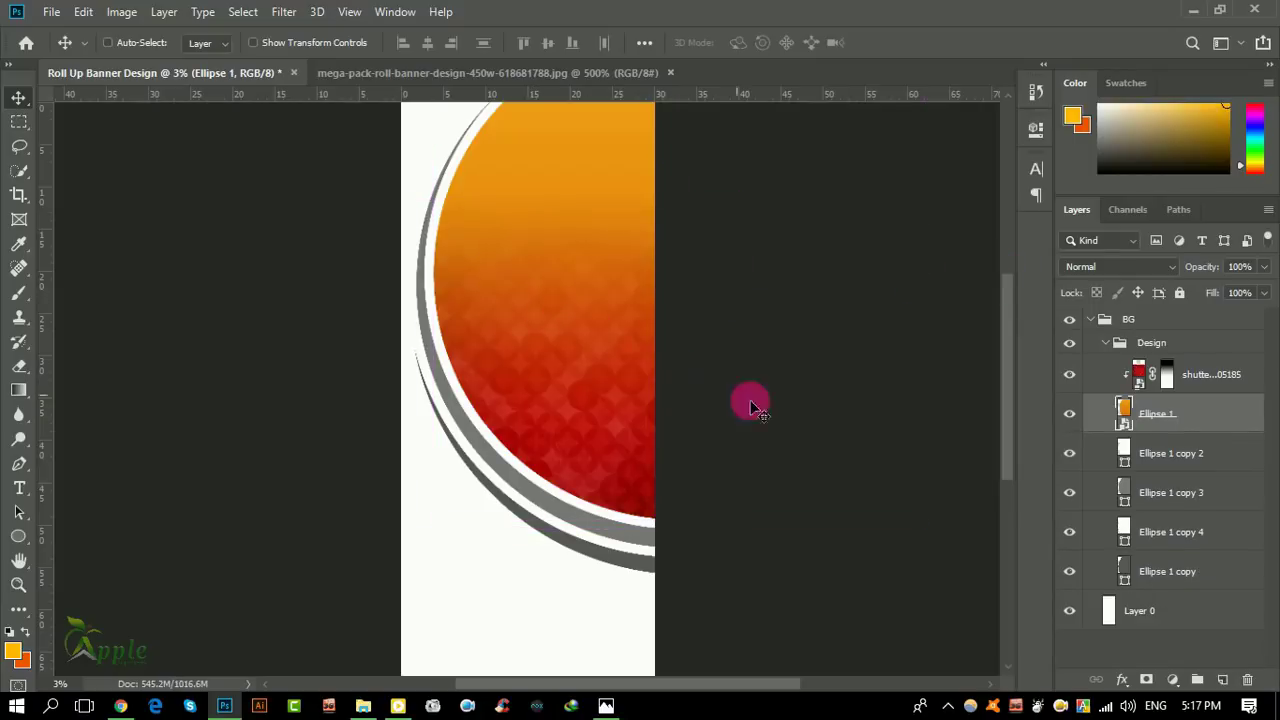
click(1207, 390)
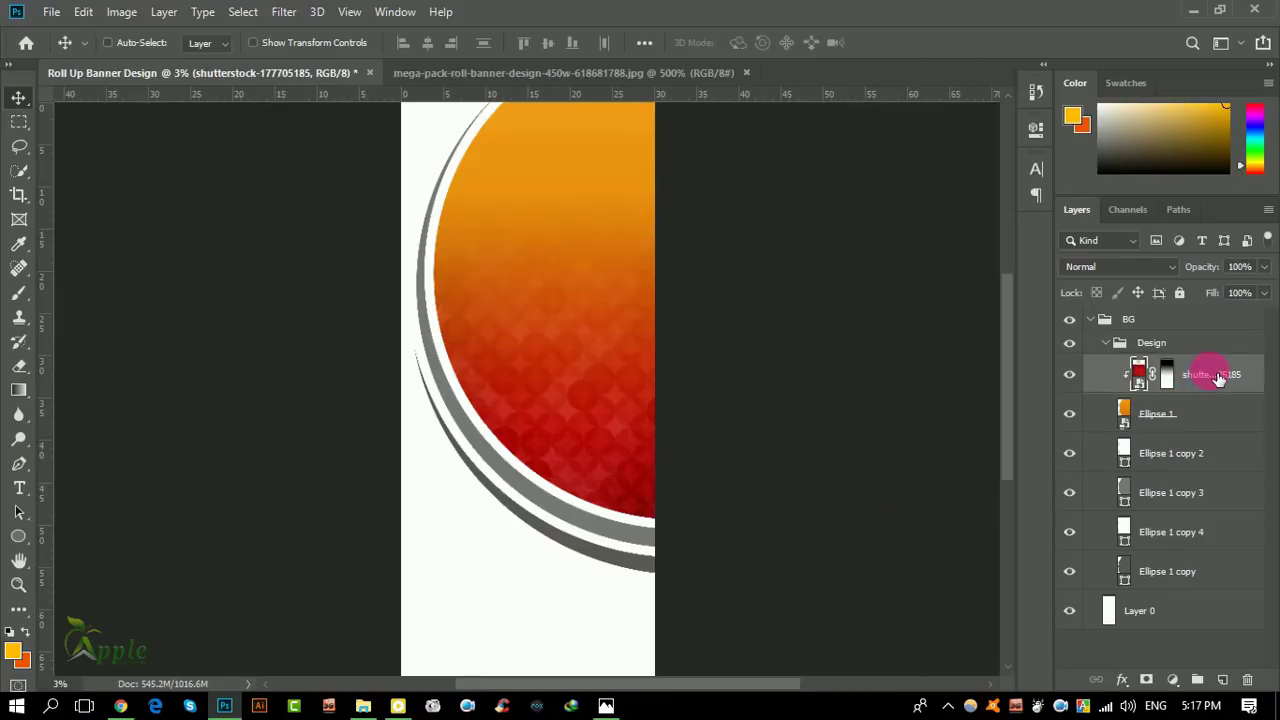
Step: Set the red pattern texture layer's opacity to 86%
click(1188, 404)
click(1222, 377)
key(ctrl+minus)
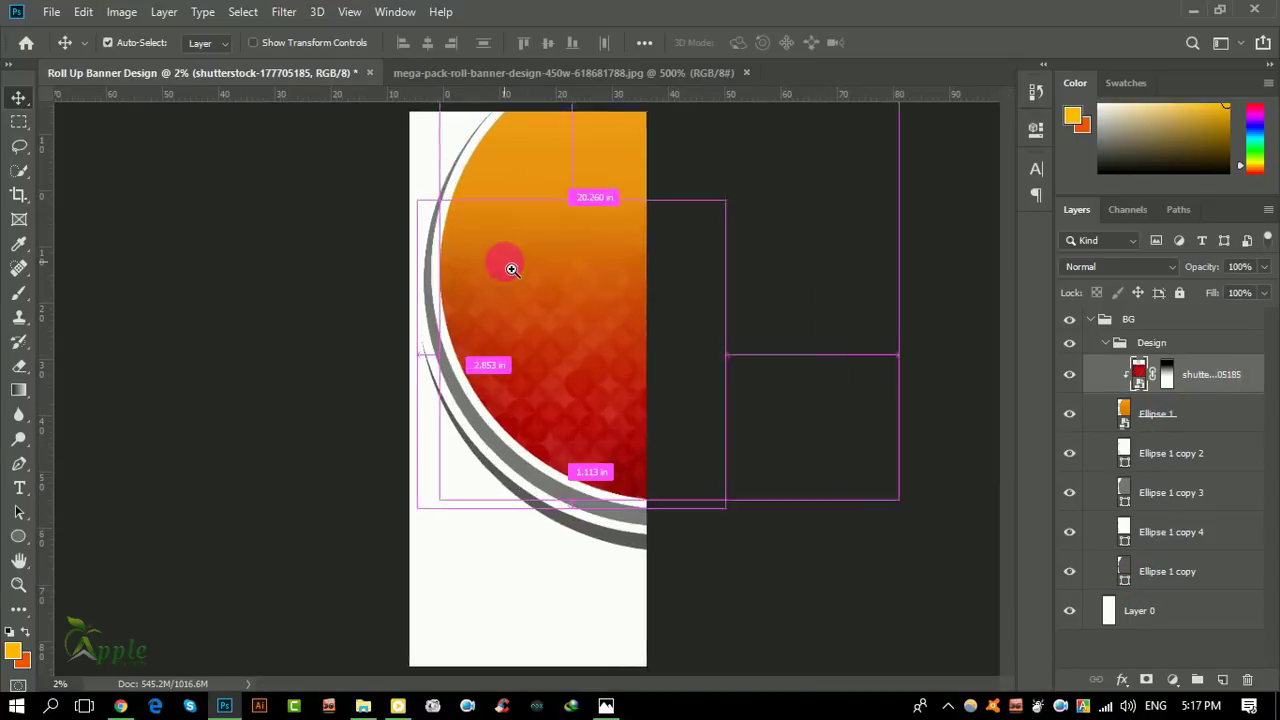
drag(511, 269, 614, 257)
drag(614, 306, 617, 329)
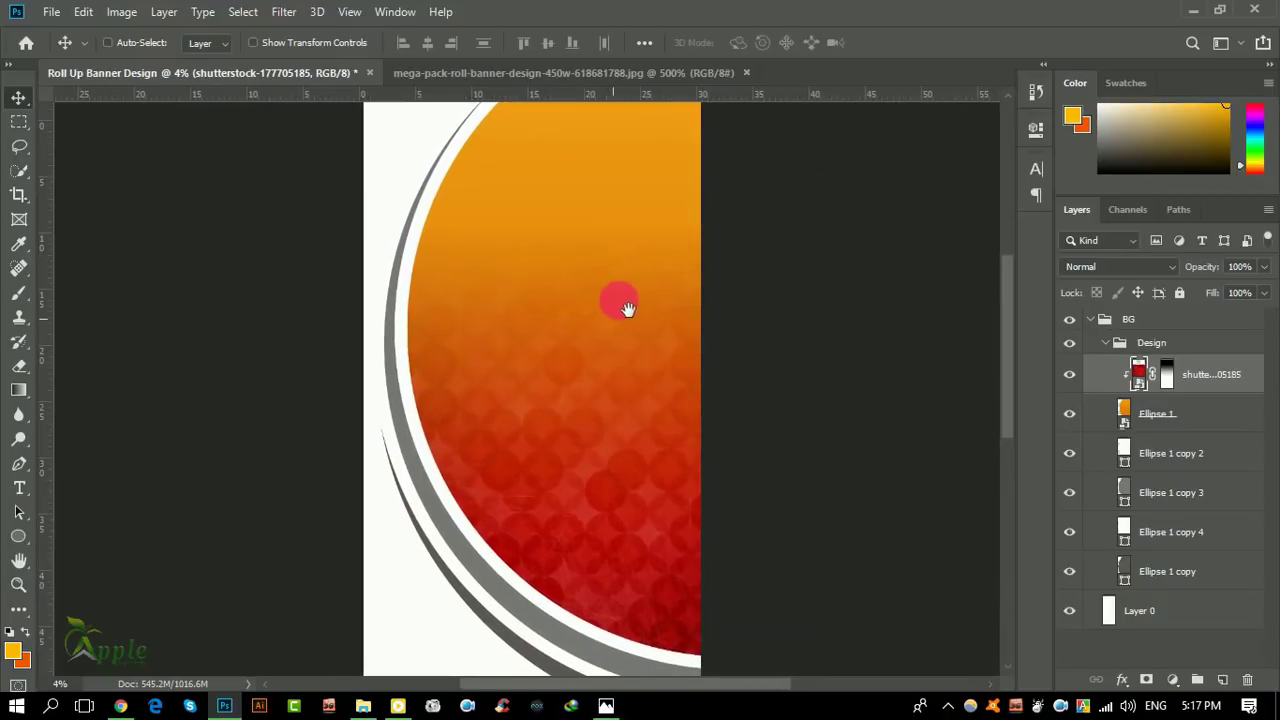
click(1167, 380)
click(1264, 267)
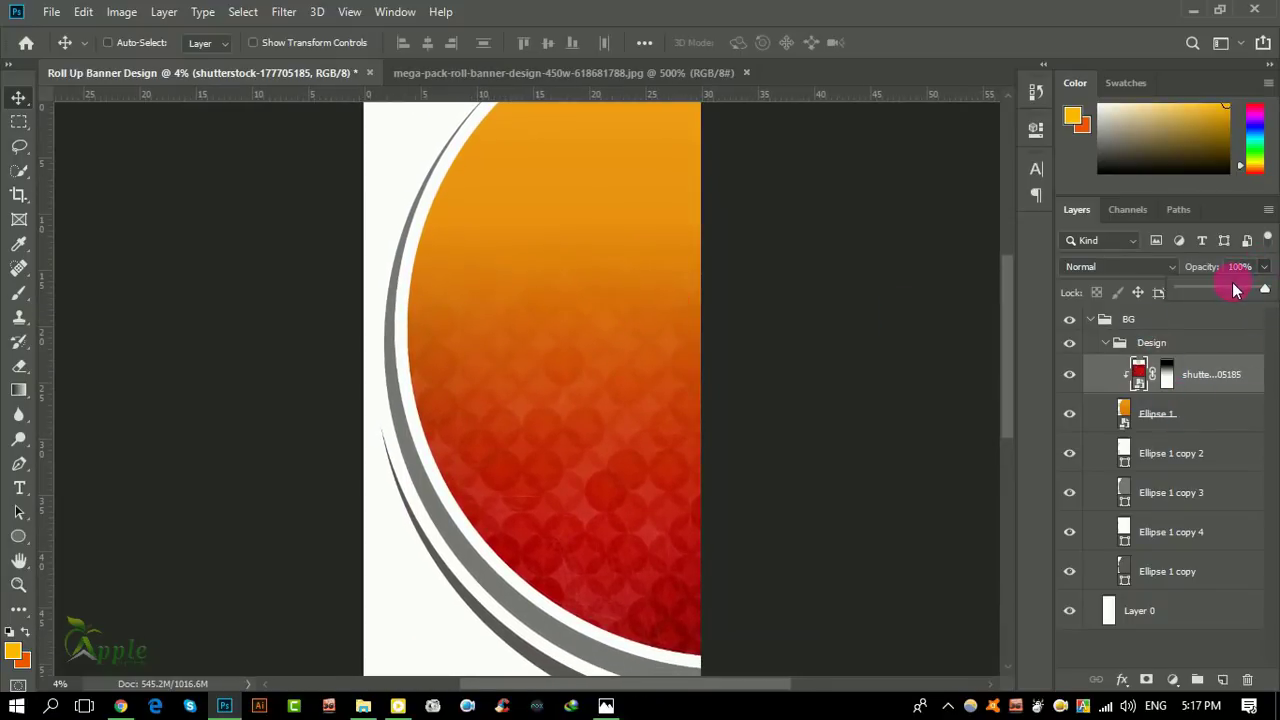
mouse_move(1236, 292)
mouse_down()
mouse_move(1214, 292)
mouse_move(1251, 294)
mouse_up()
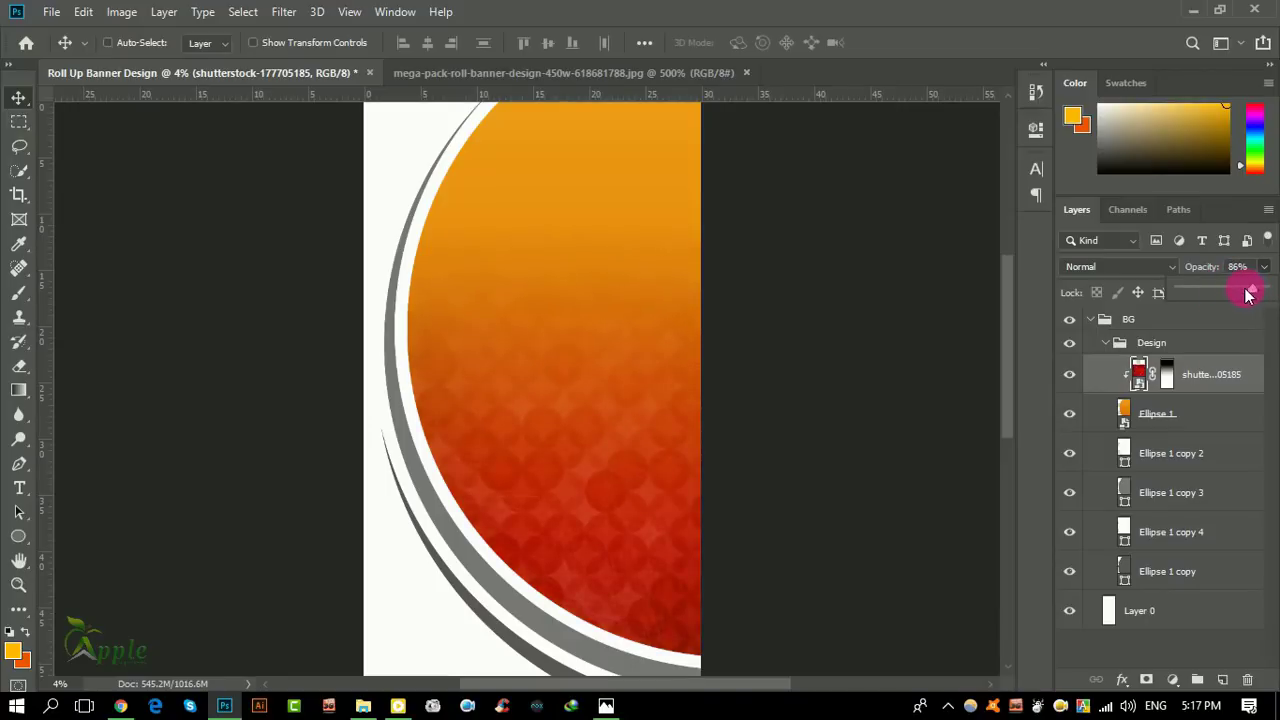
Step: Free-transform the pattern texture slightly larger, to about 101.7% by 108.5%
key(ctrl+minus)
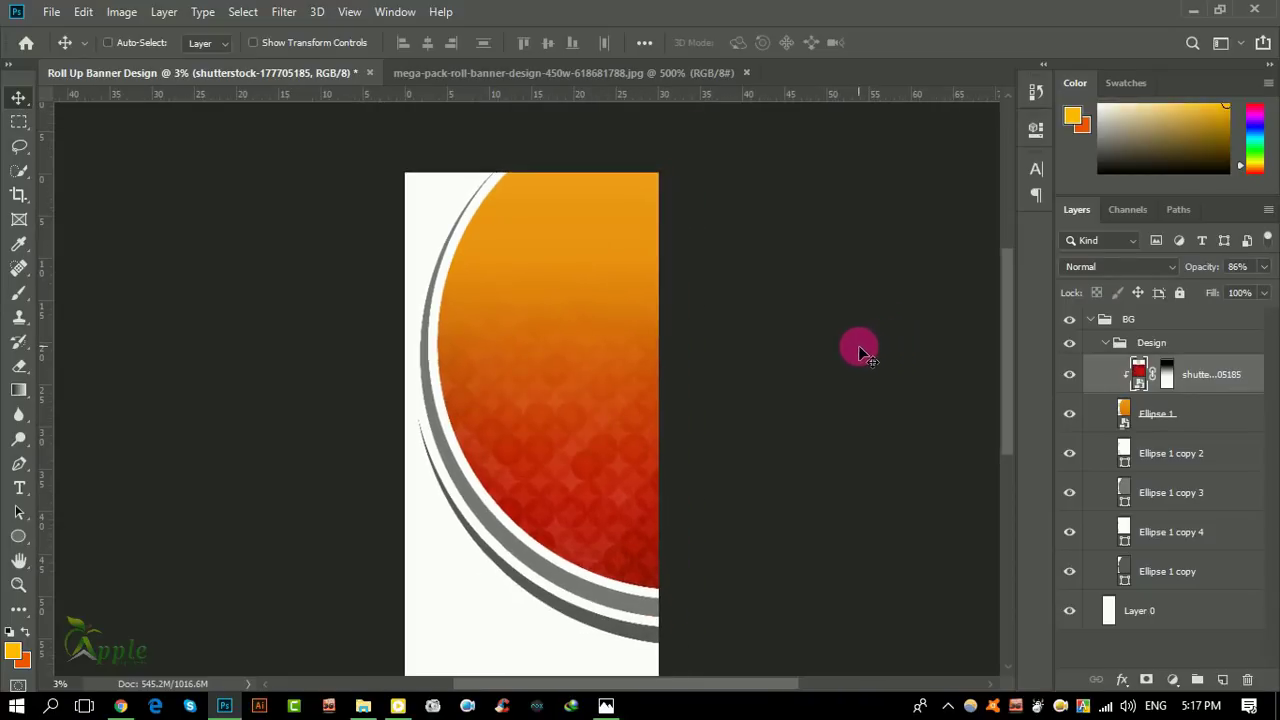
key(ctrl+t)
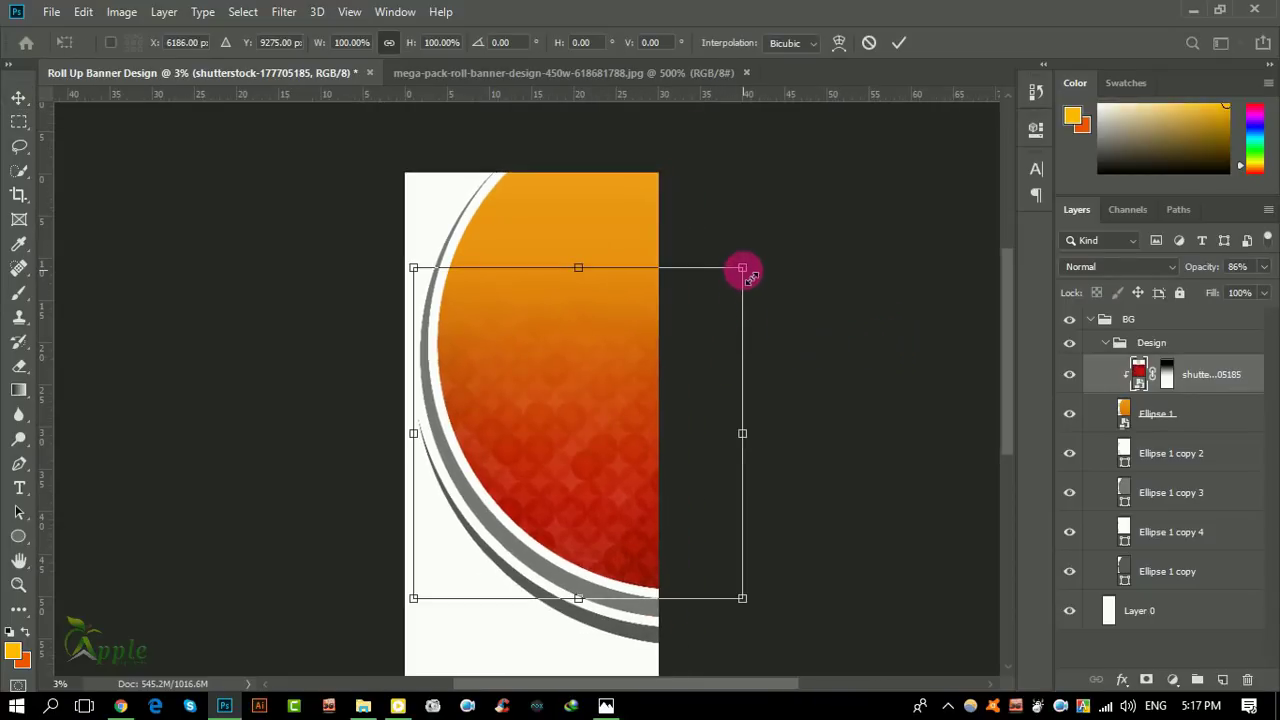
drag(742, 268, 774, 229)
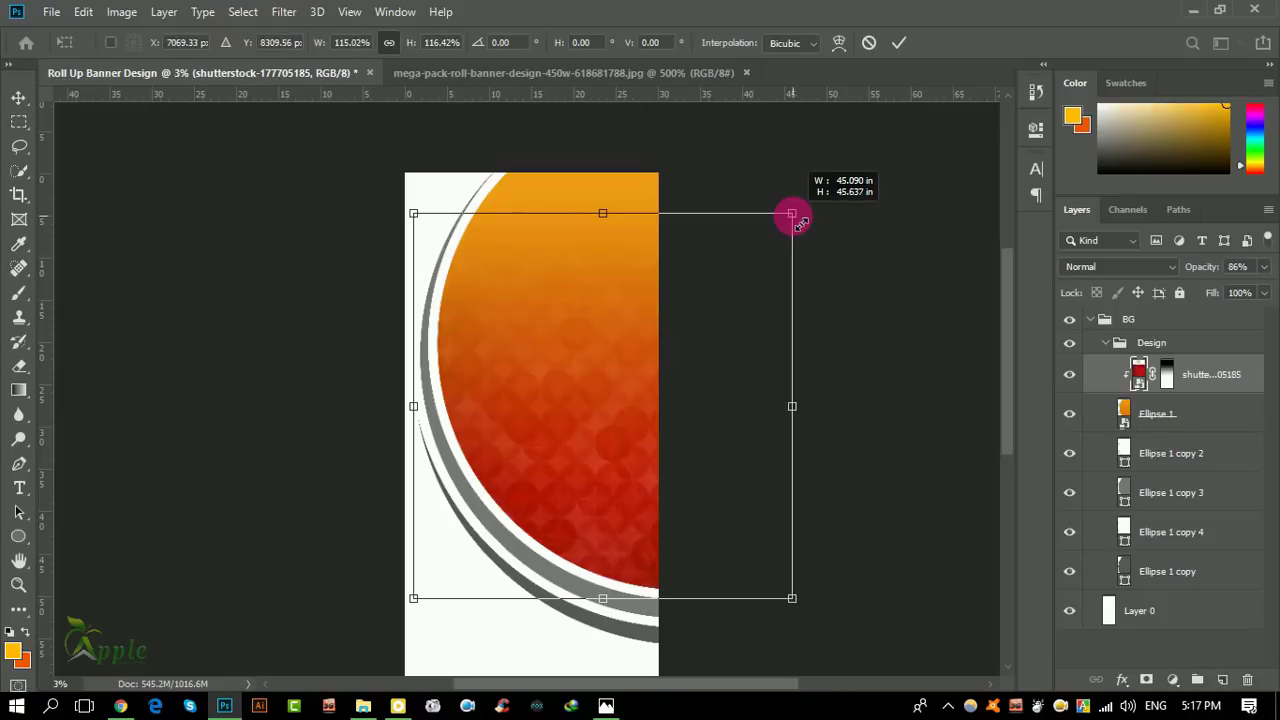
drag(791, 214, 748, 240)
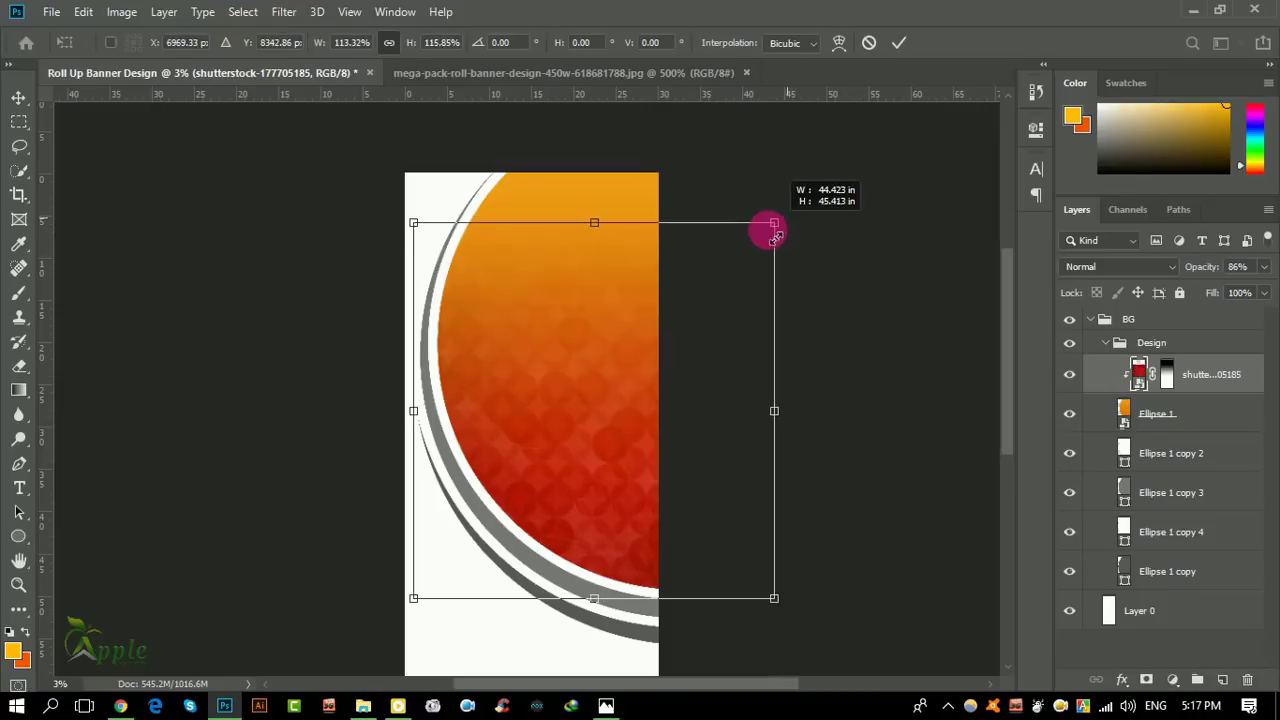
click(899, 42)
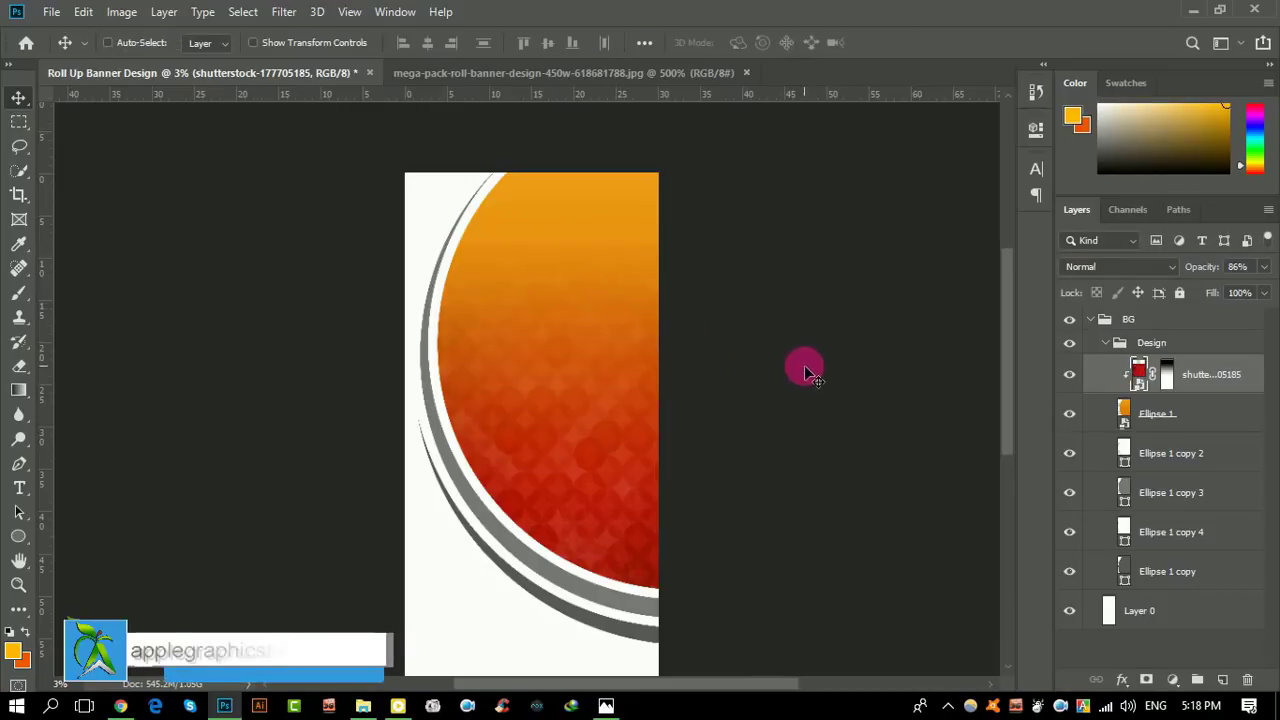
Step: Preview a blue Color Overlay on Ellipse 1, discard it, and drag the Gradient Overlay to the trash
click(1210, 425)
double_click(1210, 425)
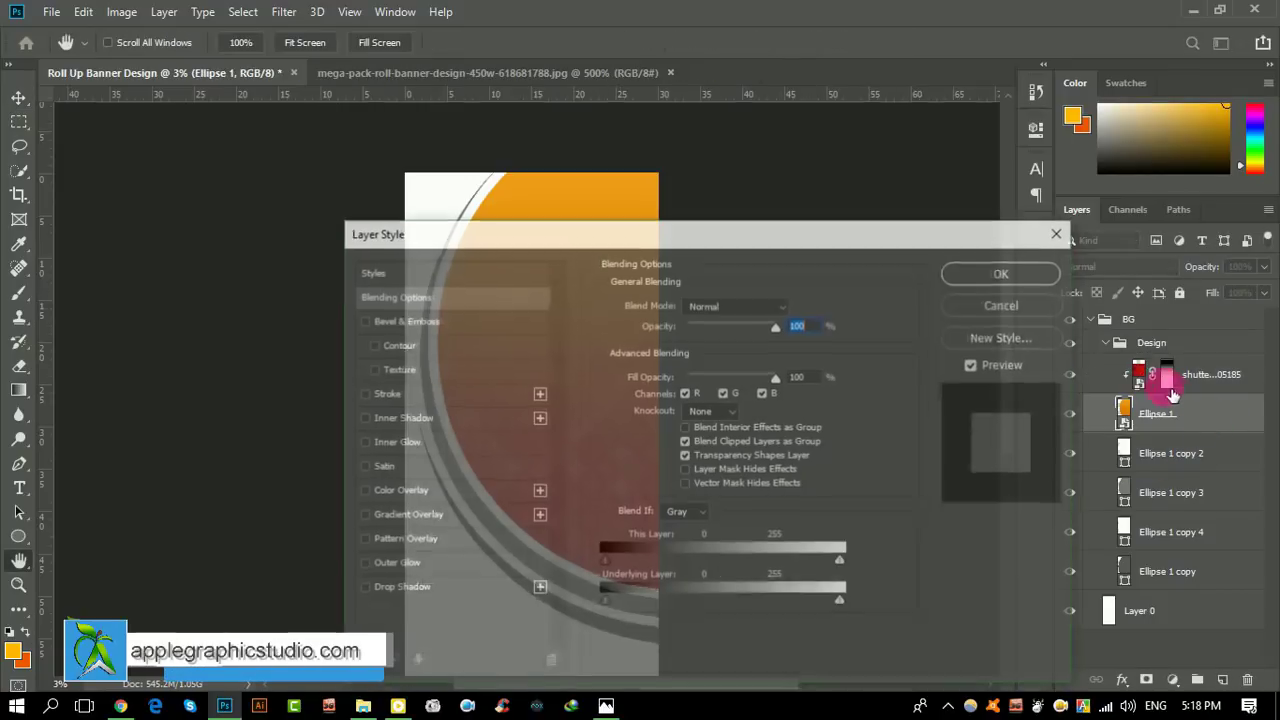
drag(712, 232, 1136, 177)
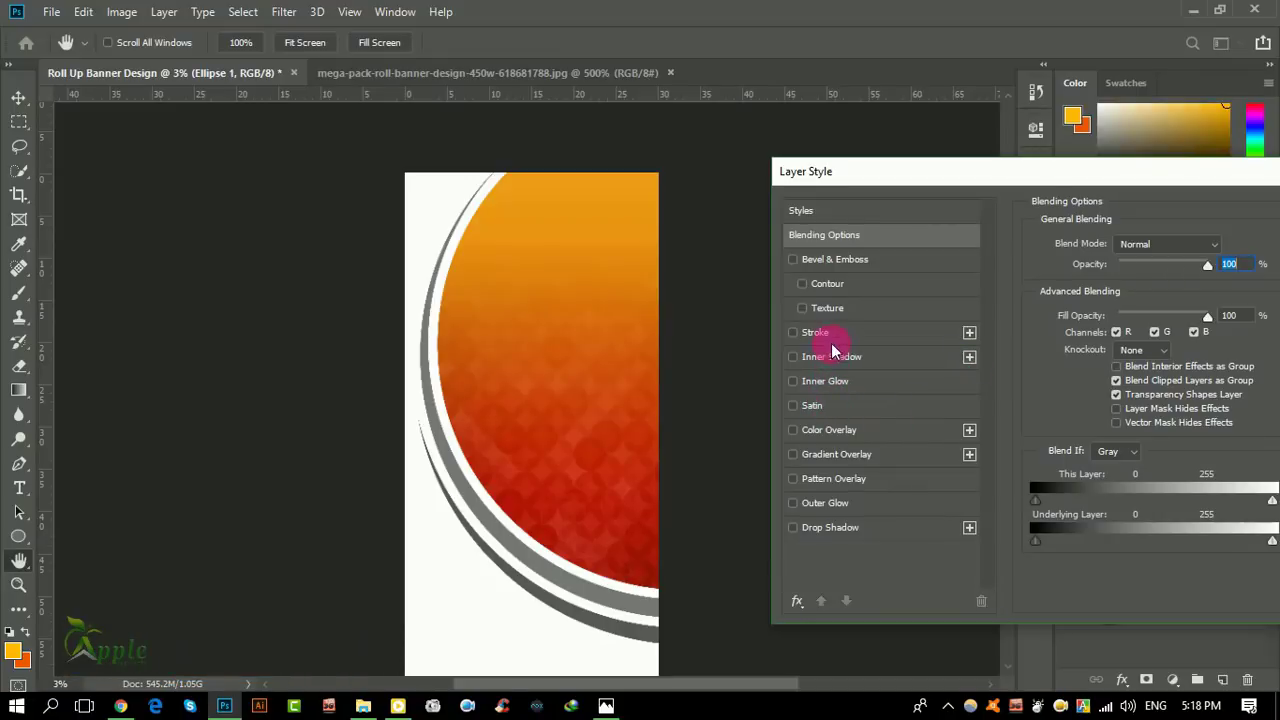
click(831, 436)
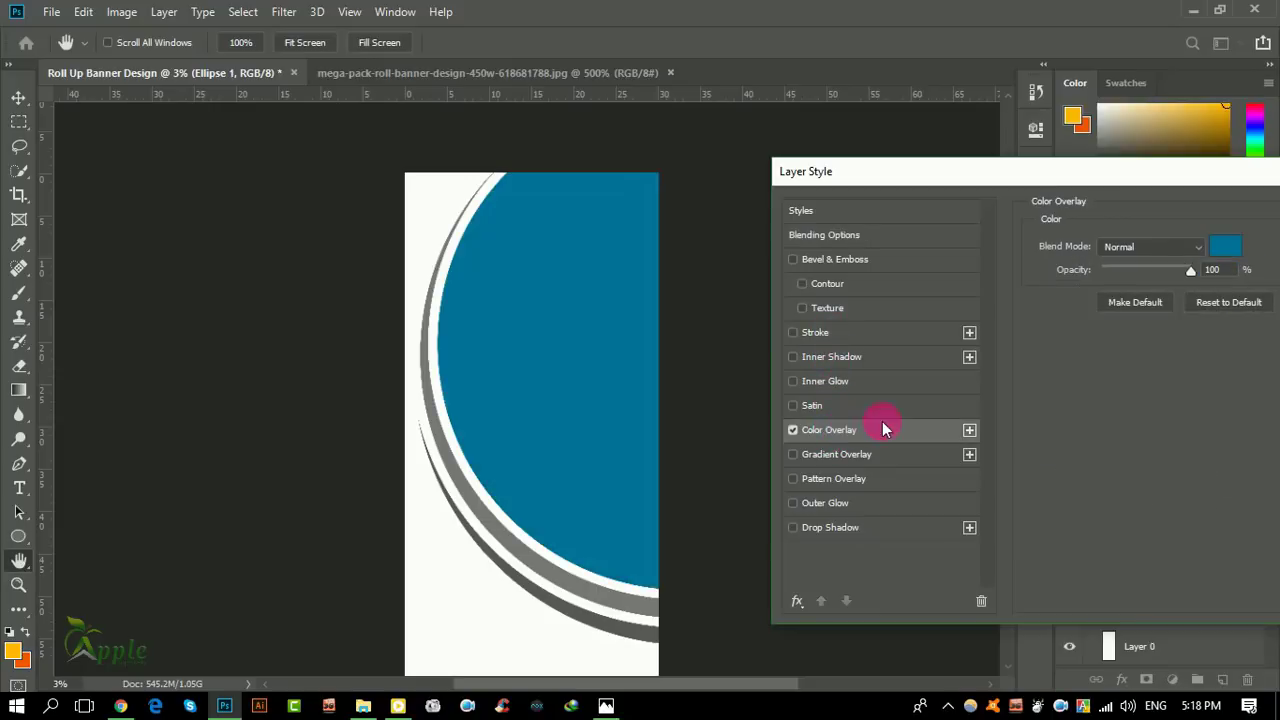
drag(1155, 183, 749, 432)
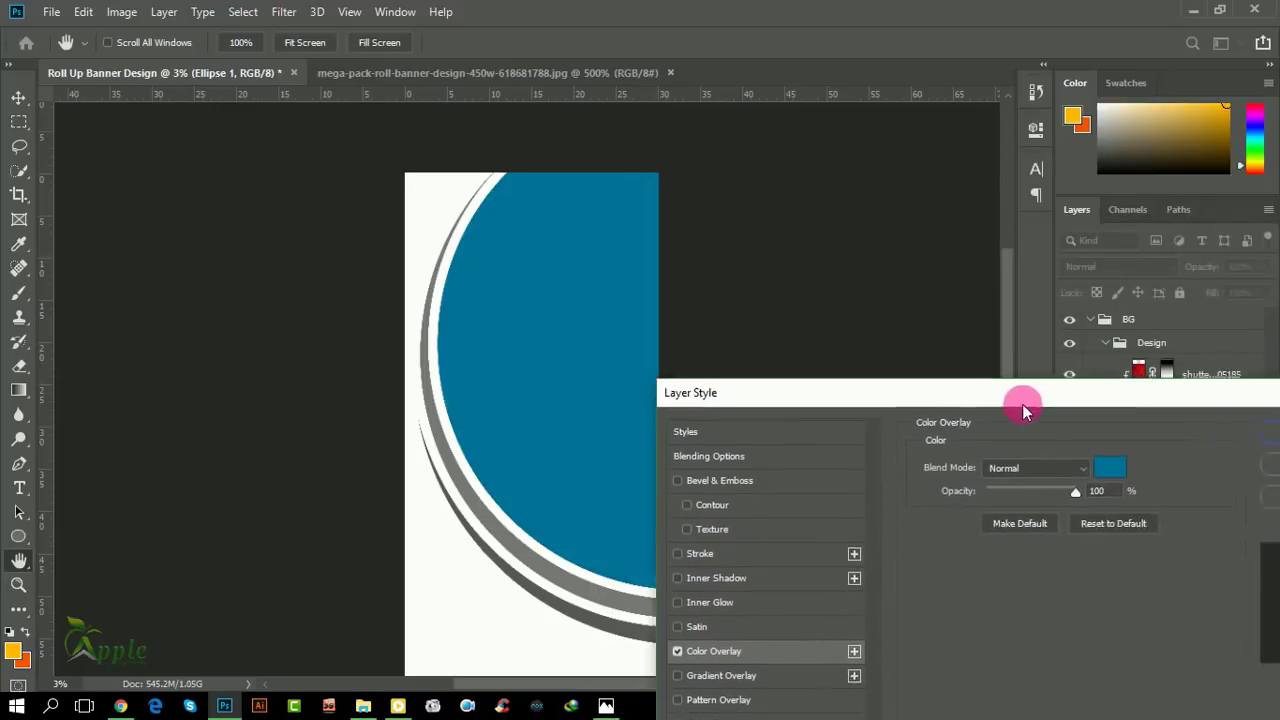
click(1026, 493)
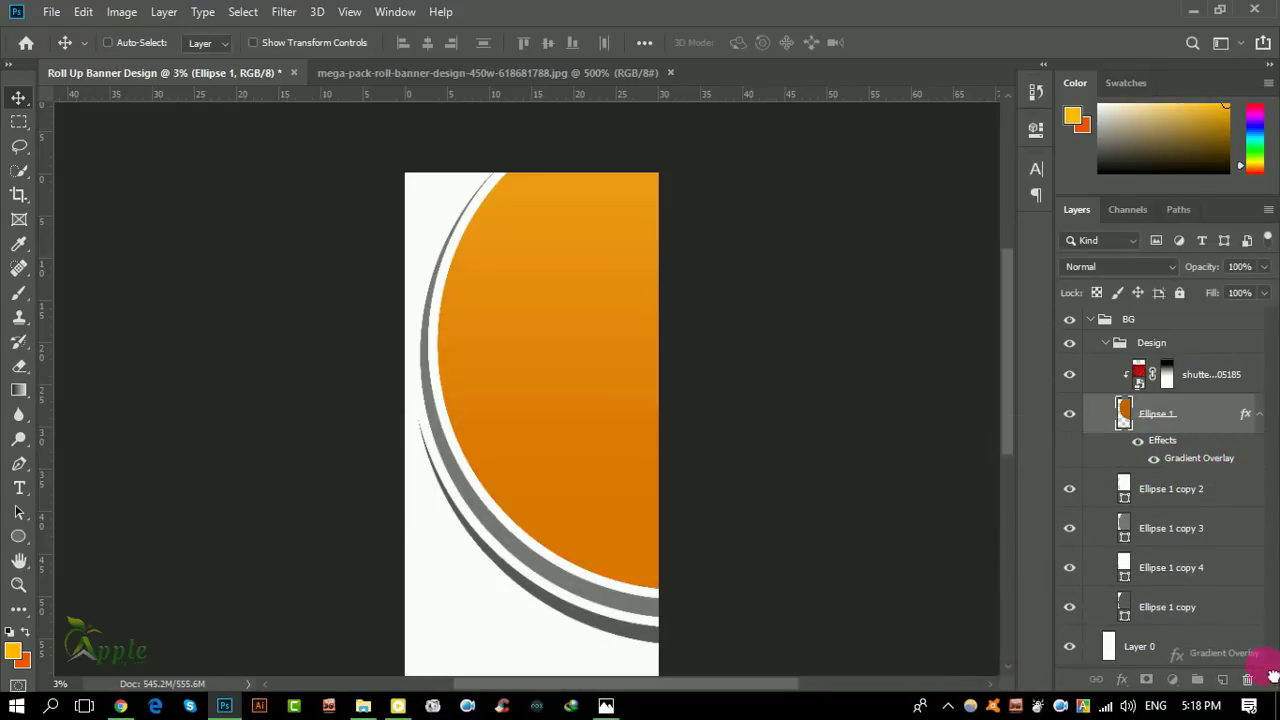
drag(1225, 468, 1247, 679)
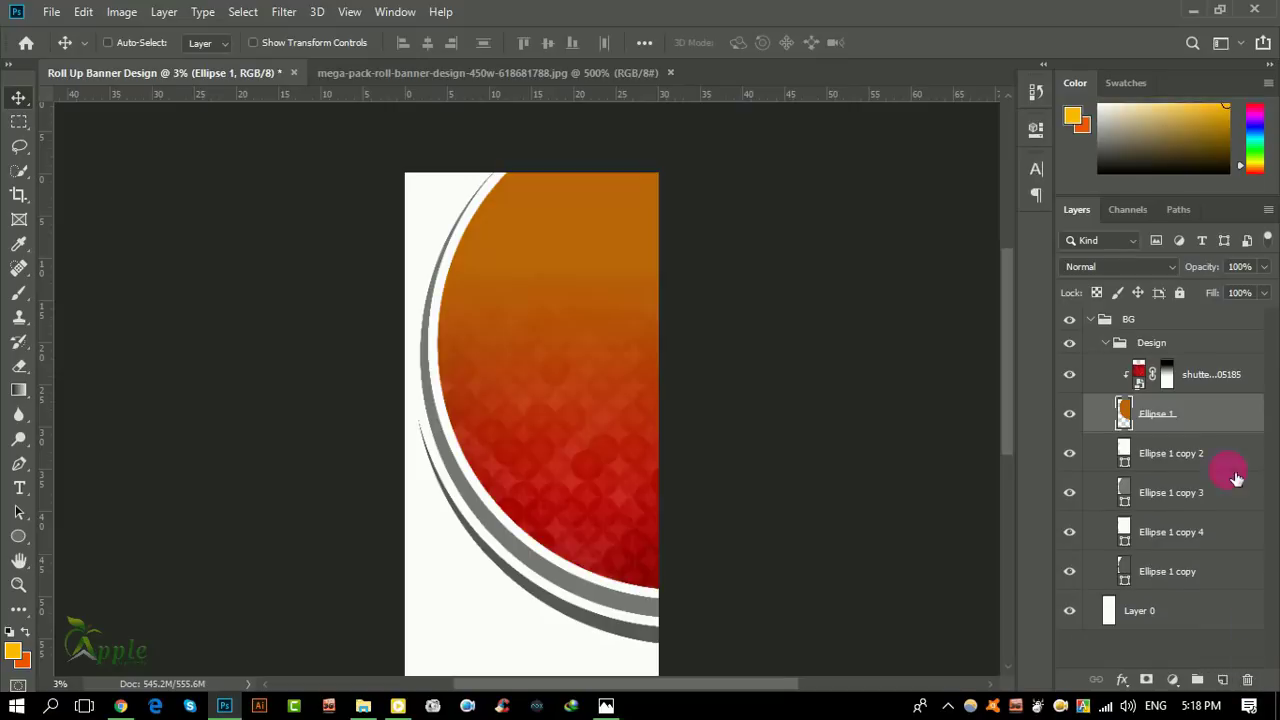
Step: Test another Color Overlay in Layer Style, cancel it, and remove the Gradient Overlay again
double_click(1133, 418)
drag(760, 232, 929, 235)
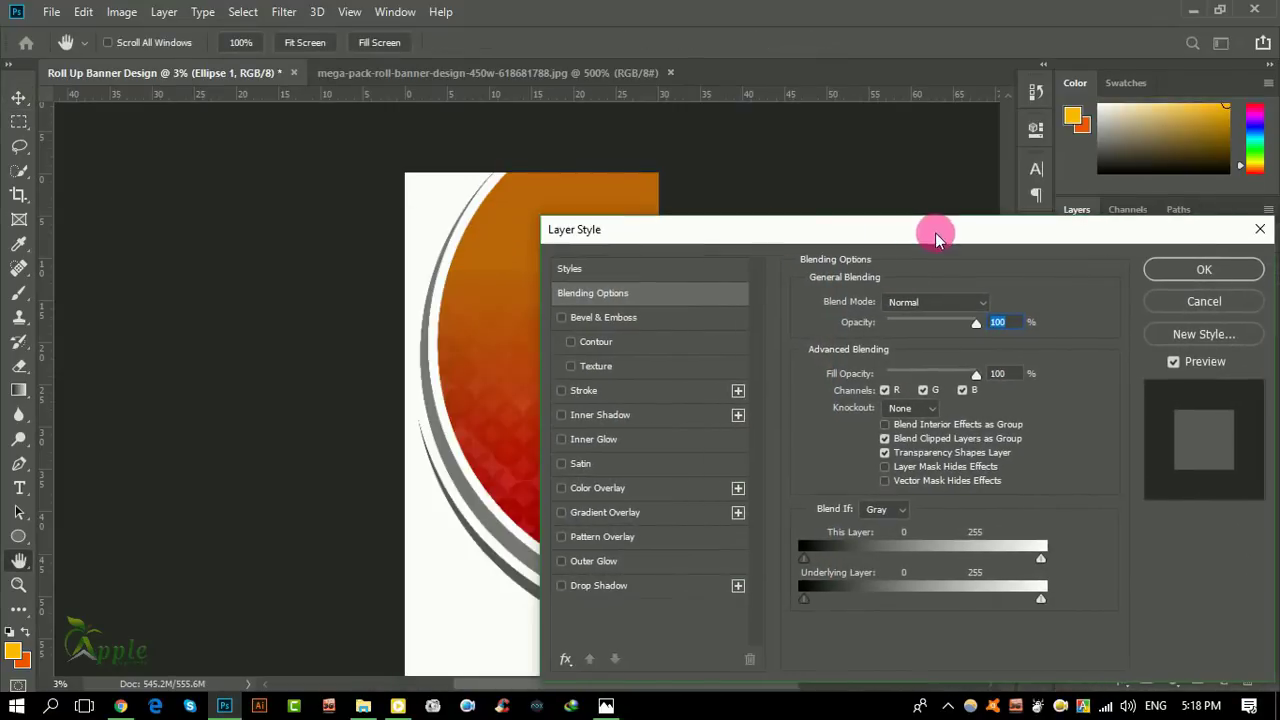
click(1168, 303)
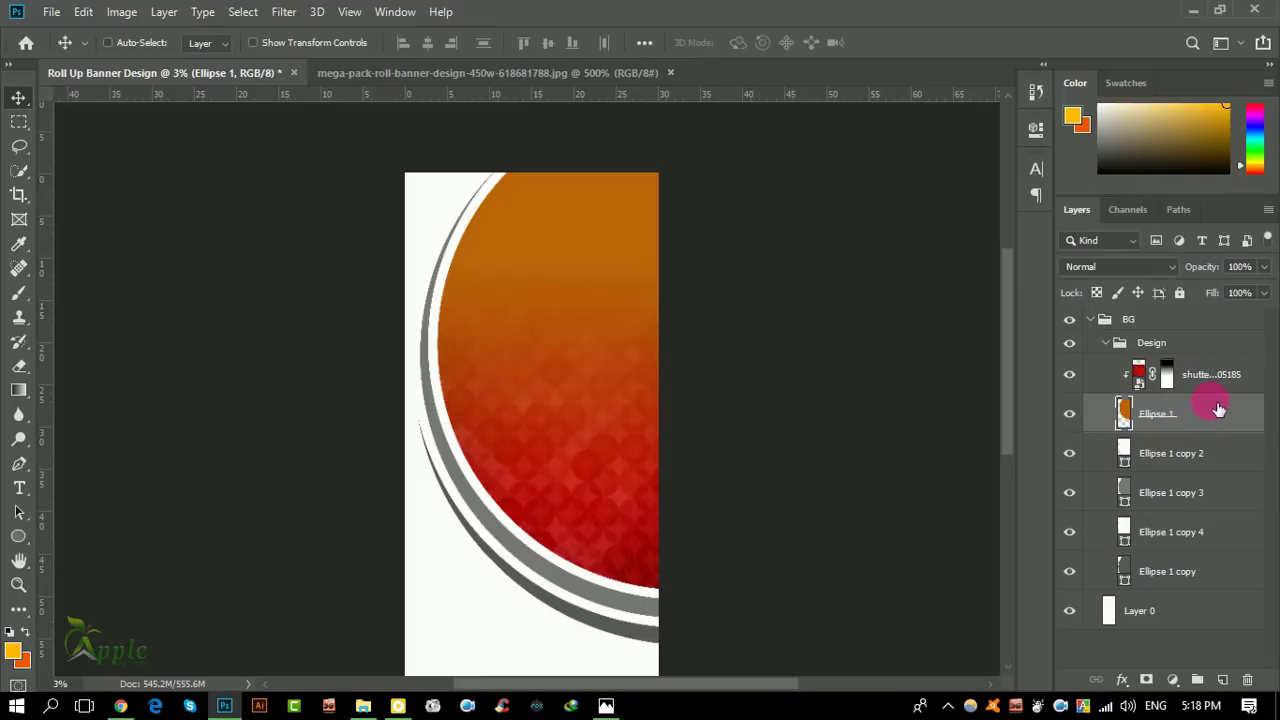
double_click(1195, 408)
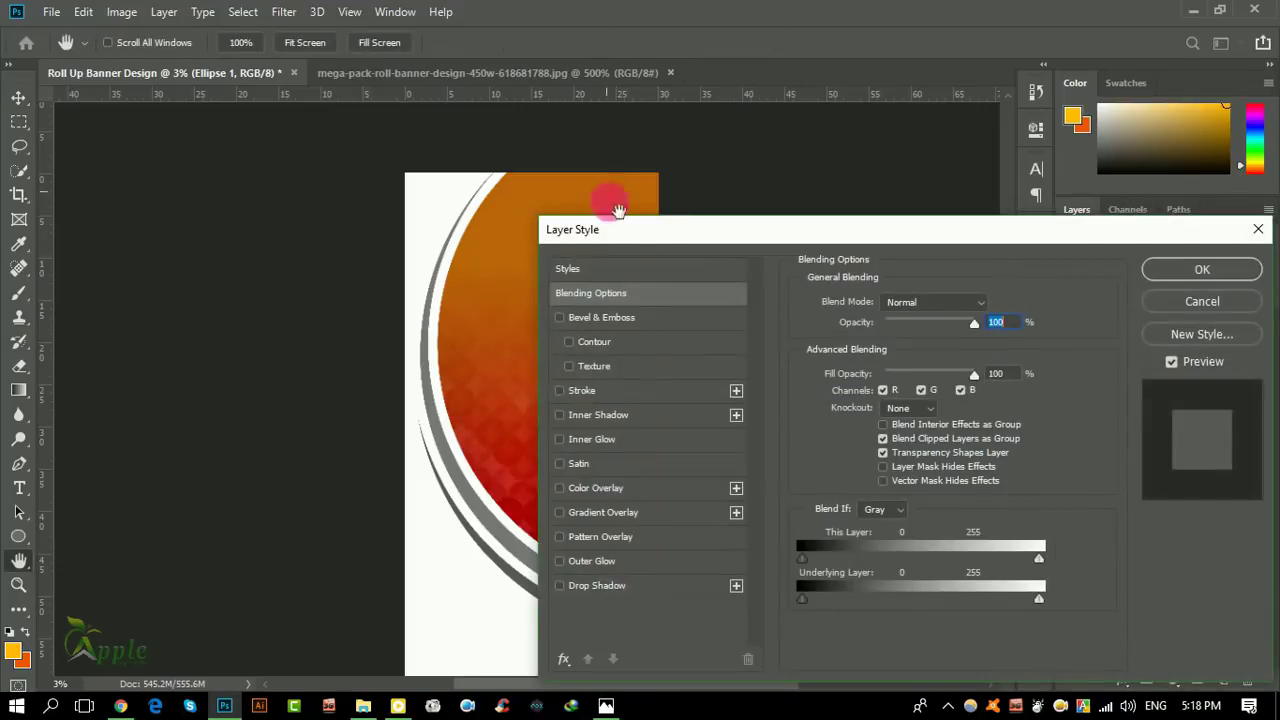
drag(701, 229, 954, 162)
click(850, 422)
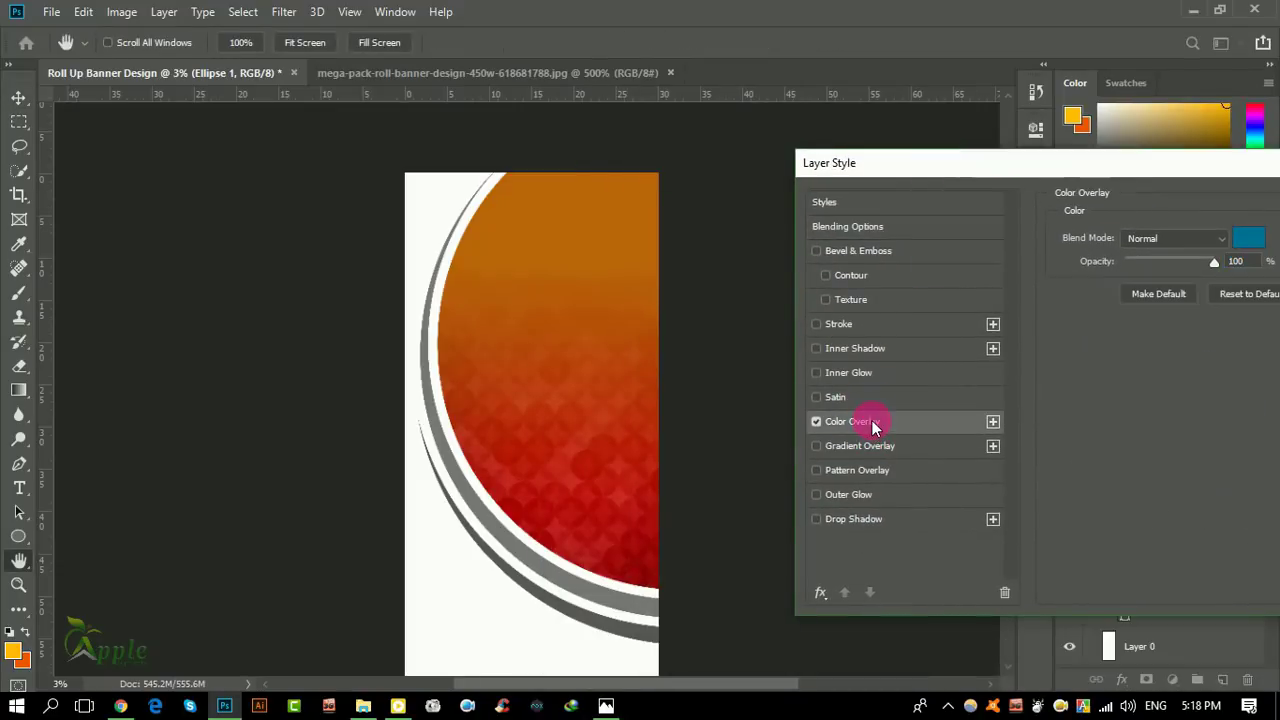
drag(1134, 170, 1108, 172)
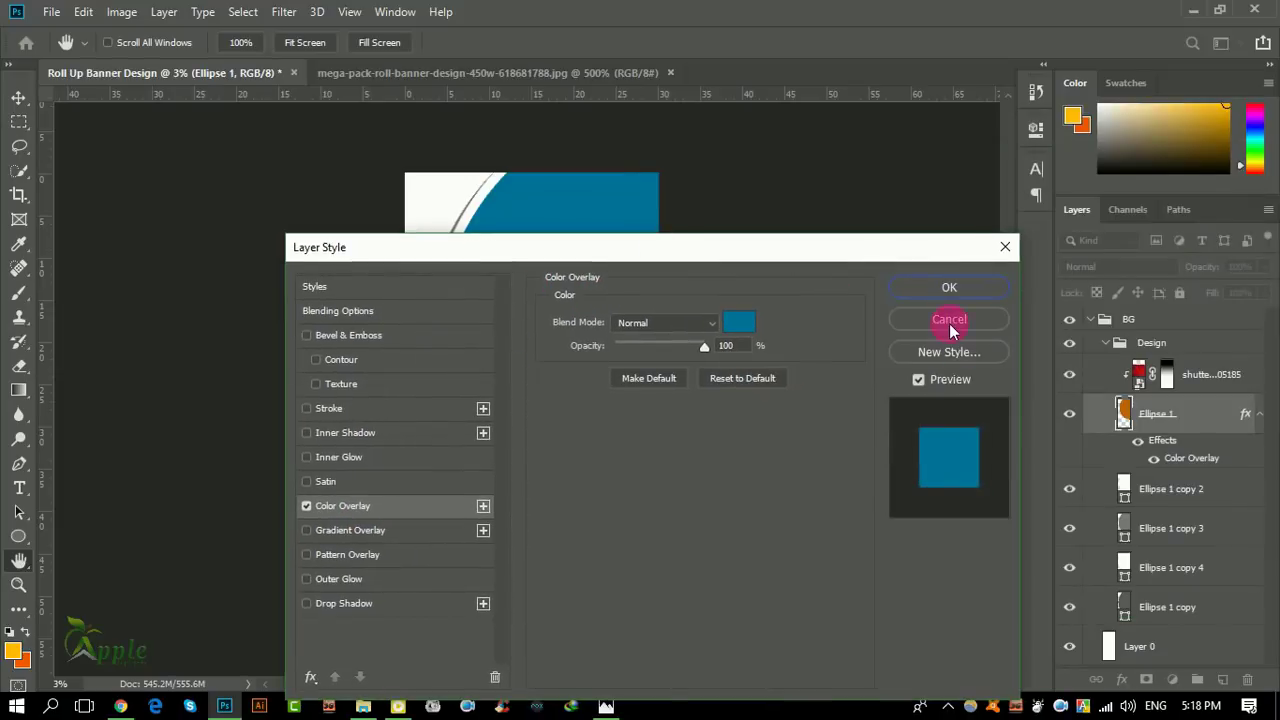
click(946, 314)
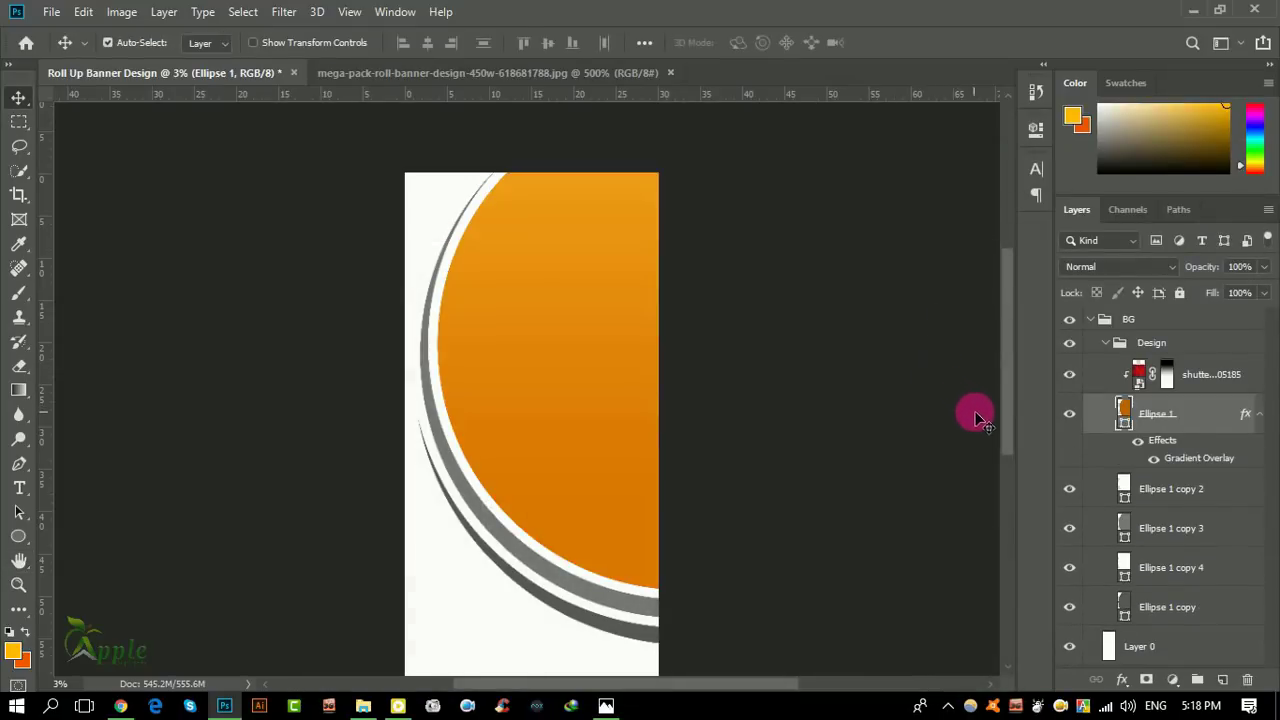
drag(1120, 428, 1166, 432)
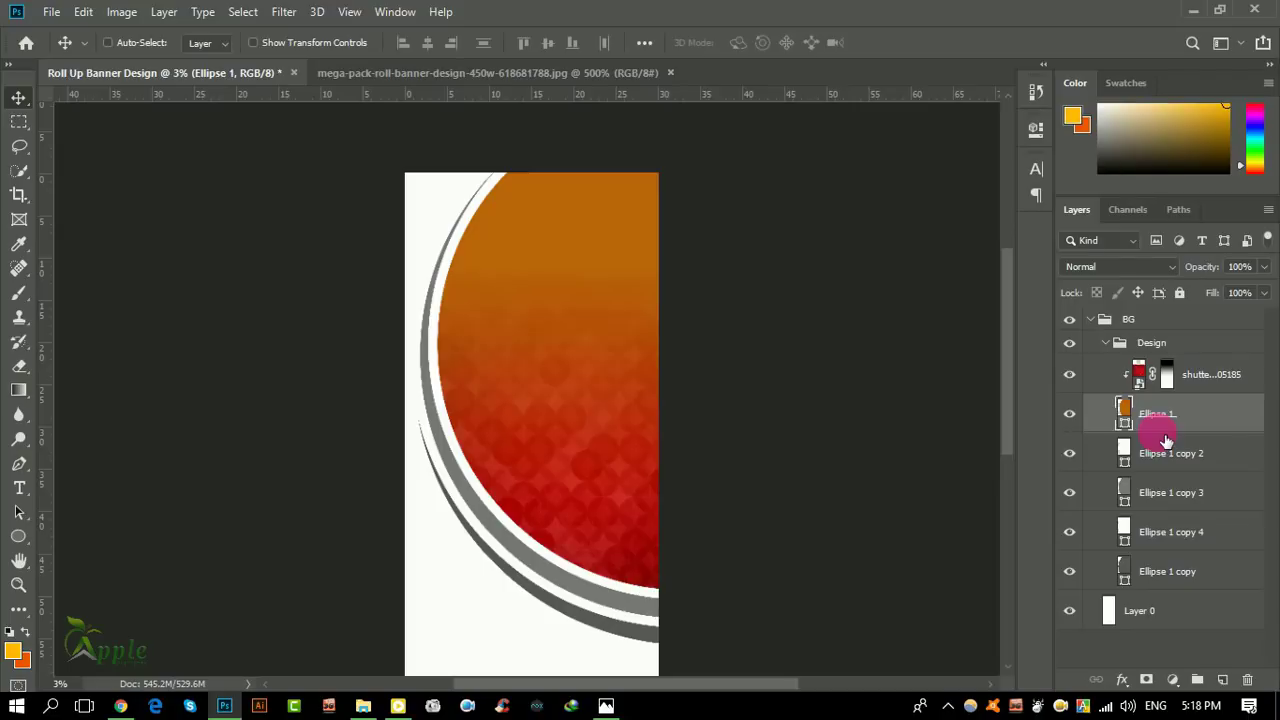
Step: Refill Ellipse 1 with the redder orange de4900
double_click(1133, 425)
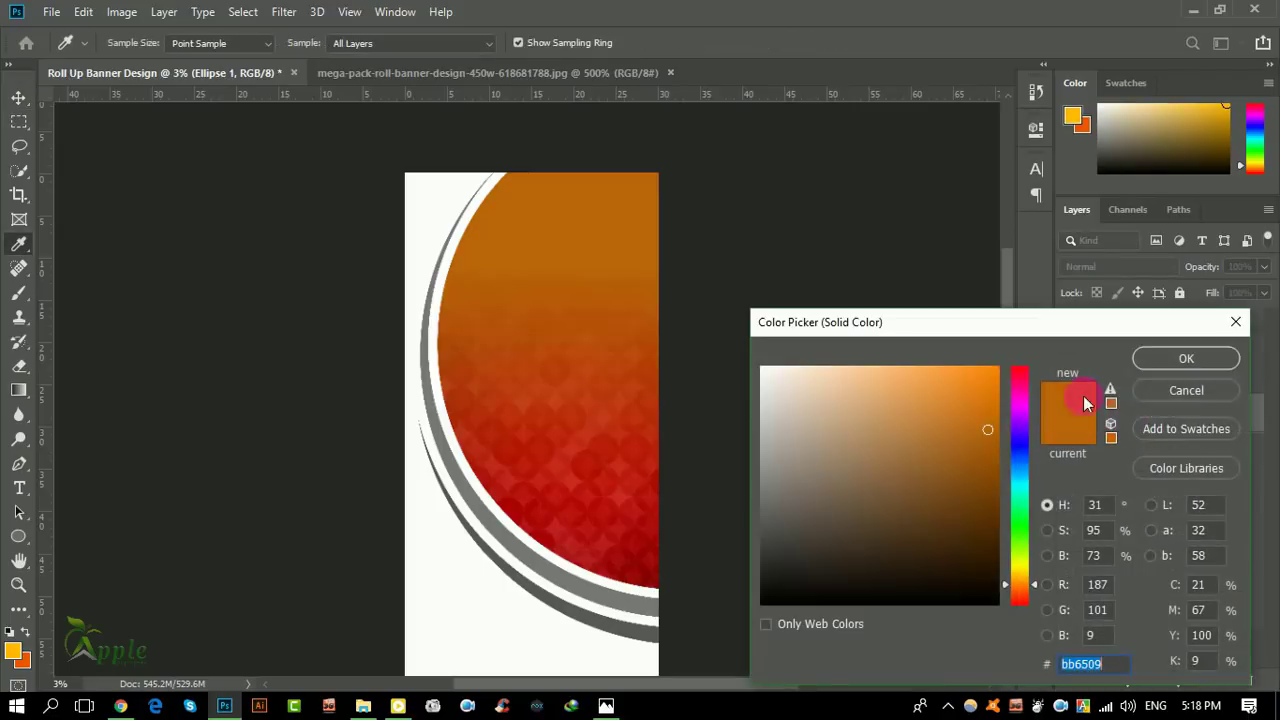
click(590, 458)
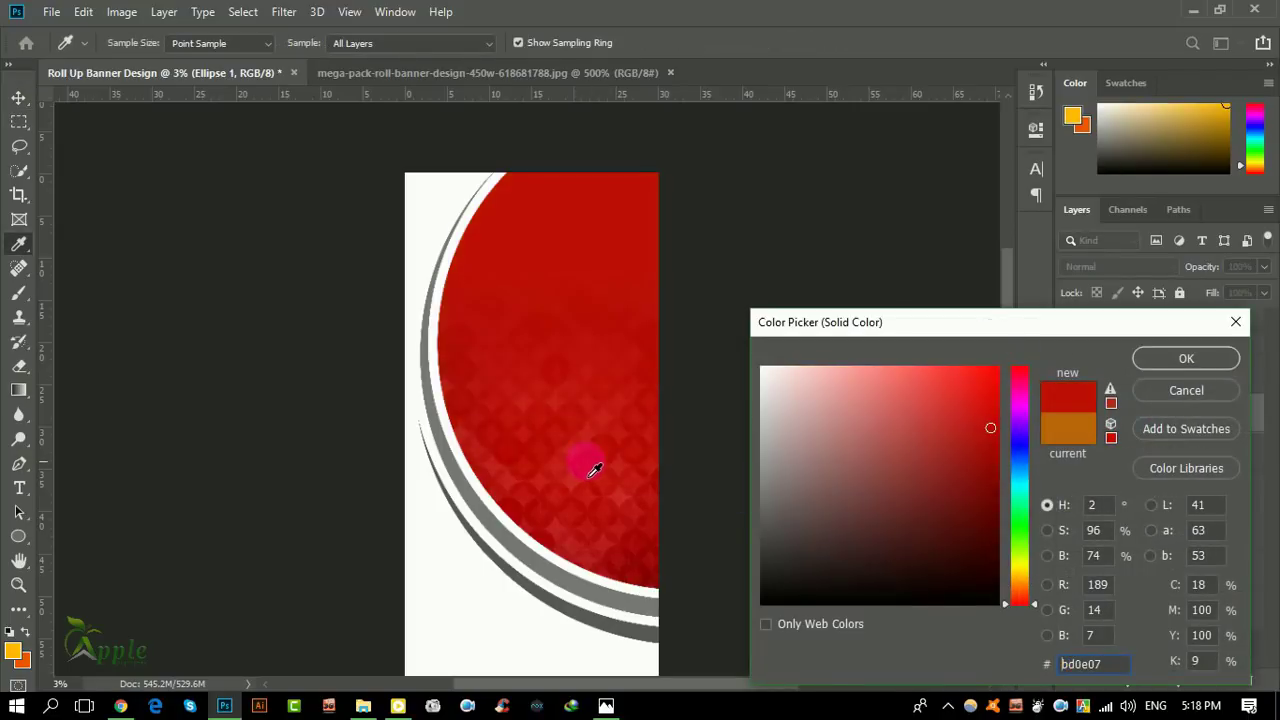
mouse_move(1004, 441)
mouse_down()
mouse_move(1003, 369)
mouse_move(994, 428)
mouse_move(894, 428)
mouse_move(1010, 408)
mouse_move(1015, 572)
mouse_move(1020, 595)
mouse_move(1035, 593)
mouse_up()
click(1010, 403)
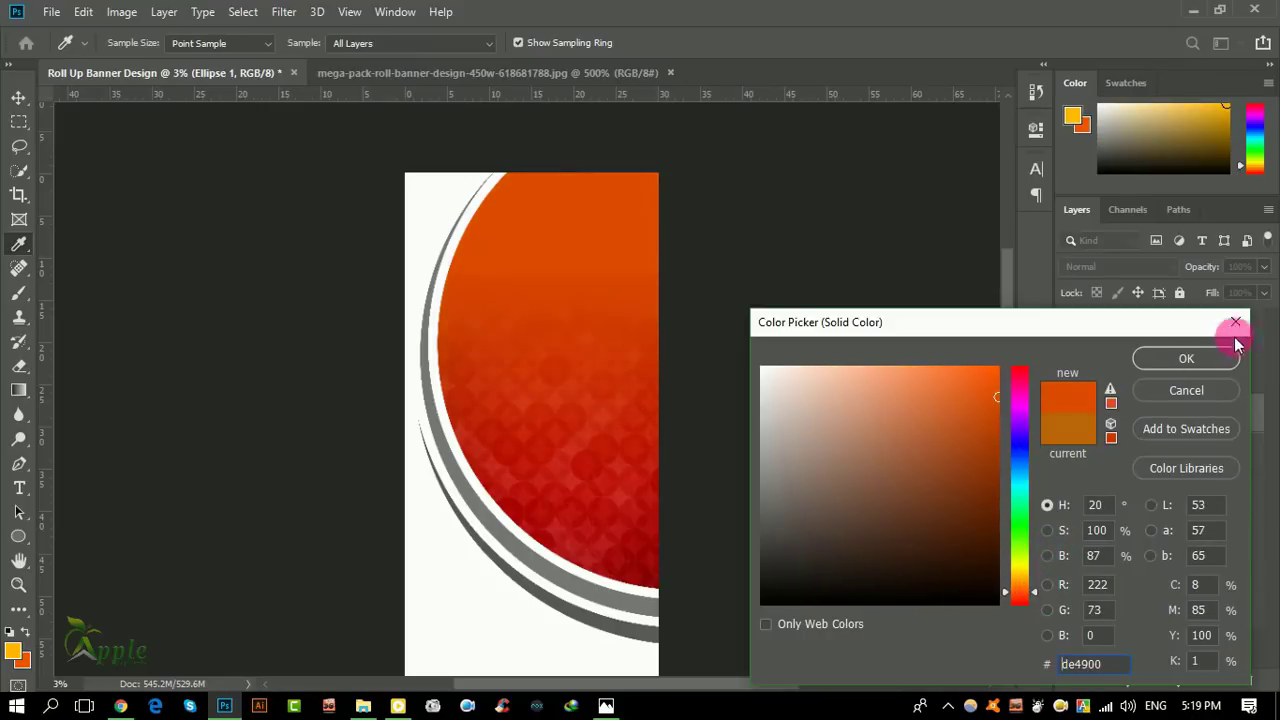
click(1186, 358)
Step: Nudge the circle upward, then collapse the Design group and reselect it
drag(697, 370, 678, 382)
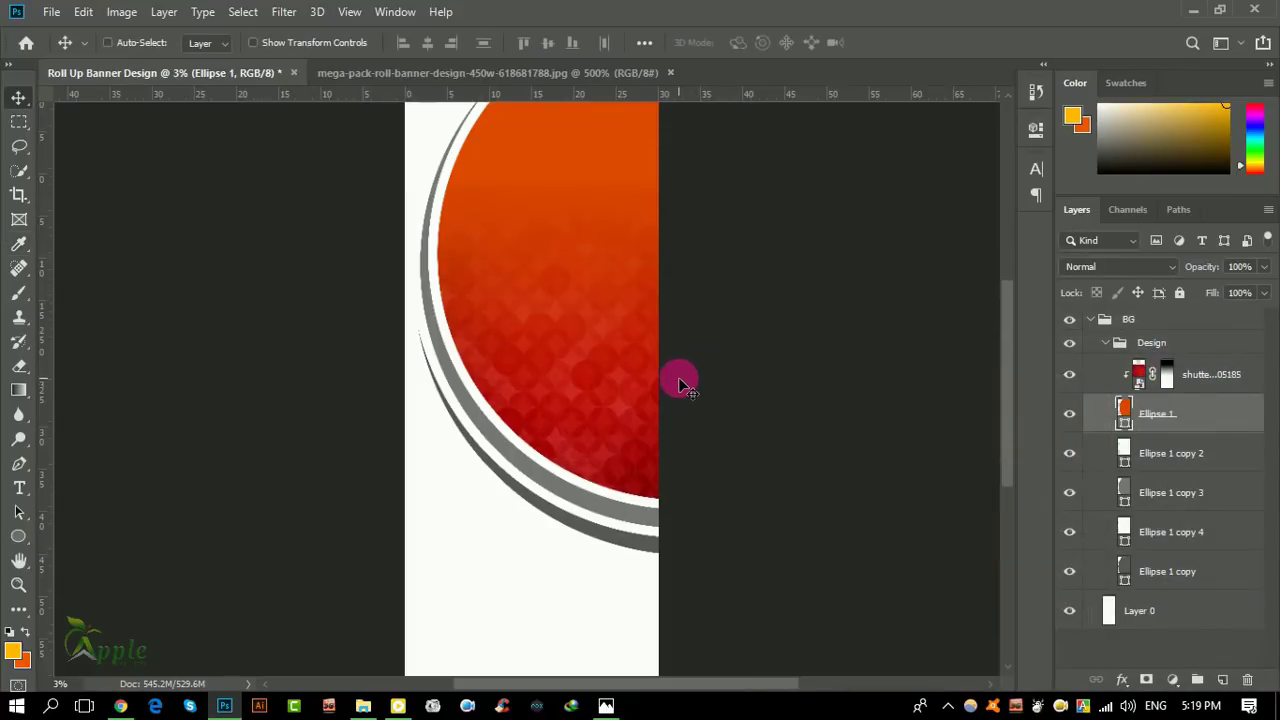
key(ctrl+minus)
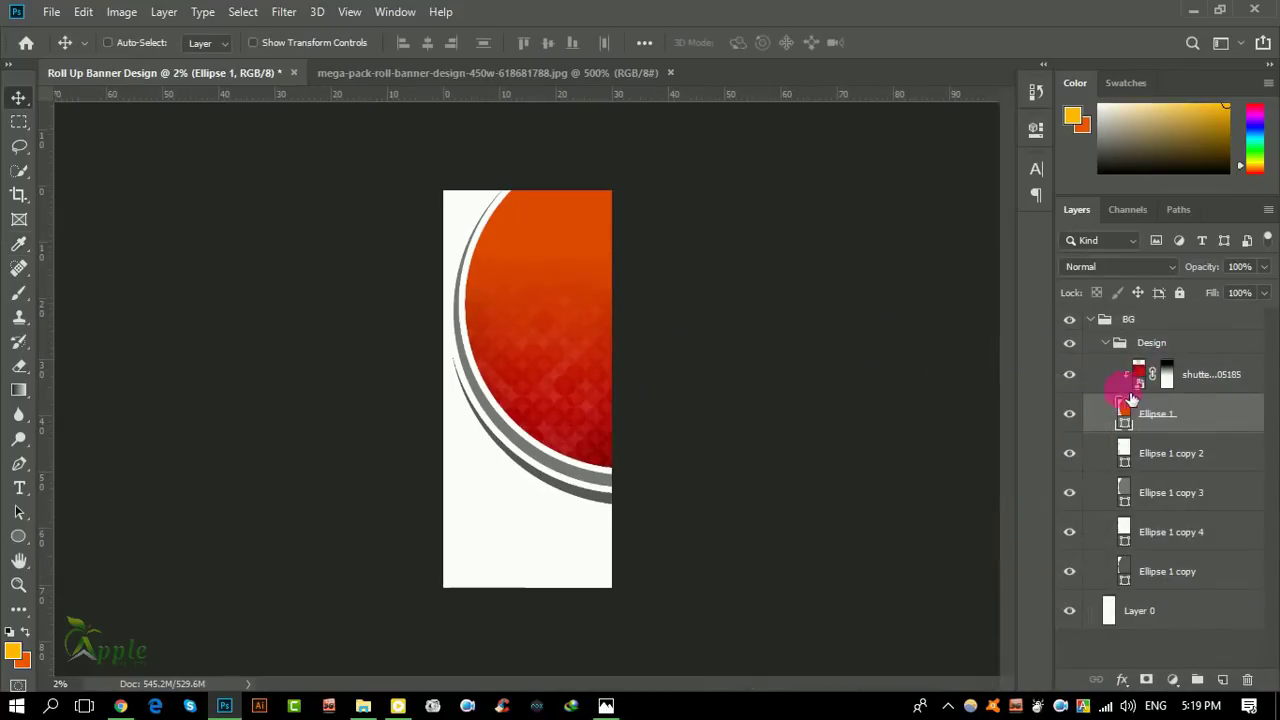
click(1120, 343)
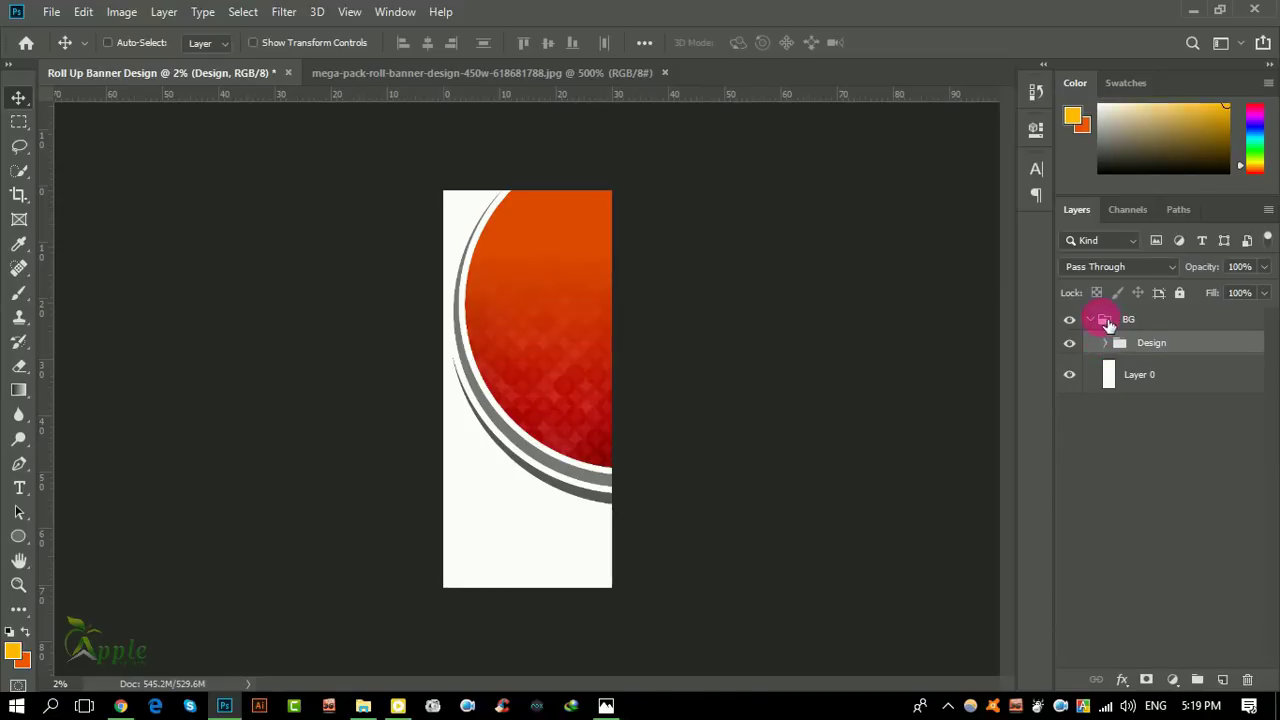
click(1108, 325)
key(ctrl+plus)
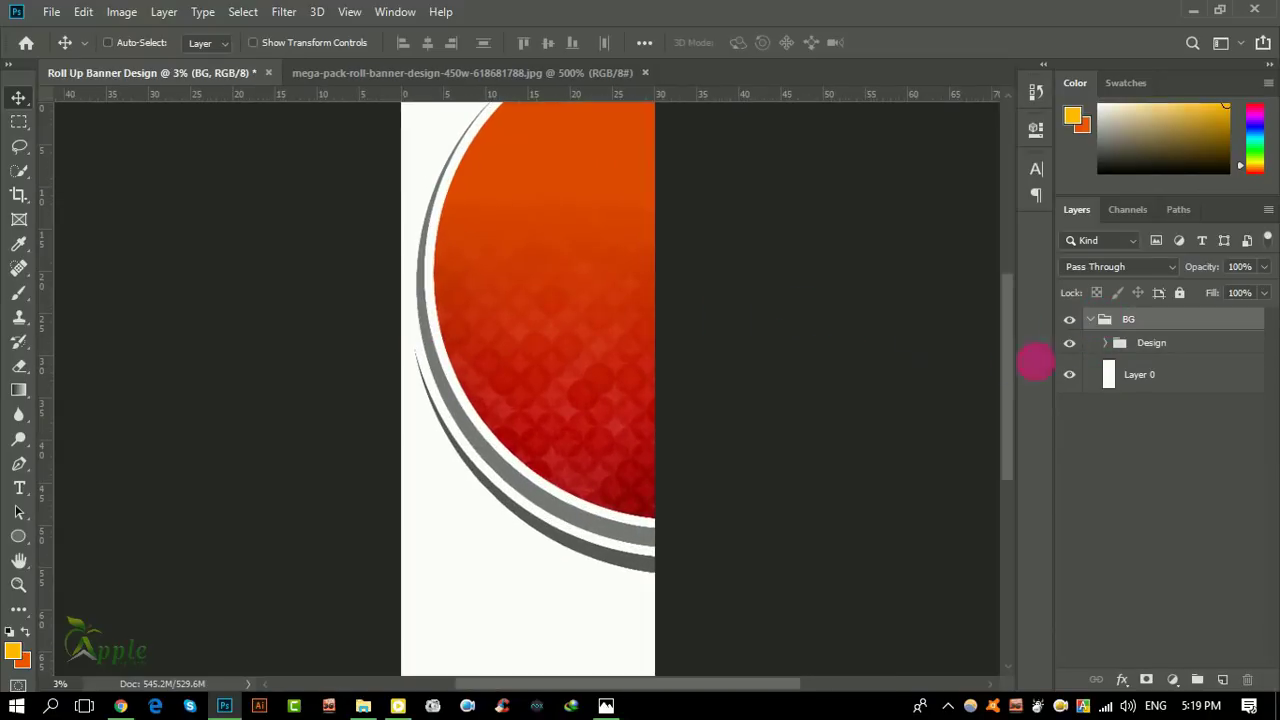
click(1140, 350)
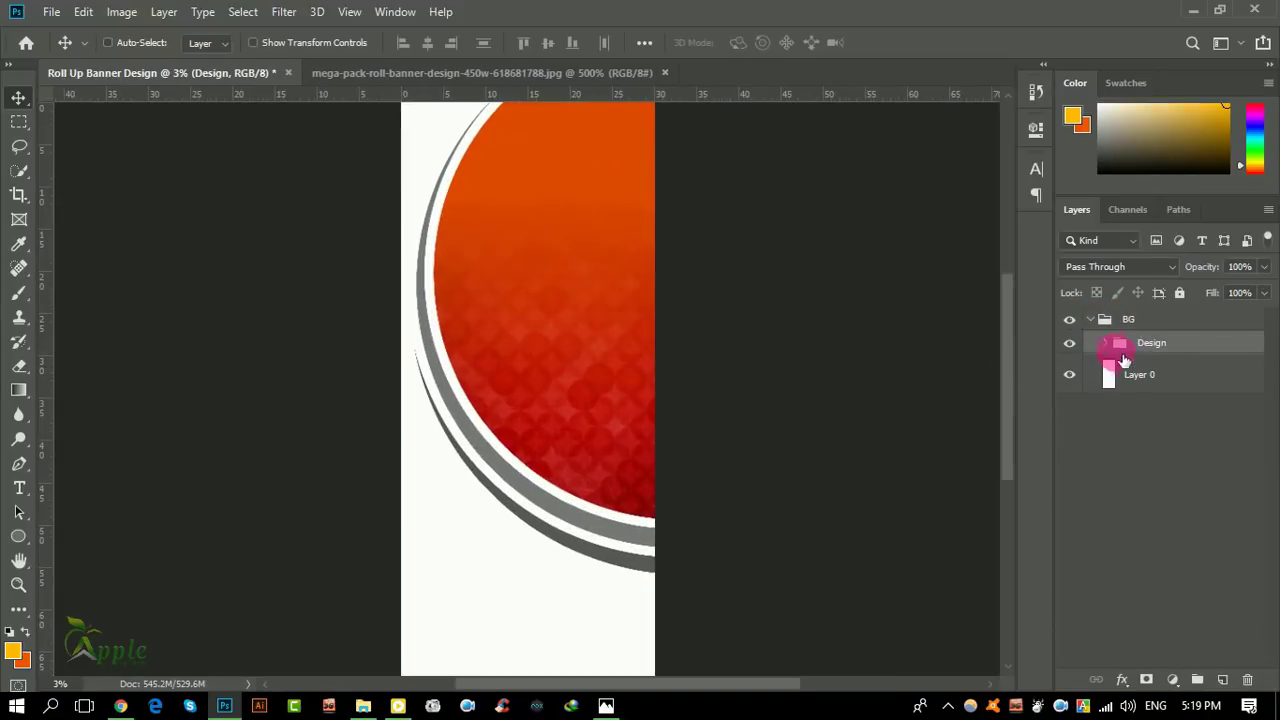
Step: Expand the Design group and refill the Ellipse 1 copy 3 ring with light grey b4afaf
click(1105, 343)
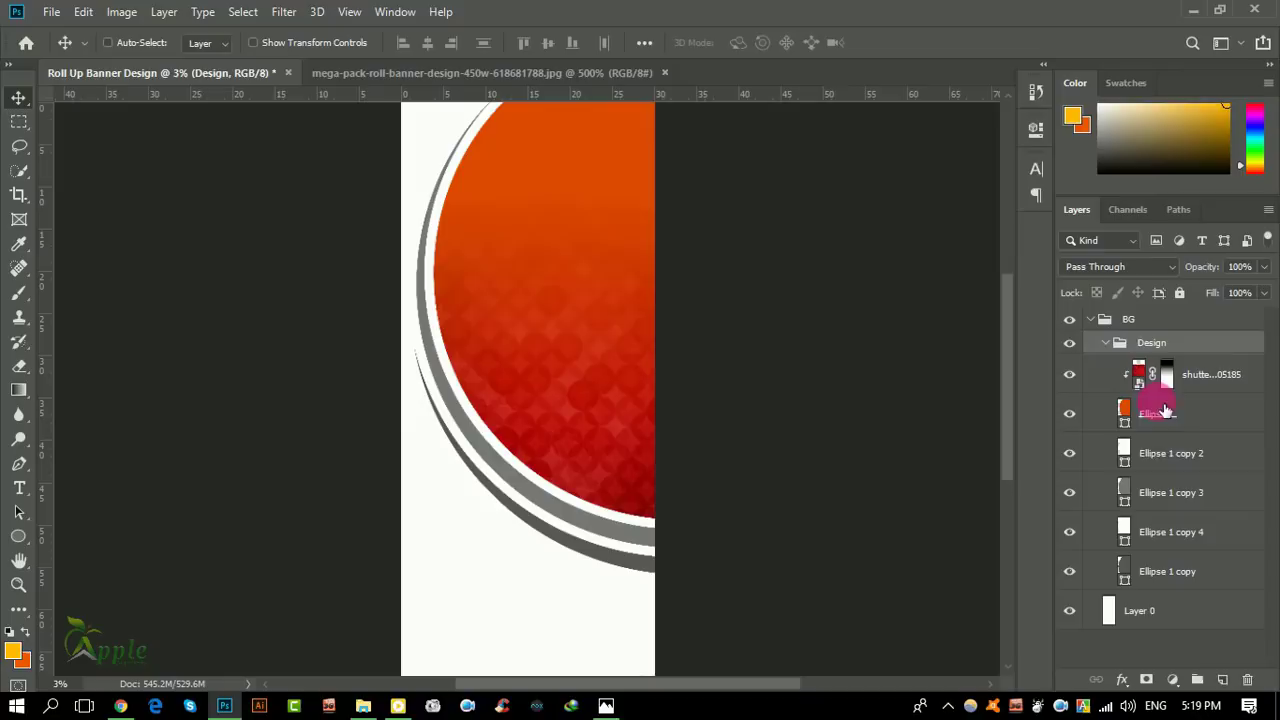
click(1193, 487)
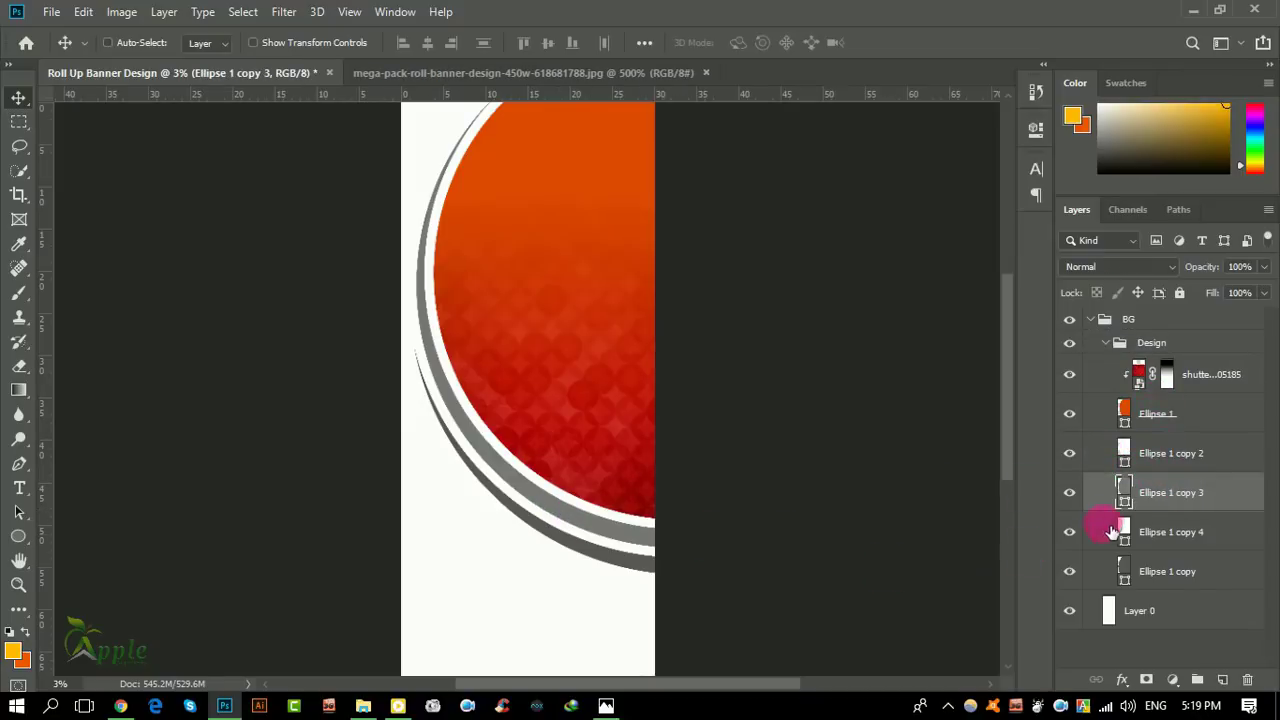
click(1070, 493)
double_click(1121, 491)
click(772, 433)
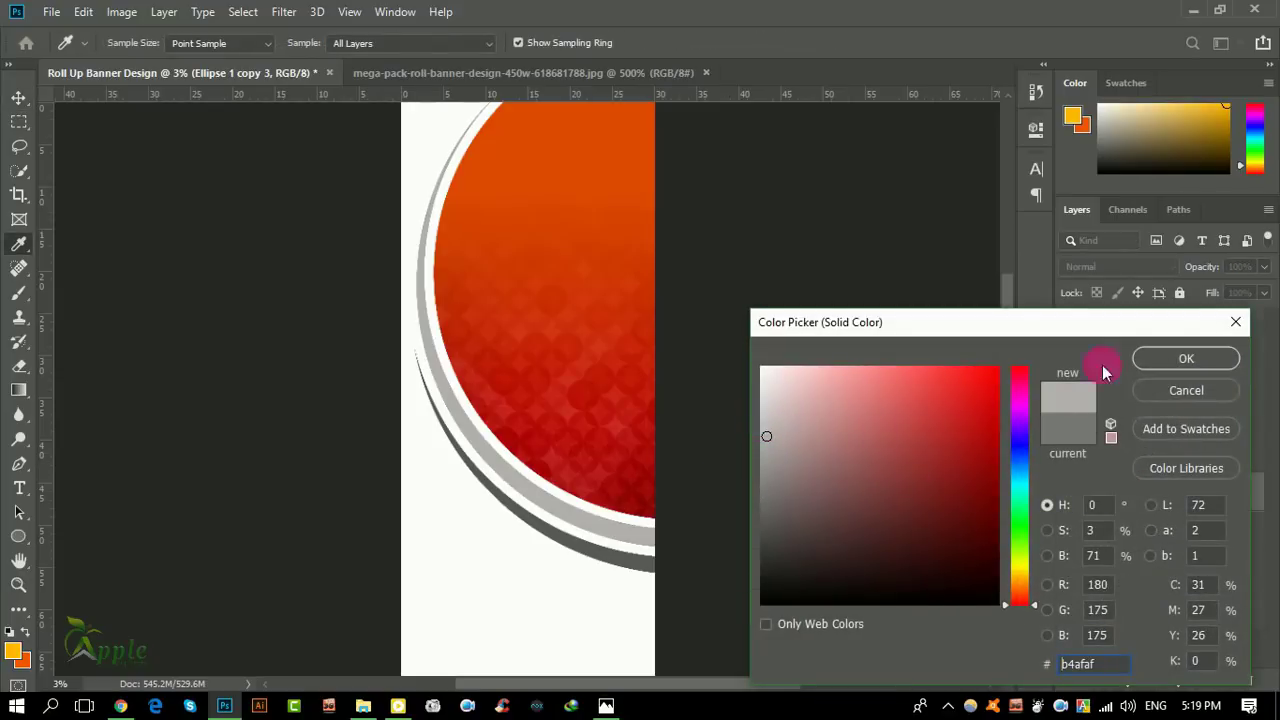
click(1145, 360)
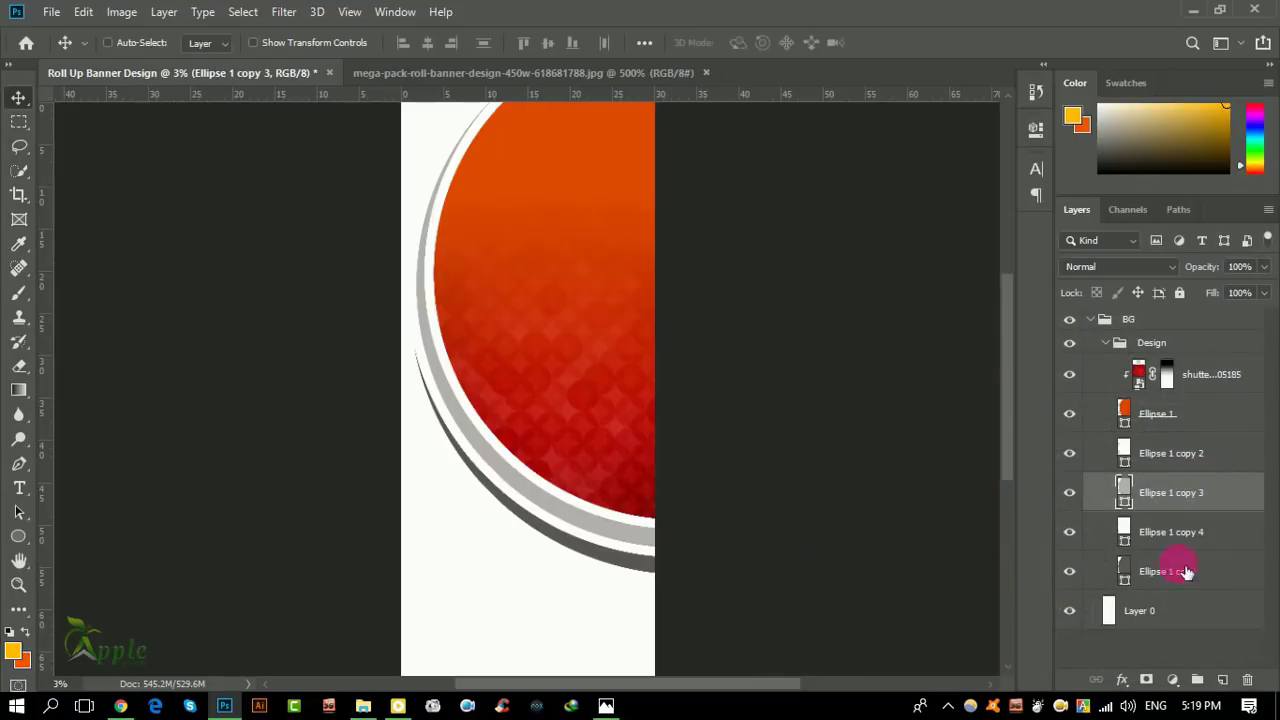
click(1145, 571)
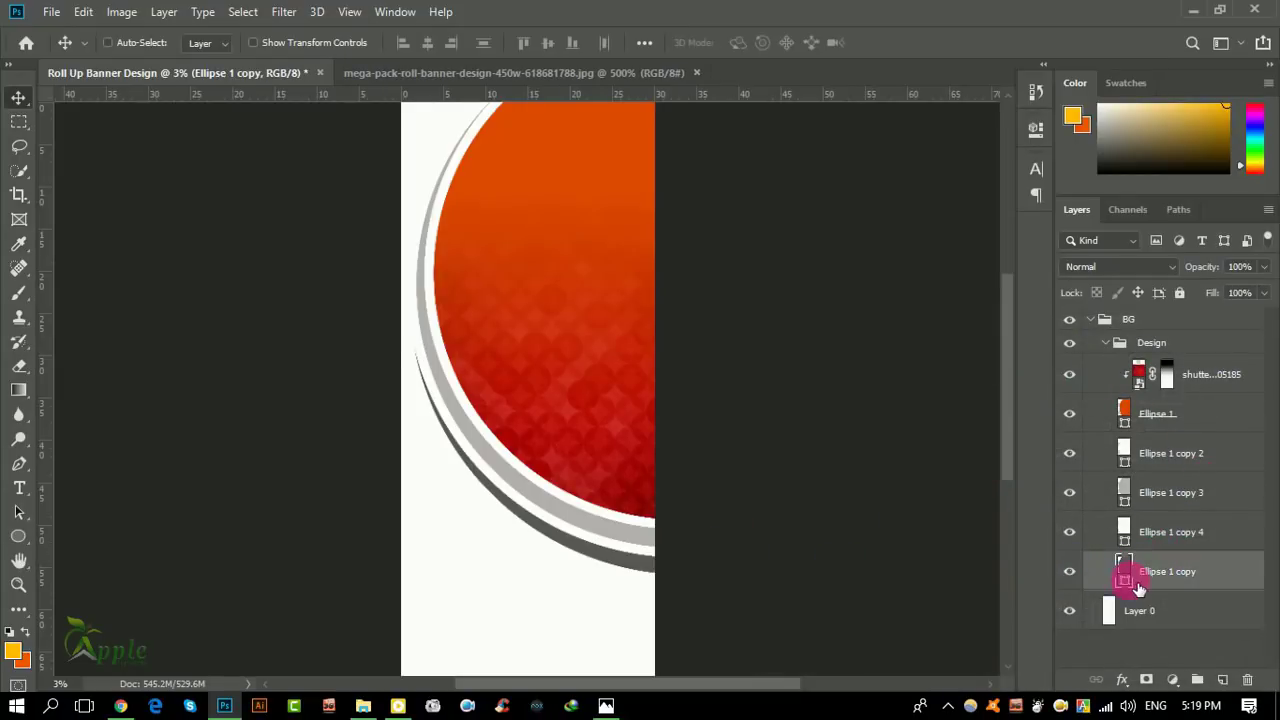
Step: Enable a Gradient Overlay on Ellipse 1 copy and browse maroon and red-to-pink presets
double_click(1236, 575)
drag(709, 237, 1218, 247)
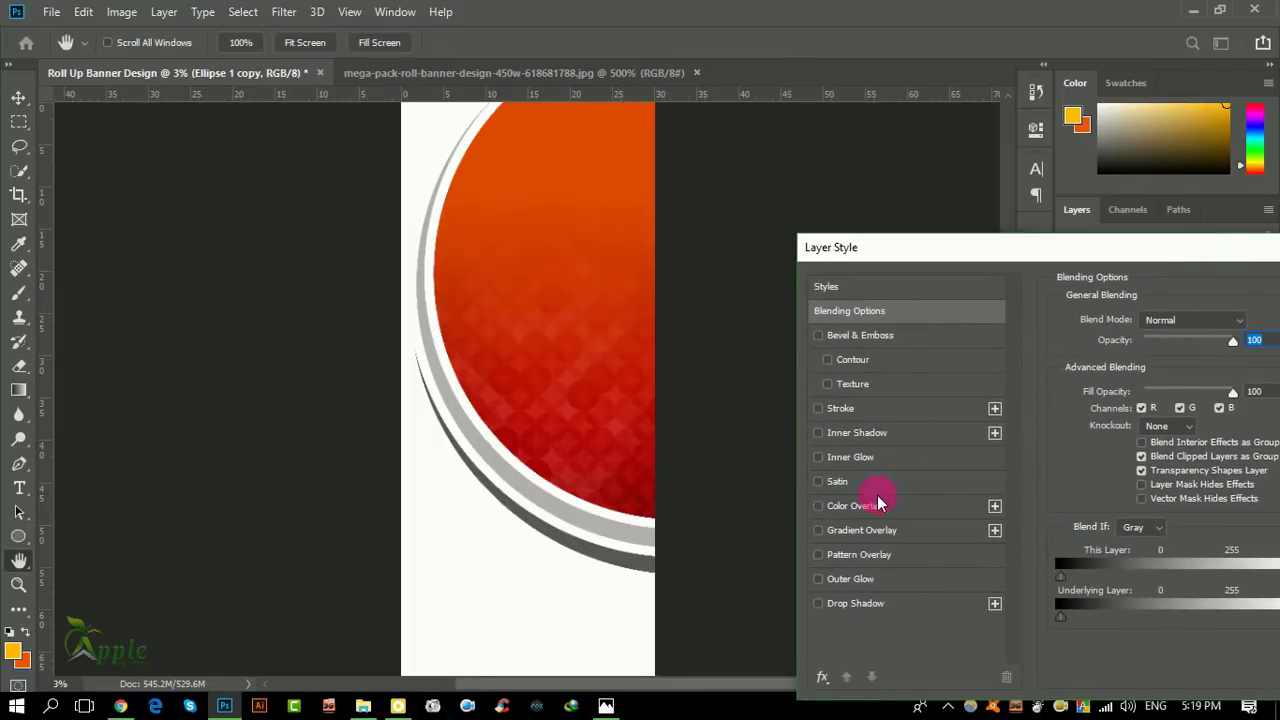
click(862, 530)
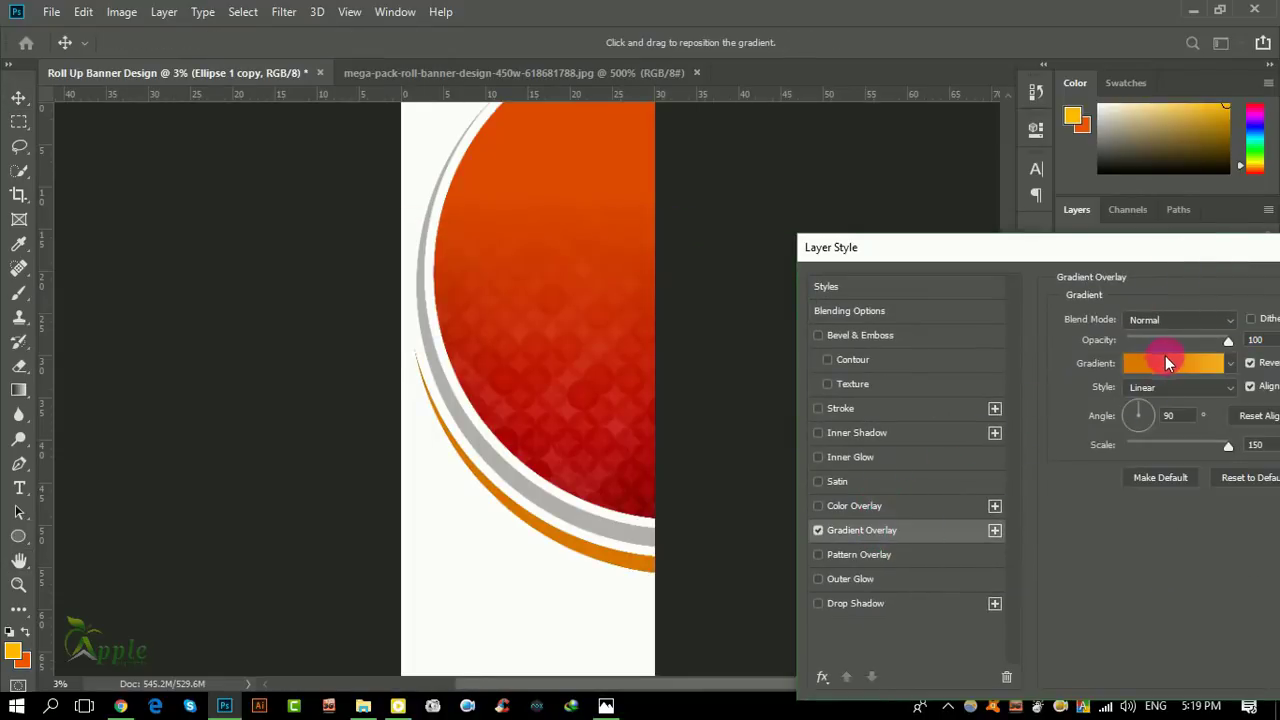
click(1167, 360)
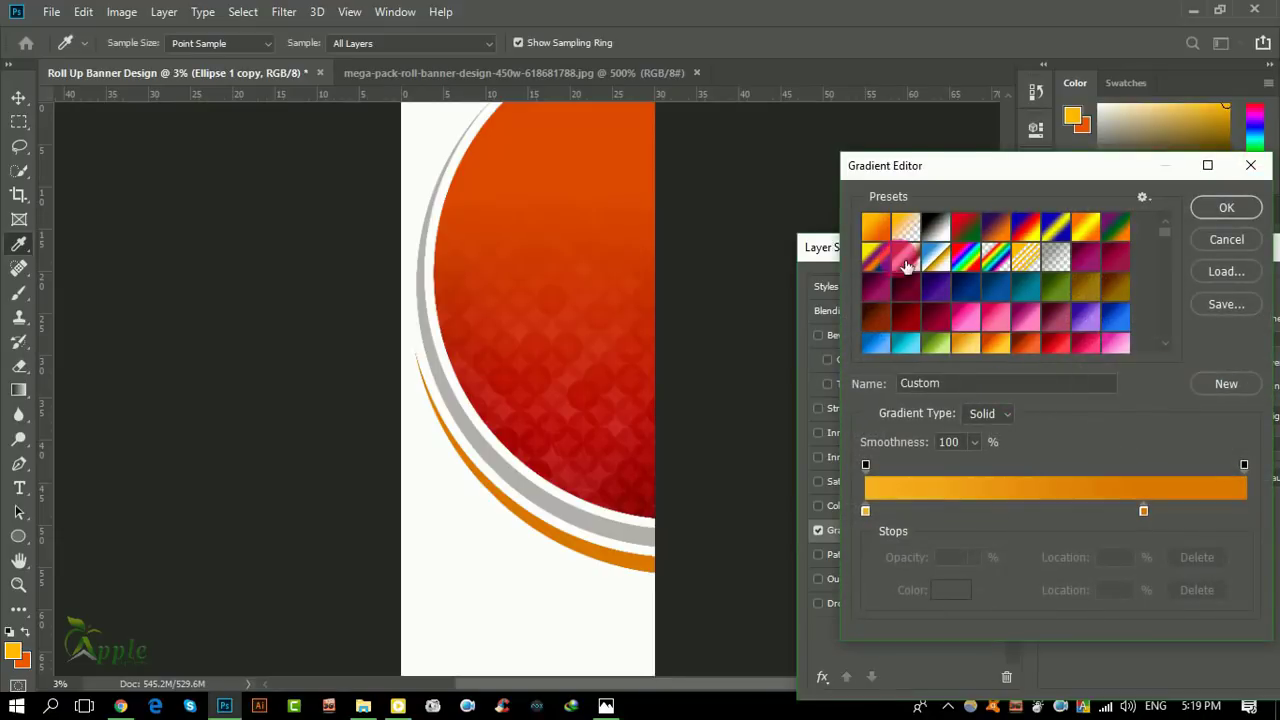
click(907, 290)
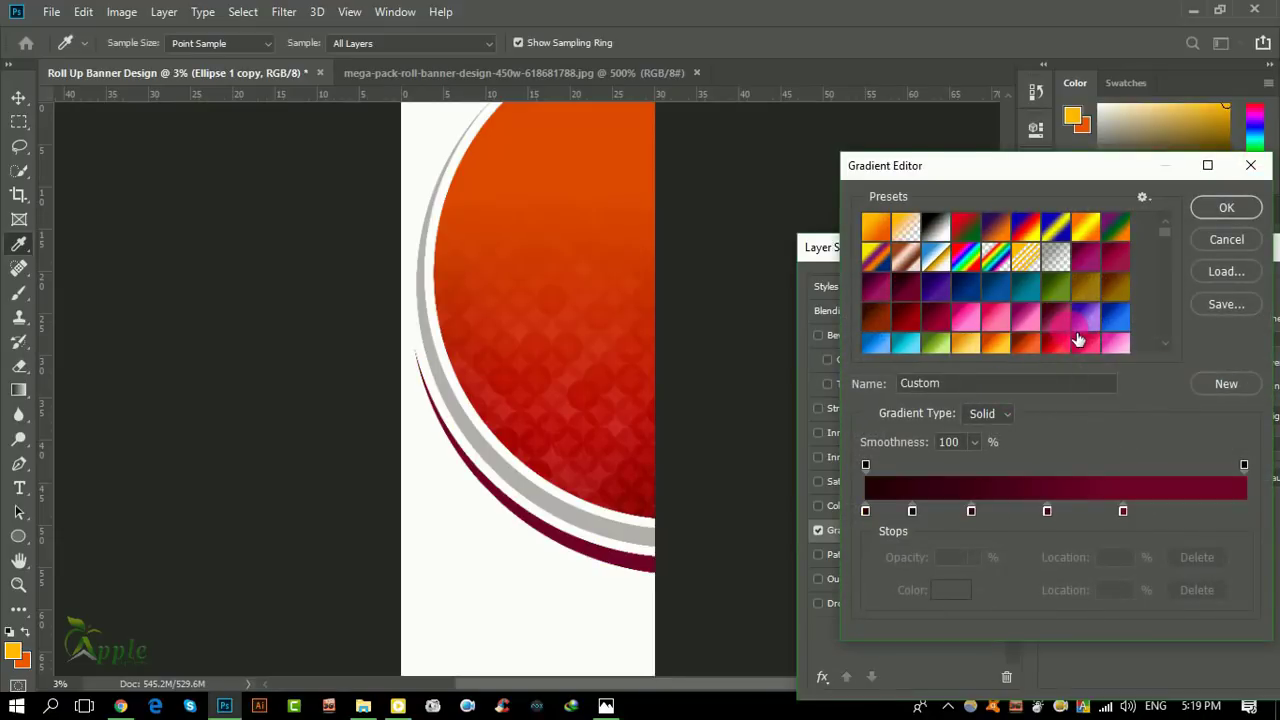
scroll(1078, 340, down, 1)
click(1084, 317)
Step: Choose the dark-red-to-orange gradient preset and set the overlay scale to 150%
scroll(1066, 328, down, 1)
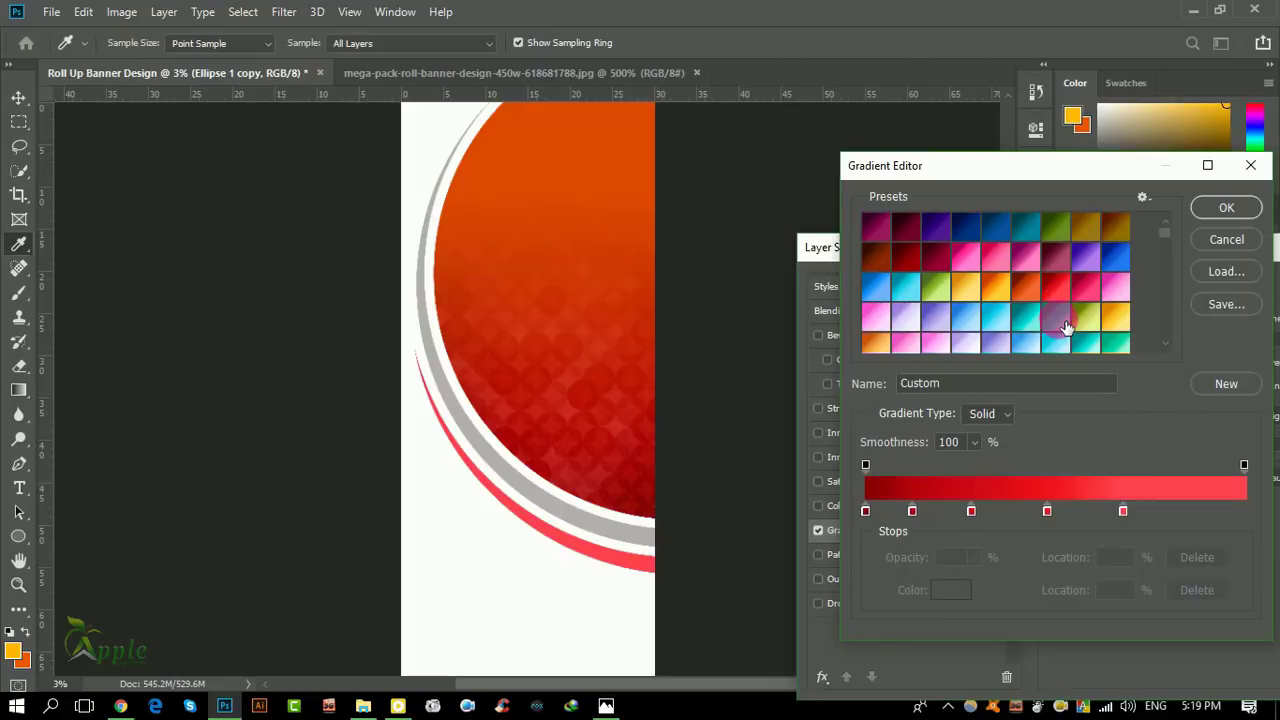
scroll(1067, 328, down, 1)
click(1022, 254)
click(1083, 269)
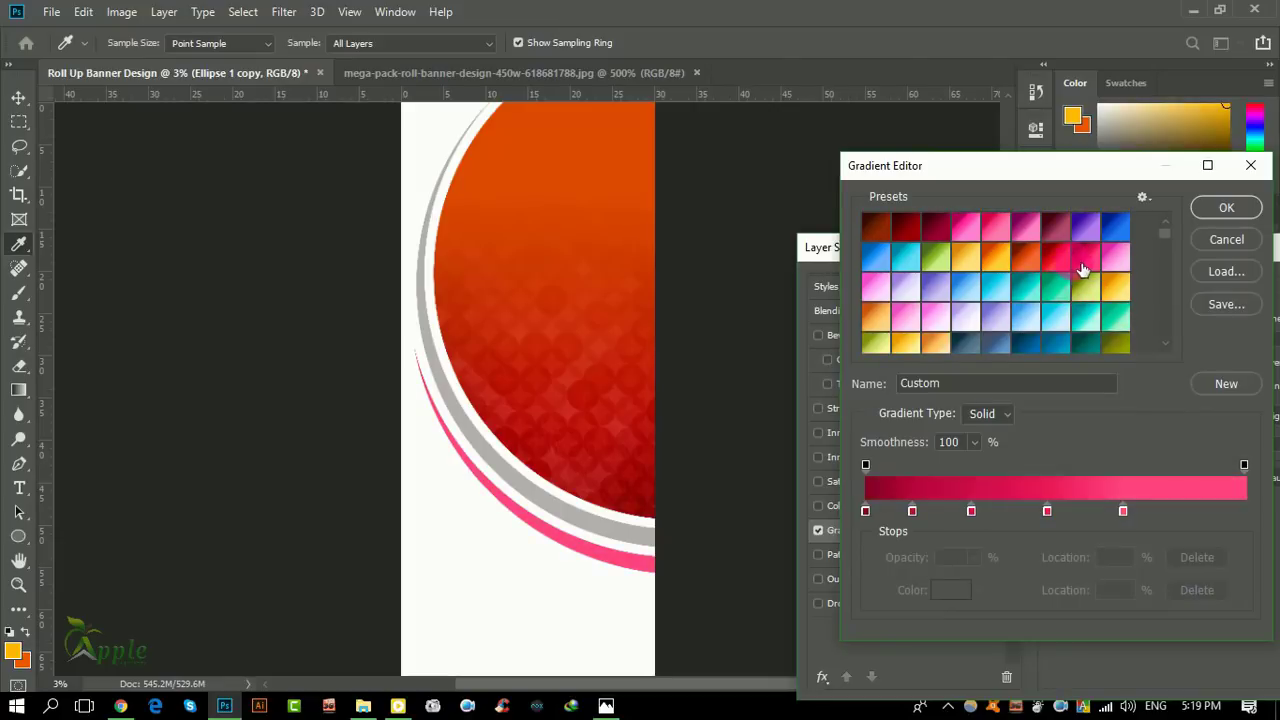
click(1038, 266)
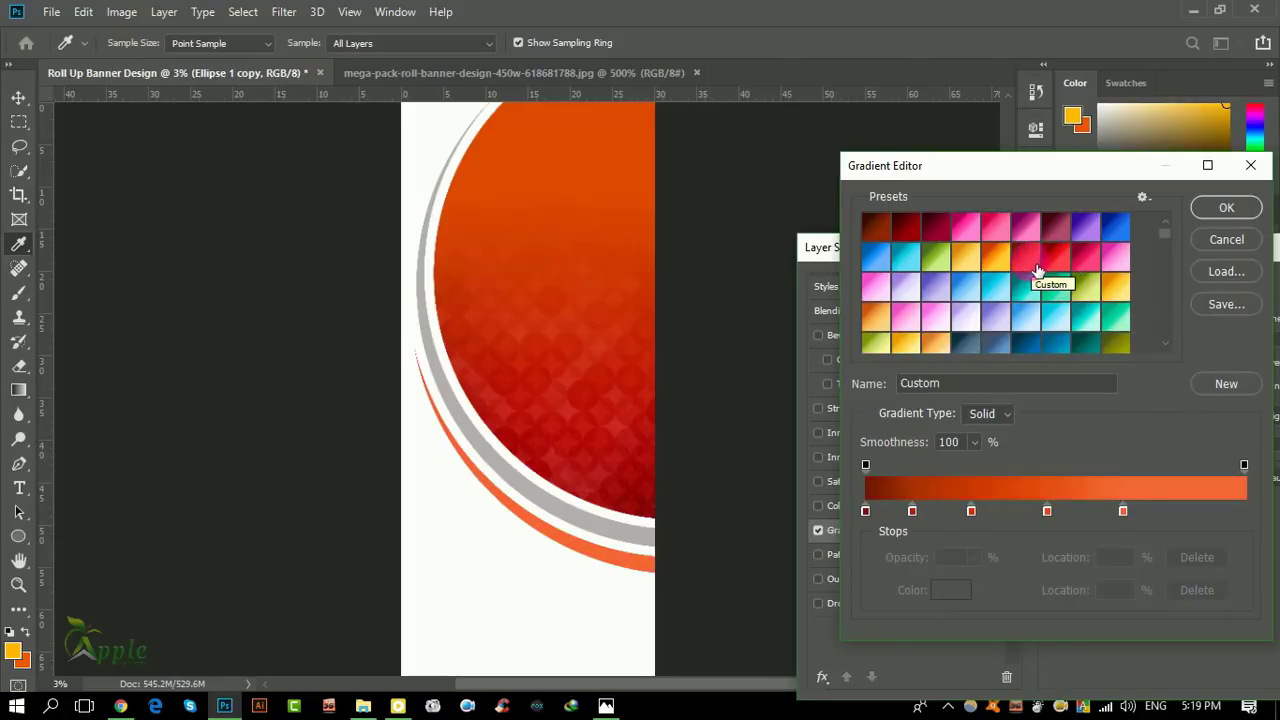
click(1068, 388)
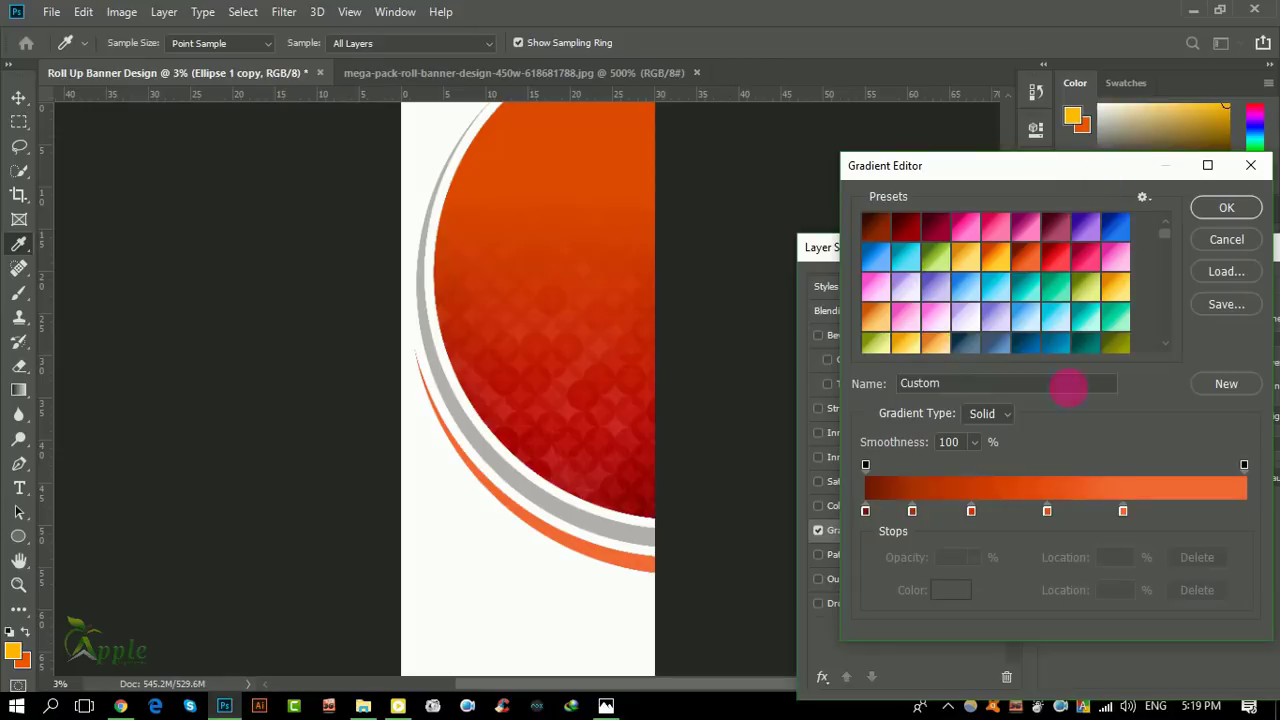
click(1214, 214)
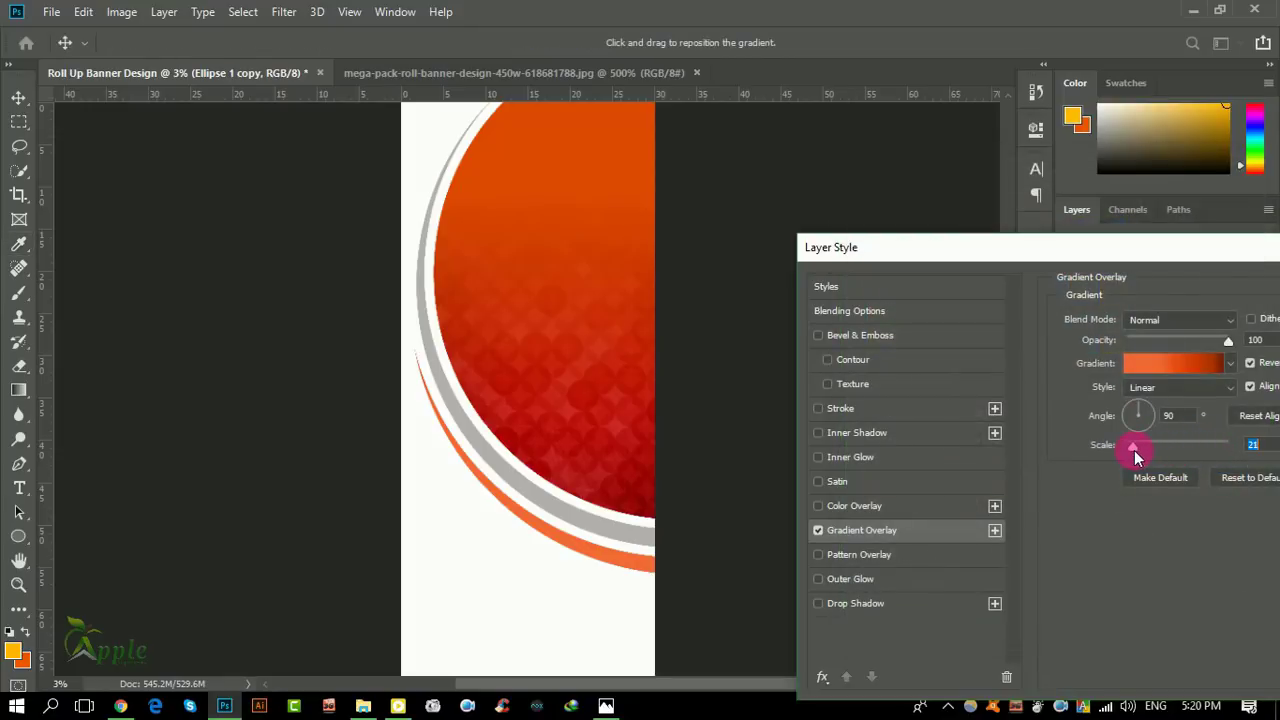
drag(1134, 450, 1234, 450)
drag(1138, 257, 1049, 252)
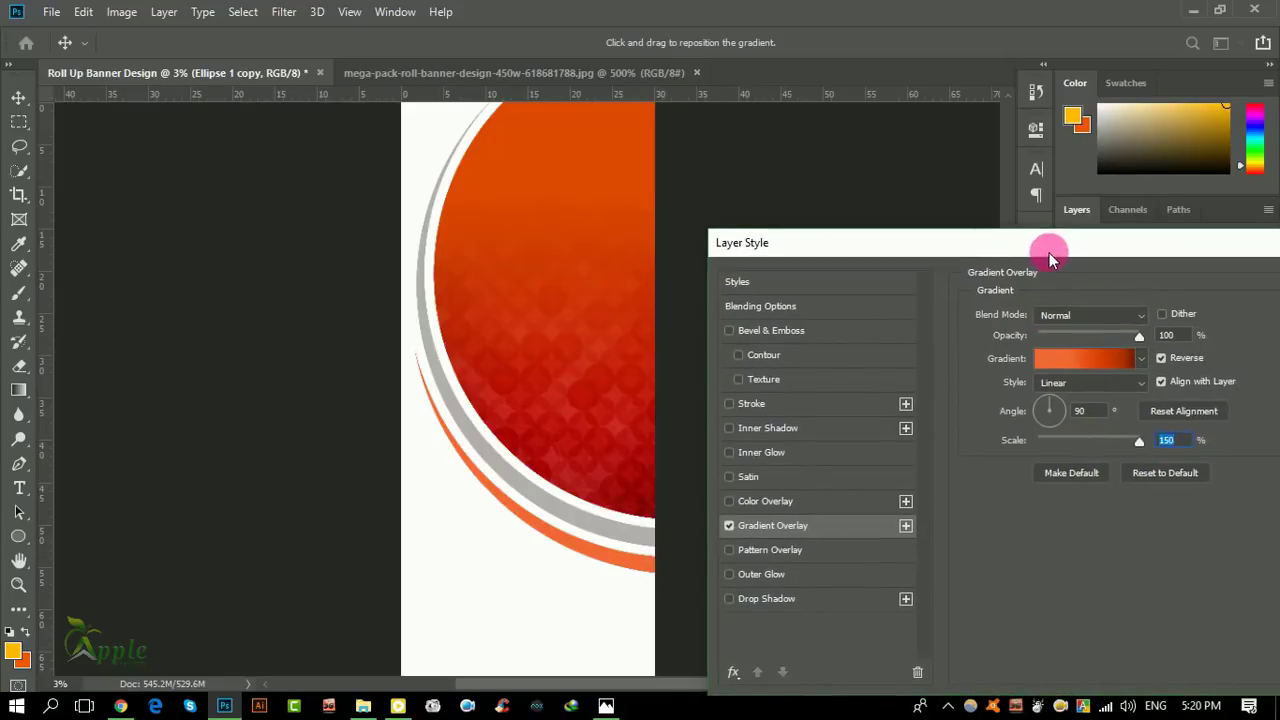
click(1073, 358)
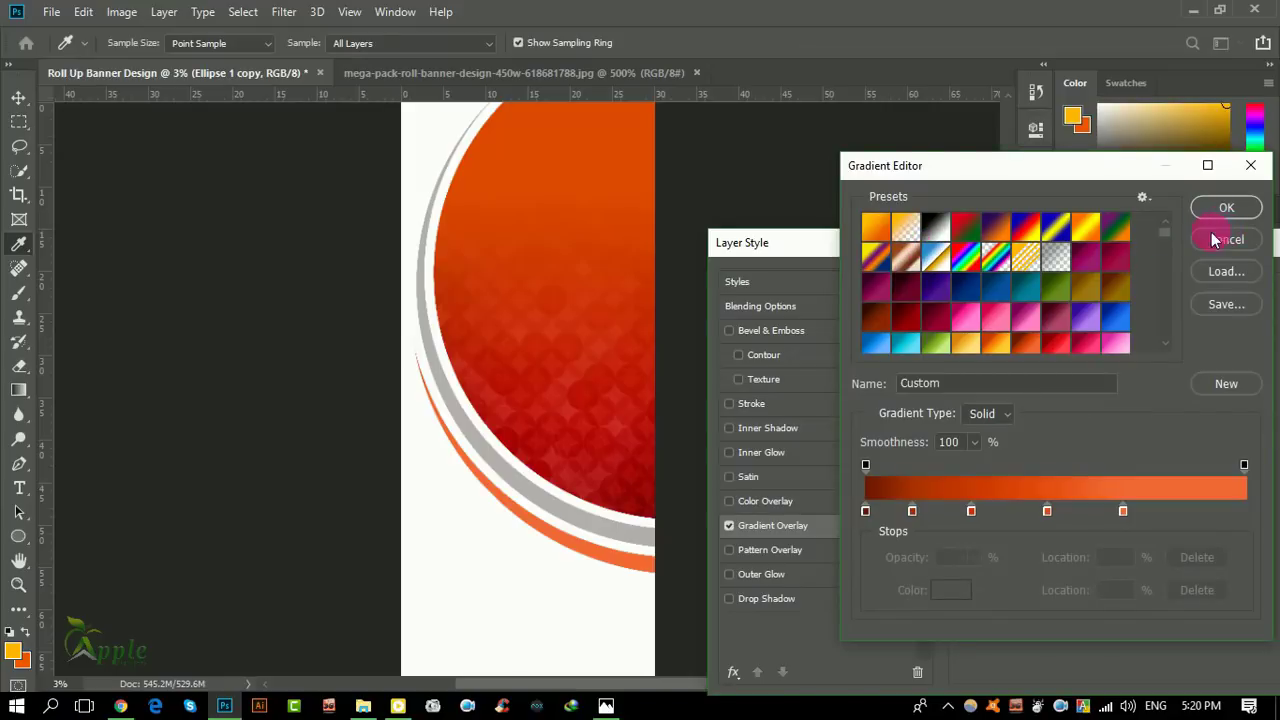
Step: Build an orange (ff7b05) to red (e10100) gradient starting from the Foreground to Background preset
click(876, 227)
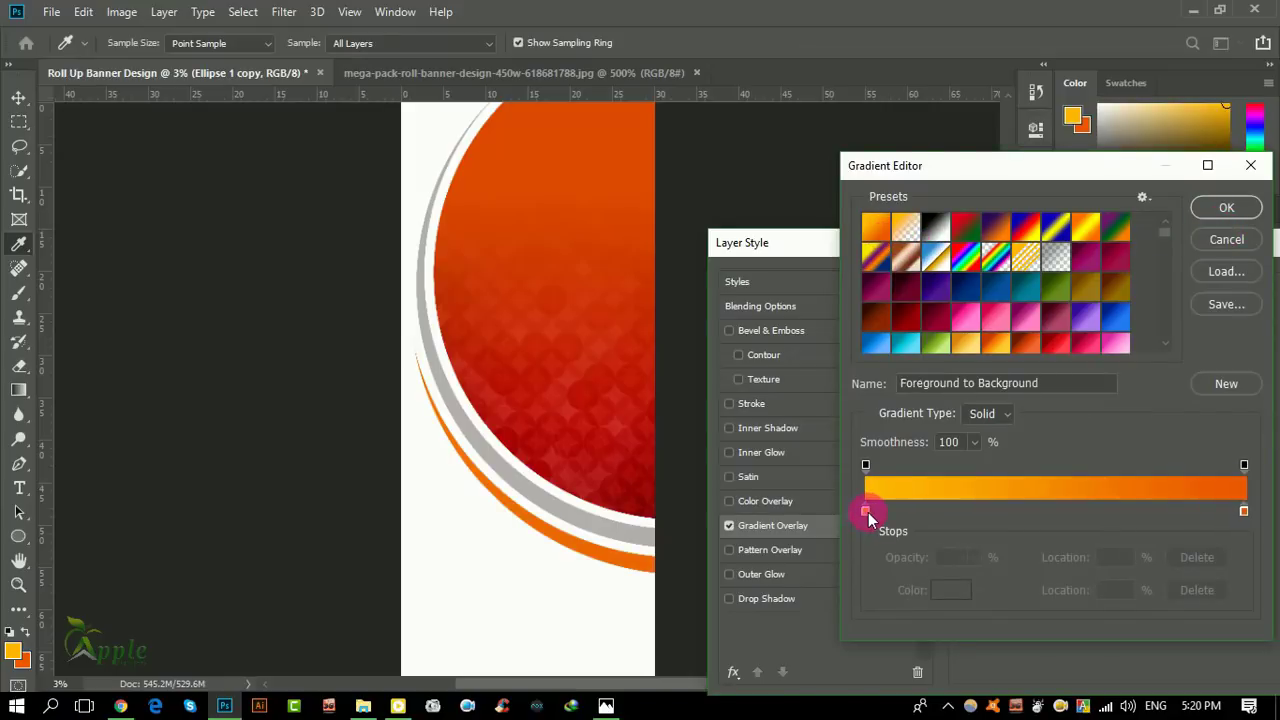
double_click(1243, 511)
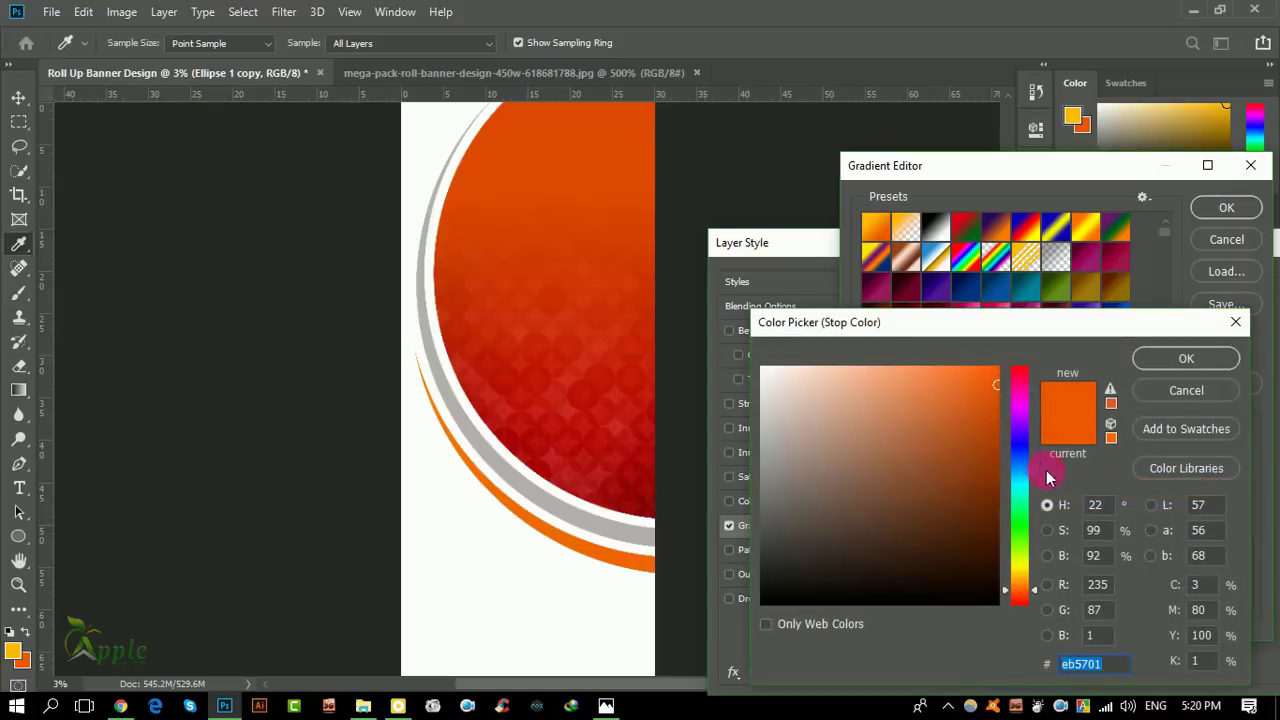
click(612, 503)
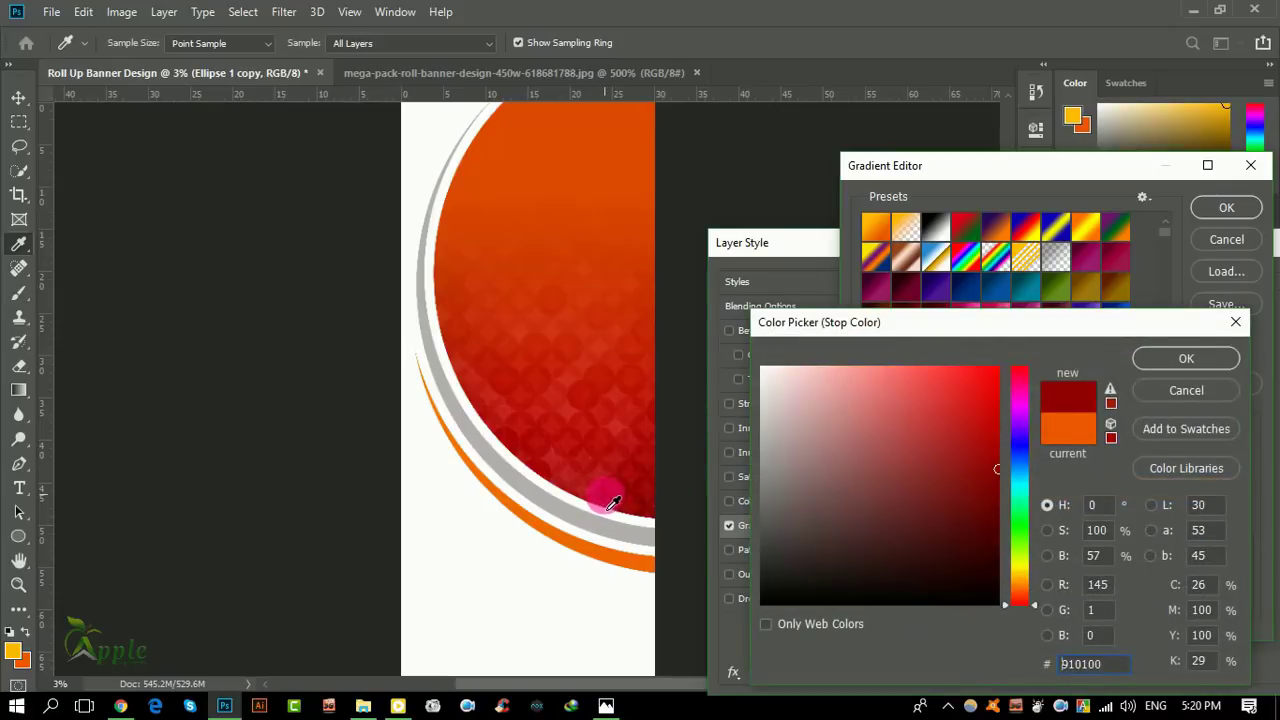
drag(612, 503, 598, 466)
click(998, 394)
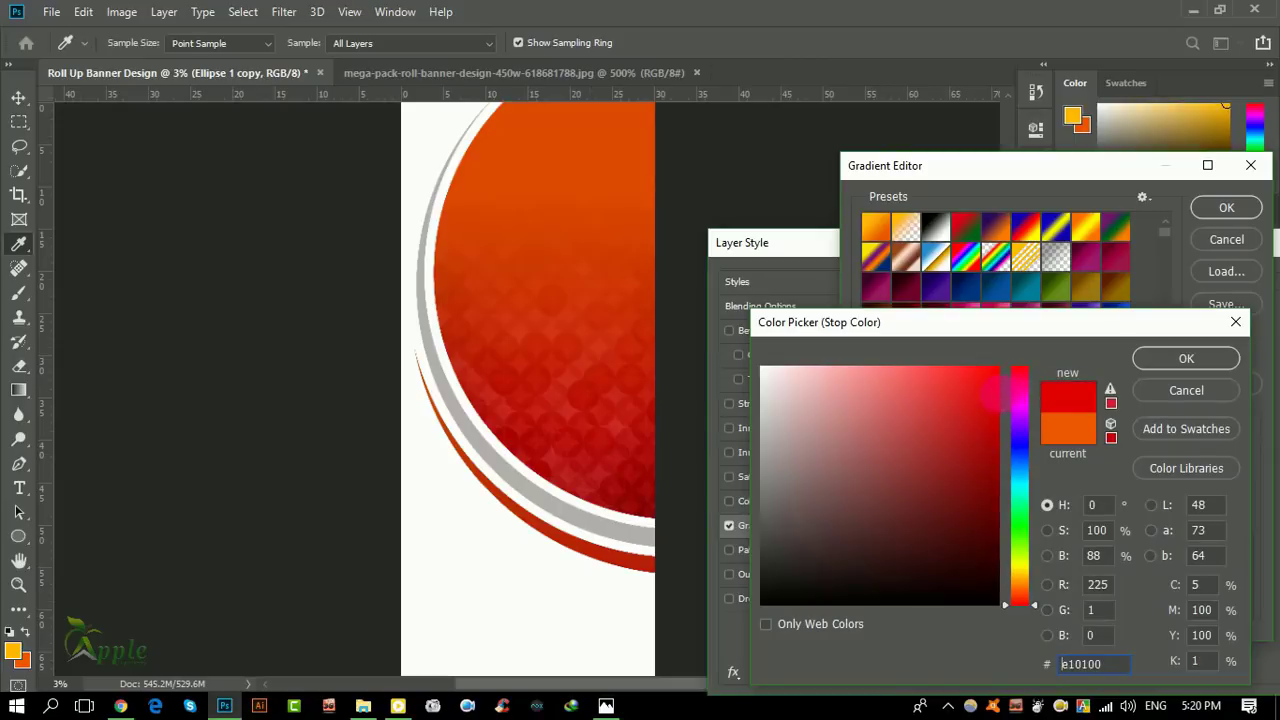
click(1187, 359)
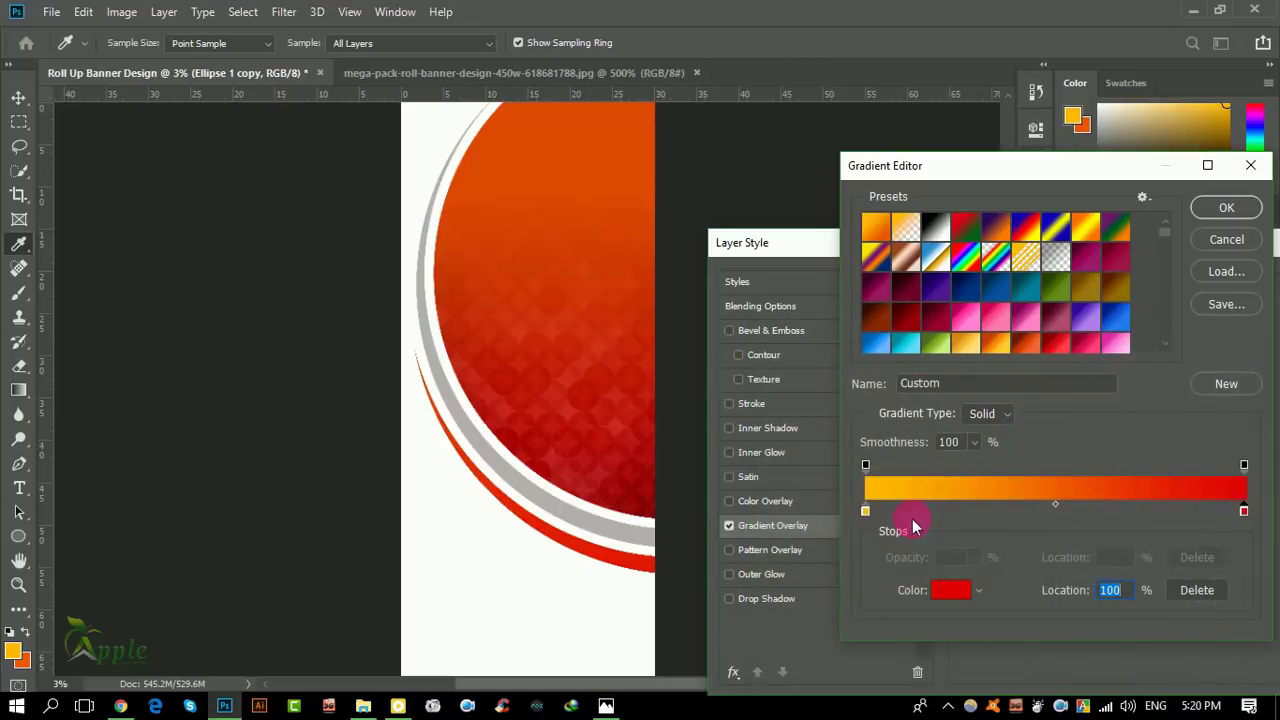
double_click(866, 512)
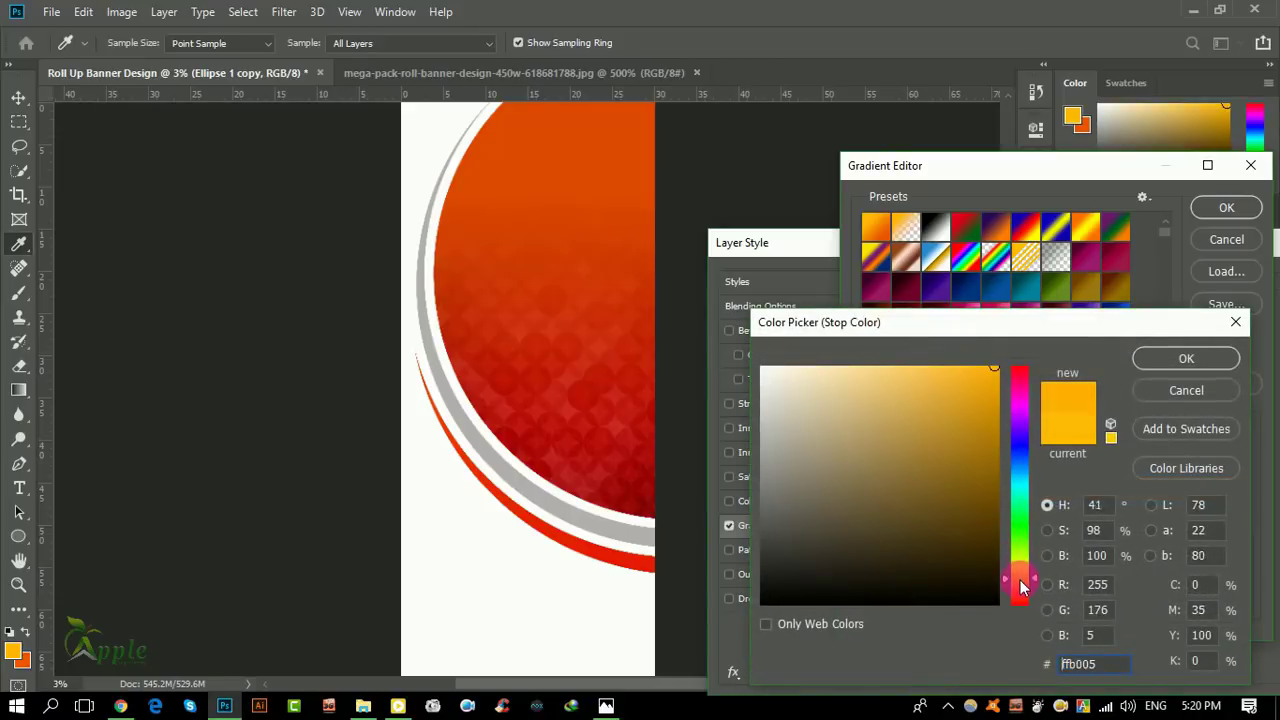
drag(1020, 580, 1020, 586)
click(1210, 358)
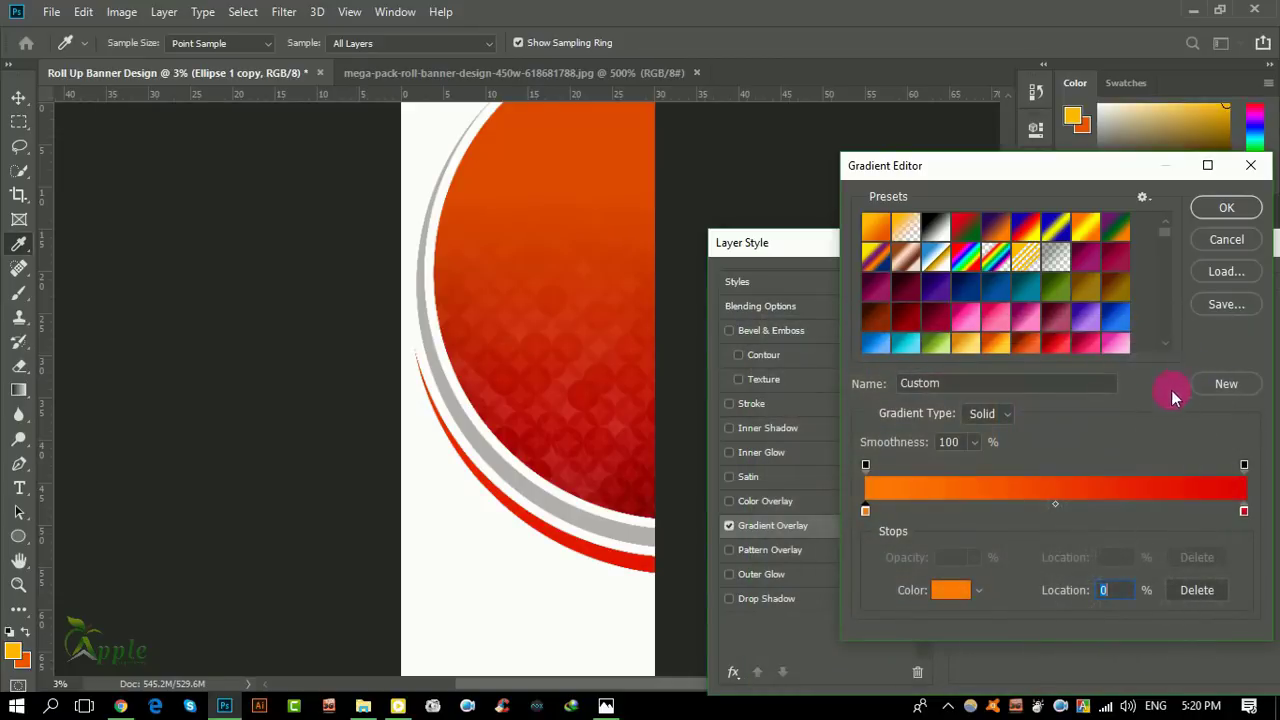
click(1250, 203)
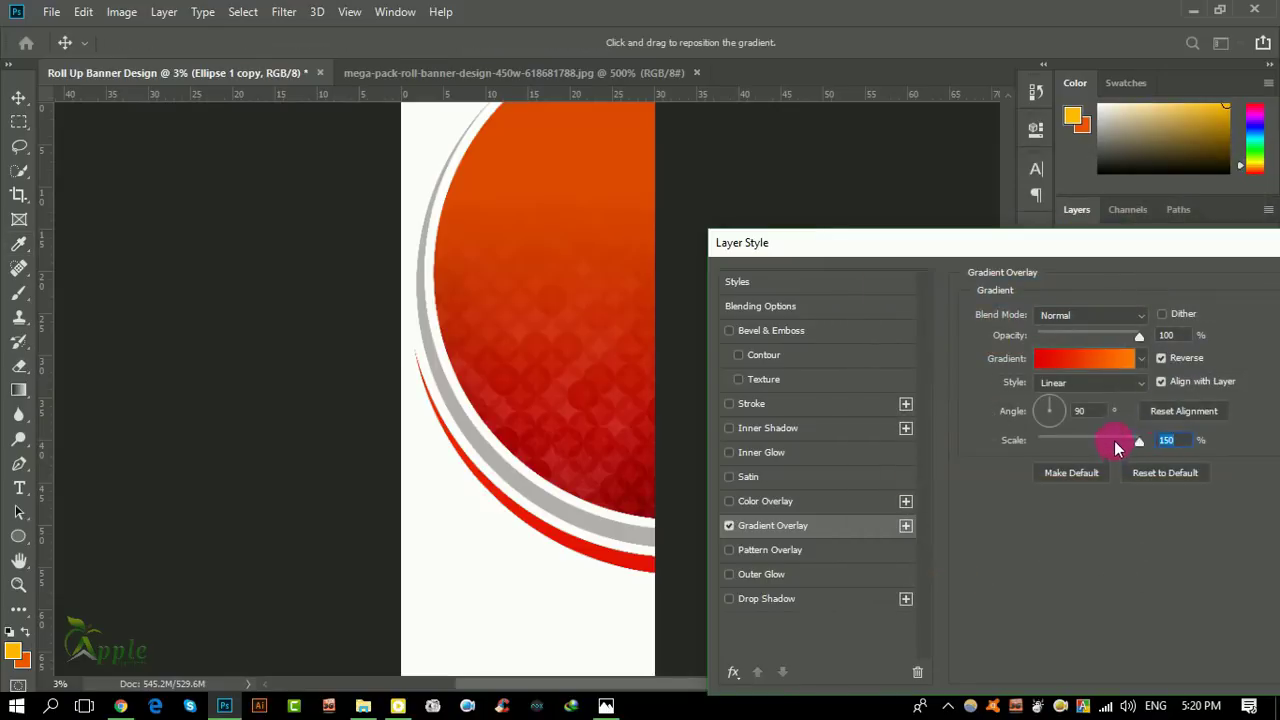
Step: Scale the arc's gradient overlay to 86%, reposition it along the outer arc, and apply it
mouse_move(1033, 452)
mouse_down()
mouse_move(1096, 440)
mouse_move(1088, 448)
mouse_up()
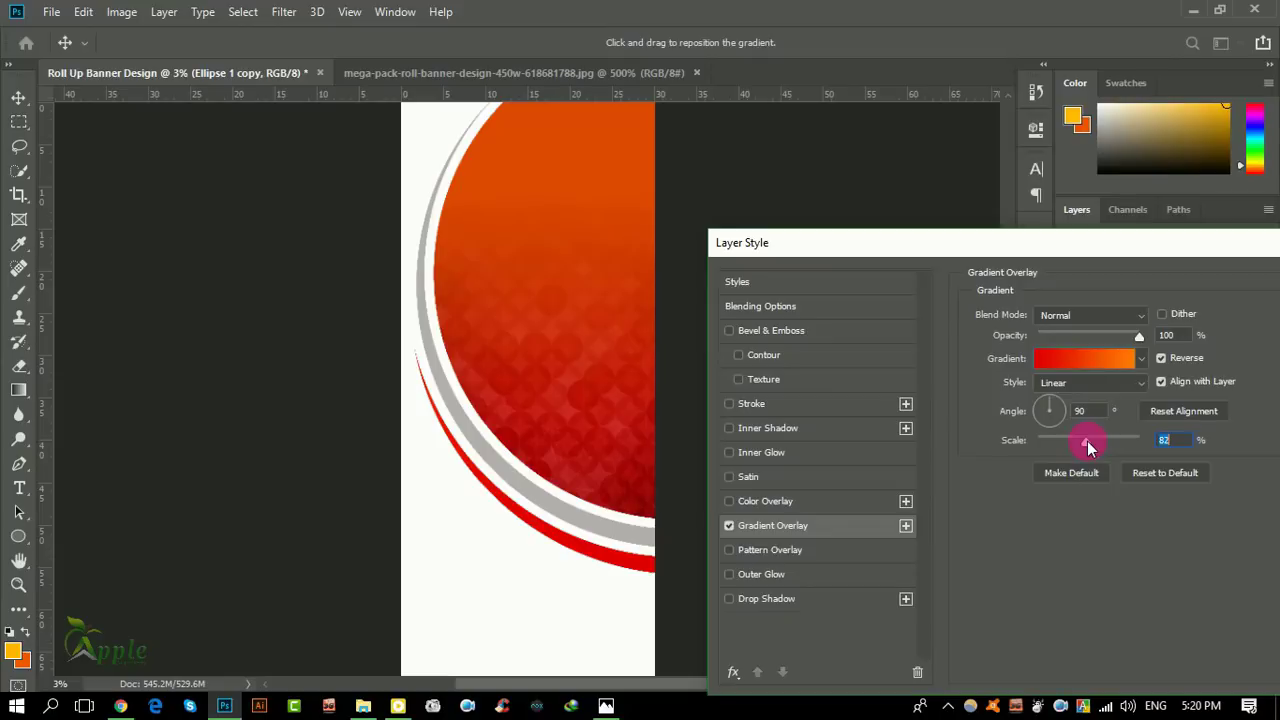
mouse_move(465, 486)
mouse_down()
mouse_move(580, 529)
mouse_move(665, 629)
mouse_move(580, 551)
mouse_move(646, 600)
mouse_move(536, 543)
mouse_up()
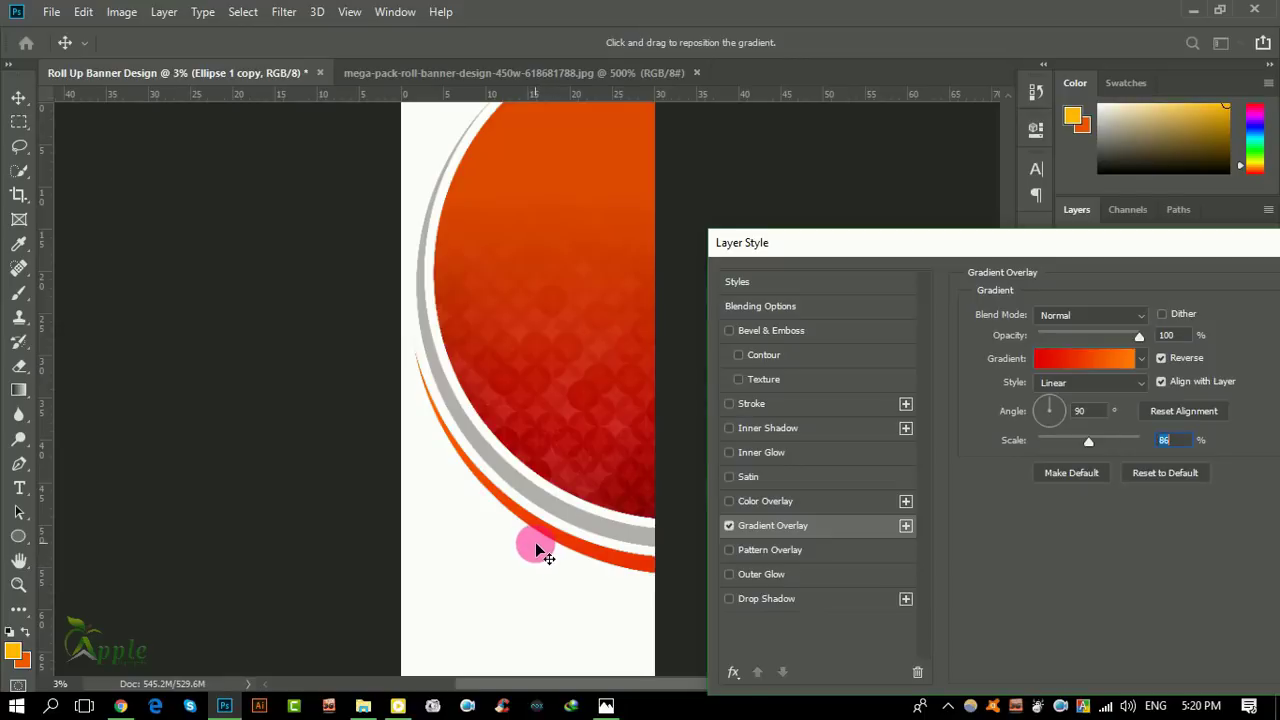
drag(1068, 253, 703, 311)
click(971, 347)
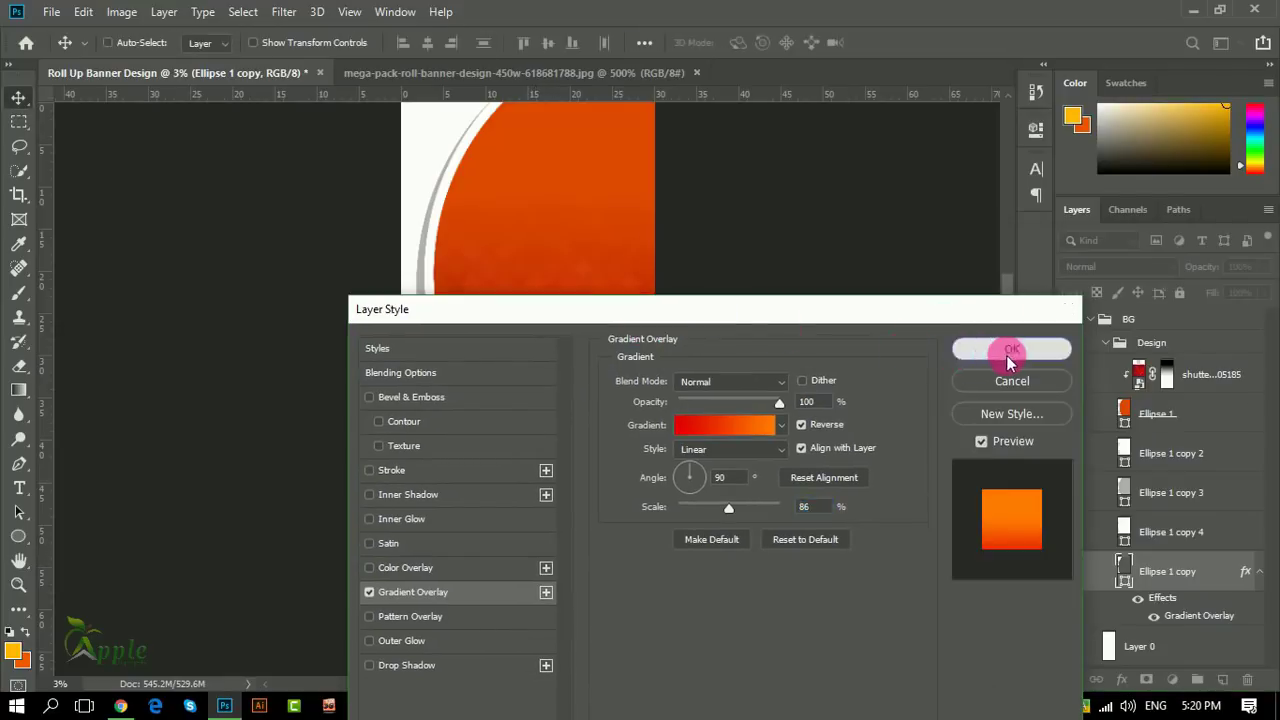
click(1095, 322)
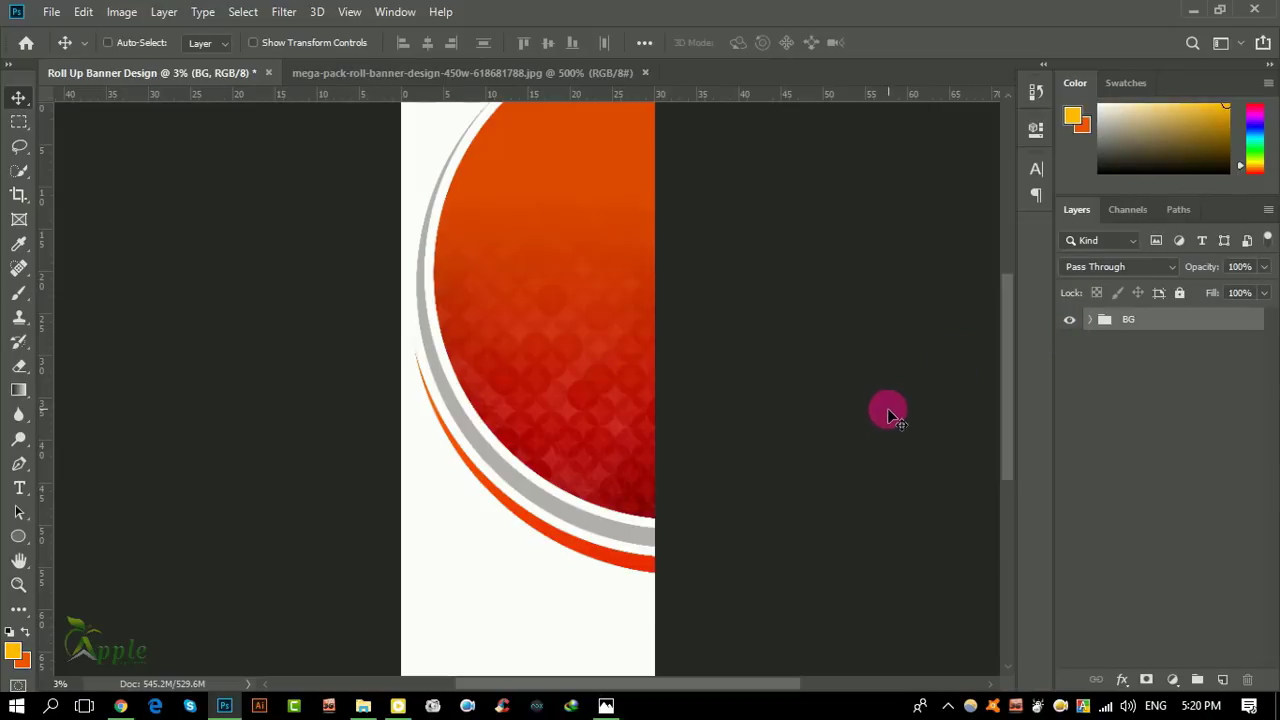
Step: Add an Akrobat 18 pt white 'APPLE GRAPHIC' text layer near the circle's top
click(19, 488)
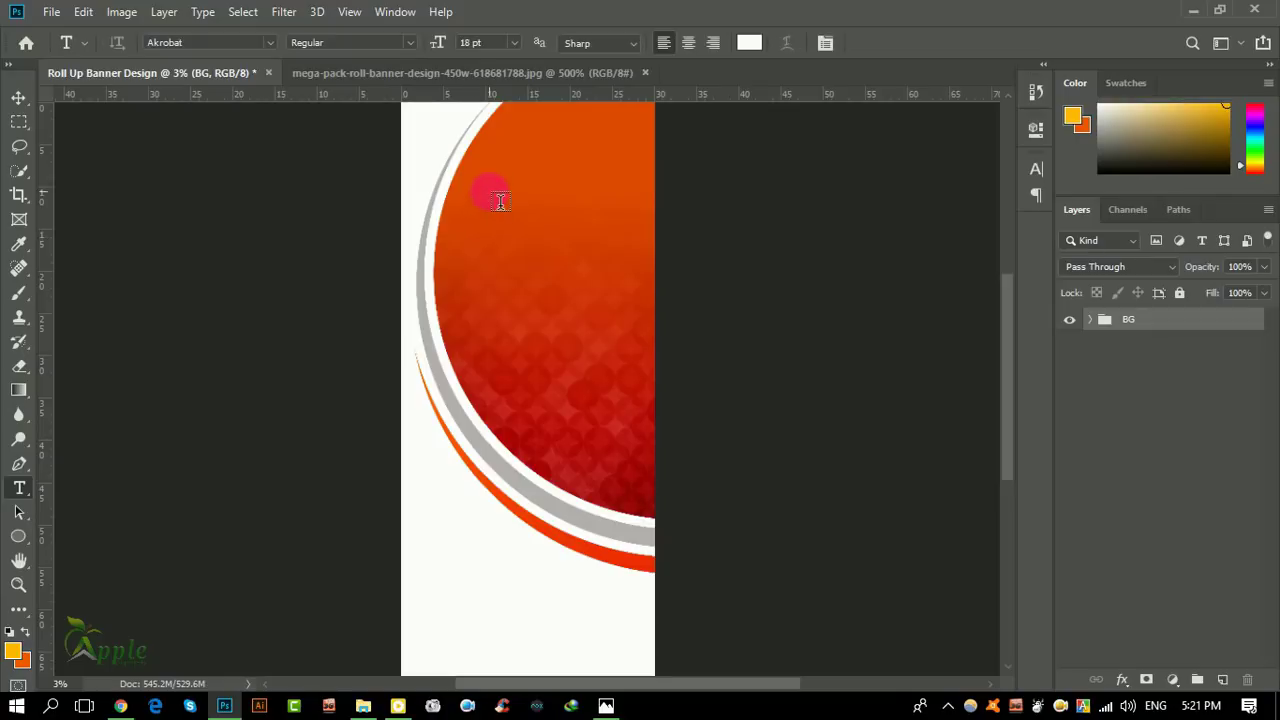
key(ctrl+plus)
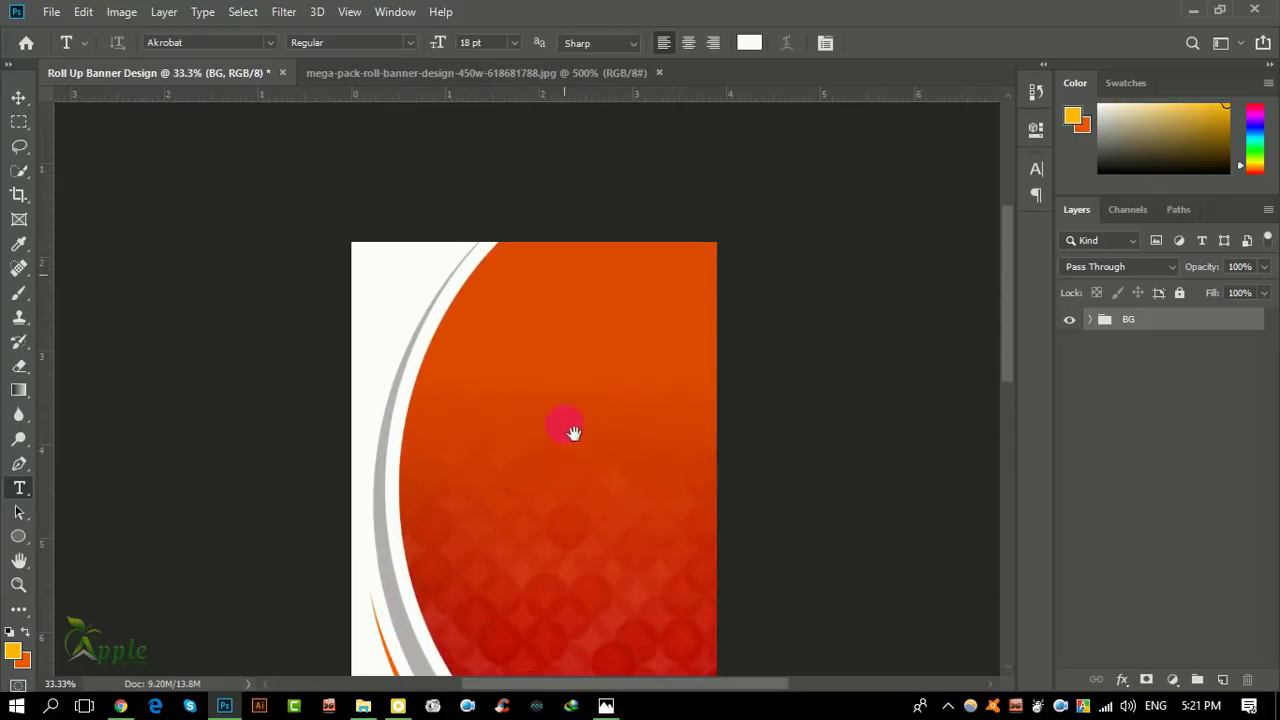
click(500, 348)
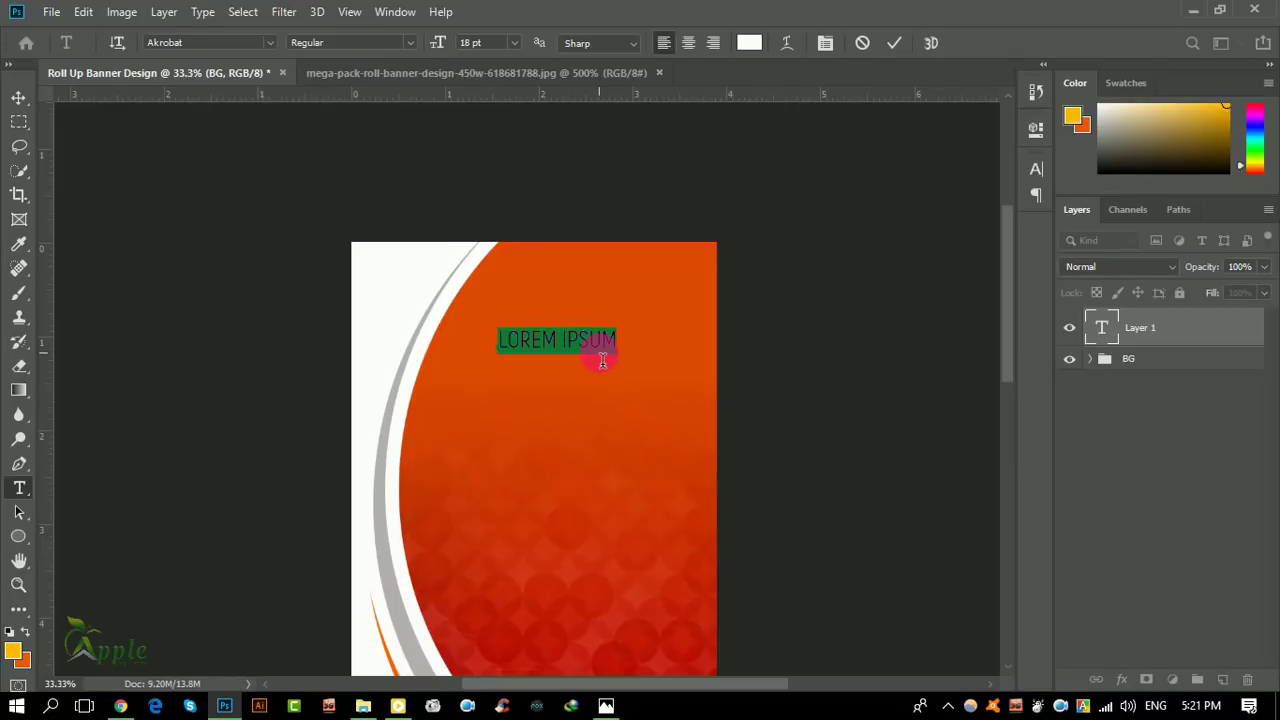
text(y)
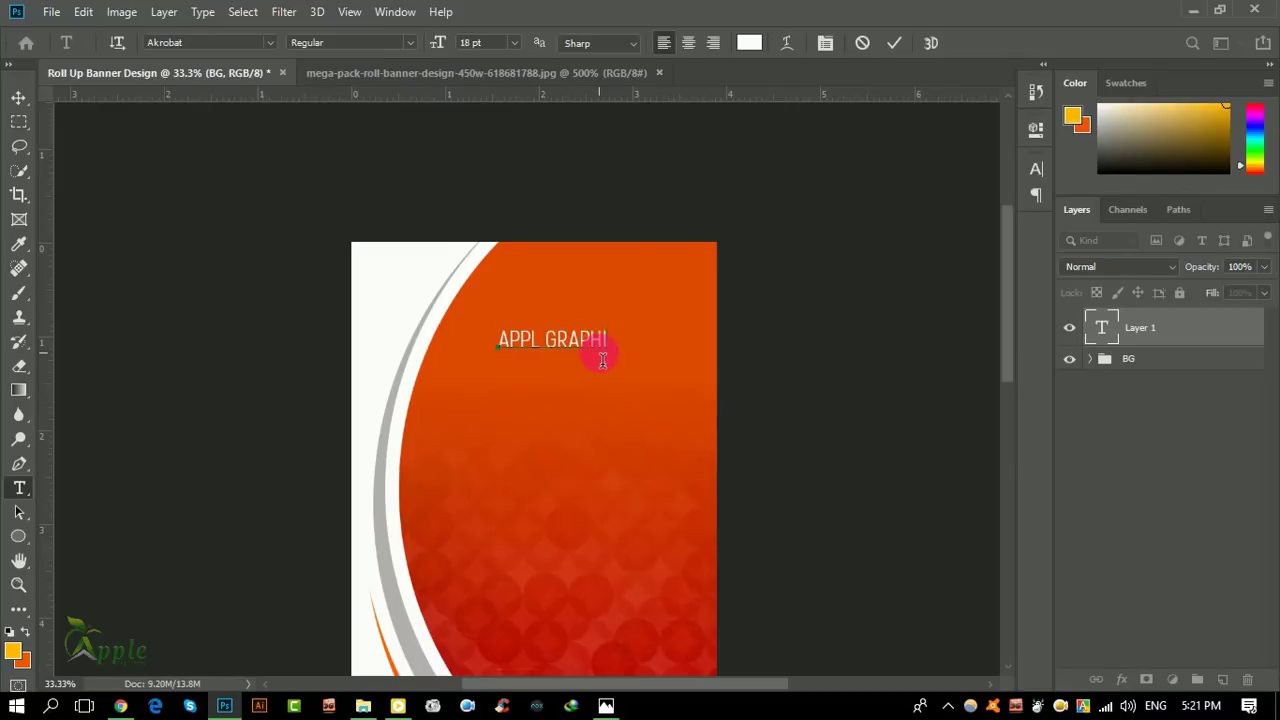
text(E)
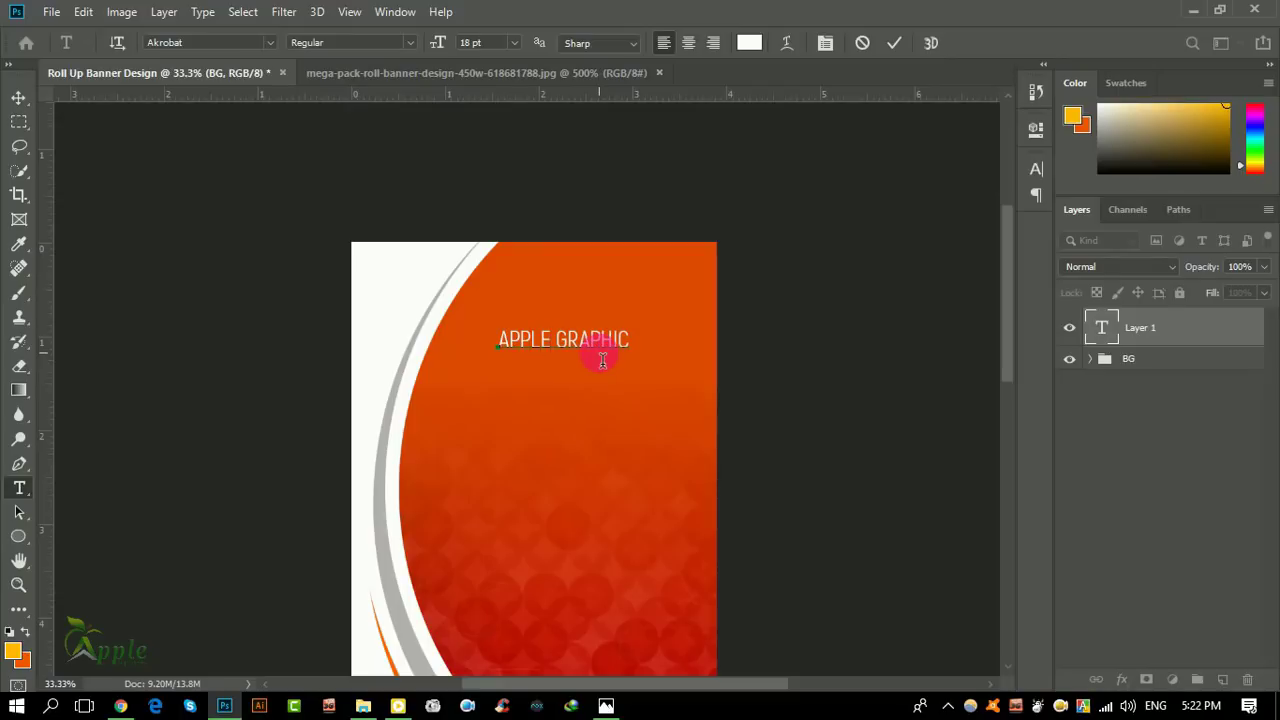
click(893, 42)
Step: Right-align APPLE GRAPHIC and move it to the top right of the circle
click(19, 98)
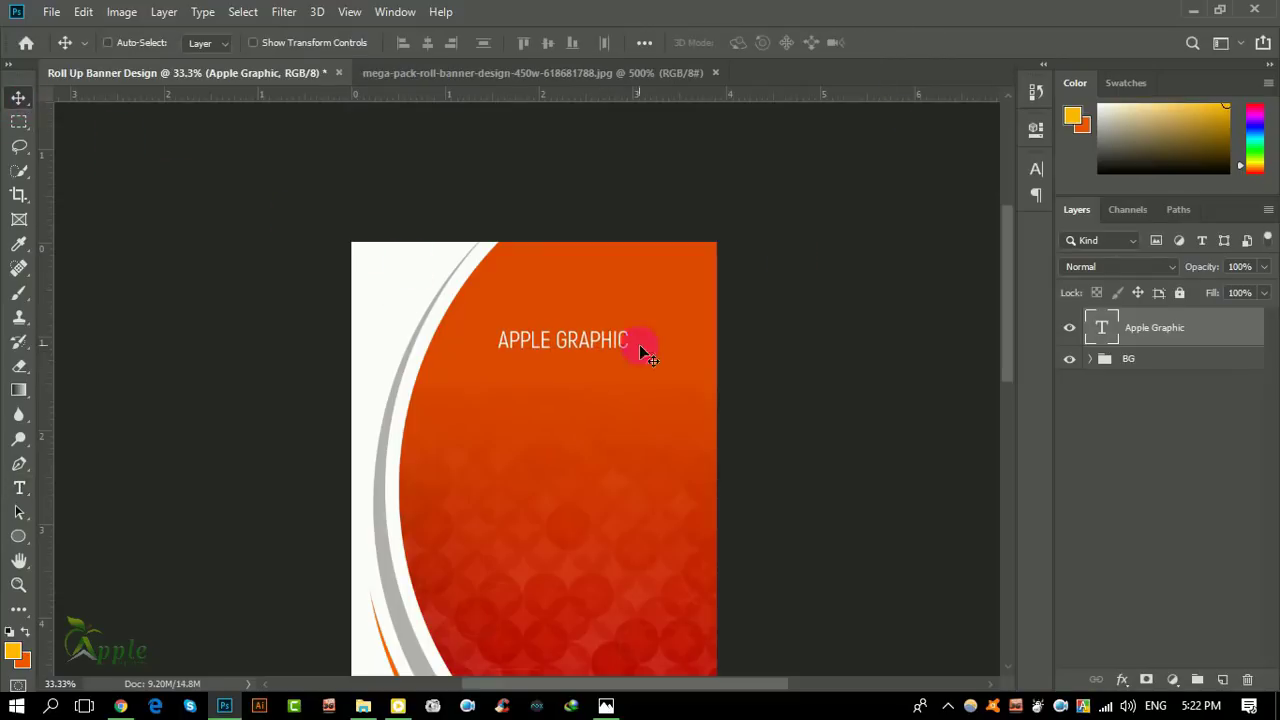
click(19, 487)
click(714, 44)
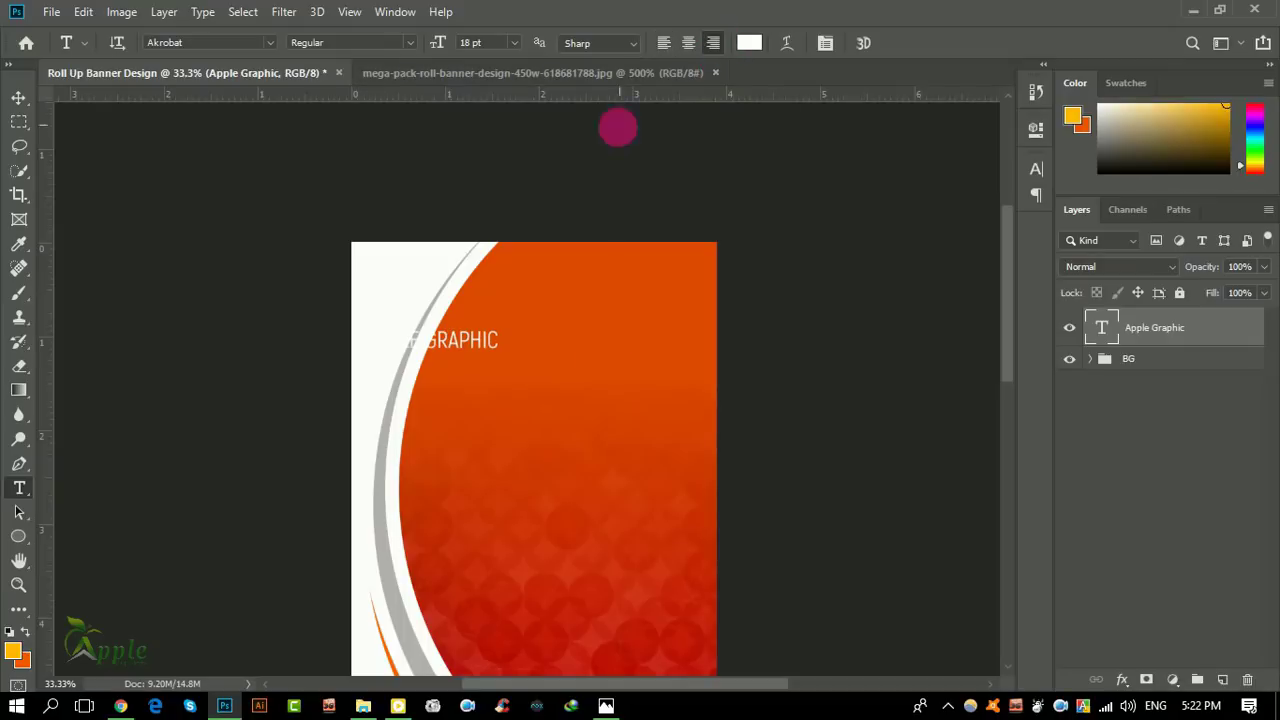
click(19, 98)
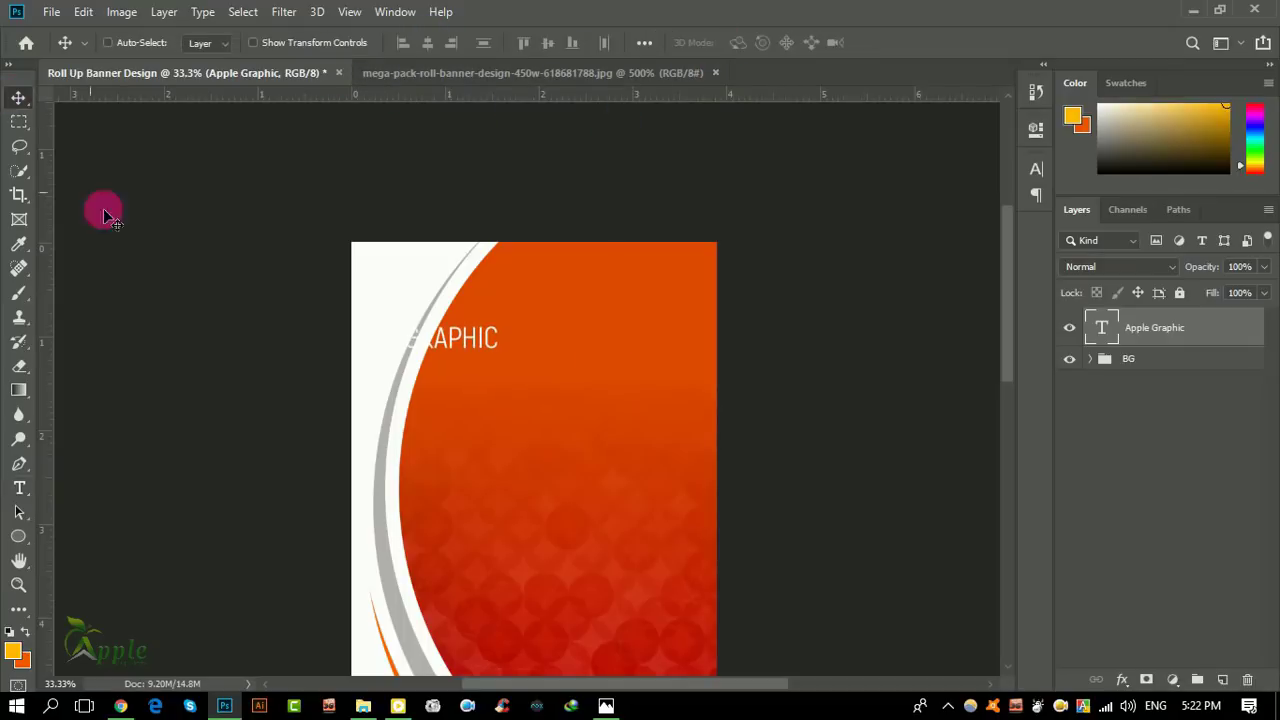
drag(480, 345, 665, 306)
Step: Add a 12 pt FREE GRAPHIC TUTORIALS line positioned just beneath the headline
click(19, 487)
click(608, 386)
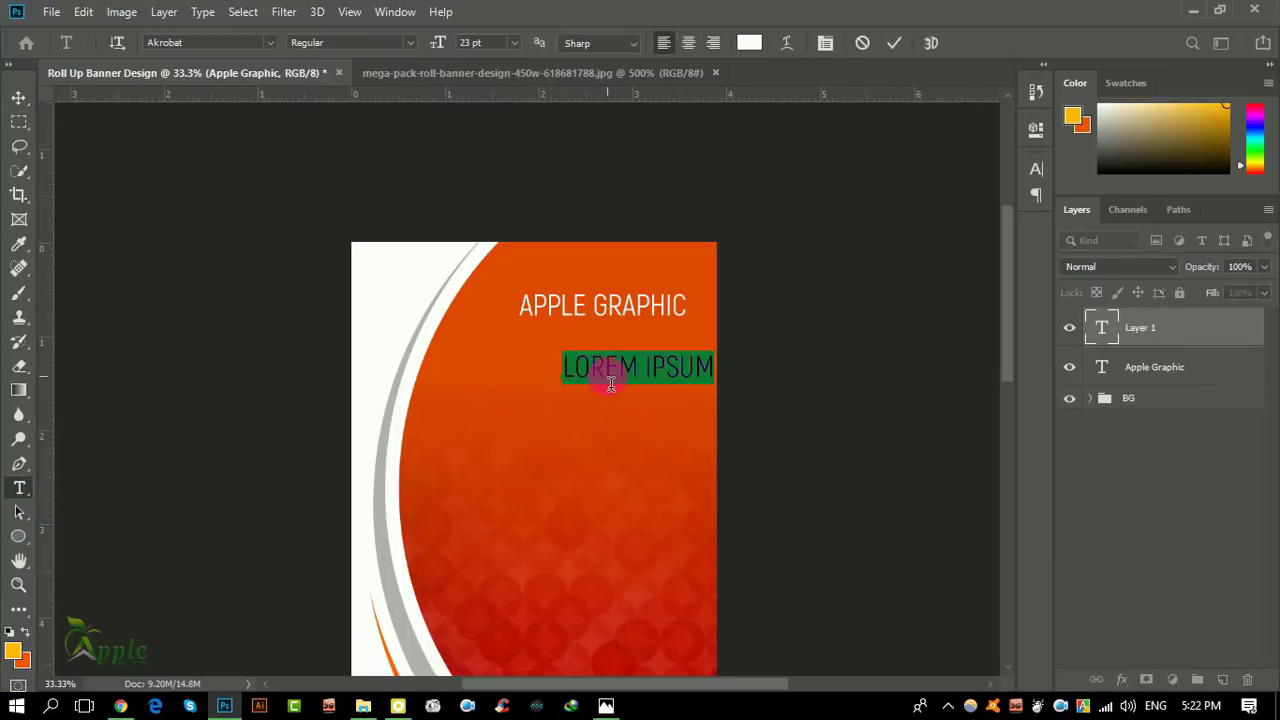
text(FRR)
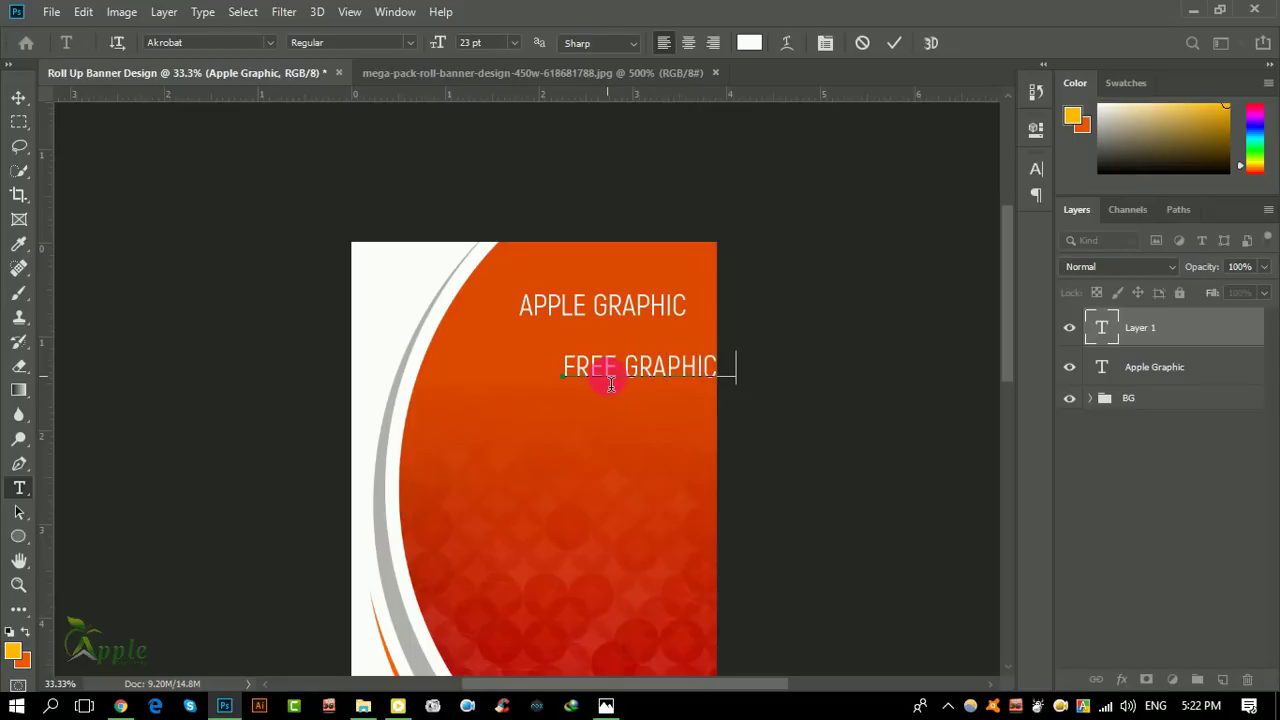
key(ctrl+a)
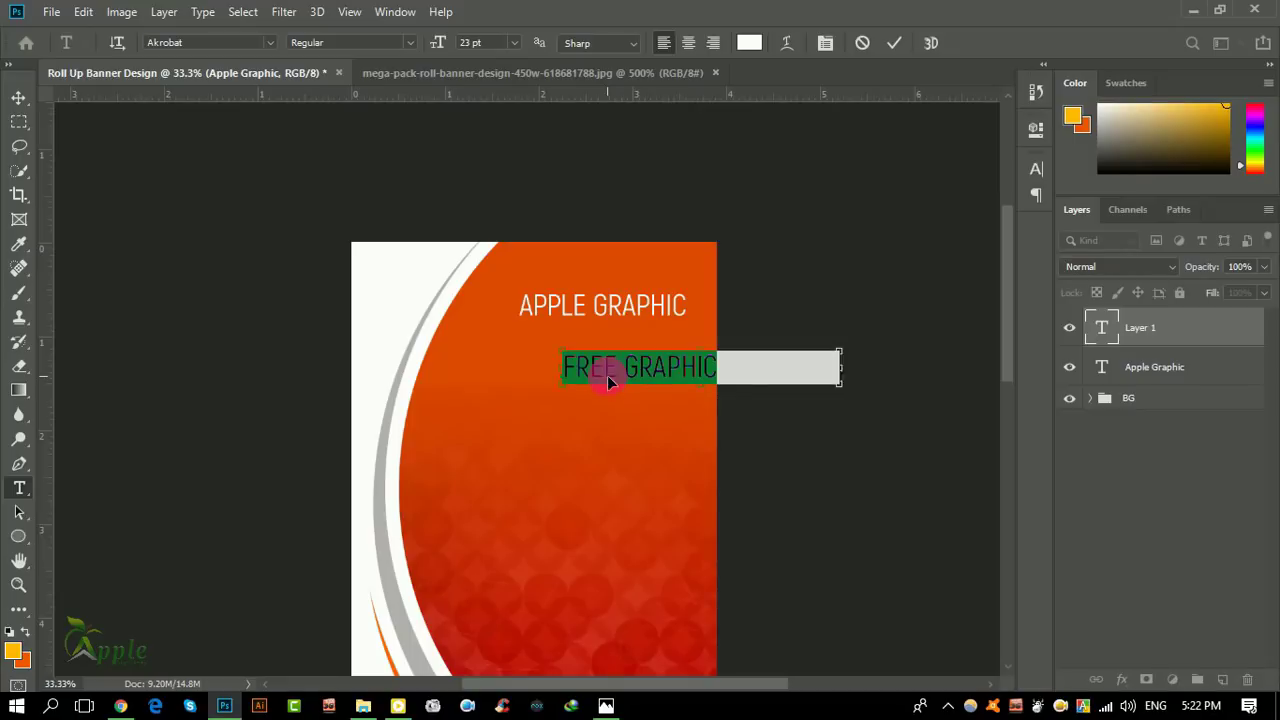
drag(443, 40, 428, 37)
click(893, 43)
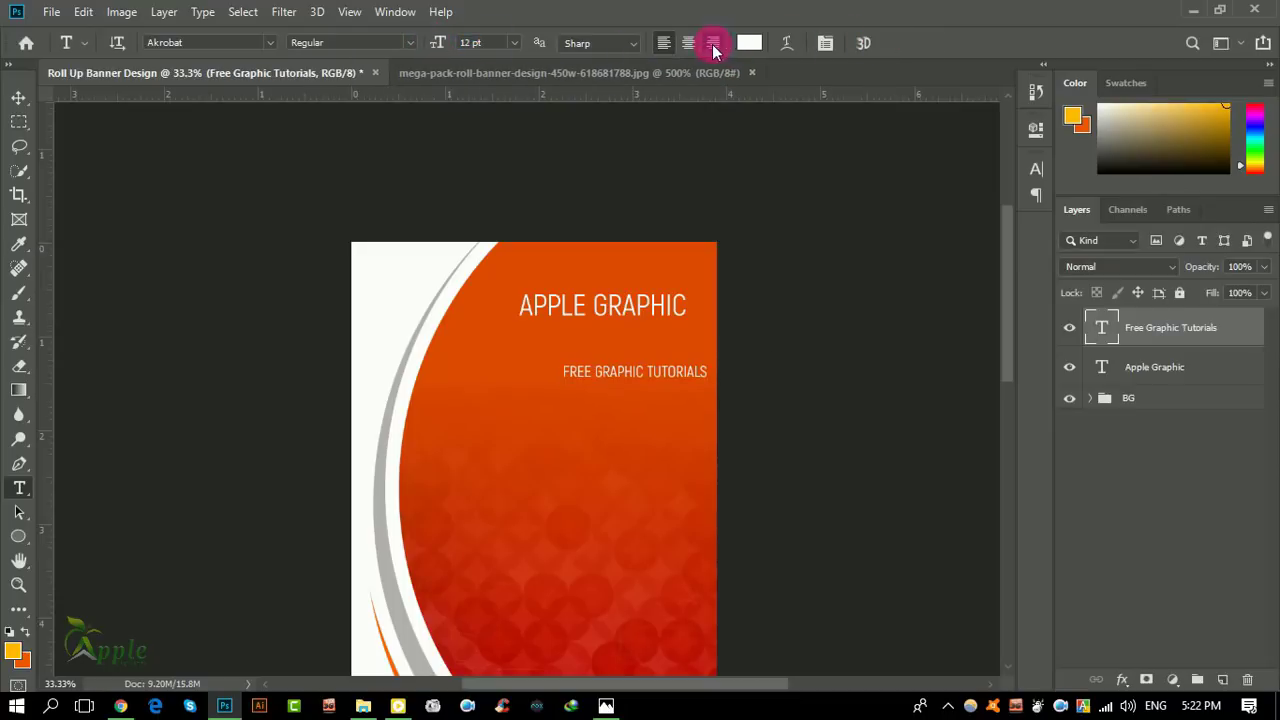
click(18, 97)
drag(573, 364, 613, 316)
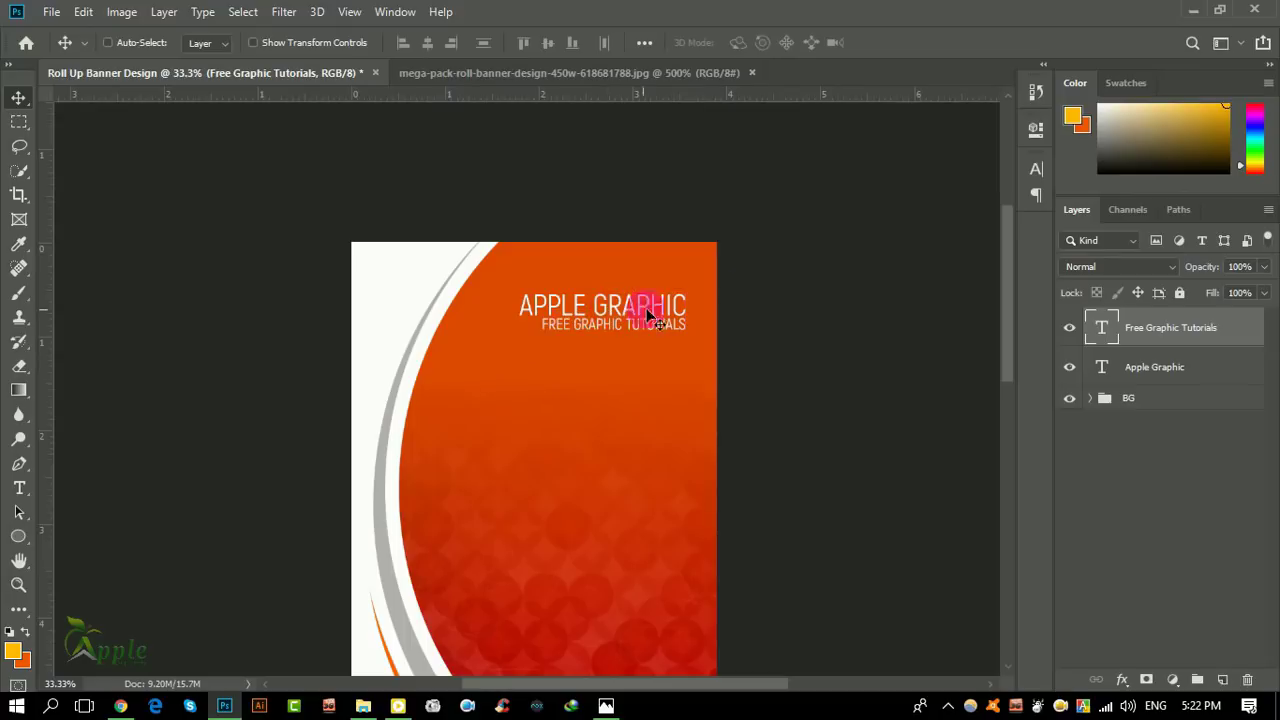
key(shift+Down)
key(shift+Down)
key(shift+Down)
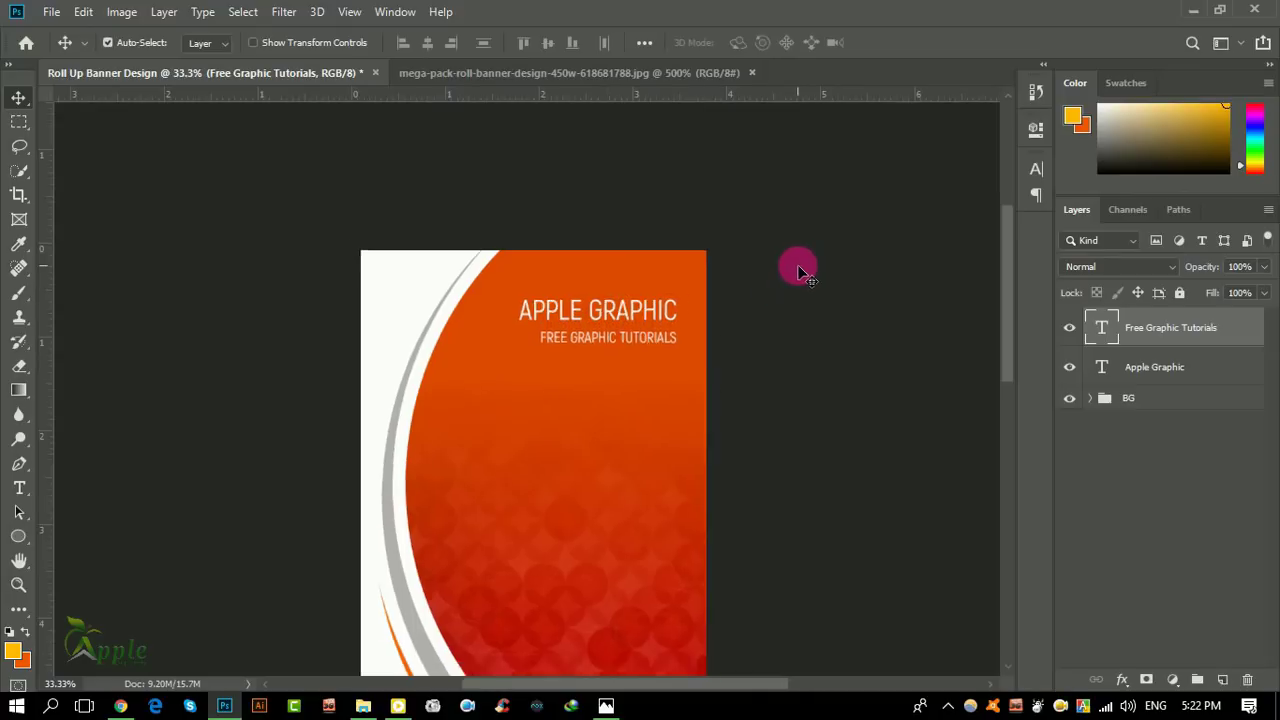
key(ctrl+minus)
Step: Group the two headline text layers and enlarge the group to about 116%
shift+click(1137, 366)
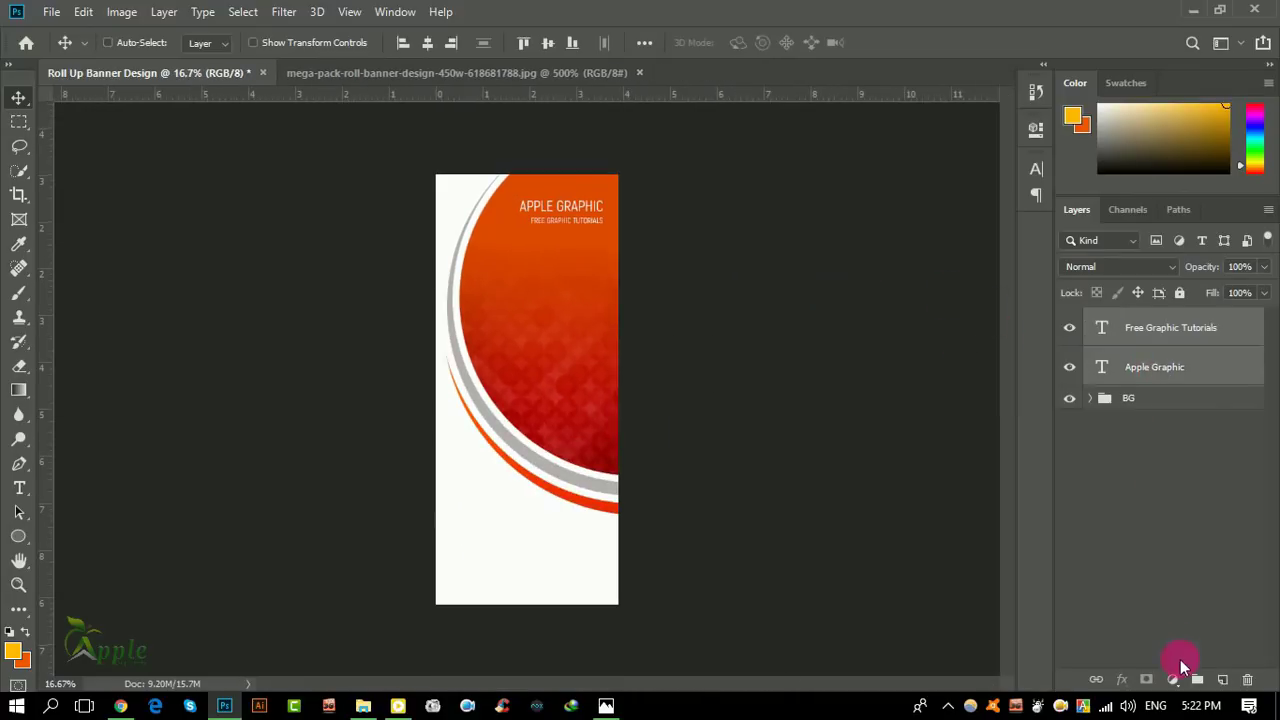
drag(1137, 366, 1197, 679)
click(83, 11)
click(175, 417)
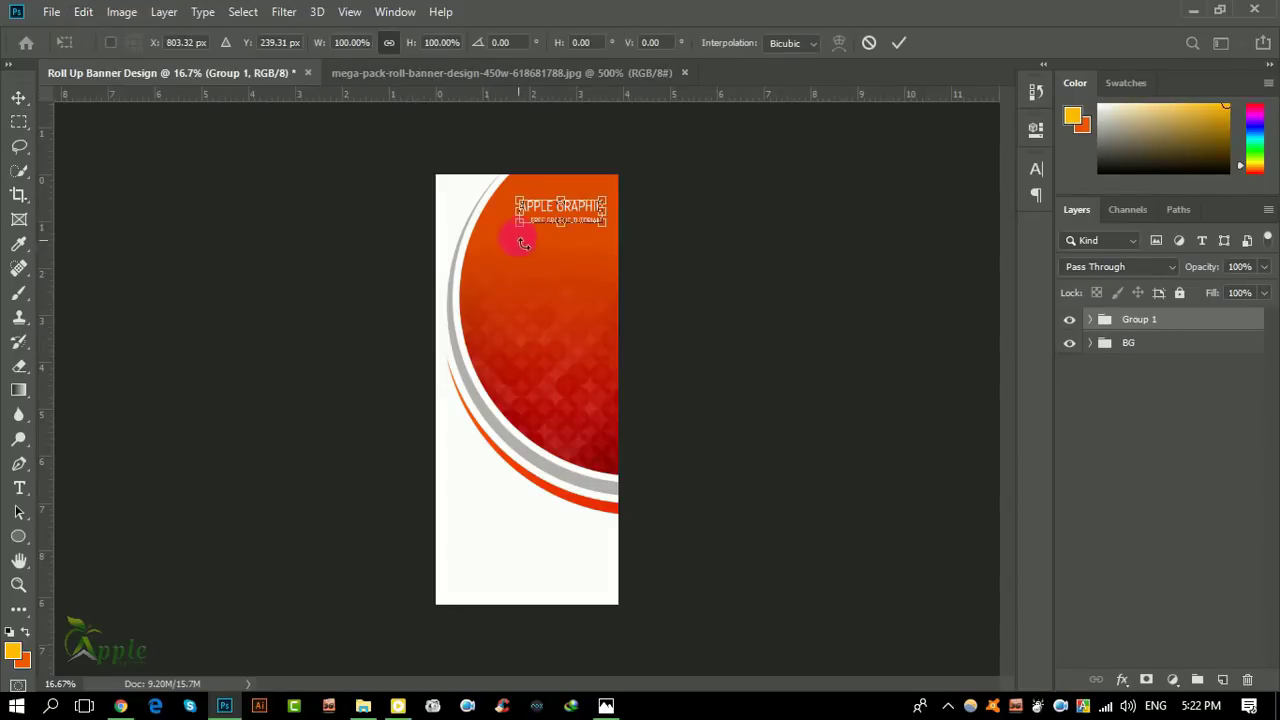
drag(517, 234, 514, 244)
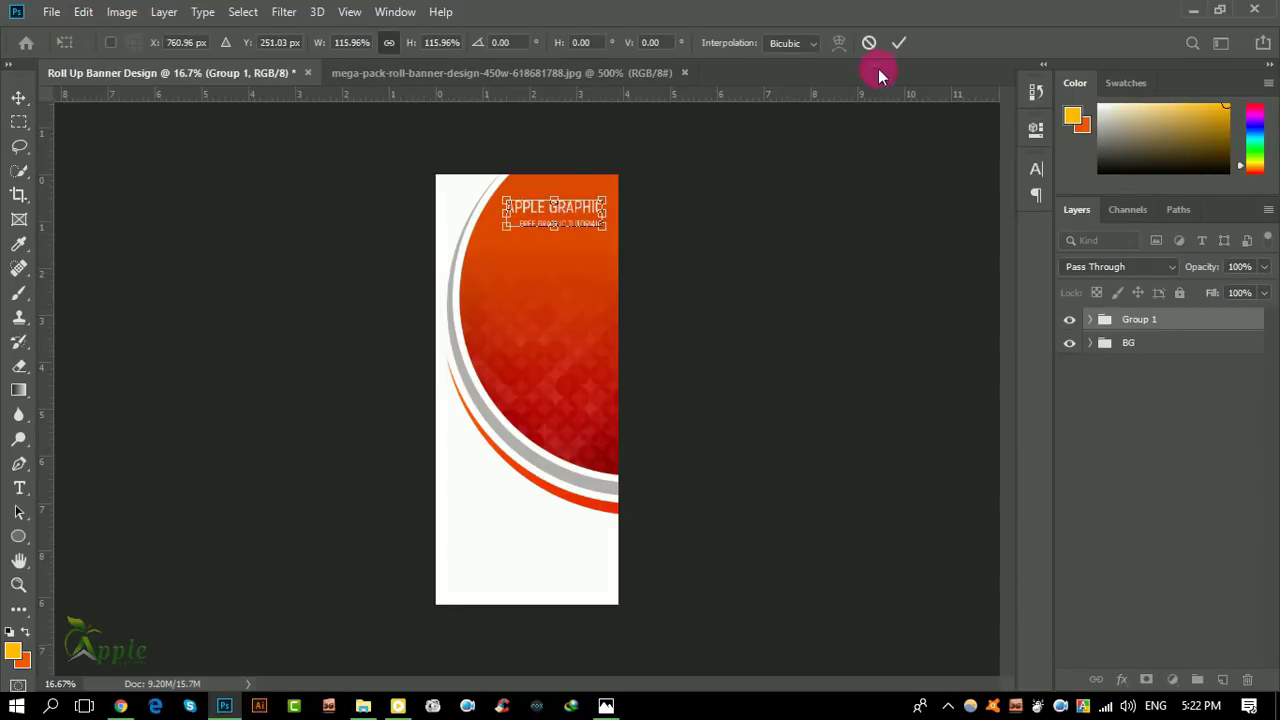
click(899, 42)
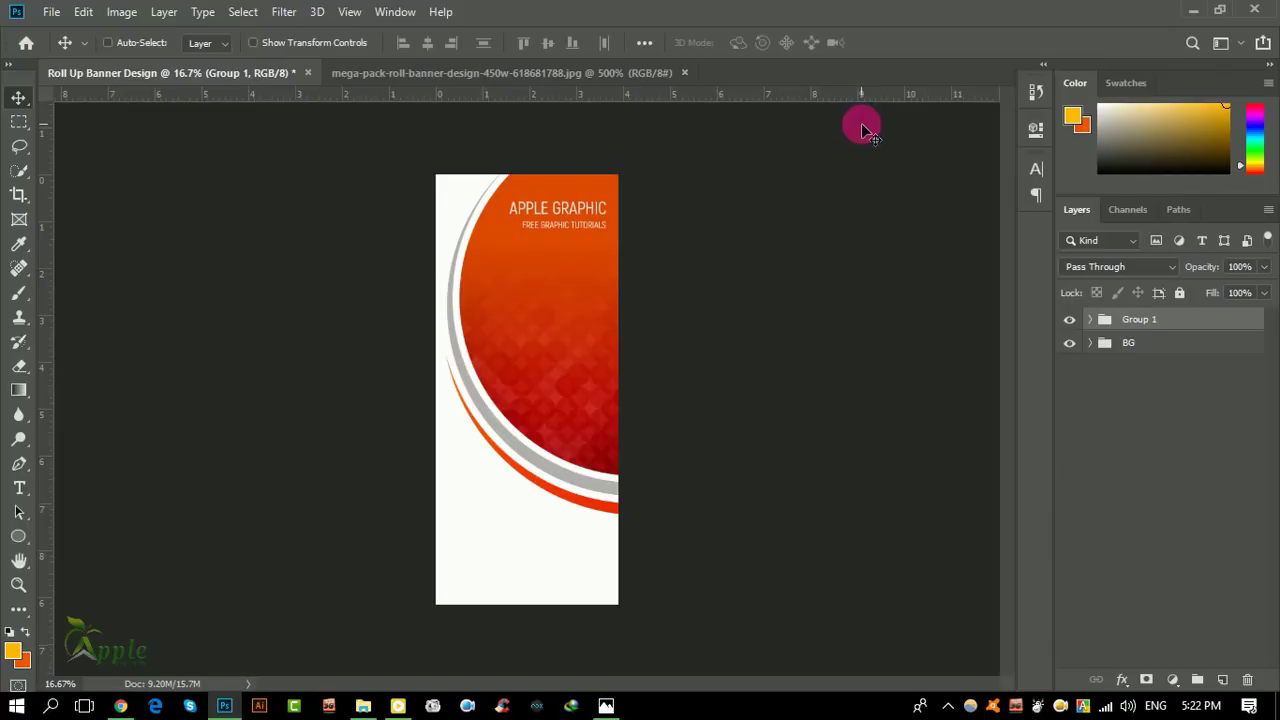
Step: Start a new BUSINESS HEADLINE HERE text line in the middle of the circle
scroll(531, 194, up, 2)
scroll(601, 381, up, 1)
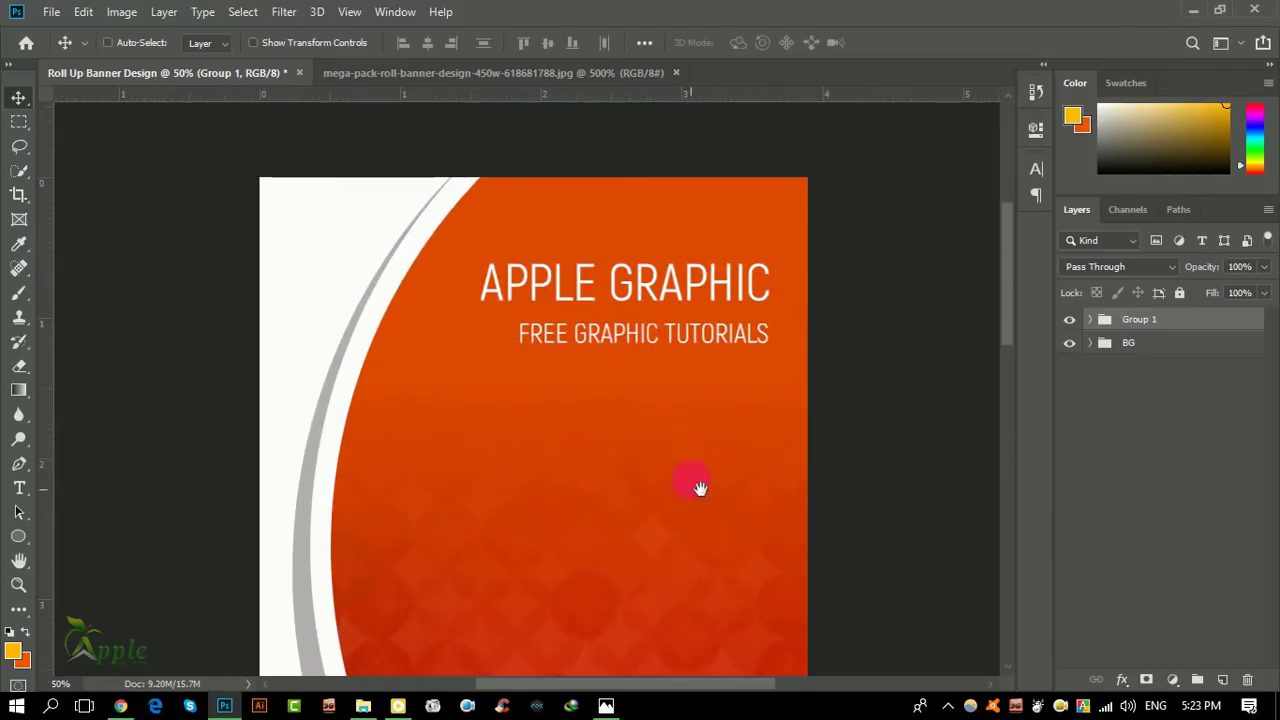
scroll(694, 417, down, 2)
click(19, 487)
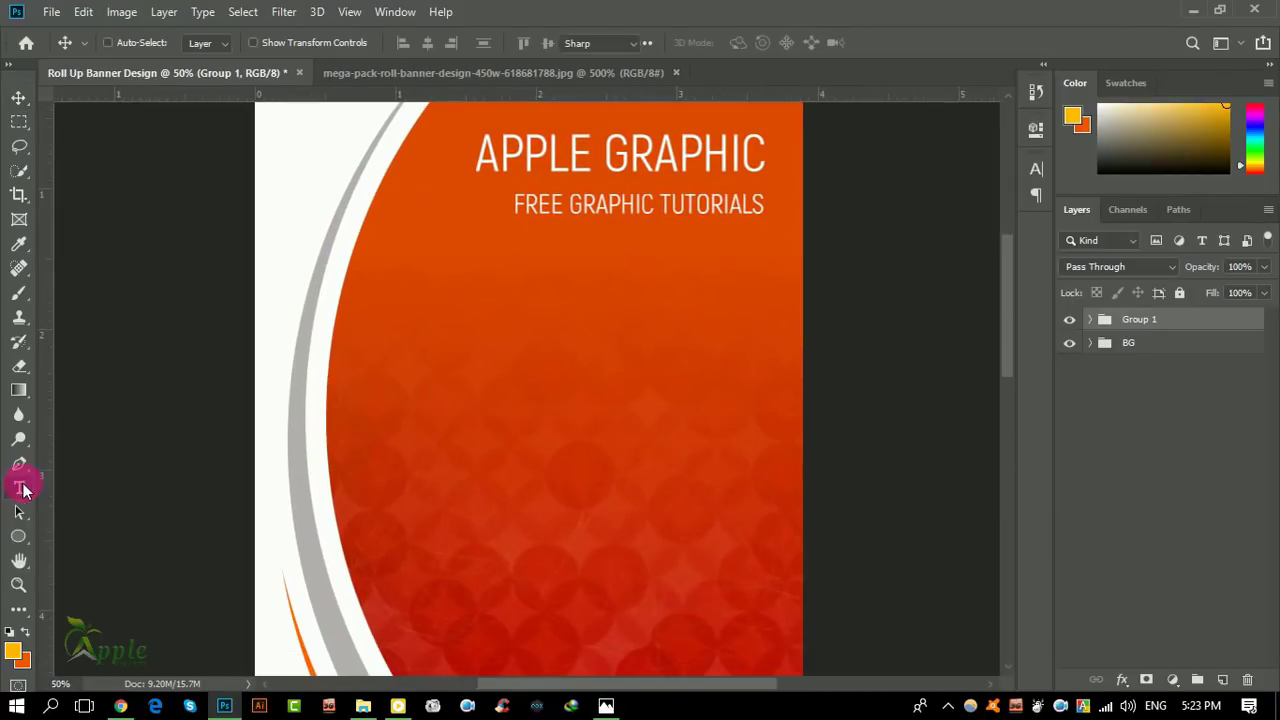
scroll(443, 351, down, 1)
click(442, 352)
text(BUSINESS HEADLINE HERE)
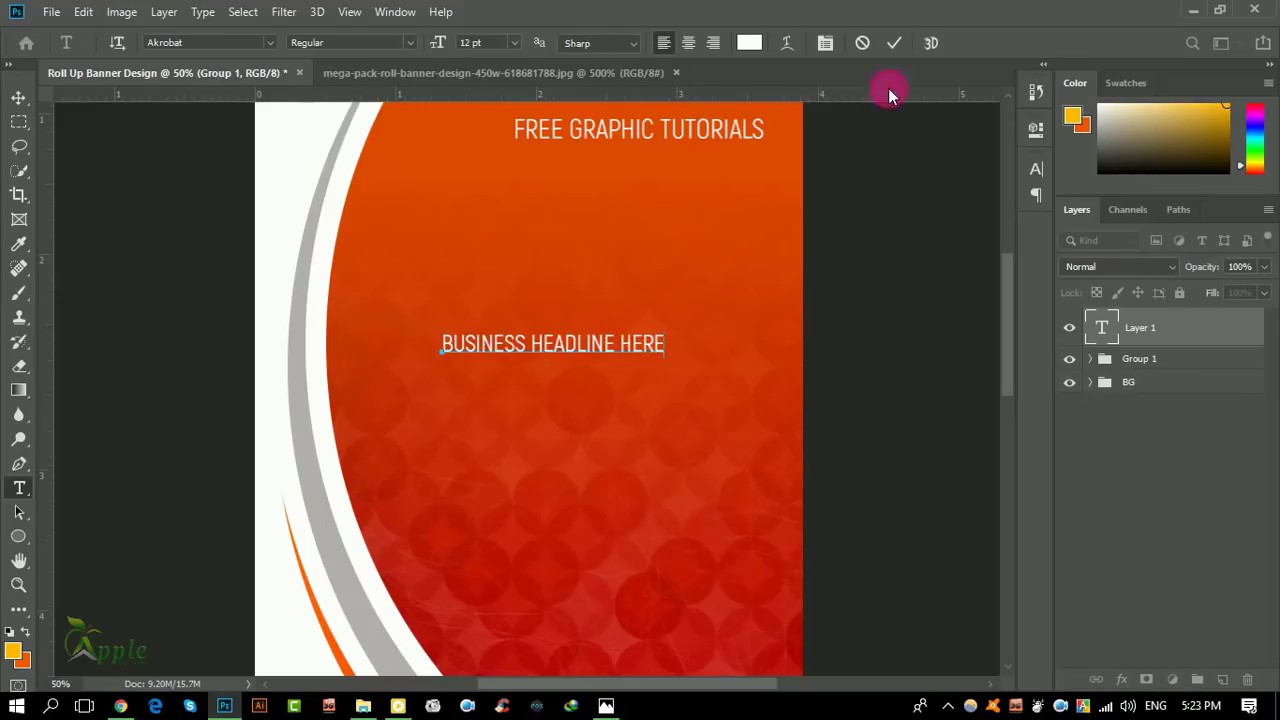
Step: Cut the word HERE so the mid-circle headline reads BUSINESS HEADLINE
click(893, 43)
key(ctrl+minus)
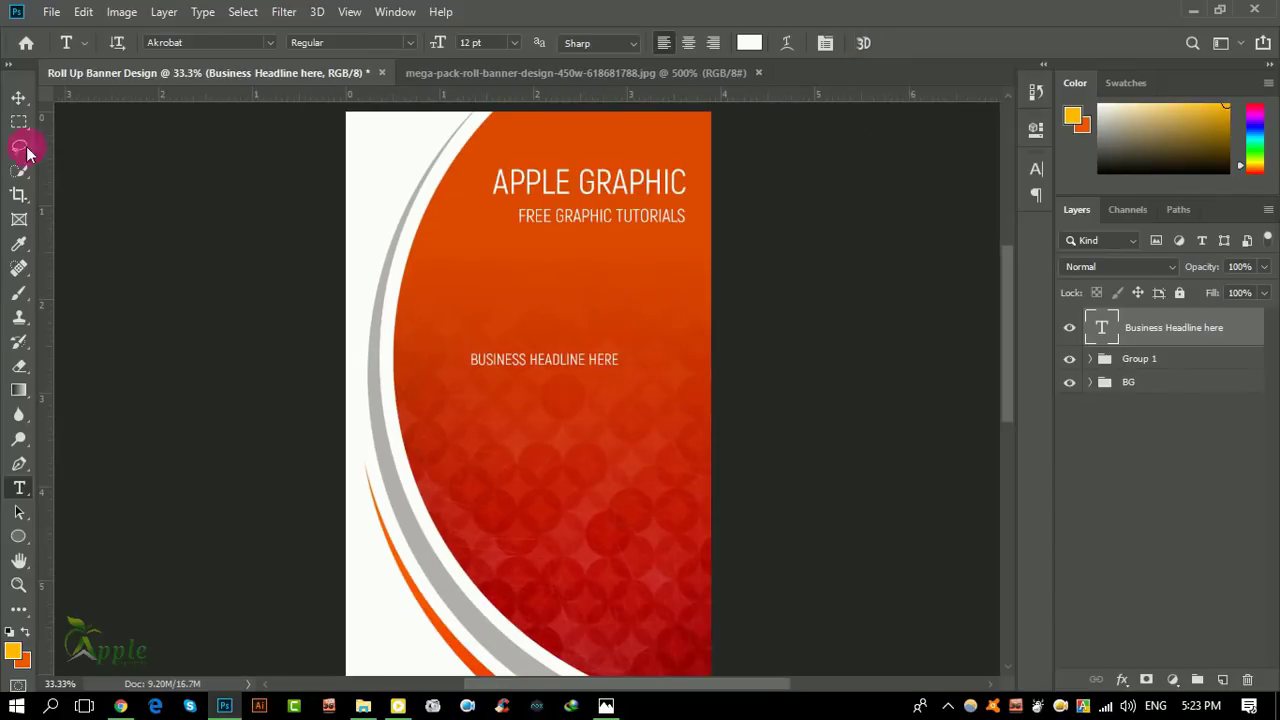
click(19, 97)
click(19, 487)
drag(446, 47, 452, 48)
click(652, 370)
key(Return)
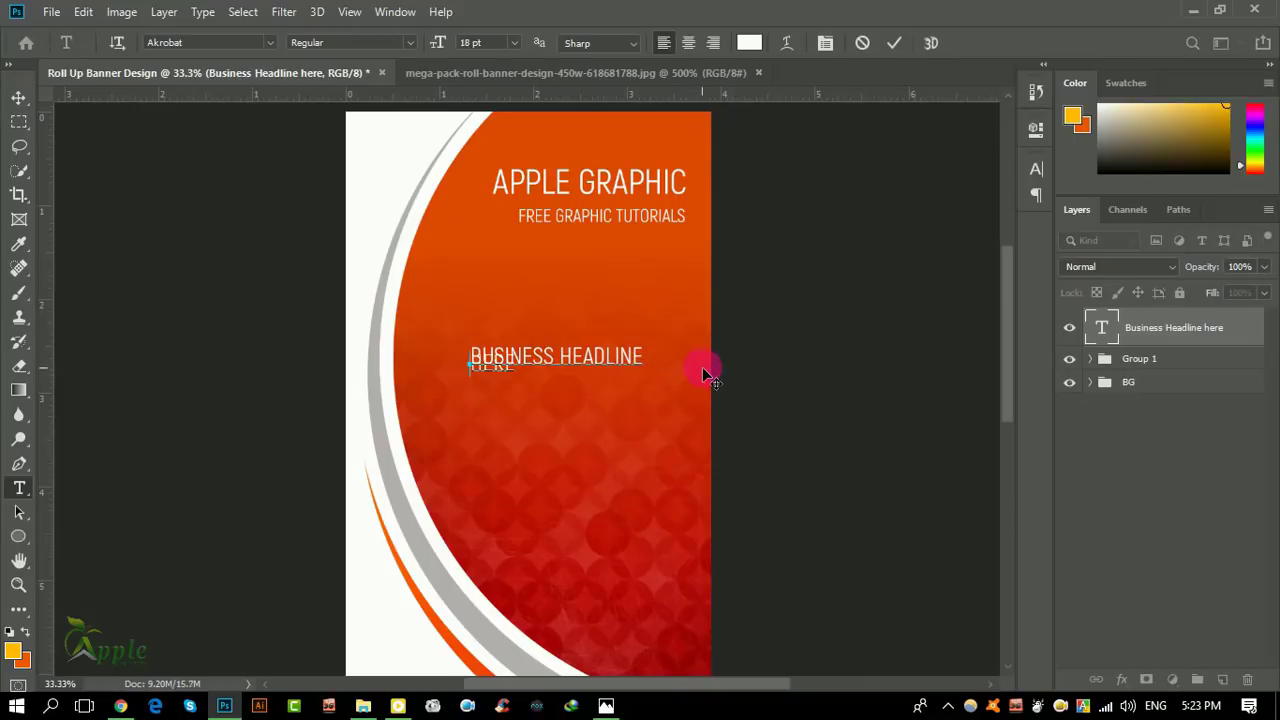
drag(518, 366, 392, 367)
right_click(486, 364)
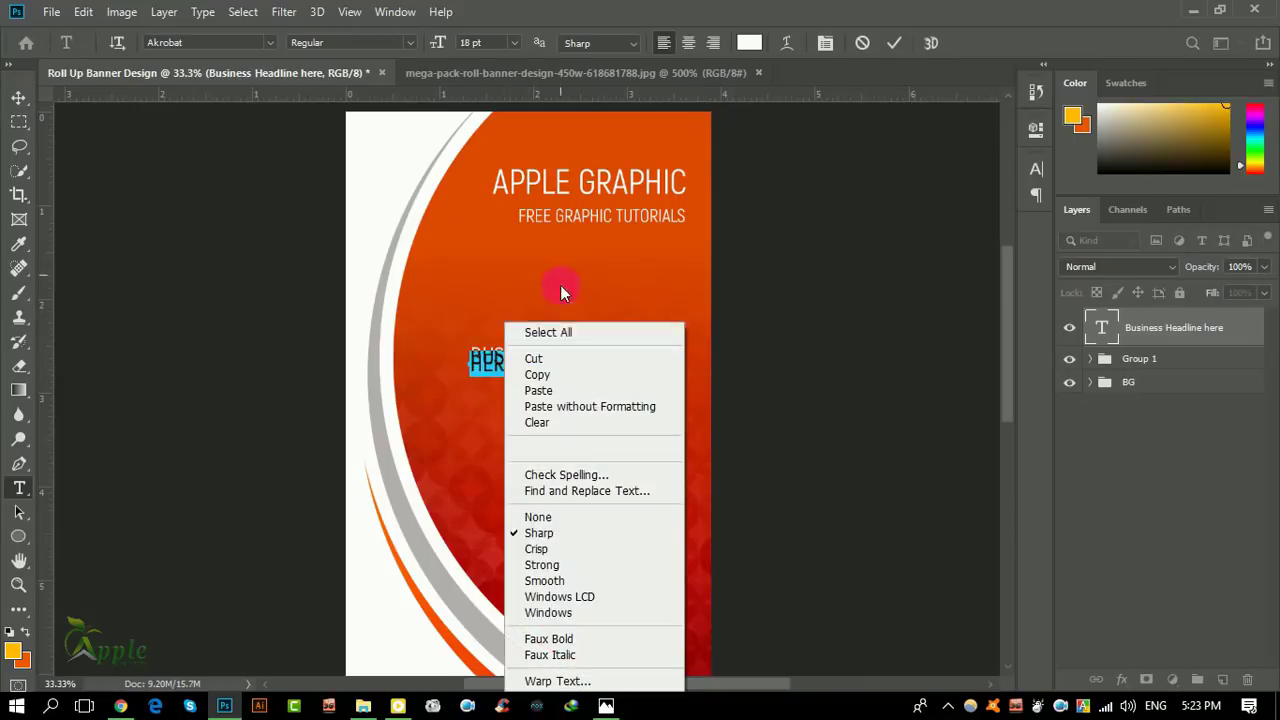
click(612, 362)
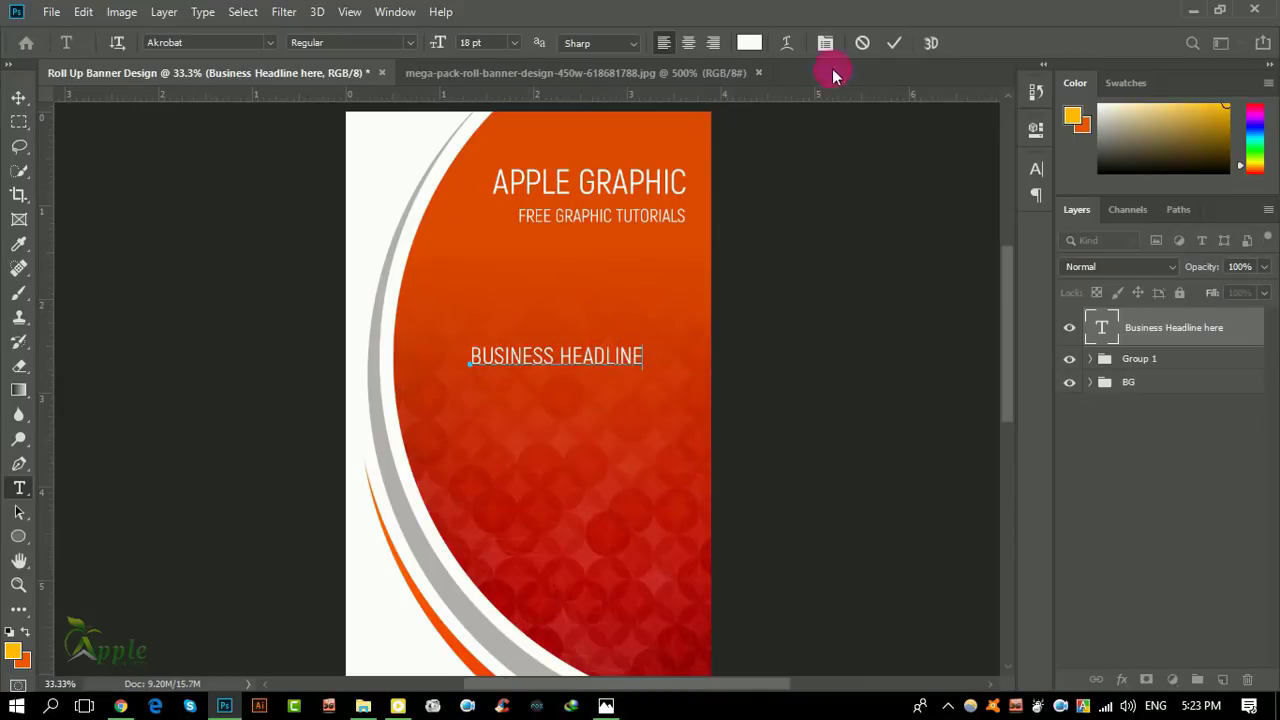
click(566, 120)
Step: Make BUSINESS HEADLINE Bold 27 pt under the title and start a text line below
click(19, 97)
drag(510, 371, 510, 355)
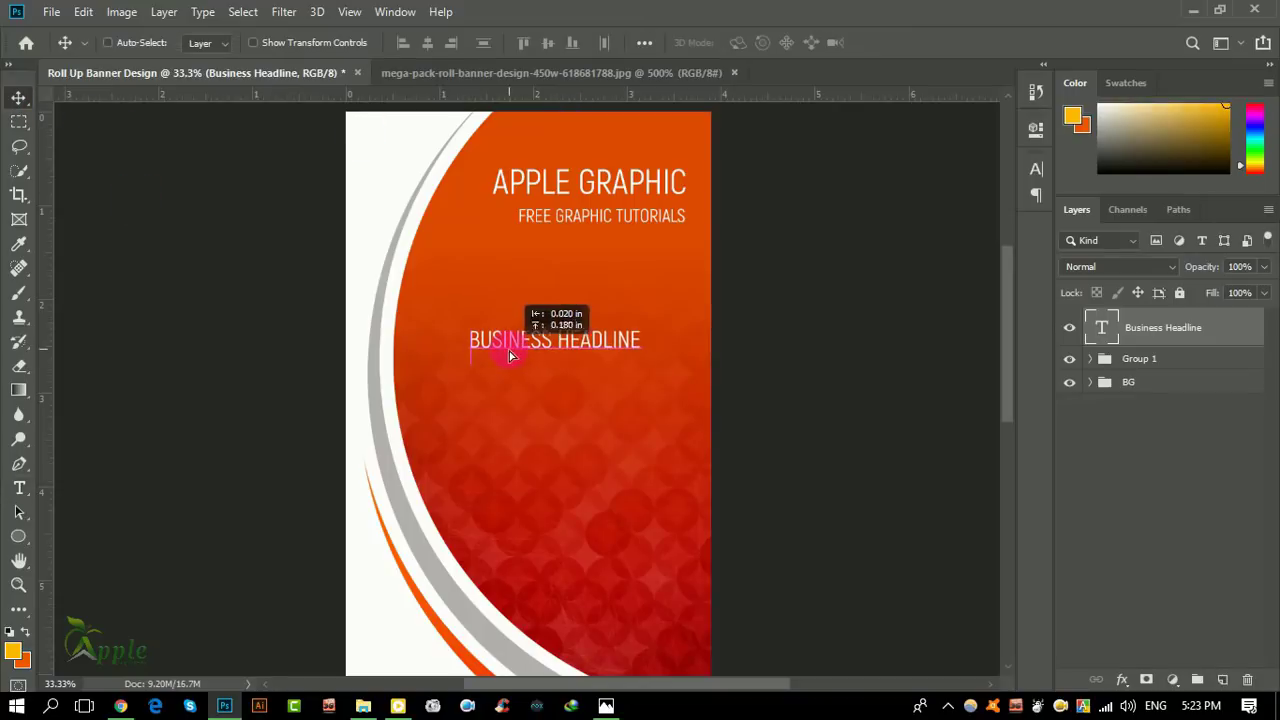
click(1036, 168)
click(1000, 195)
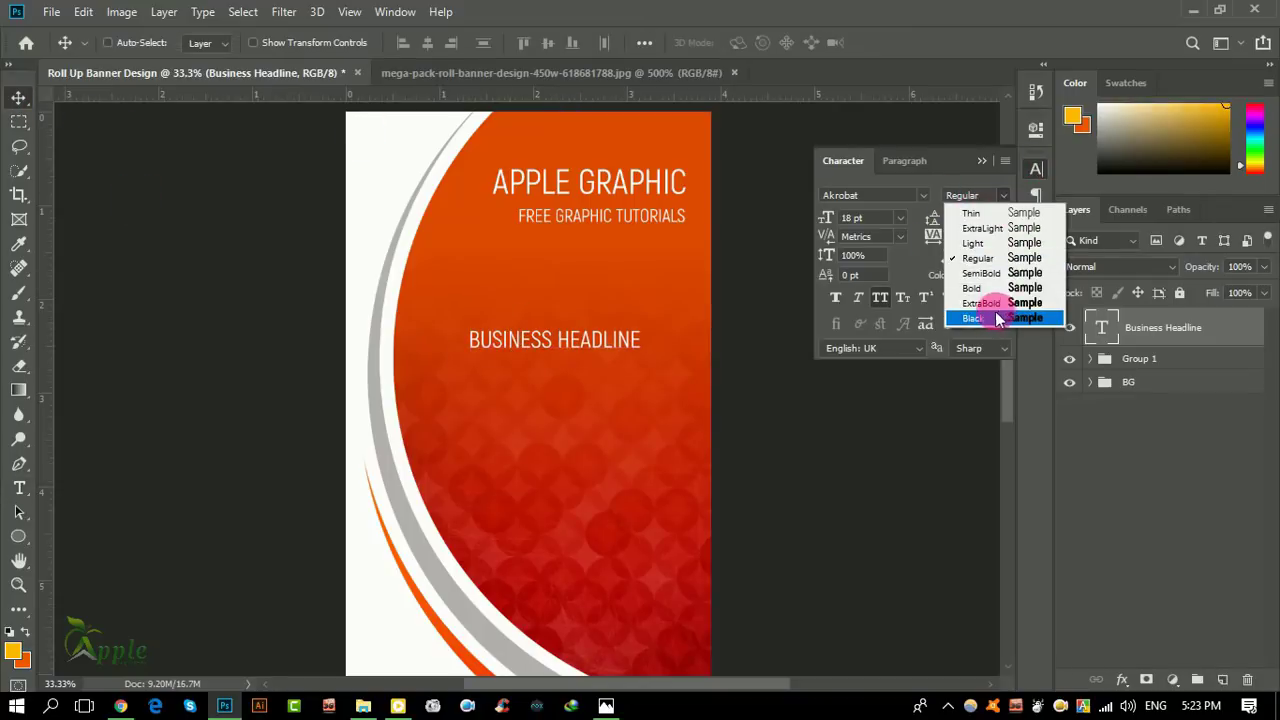
click(988, 289)
drag(835, 224, 845, 224)
drag(616, 345, 570, 345)
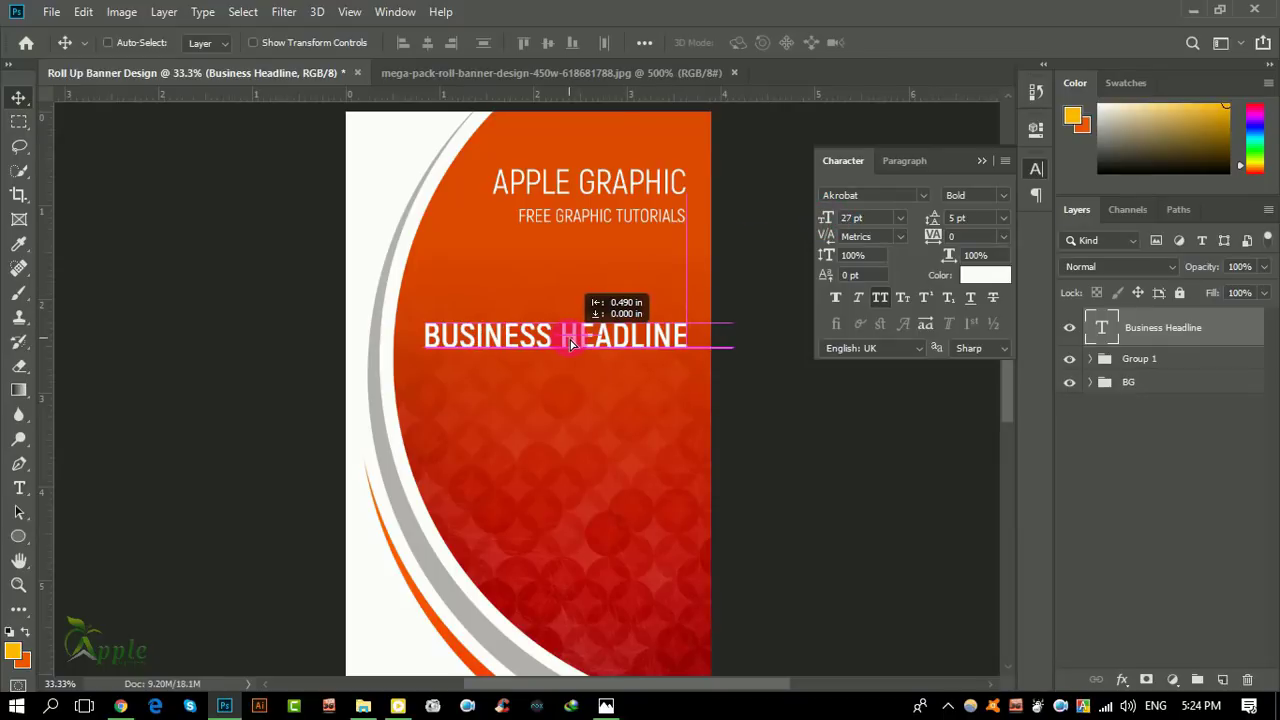
click(19, 487)
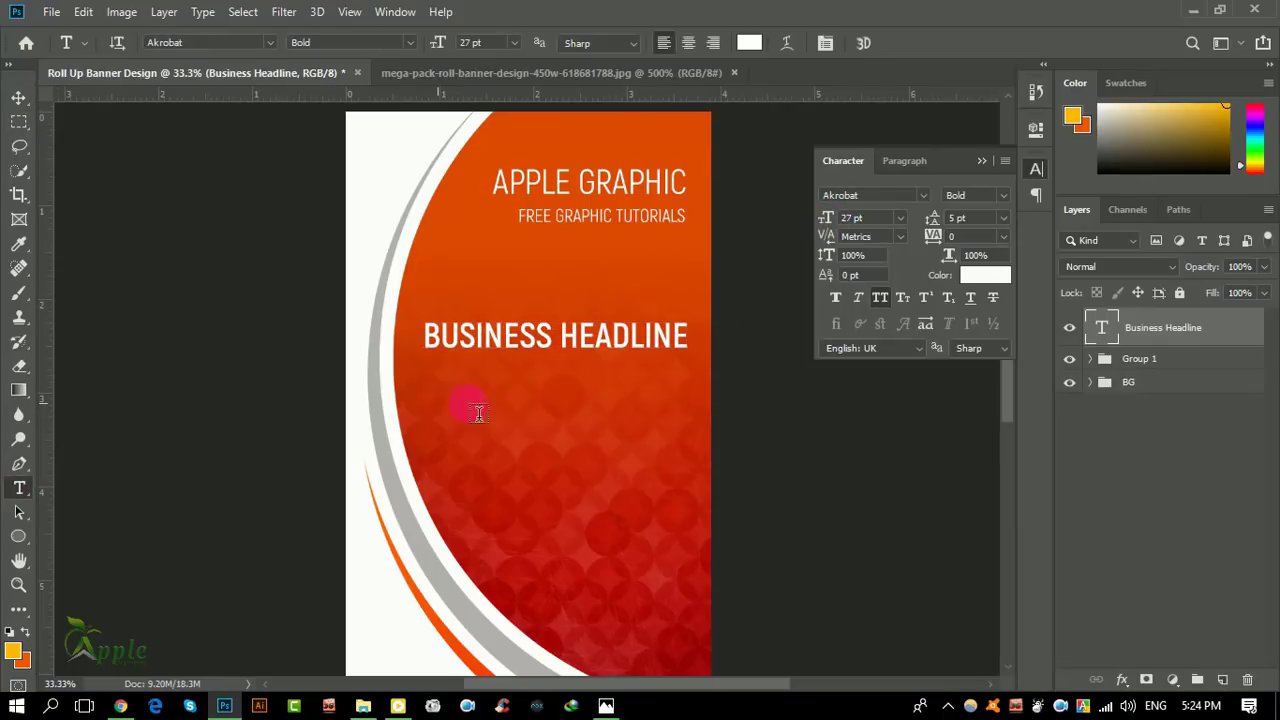
click(530, 418)
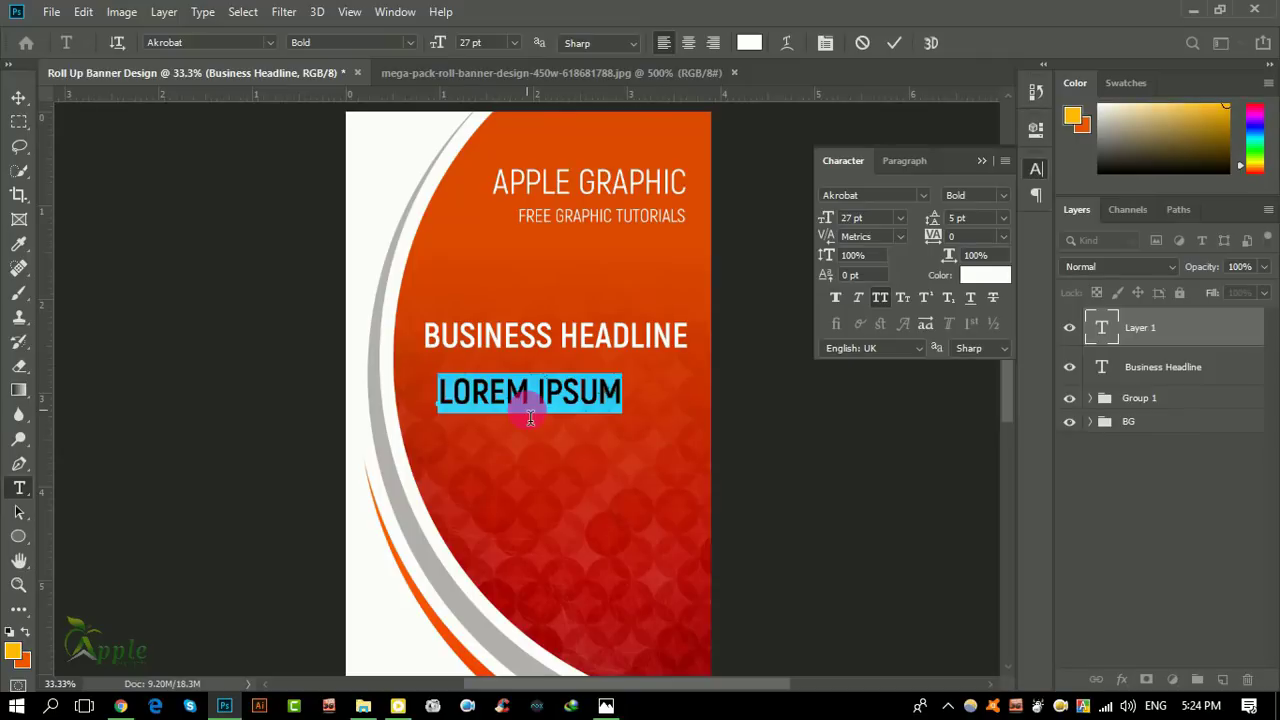
Step: Add TAGLINE GOES HERE at 16 pt with 260 tracking, directly under the headline
text(R)
text(TAG)
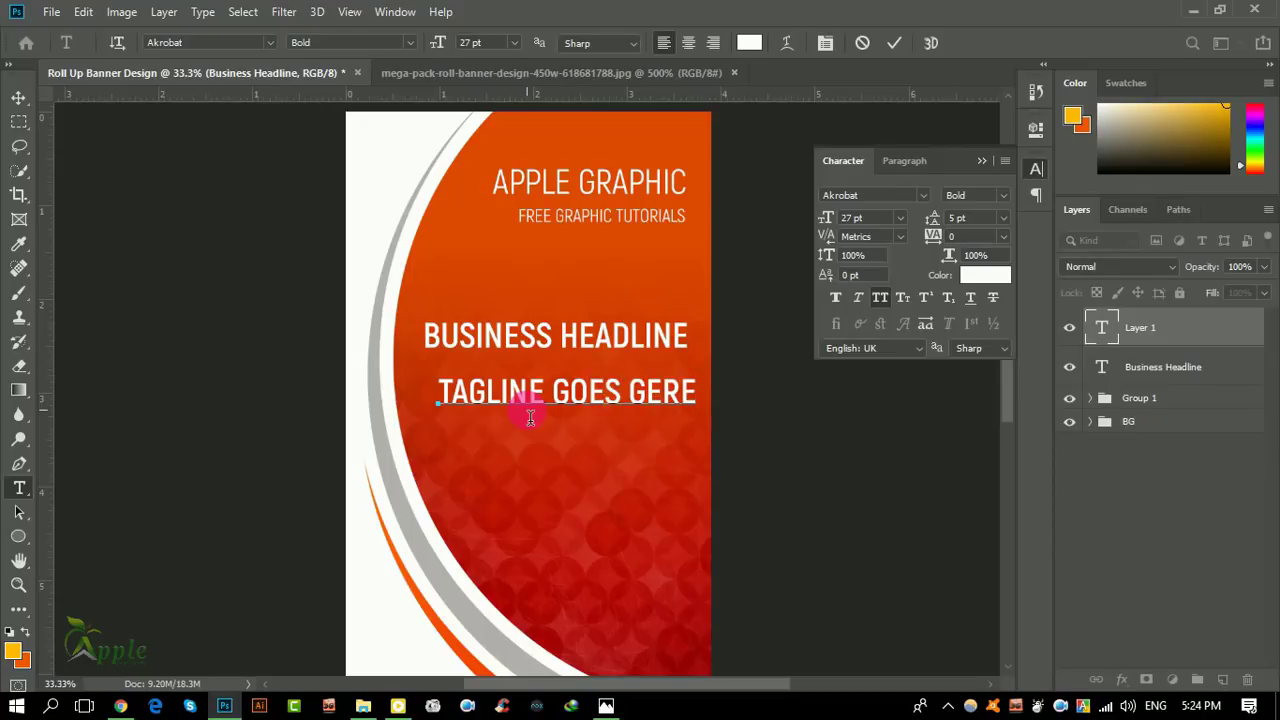
click(882, 37)
drag(828, 224, 831, 228)
click(19, 98)
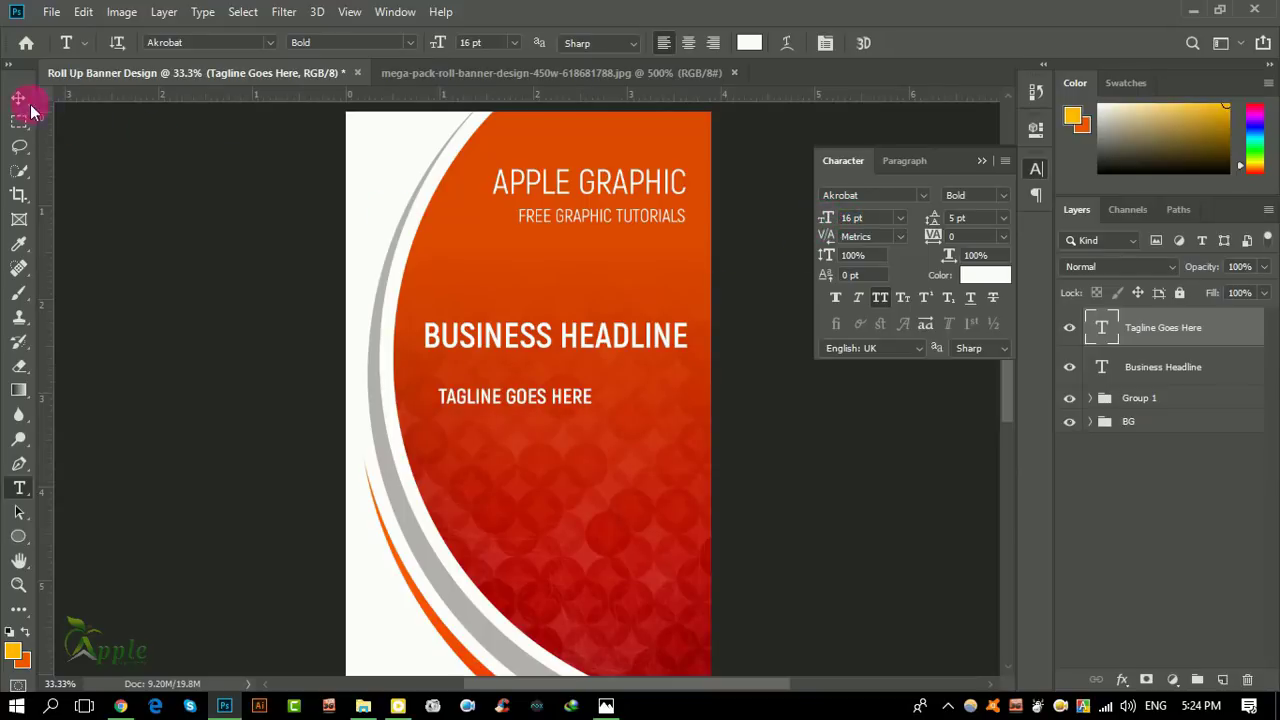
drag(946, 245, 942, 248)
drag(568, 378, 571, 350)
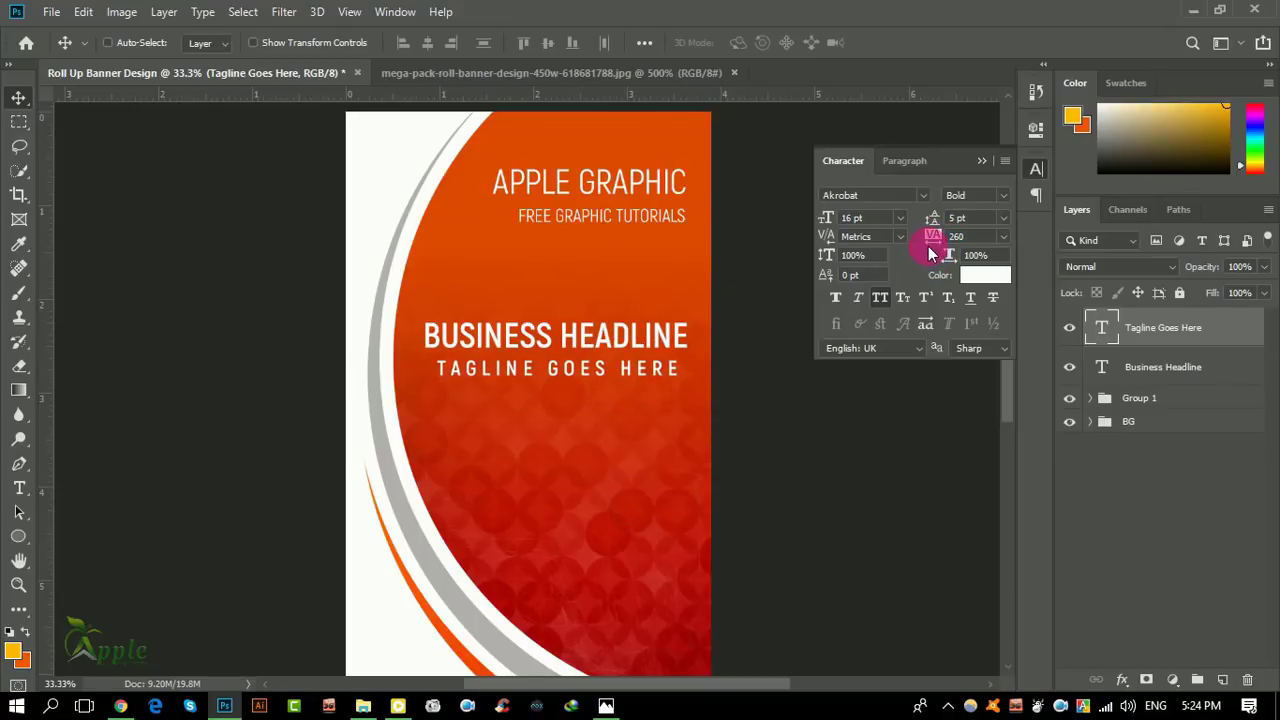
Step: Try SemiBold on the tagline, then set it back to Bold
click(1003, 195)
click(985, 274)
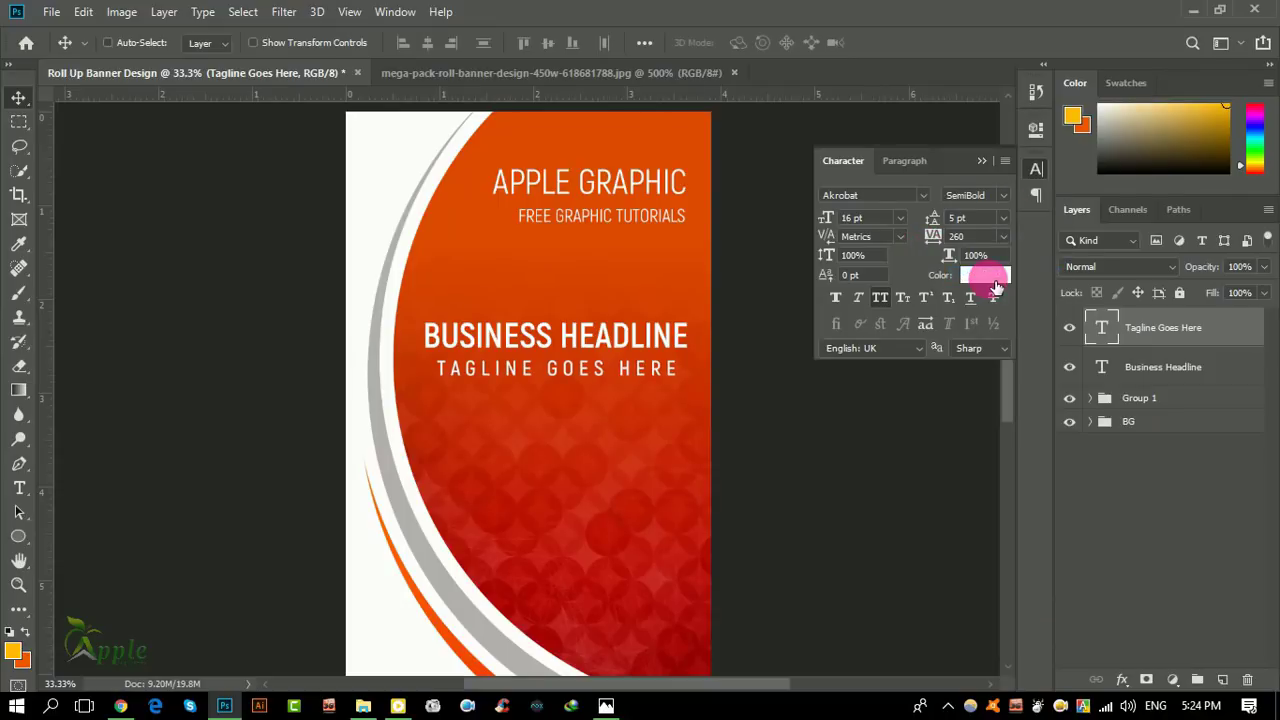
click(1003, 218)
click(1003, 195)
click(980, 286)
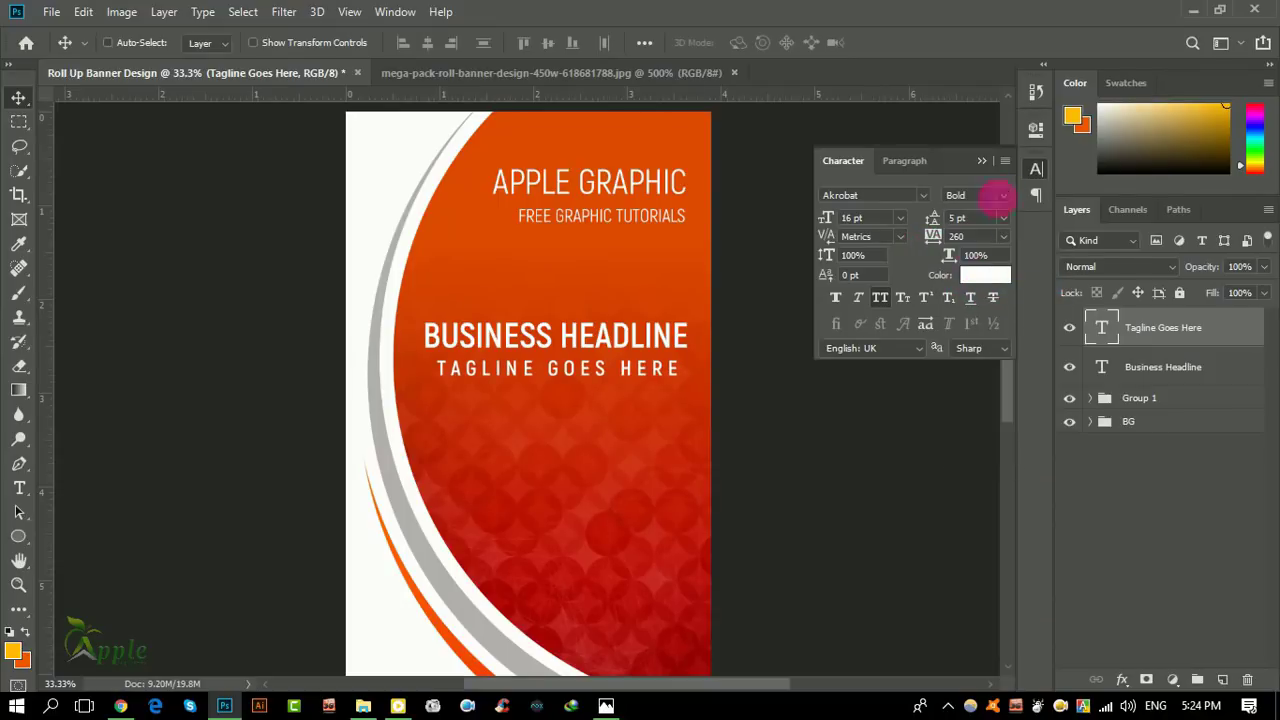
click(984, 162)
Step: Create a Lorem ipsum text box: no All Caps, SemiBold 10 pt, 9 pt leading, right-aligned
scroll(517, 340, down, 3)
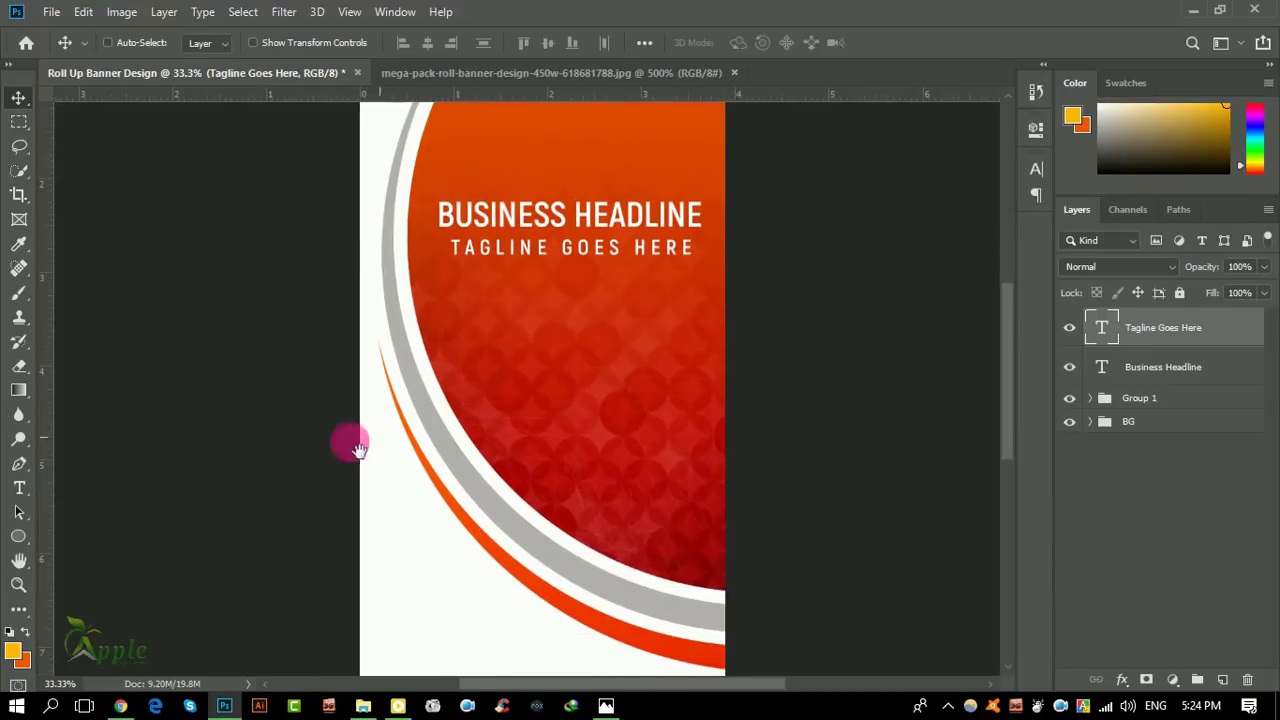
click(20, 492)
drag(696, 296, 445, 356)
click(1036, 168)
text(260)
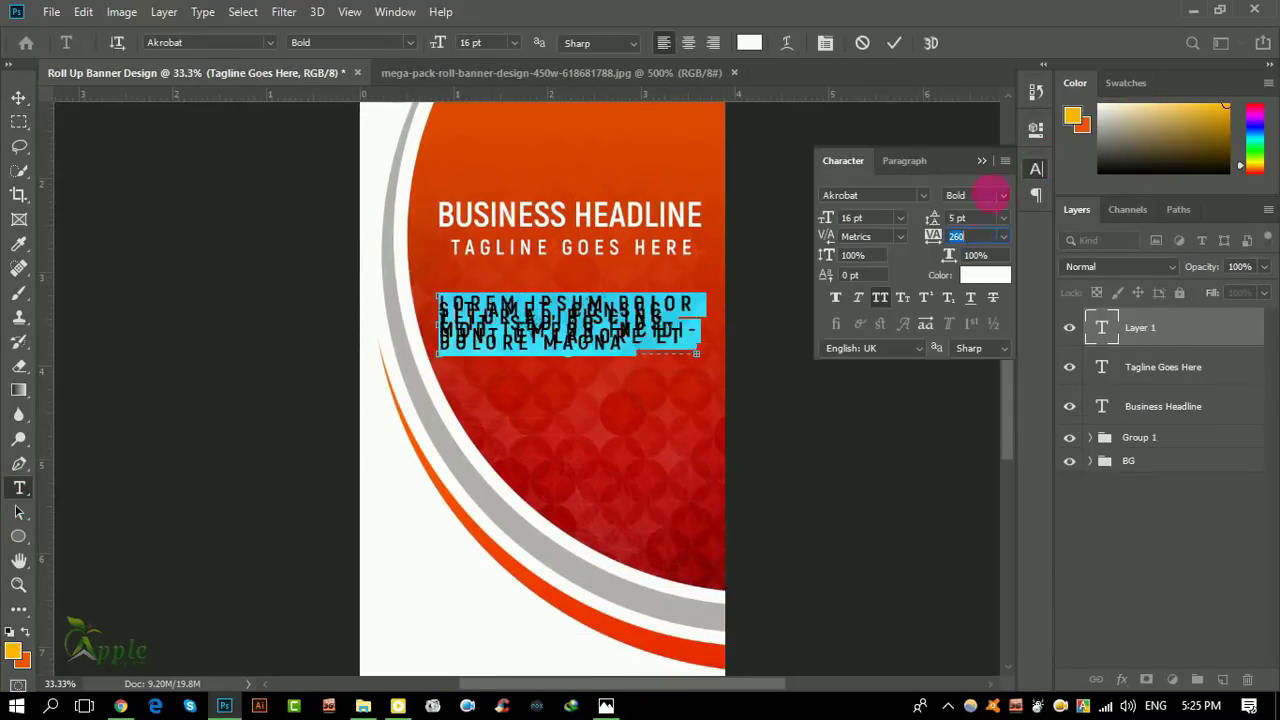
click(880, 297)
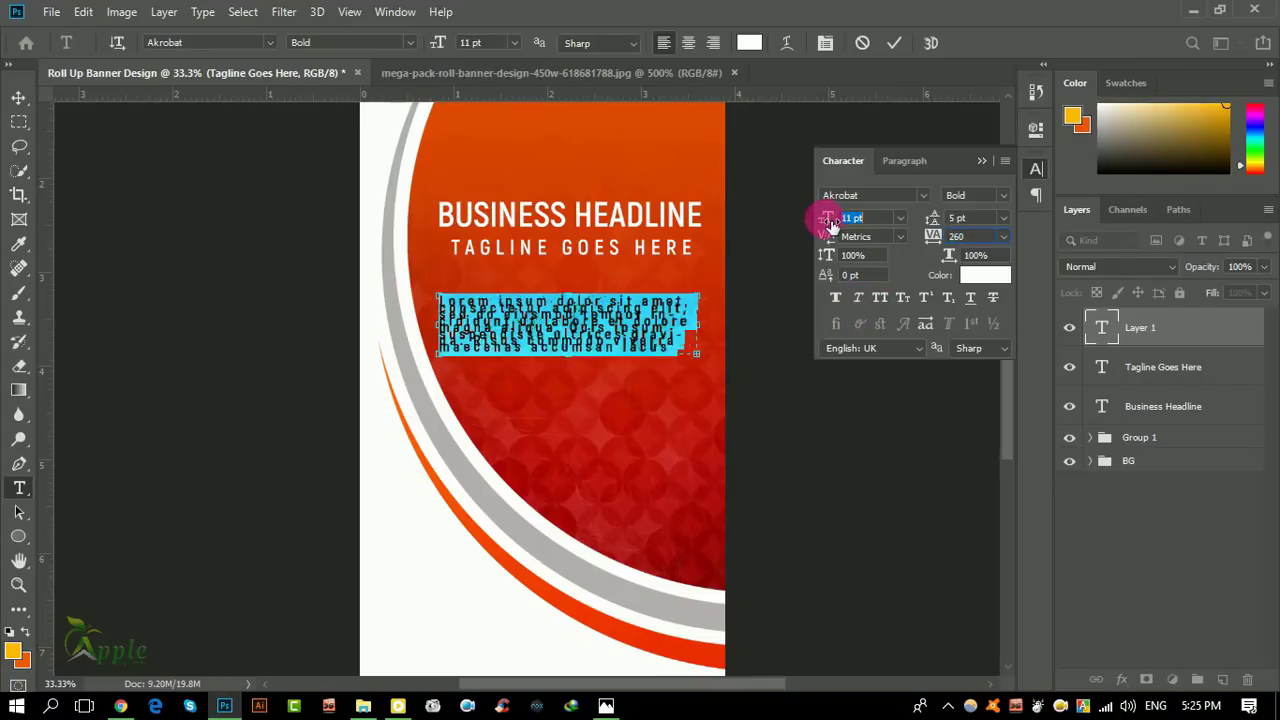
drag(835, 222, 826, 218)
click(1002, 195)
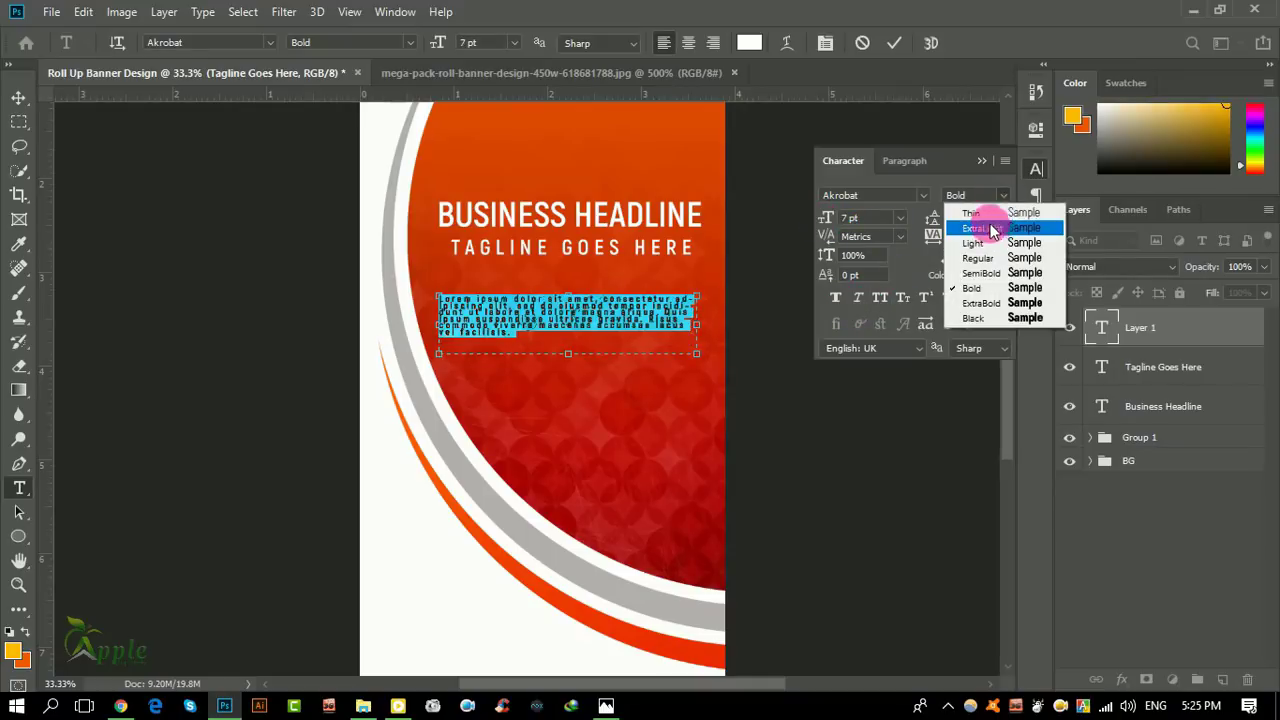
click(980, 272)
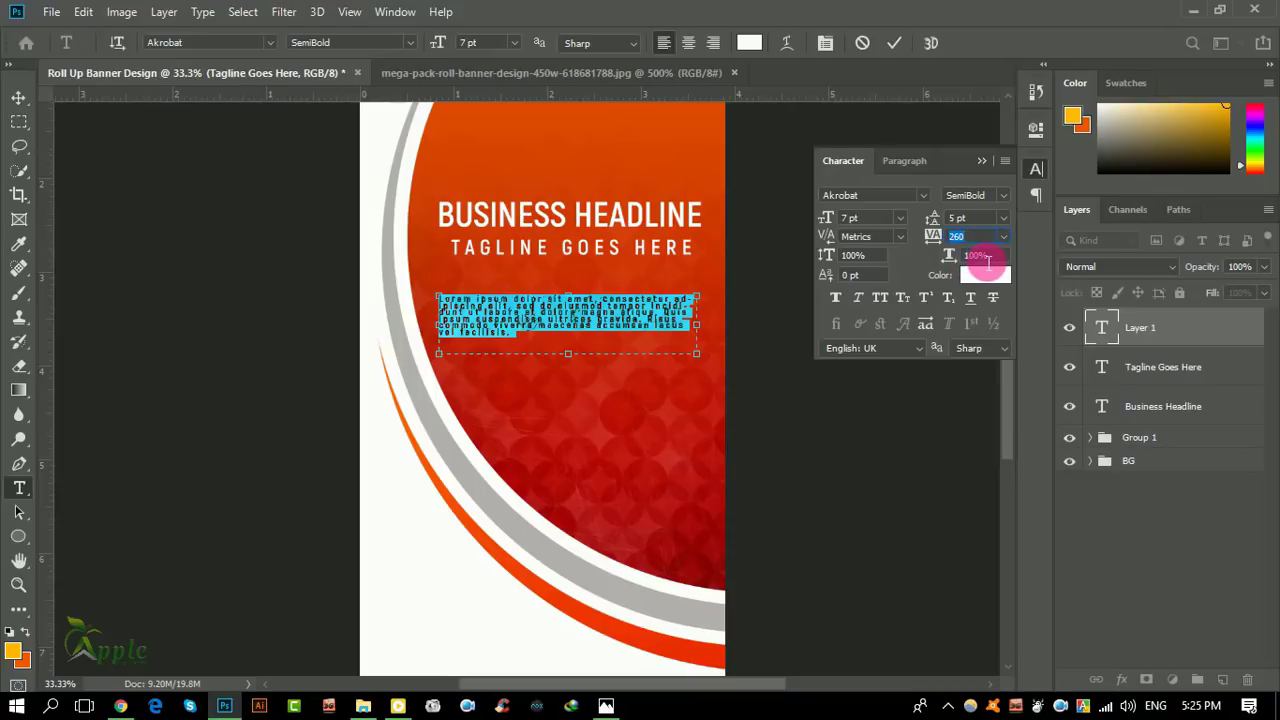
text(0)
click(996, 257)
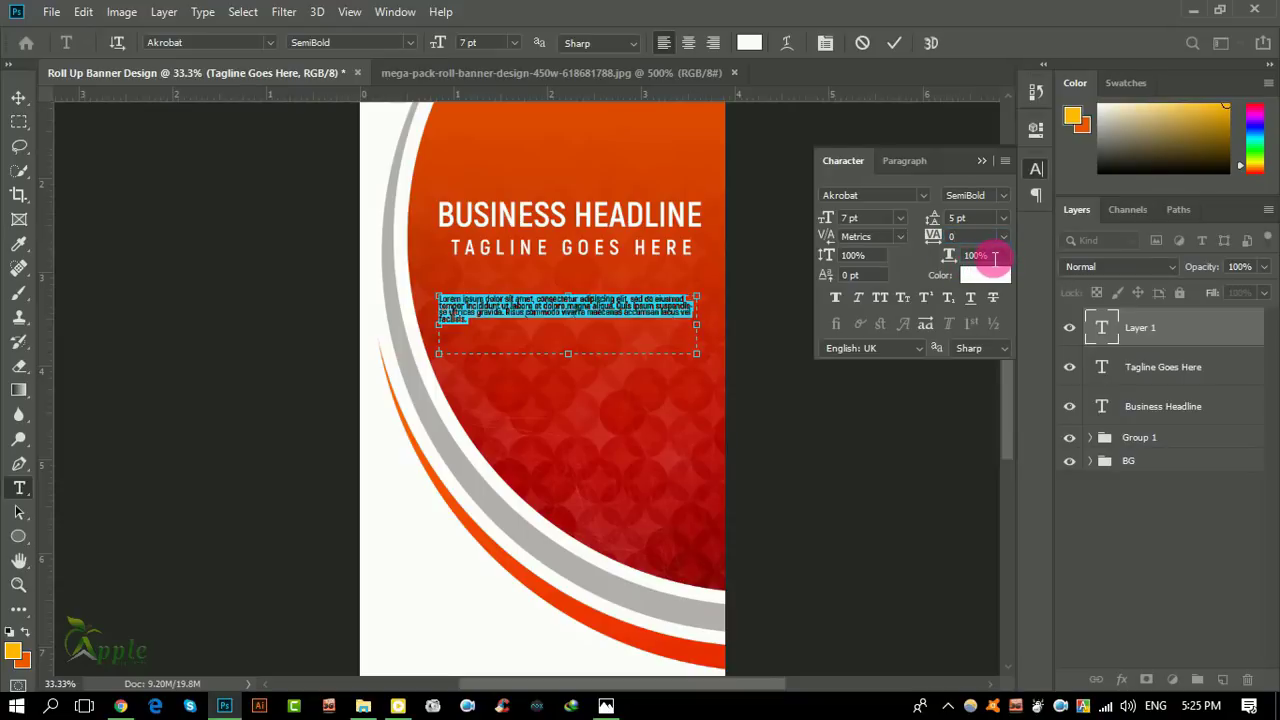
drag(836, 222, 839, 225)
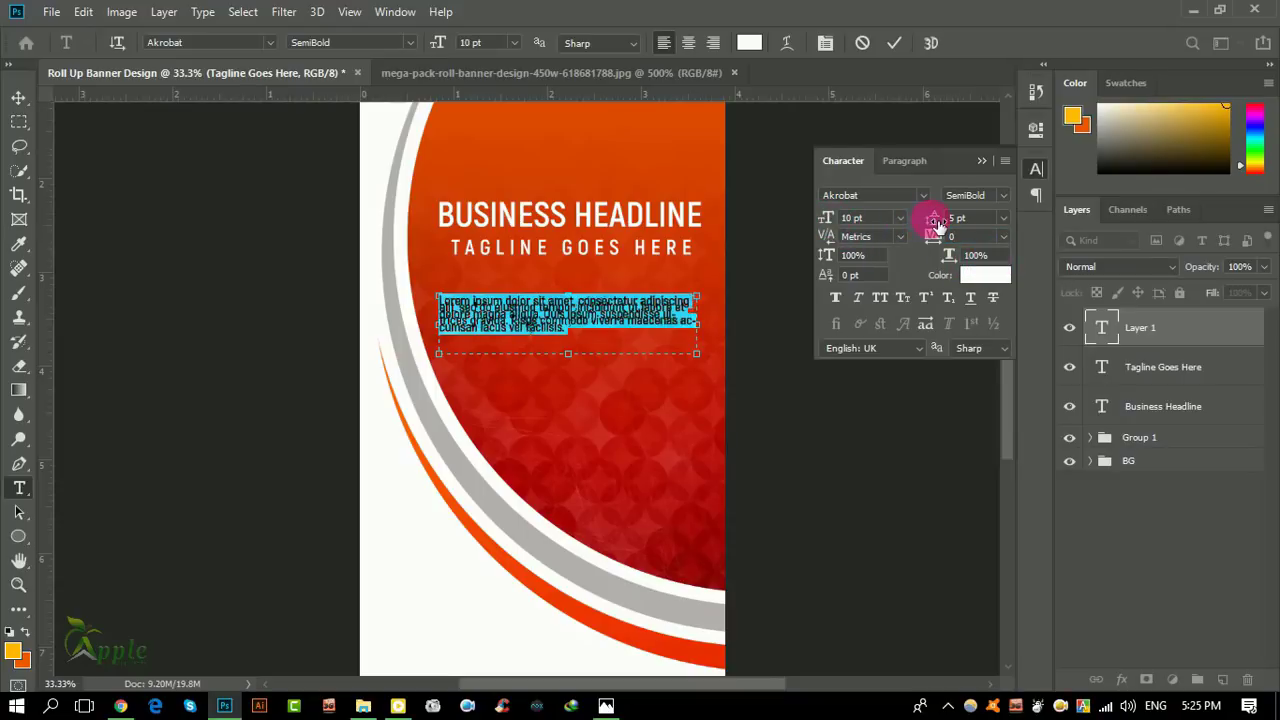
drag(937, 224, 942, 226)
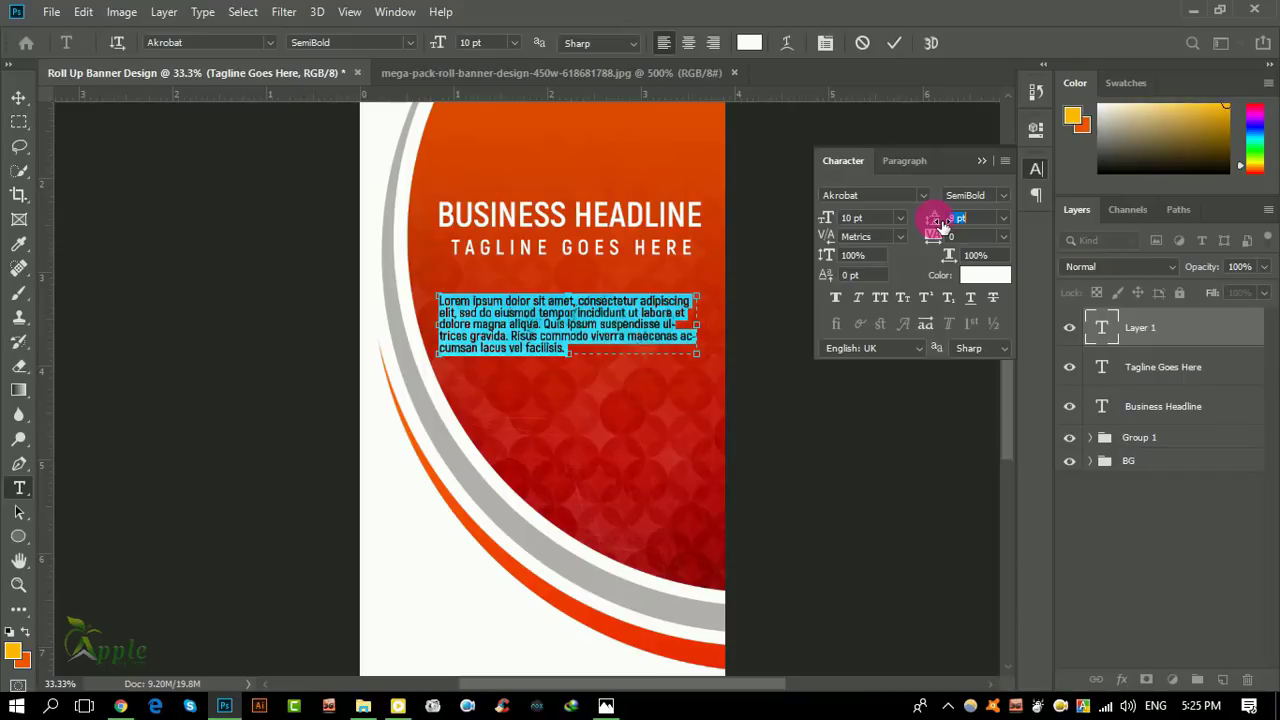
click(711, 43)
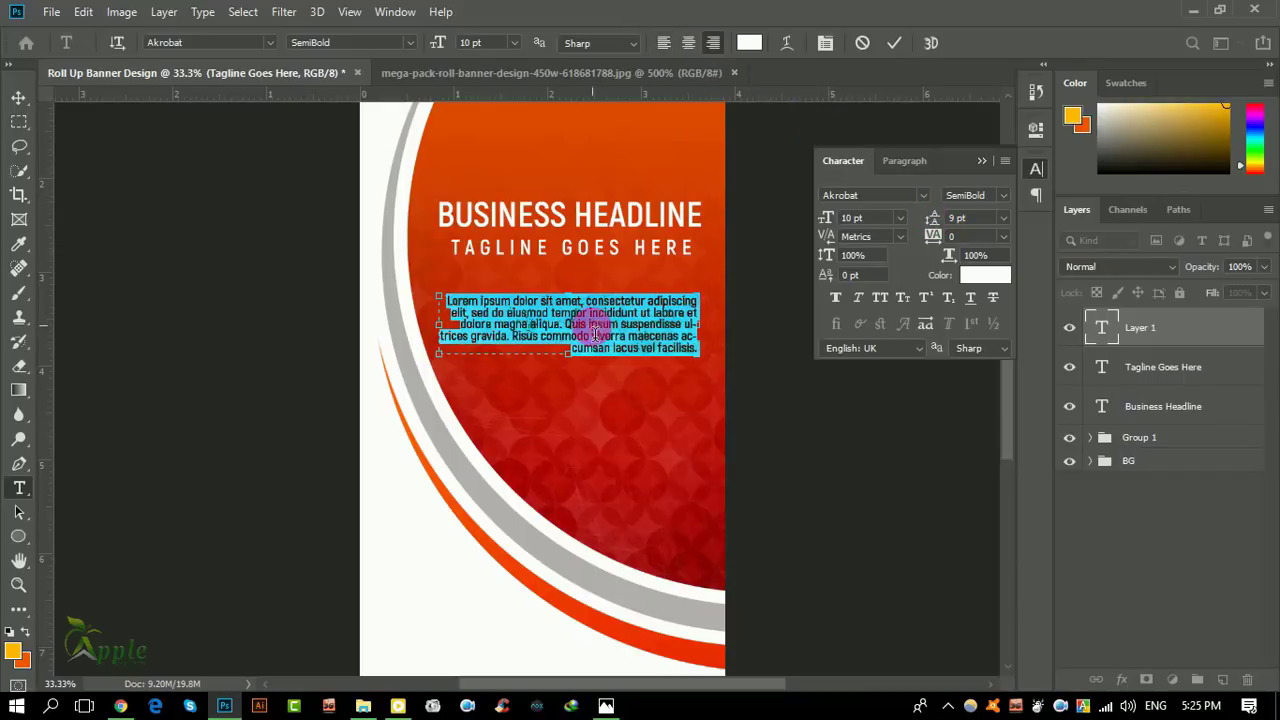
Step: Resize and position the Lorem ipsum paragraph beneath the tagline, viewing the whole banner
click(655, 343)
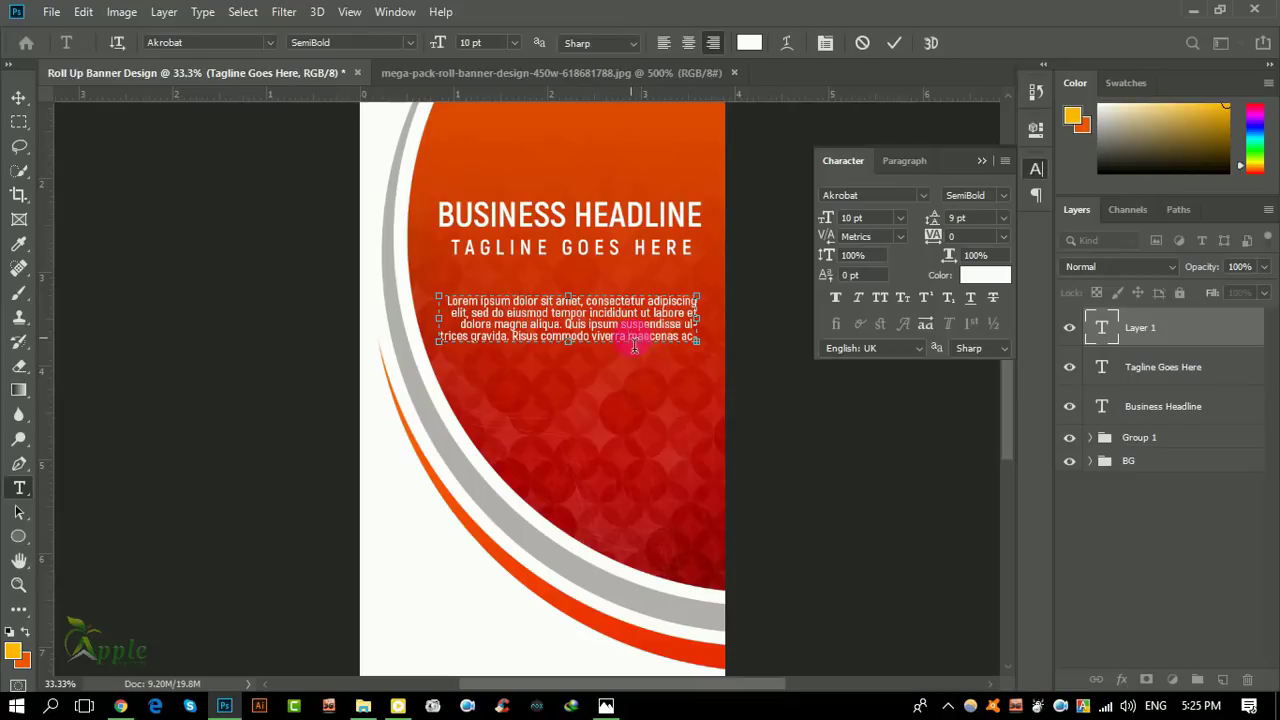
drag(697, 341, 706, 357)
click(894, 43)
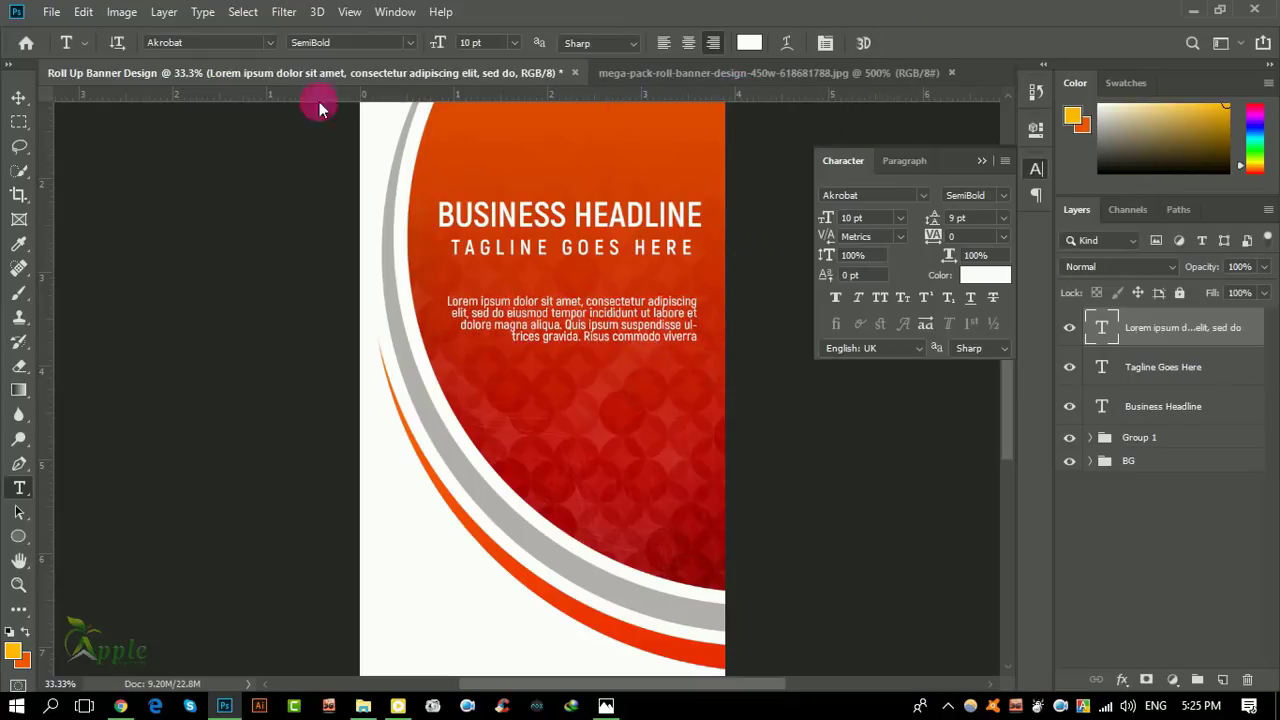
click(19, 97)
click(19, 488)
click(697, 338)
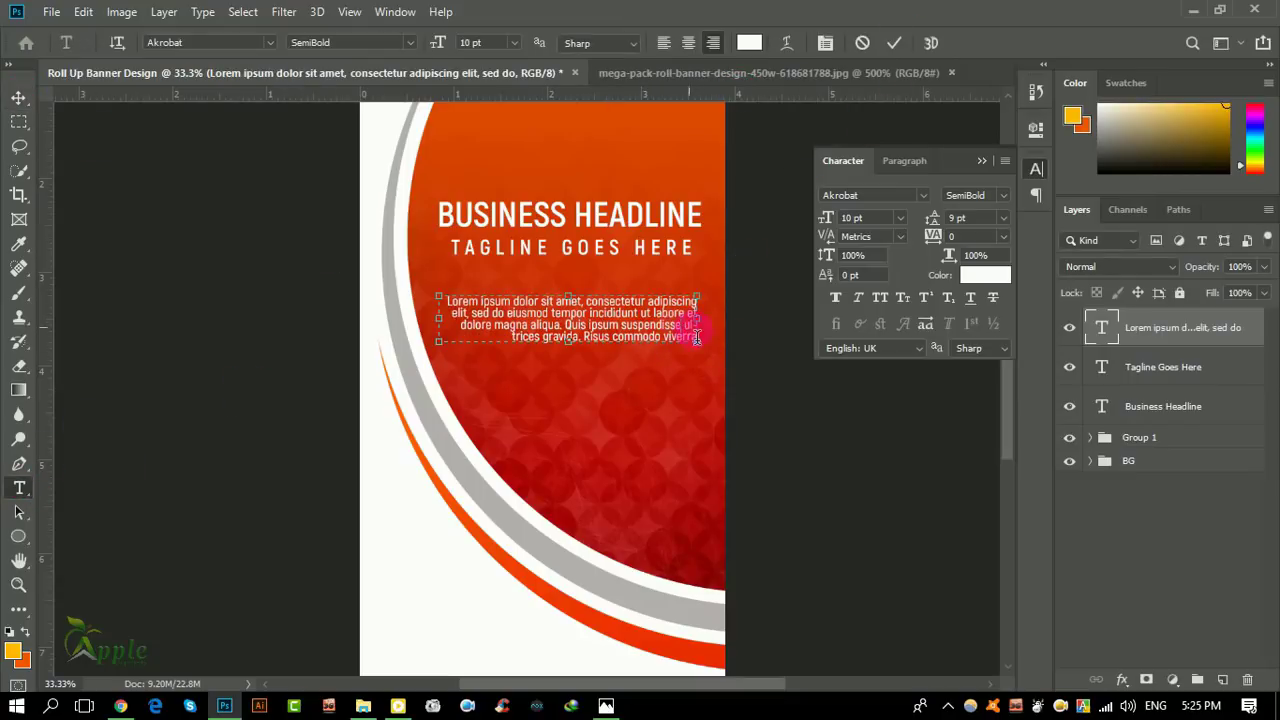
click(894, 43)
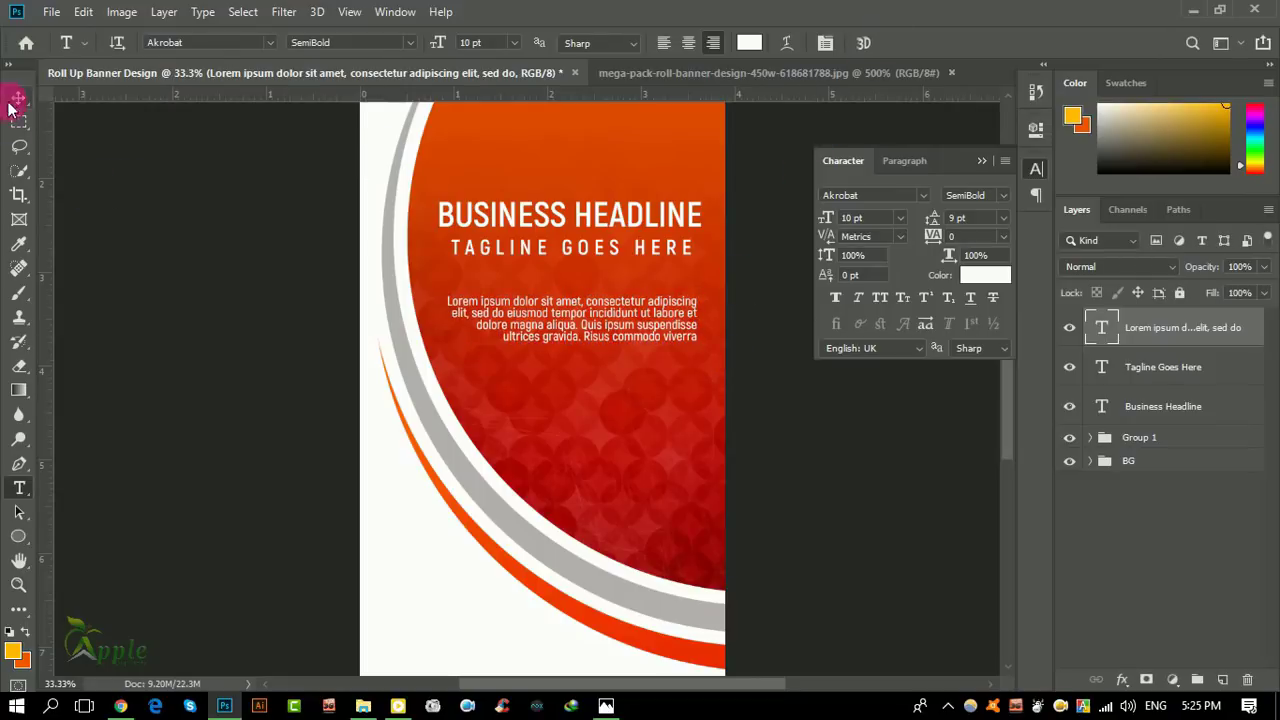
click(19, 97)
drag(560, 318, 708, 340)
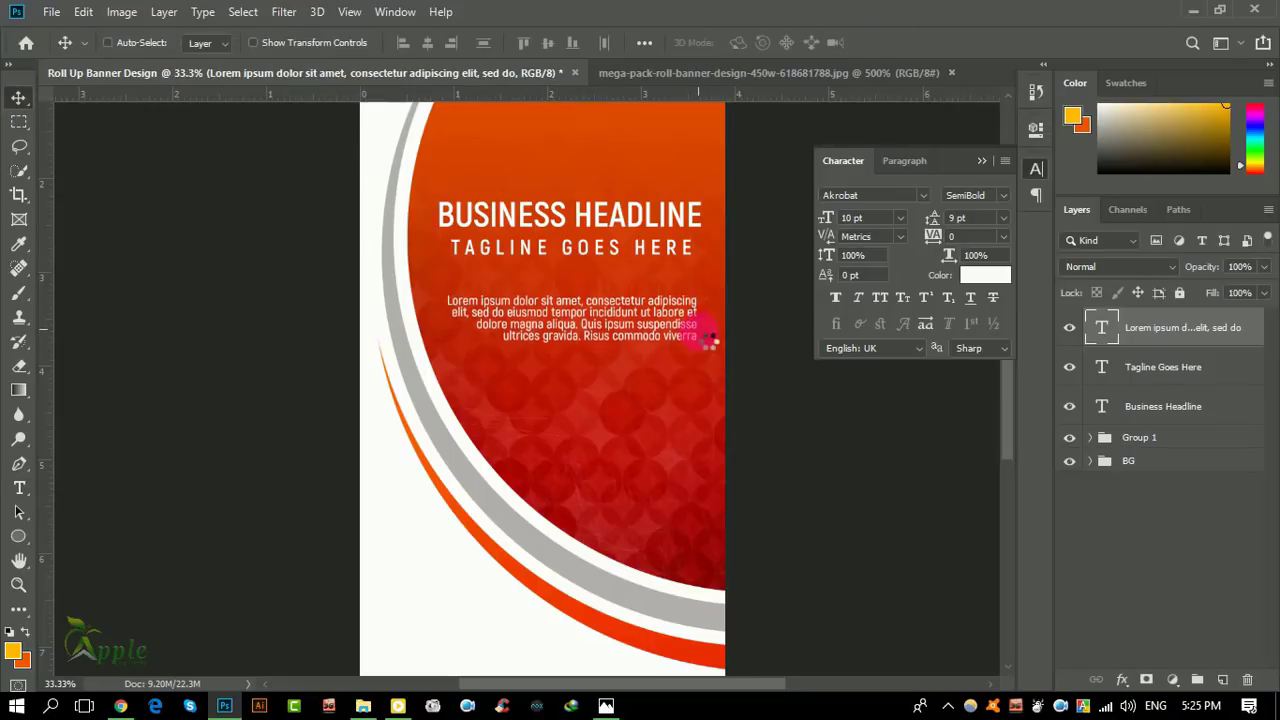
key(ctrl+minus)
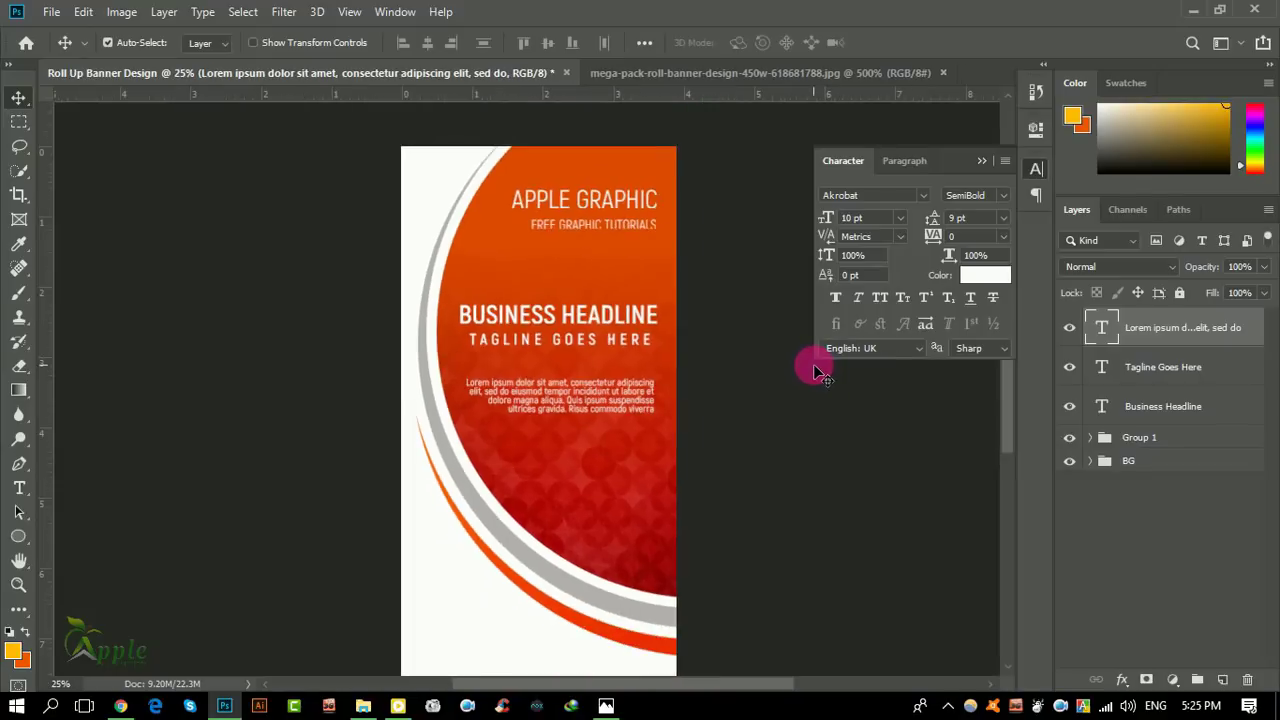
key(ctrl+minus)
key(shift+Up)
key(shift+Up)
key(shift+Up)
key(shift+Up)
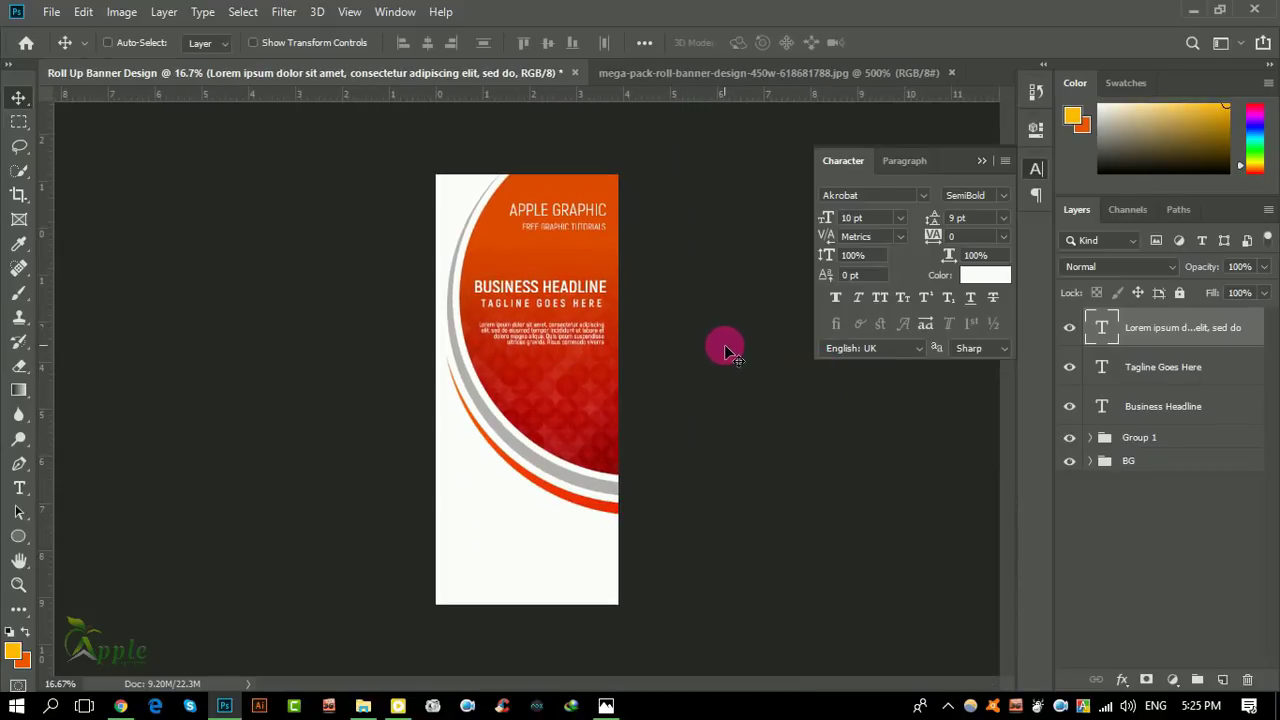
key(shift+Up)
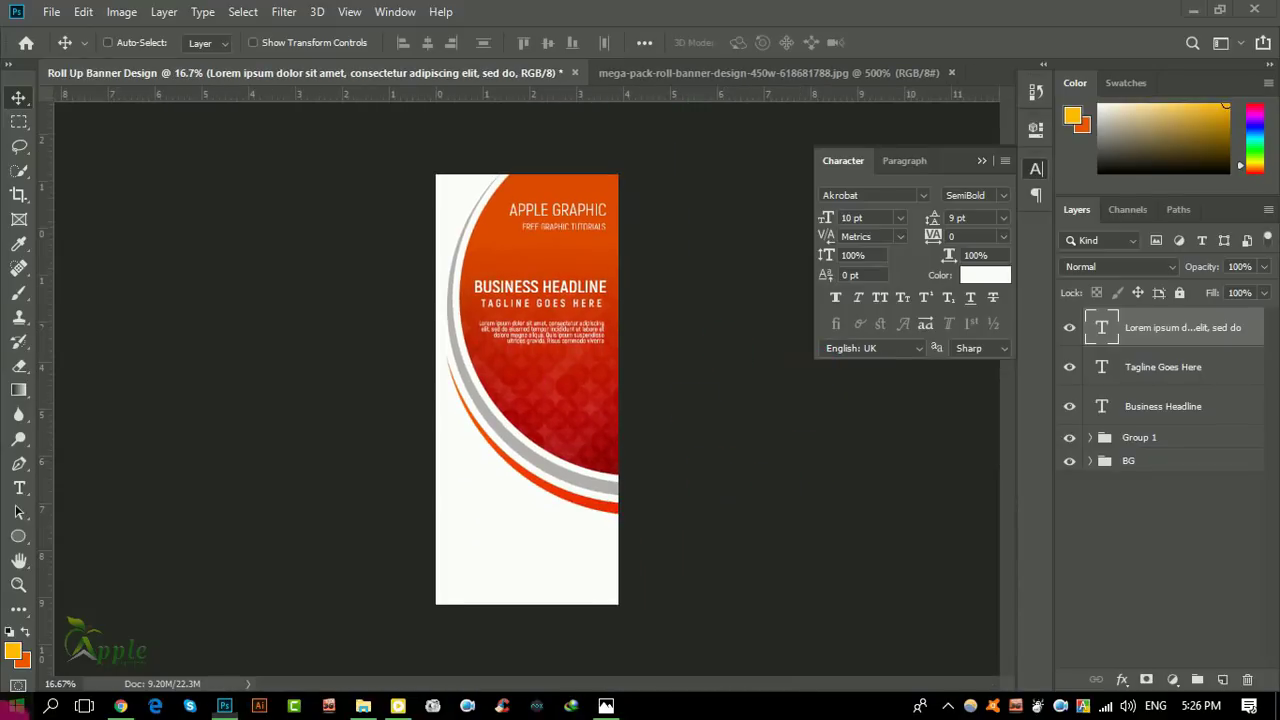
Step: Browse to Graphic Work > Working Help > Icons > Circle Icons Pack > 128x128 in File Explorer
click(17, 705)
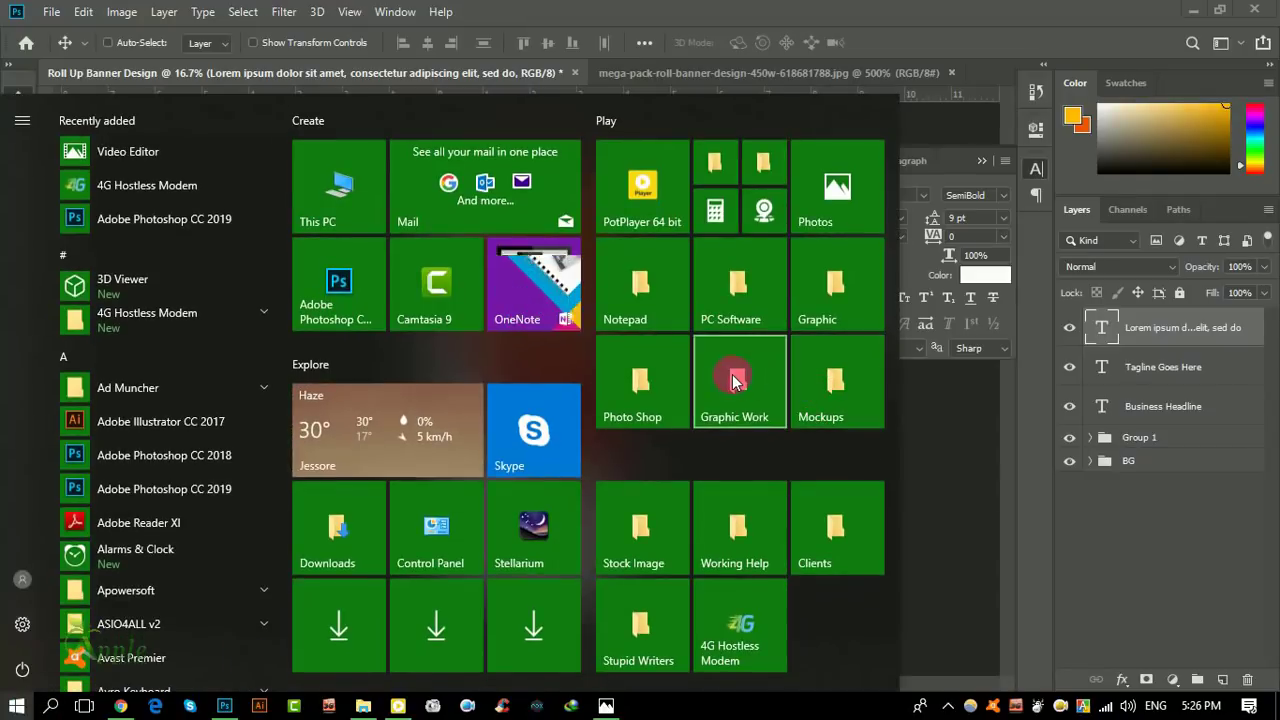
click(738, 380)
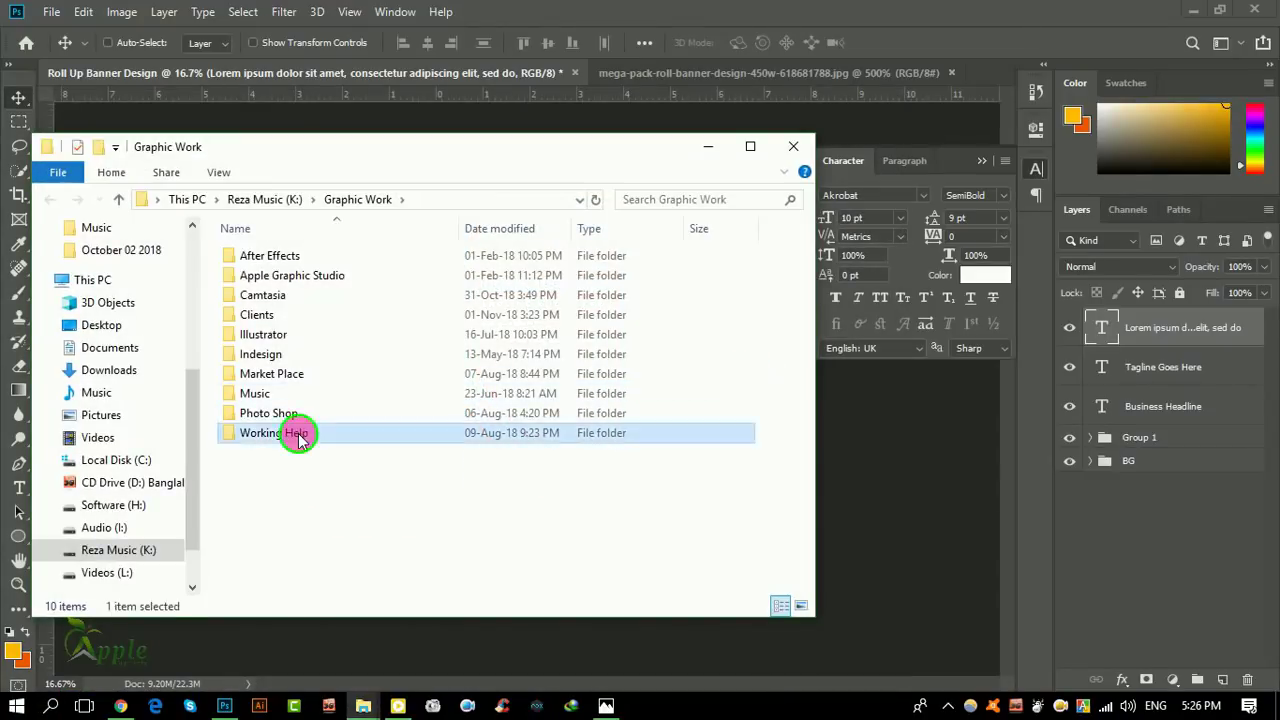
double_click(300, 433)
double_click(288, 275)
double_click(313, 293)
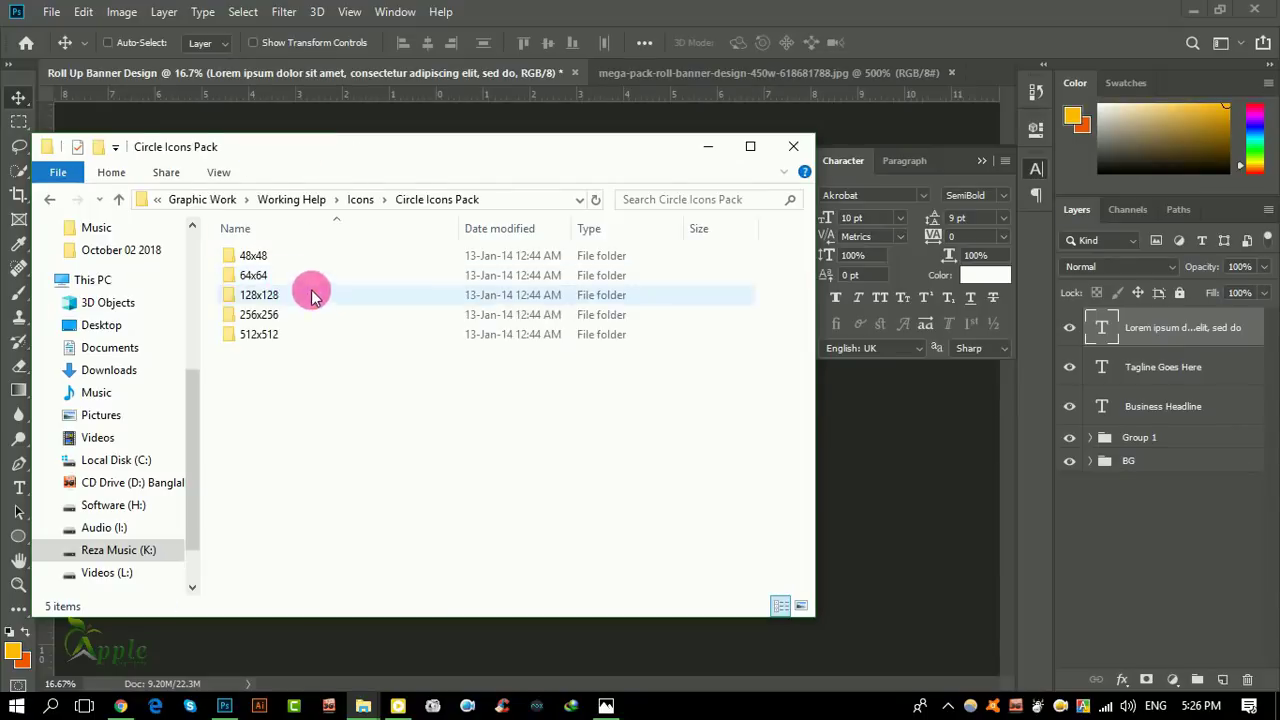
double_click(286, 275)
click(53, 203)
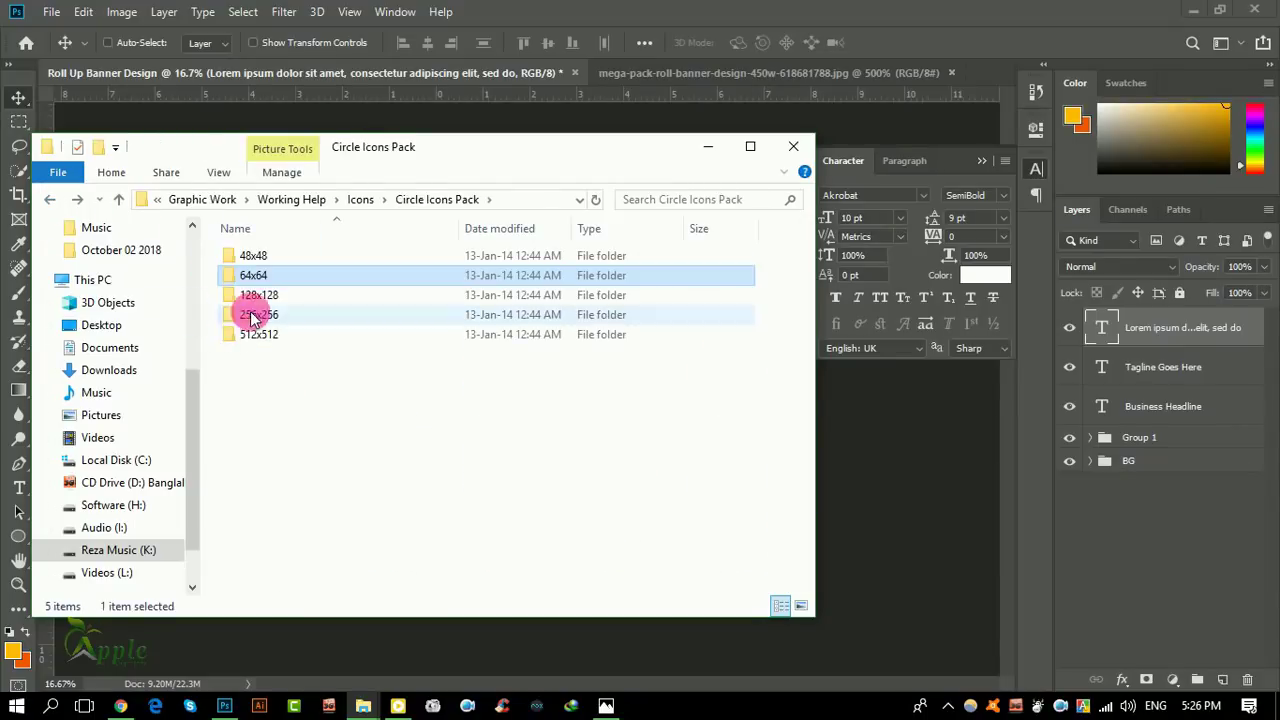
double_click(255, 295)
Step: Drag the bluetooth icon from the 128x128 folder onto the banner as a new layer
scroll(400, 350, down, 5)
scroll(267, 335, down, 3)
scroll(267, 335, up, 1)
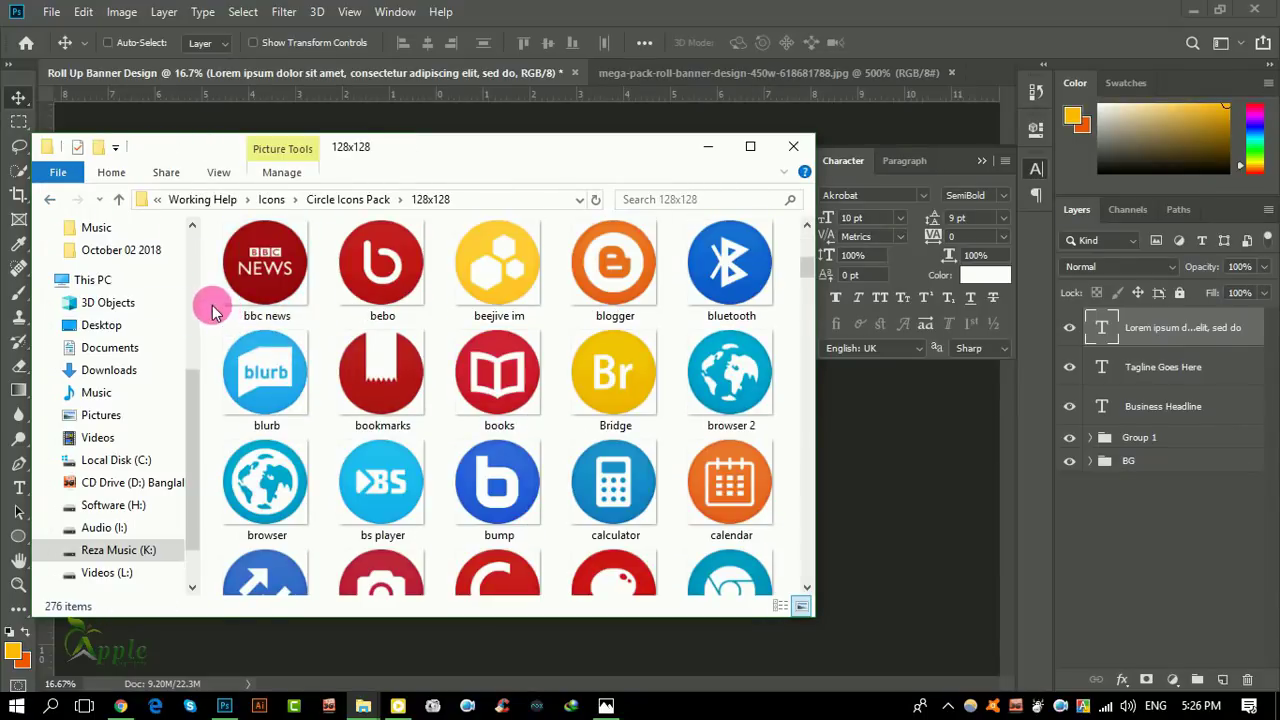
drag(209, 303, 737, 277)
Step: Place the bluetooth, bbc news, bebo, beejive im and blogger icons and group them as Group 2
click(869, 455)
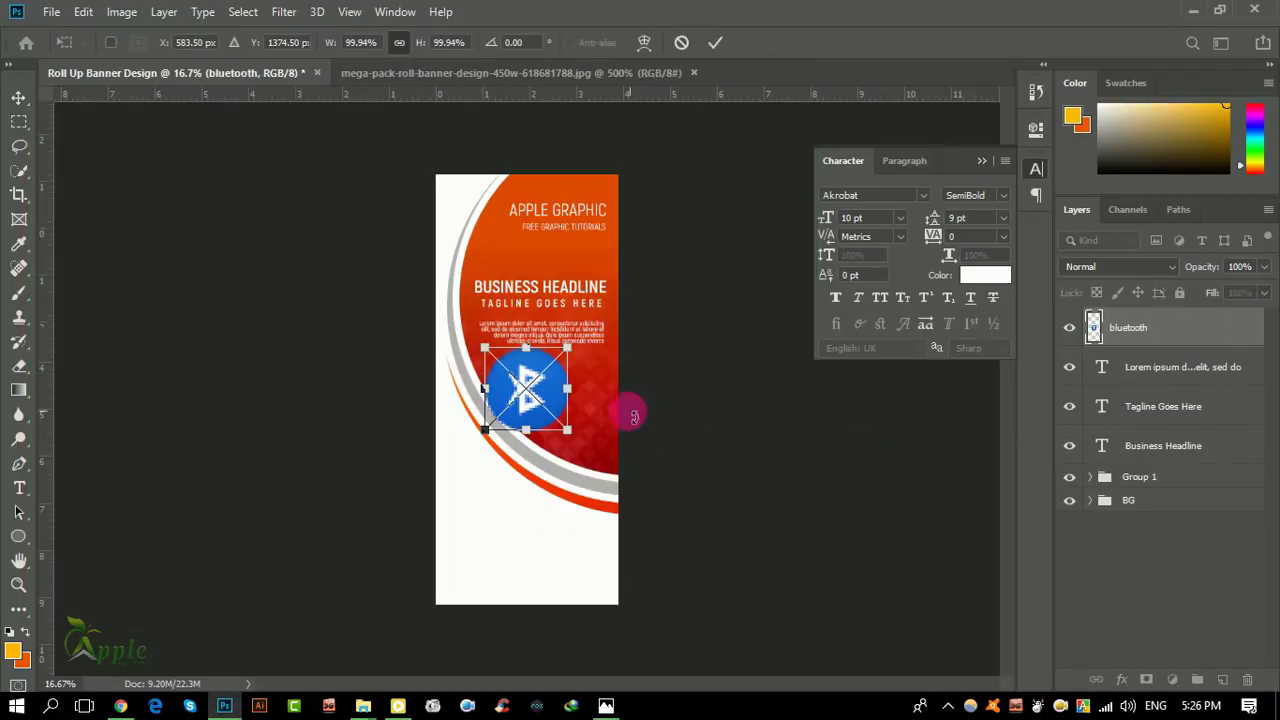
click(716, 45)
click(716, 45)
click(716, 45)
click(716, 45)
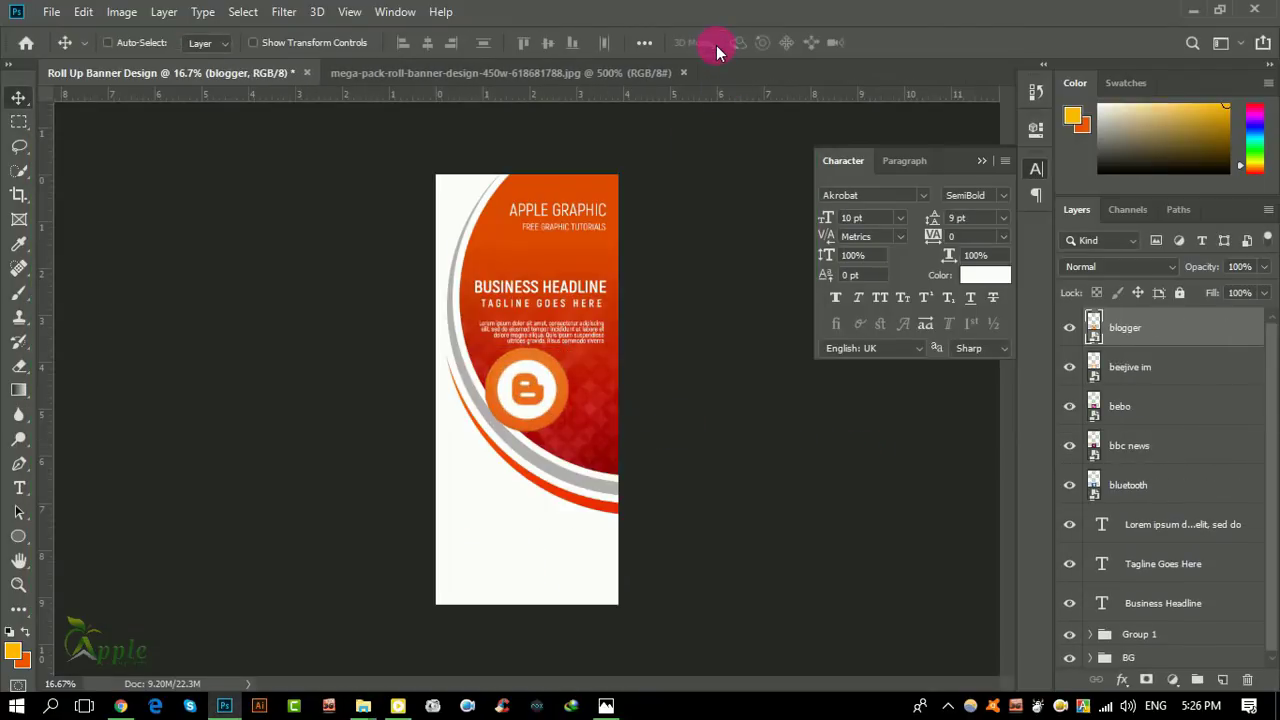
drag(1168, 378, 1190, 568)
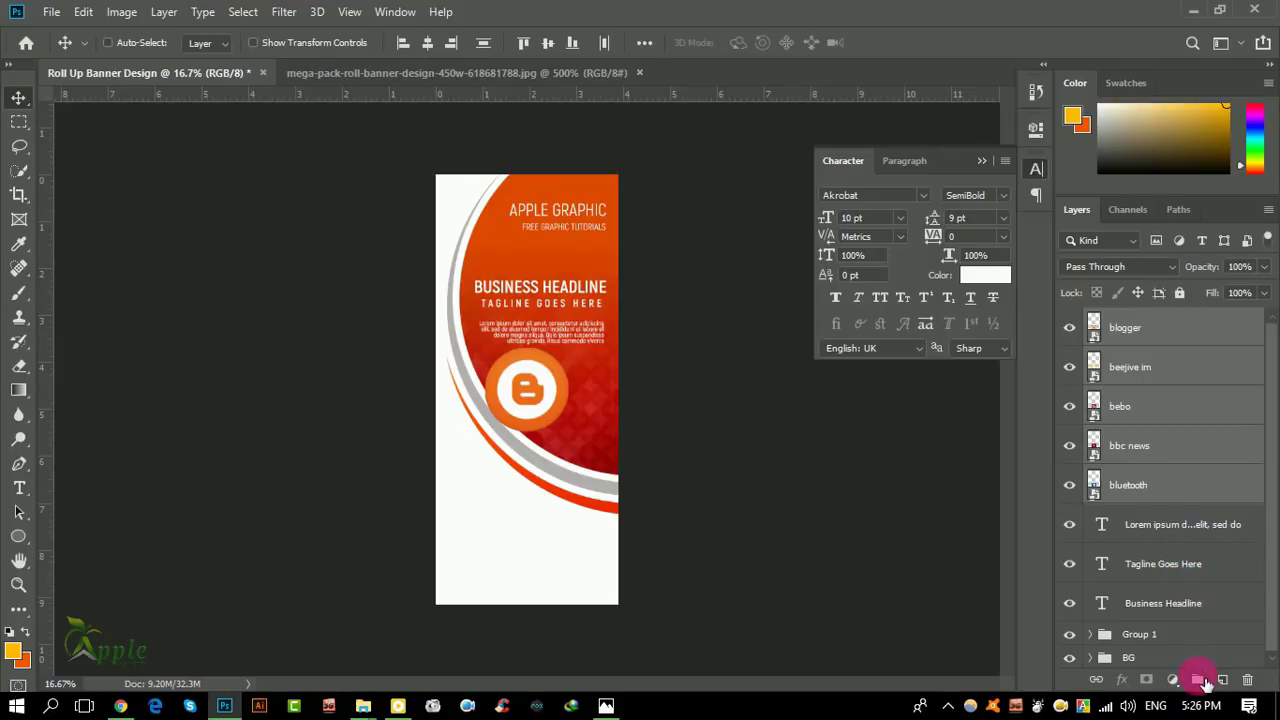
click(1198, 680)
click(1090, 319)
Step: Shrink the icon group to about 30% and move it below the paragraph text
click(83, 11)
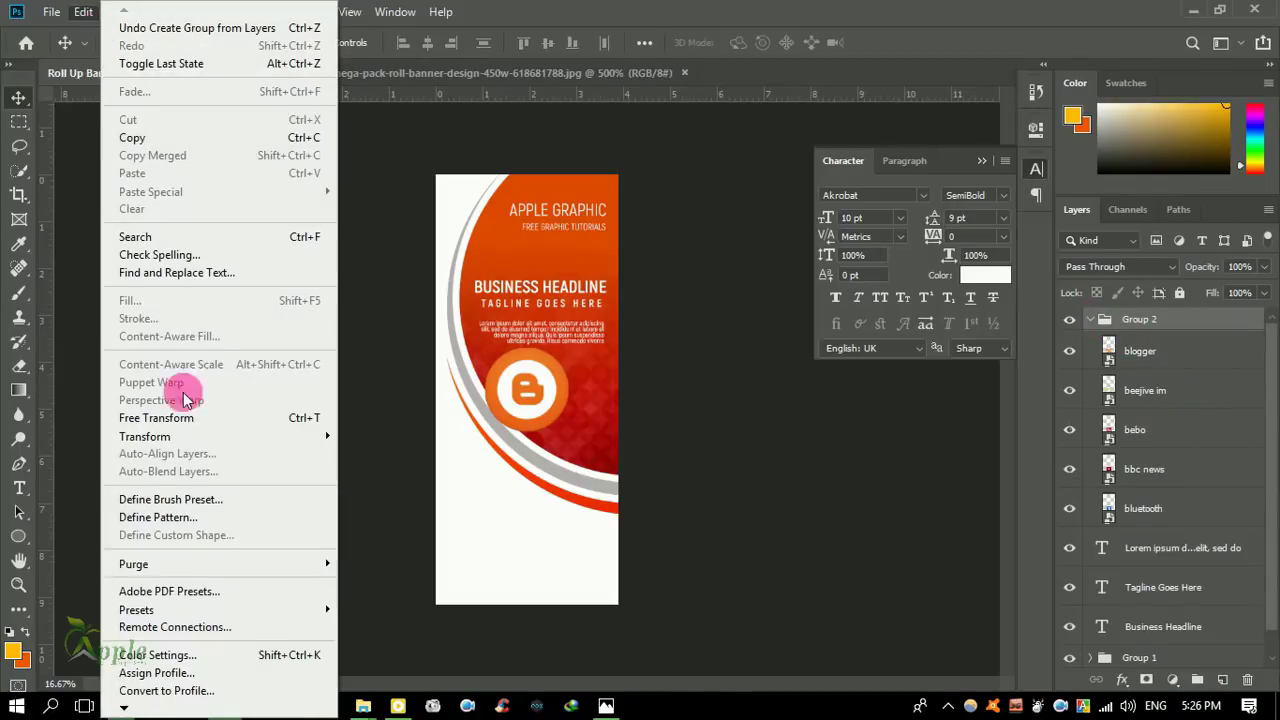
click(130, 414)
drag(583, 444, 563, 366)
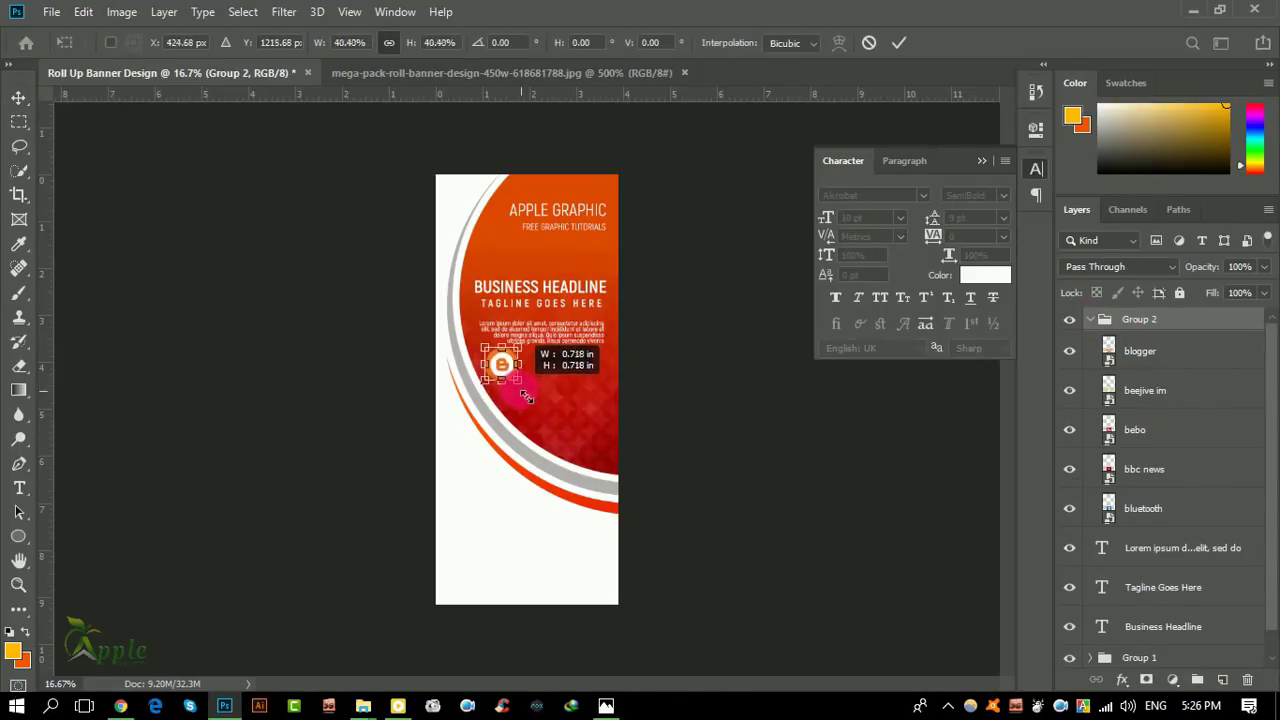
click(899, 42)
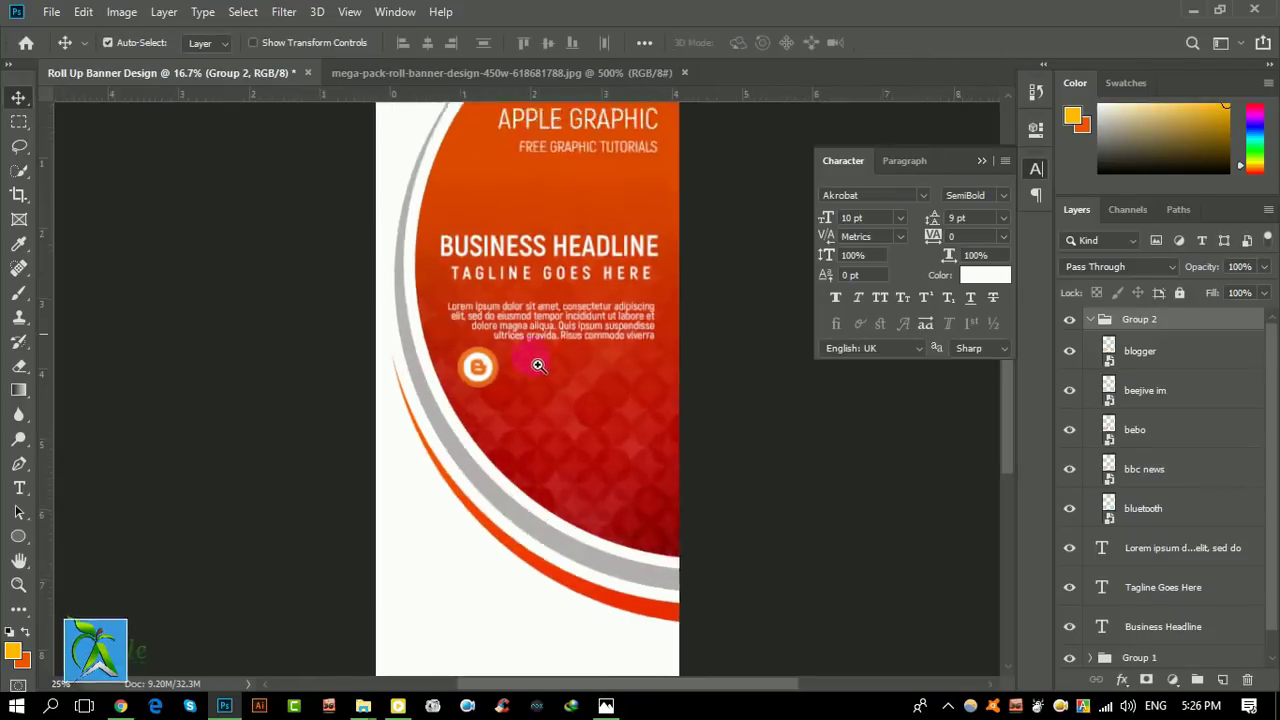
scroll(534, 363, up, 2)
mouse_move(477, 294)
mouse_down()
mouse_move(505, 340)
mouse_move(462, 331)
mouse_up()
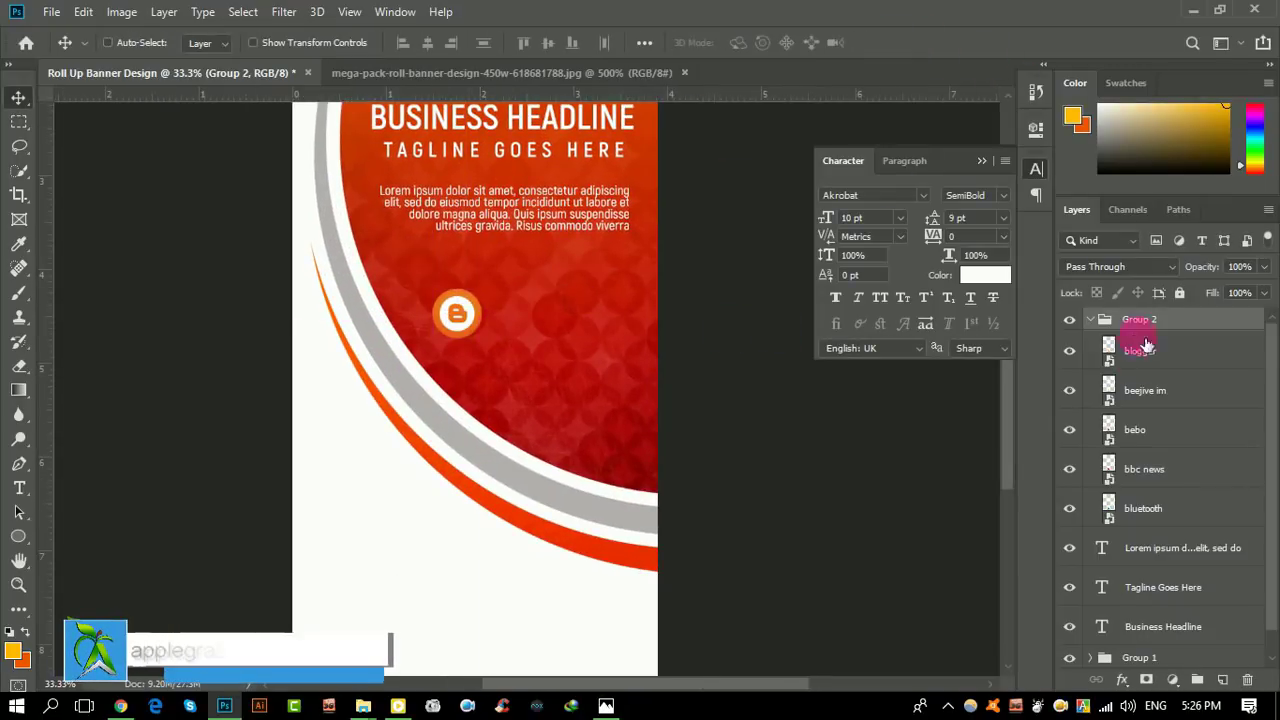
Step: Spread the icons into a horizontal row, with the Blogger icon at the right end
click(1171, 508)
shift+click(1170, 390)
shift+click(1165, 352)
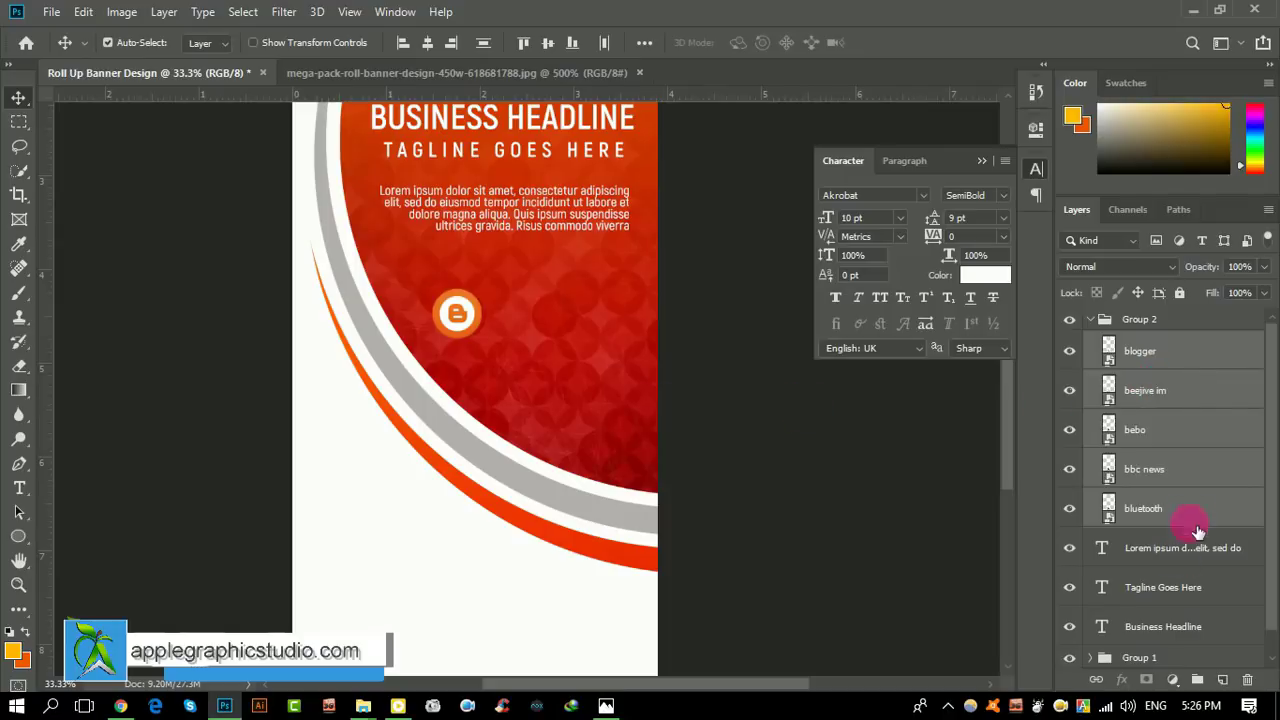
ctrl+click(1160, 508)
drag(505, 322, 591, 316)
ctrl+click(1238, 484)
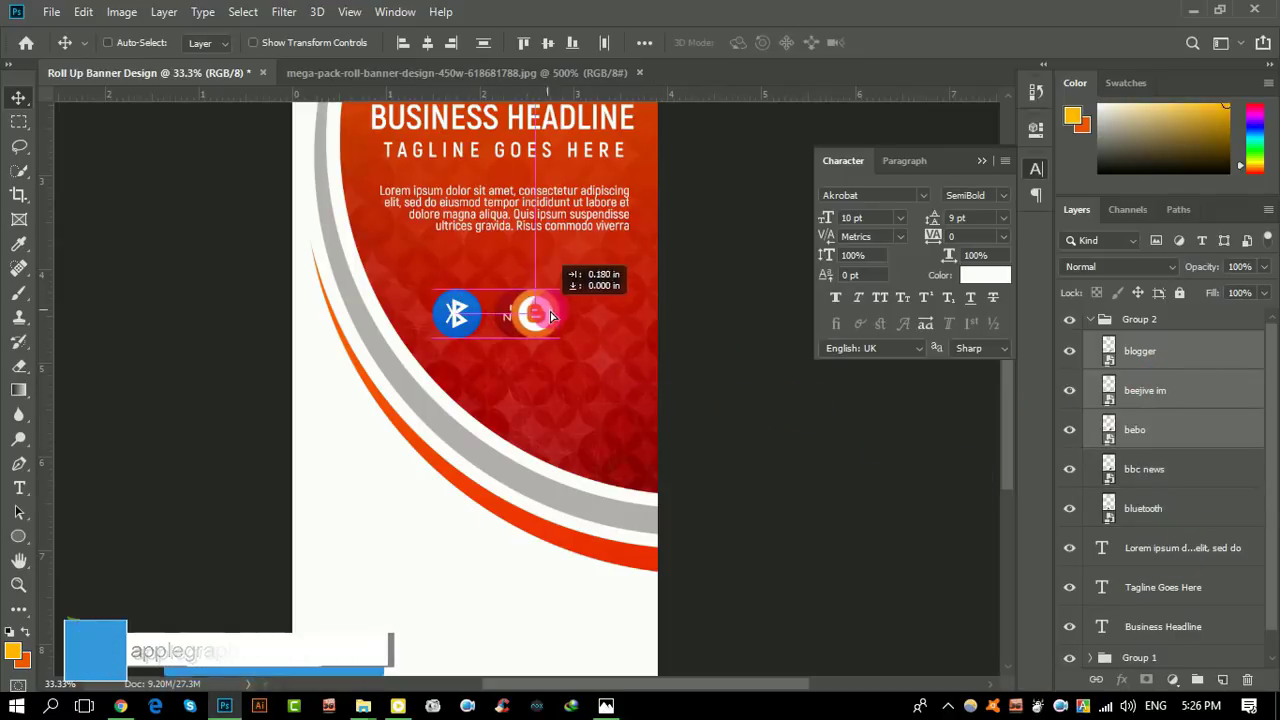
ctrl+click(1186, 435)
mouse_move(651, 323)
mouse_down()
mouse_move(621, 311)
mouse_move(646, 311)
mouse_up()
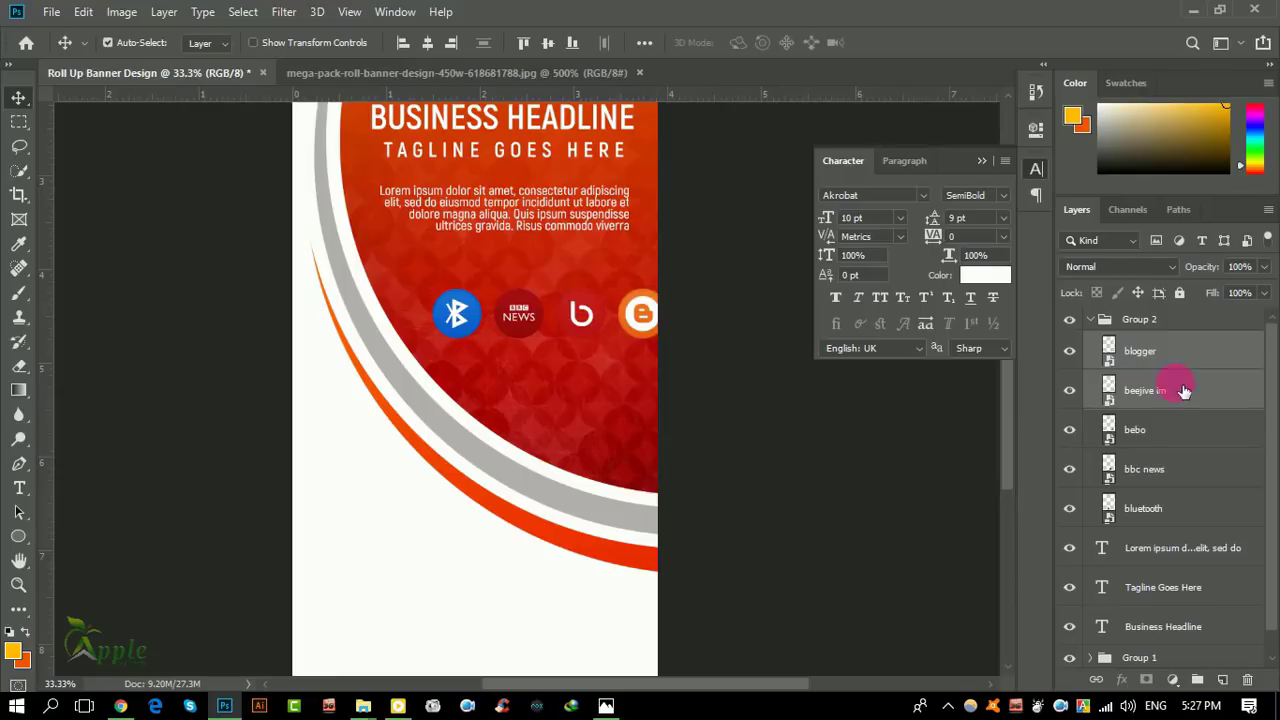
ctrl+click(1240, 390)
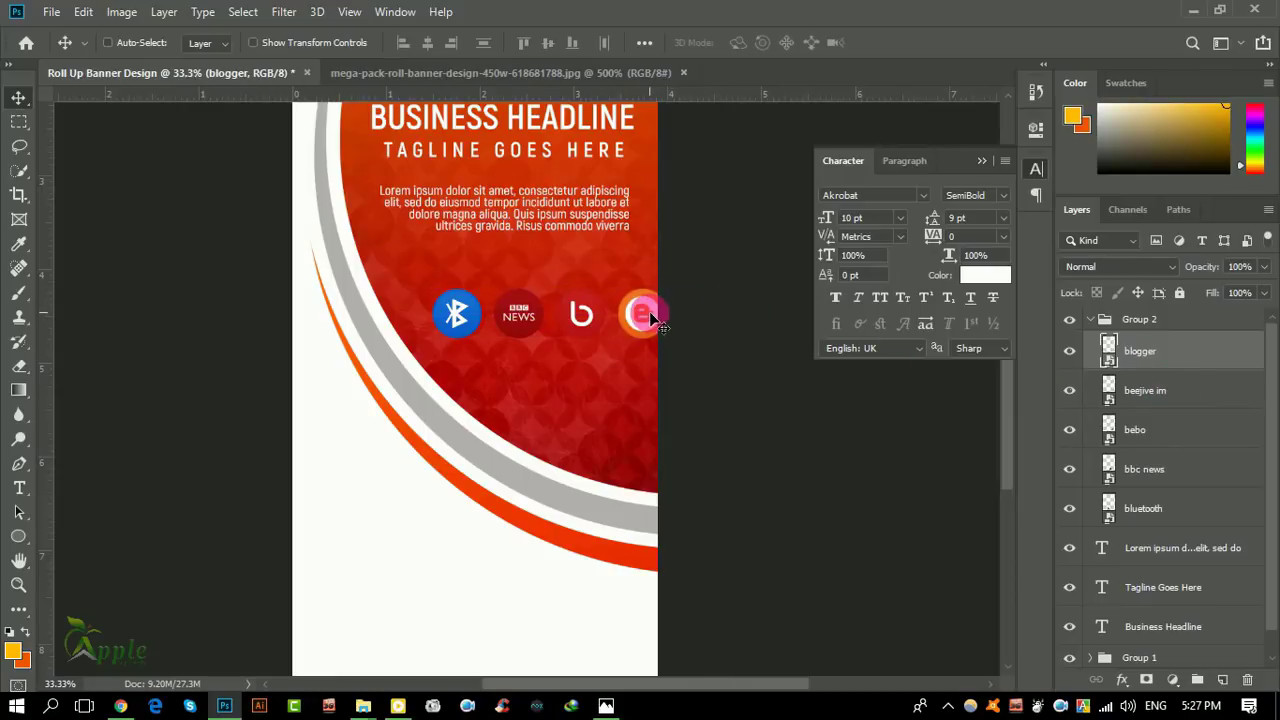
drag(648, 318, 706, 317)
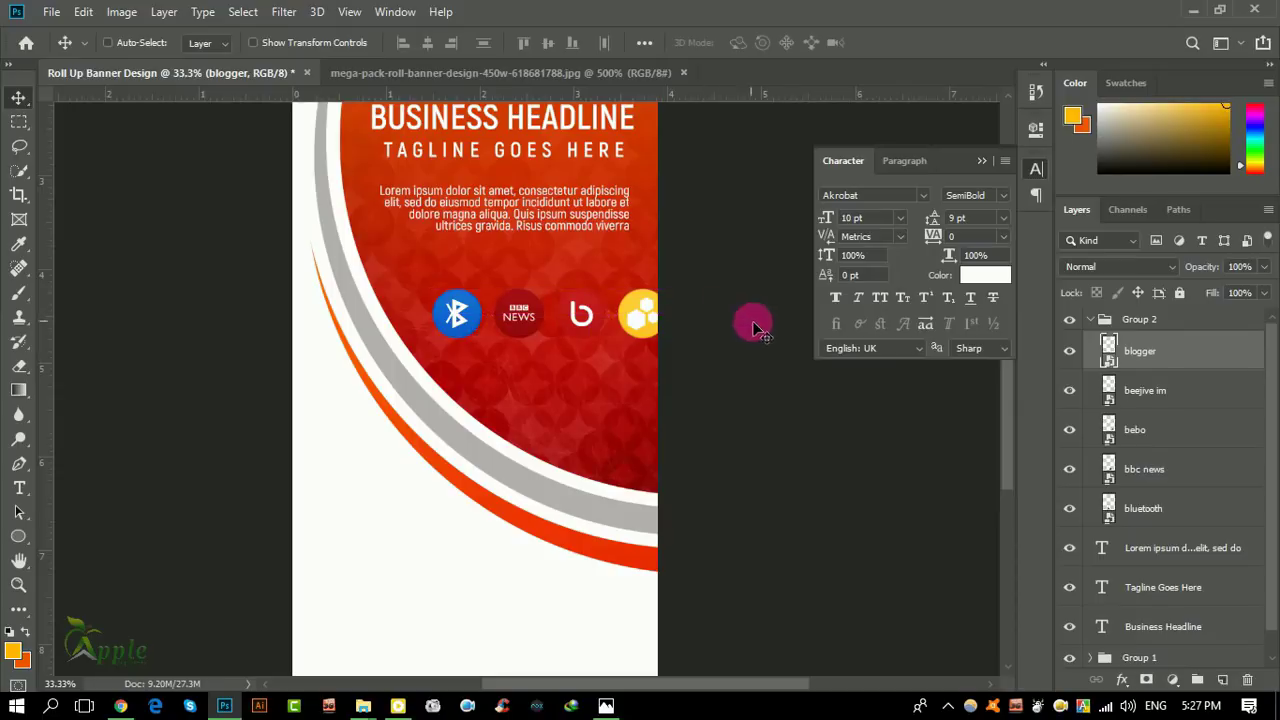
Step: Scale the Group 2 icon row down slightly and shift it up and left
click(1095, 322)
click(88, 11)
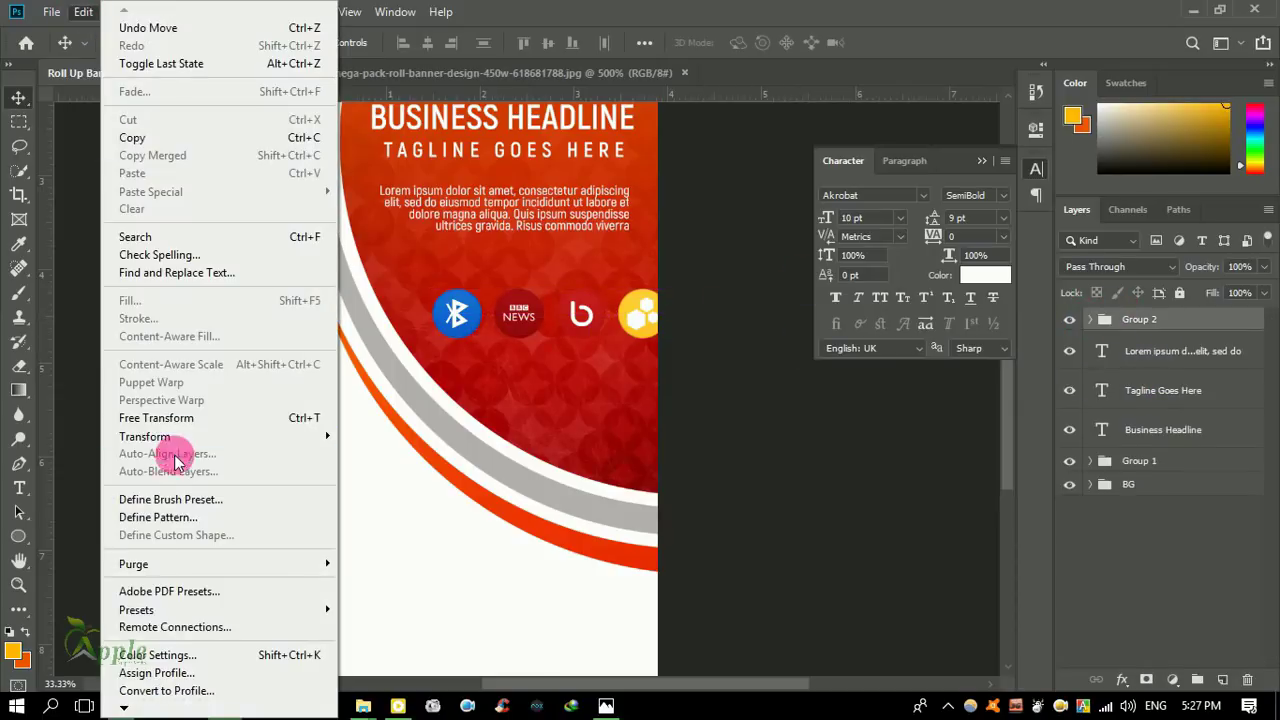
click(266, 417)
mouse_move(737, 337)
mouse_down()
mouse_move(663, 320)
mouse_move(633, 336)
mouse_up()
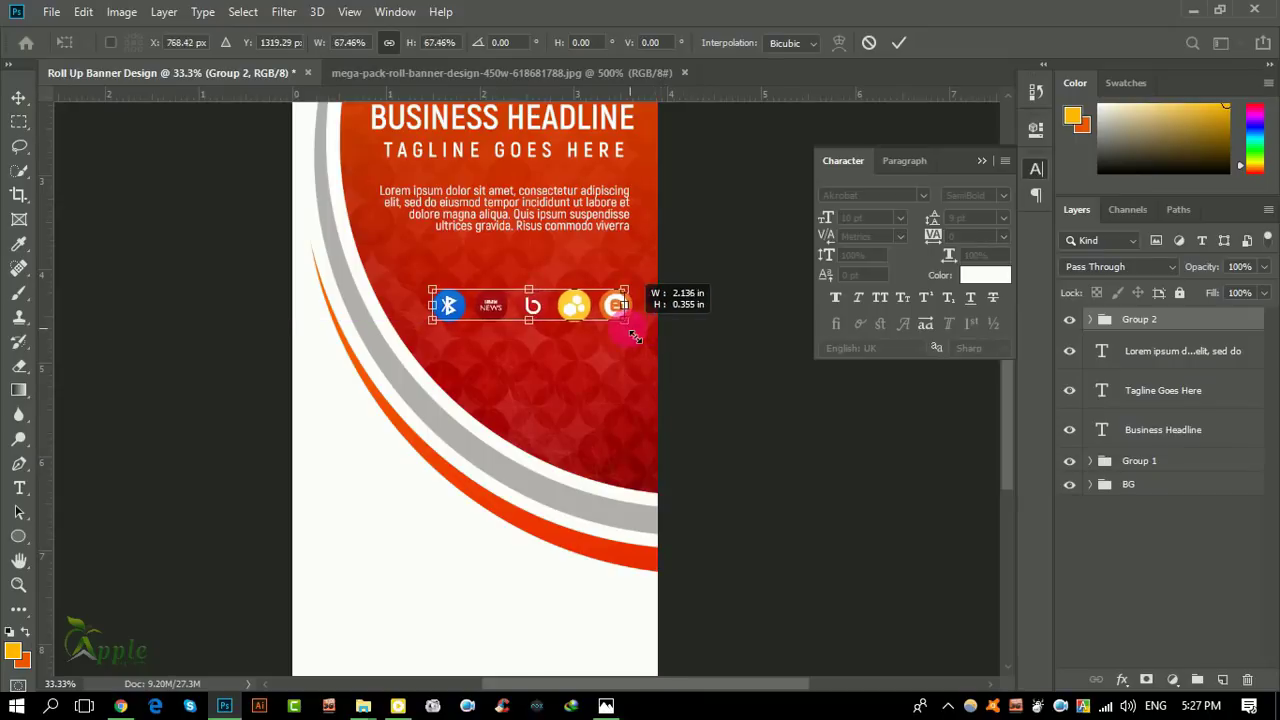
key(Return)
drag(568, 289, 560, 272)
Step: Draw a rounded rectangle bar across the icon row and place its layer beneath Group 2
click(18, 538)
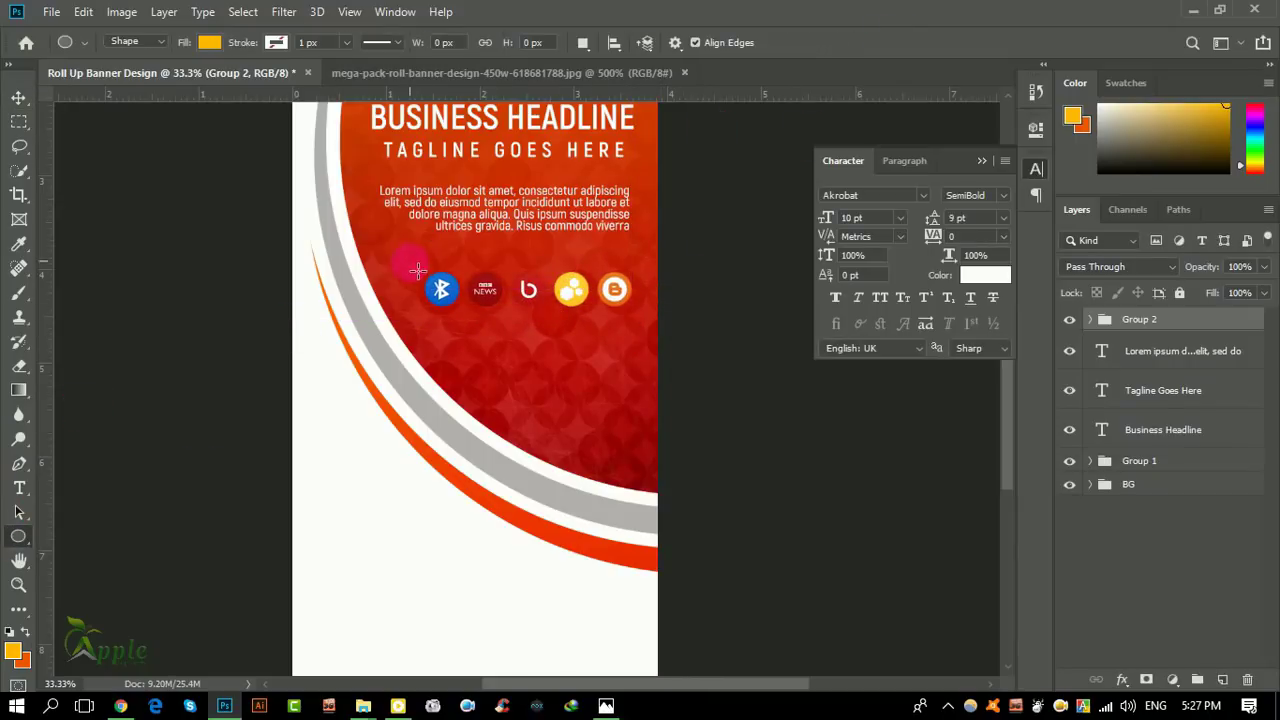
drag(410, 270, 697, 326)
key(ctrl+z)
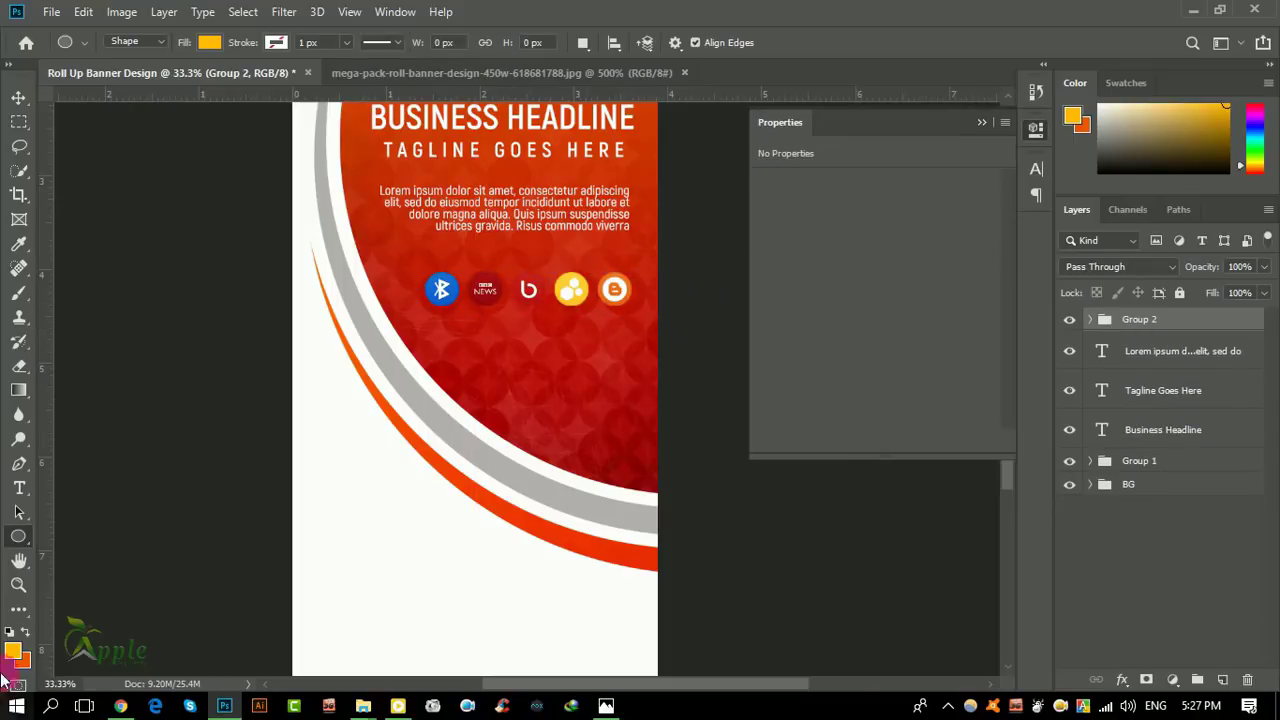
right_click(18, 536)
click(90, 549)
drag(413, 268, 672, 315)
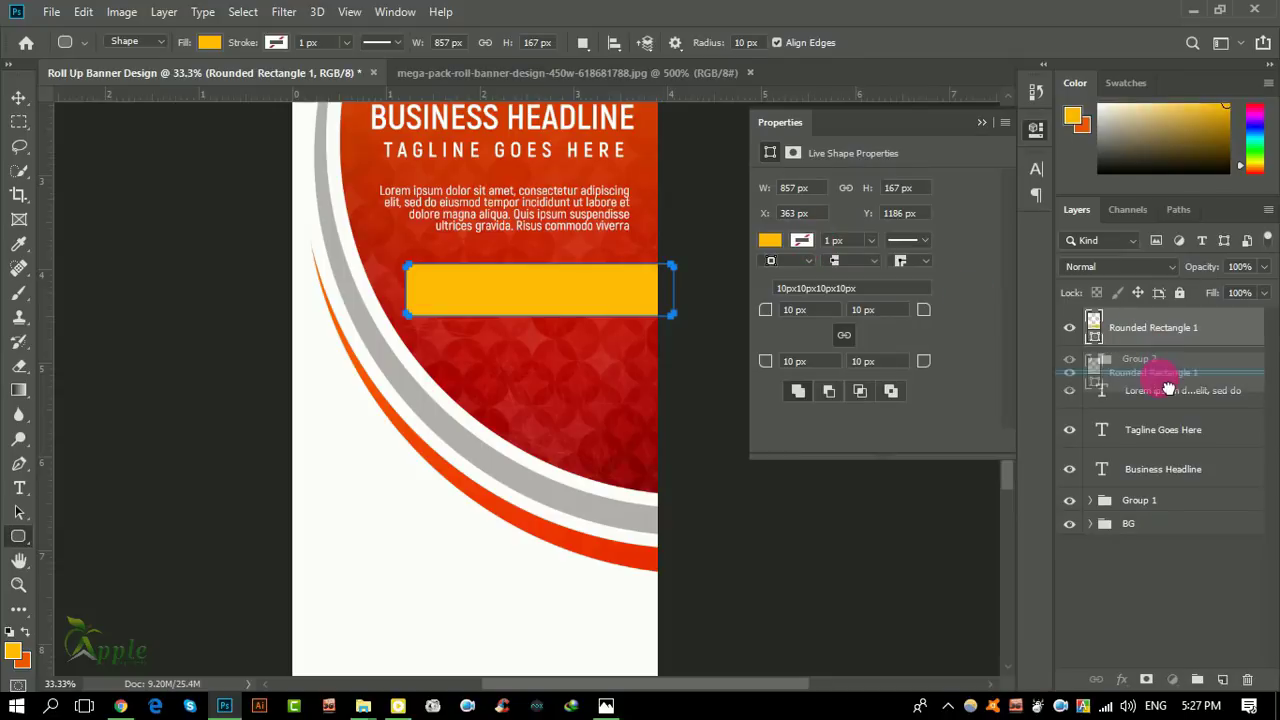
drag(1153, 327, 1157, 370)
click(18, 100)
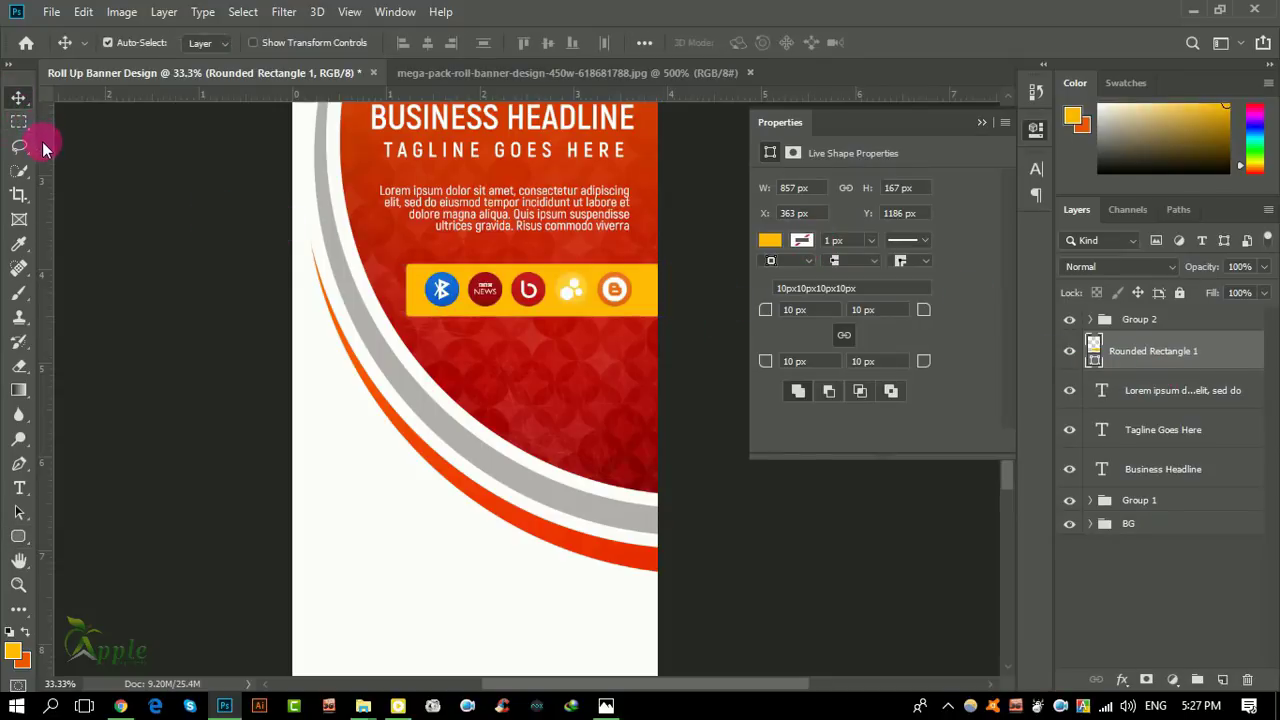
key(ctrl+0)
Step: Fill the rounded bar with dark orange c94200
double_click(1096, 350)
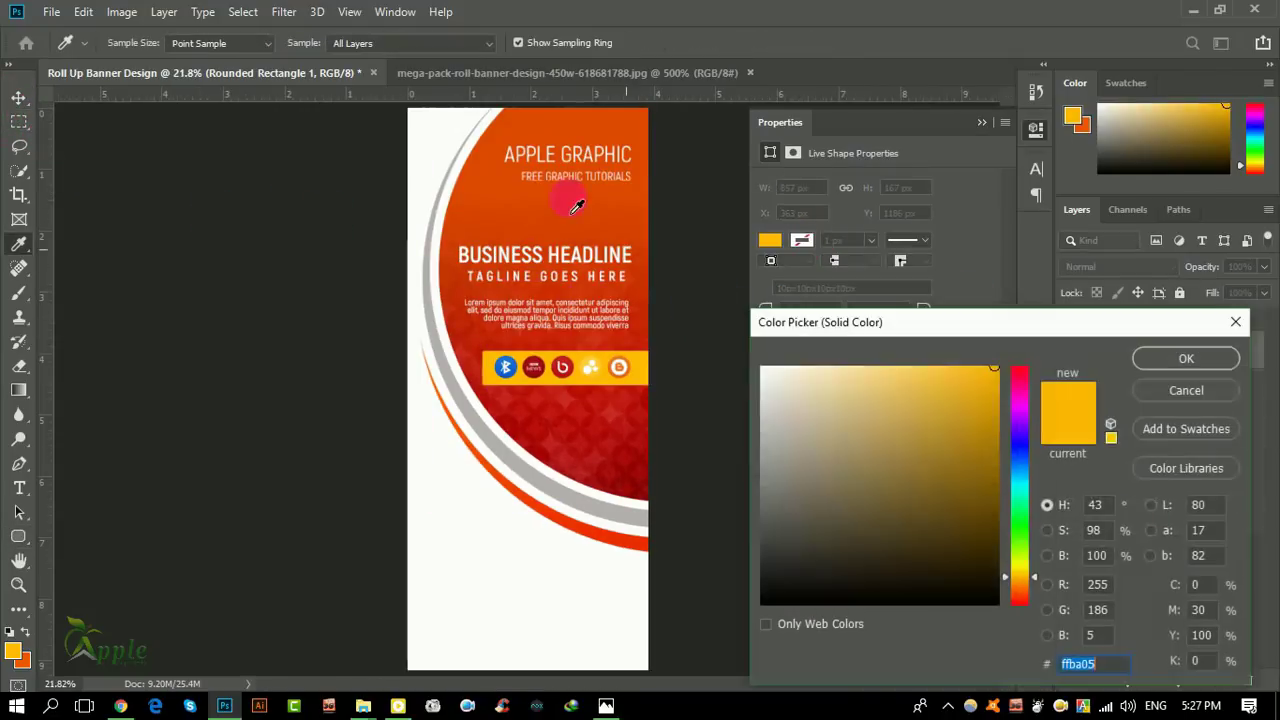
click(606, 192)
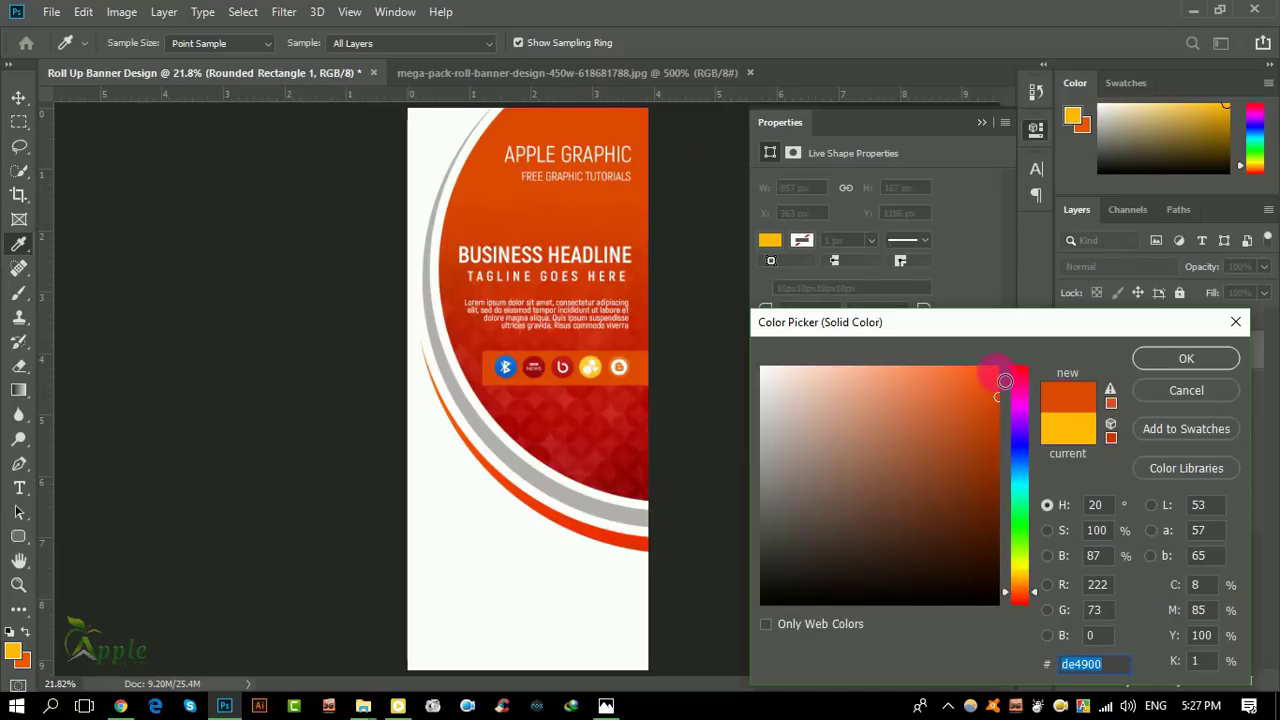
drag(1005, 381, 1015, 358)
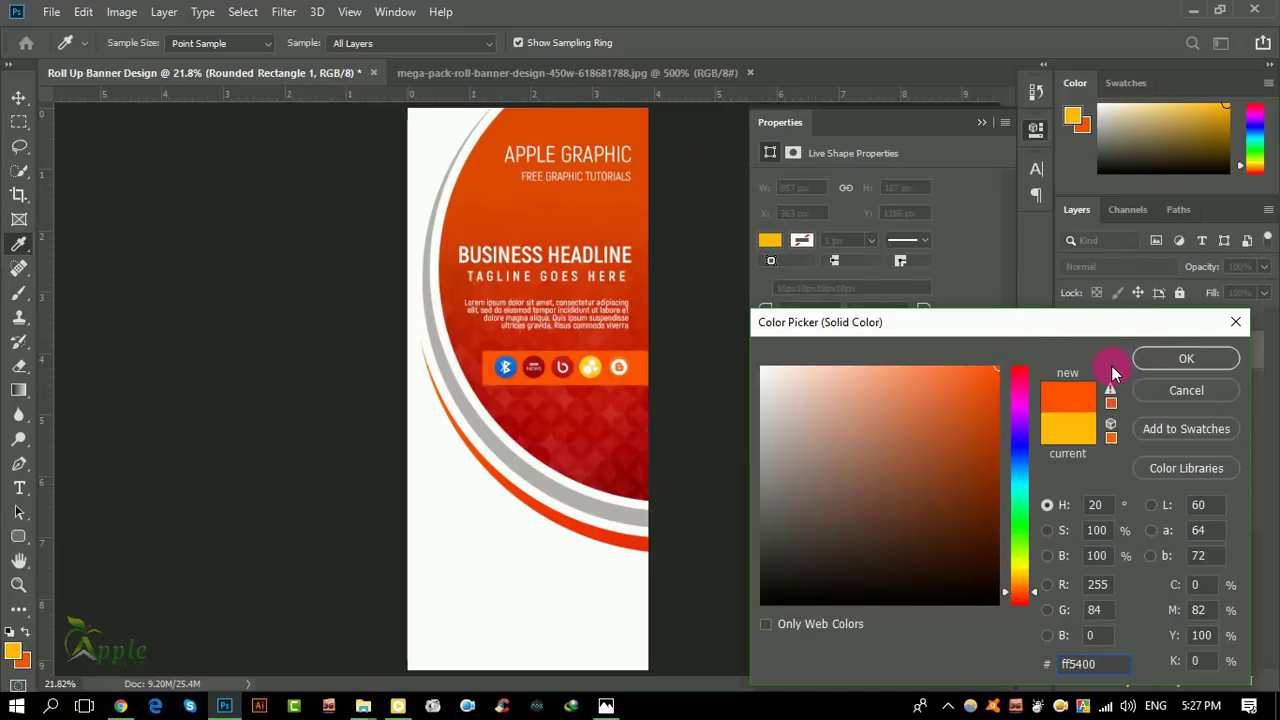
click(1003, 411)
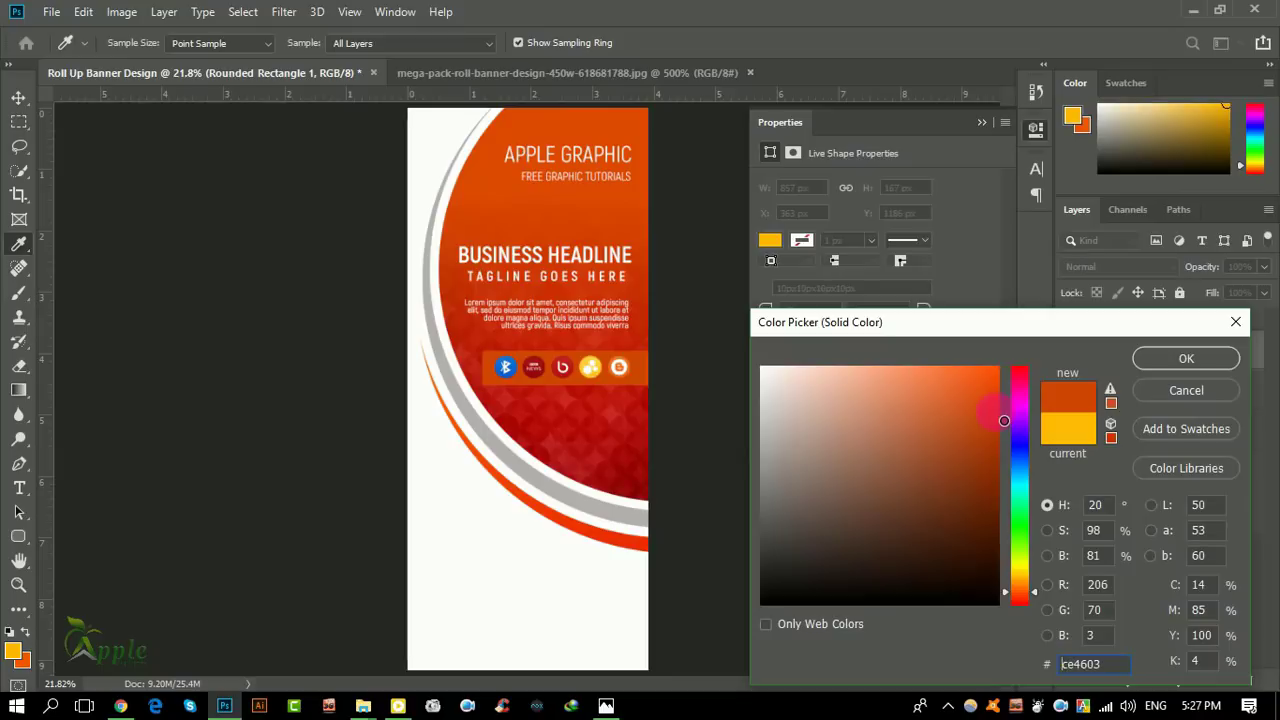
mouse_move(1004, 420)
mouse_down()
mouse_move(1006, 491)
mouse_move(1012, 425)
mouse_up()
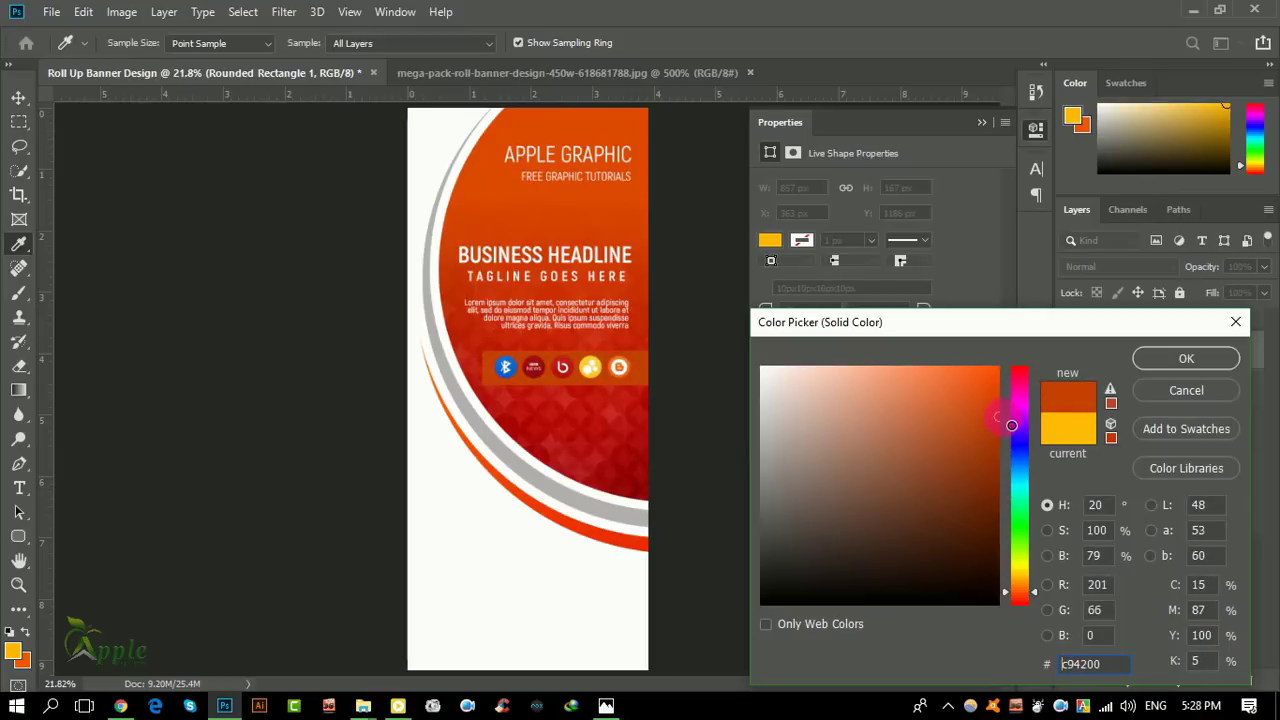
click(1186, 358)
Step: Group the top block's layers, from Group 2 down to Business Headline, into Group 3
click(980, 123)
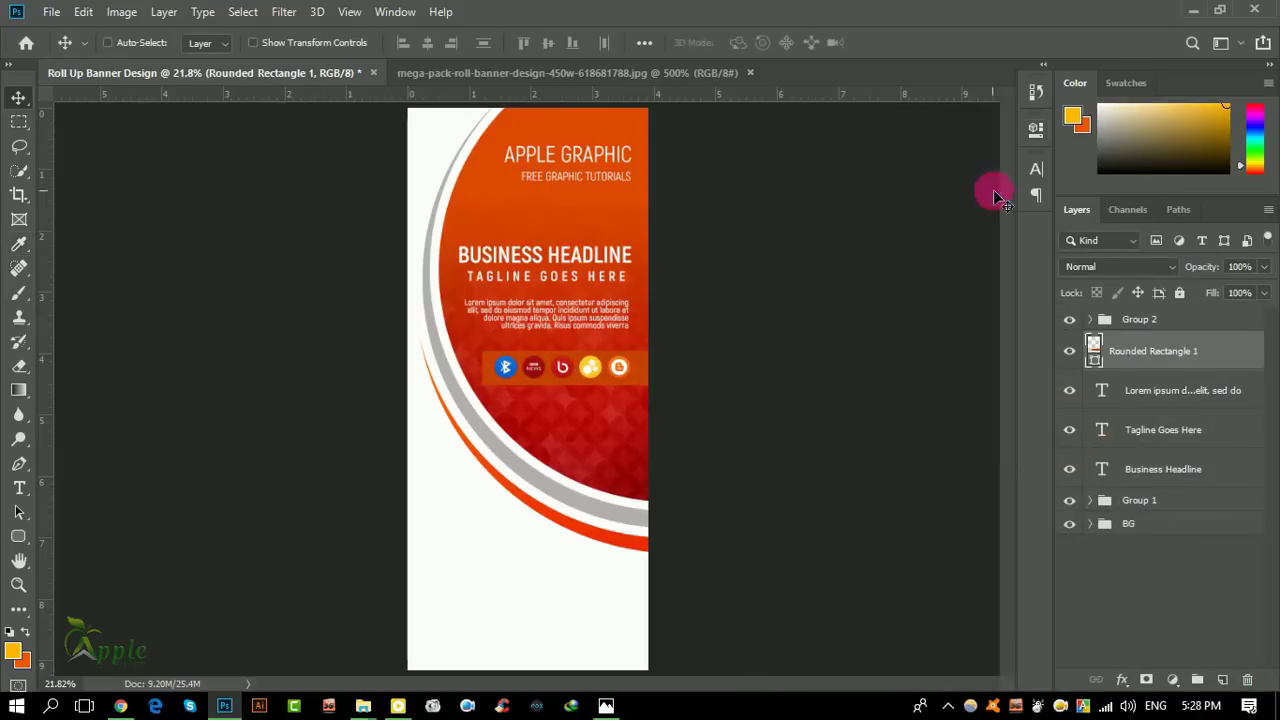
click(1035, 130)
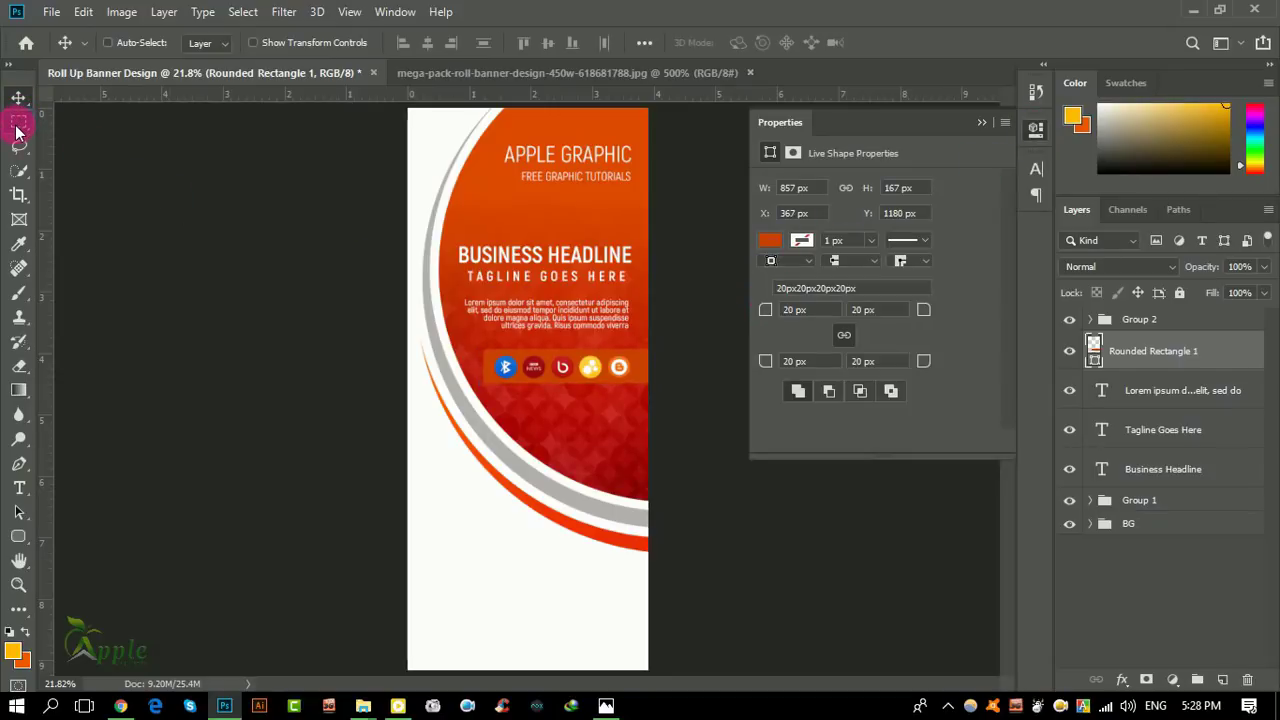
click(981, 122)
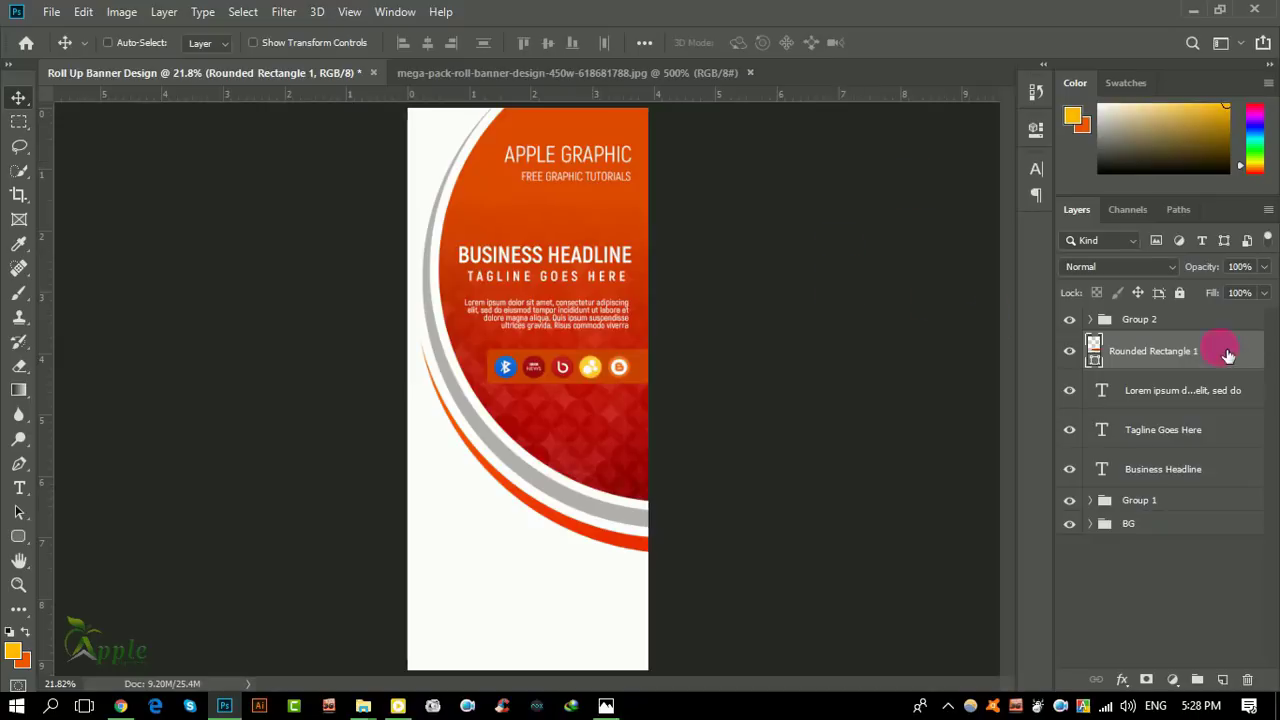
drag(1127, 325, 1163, 505)
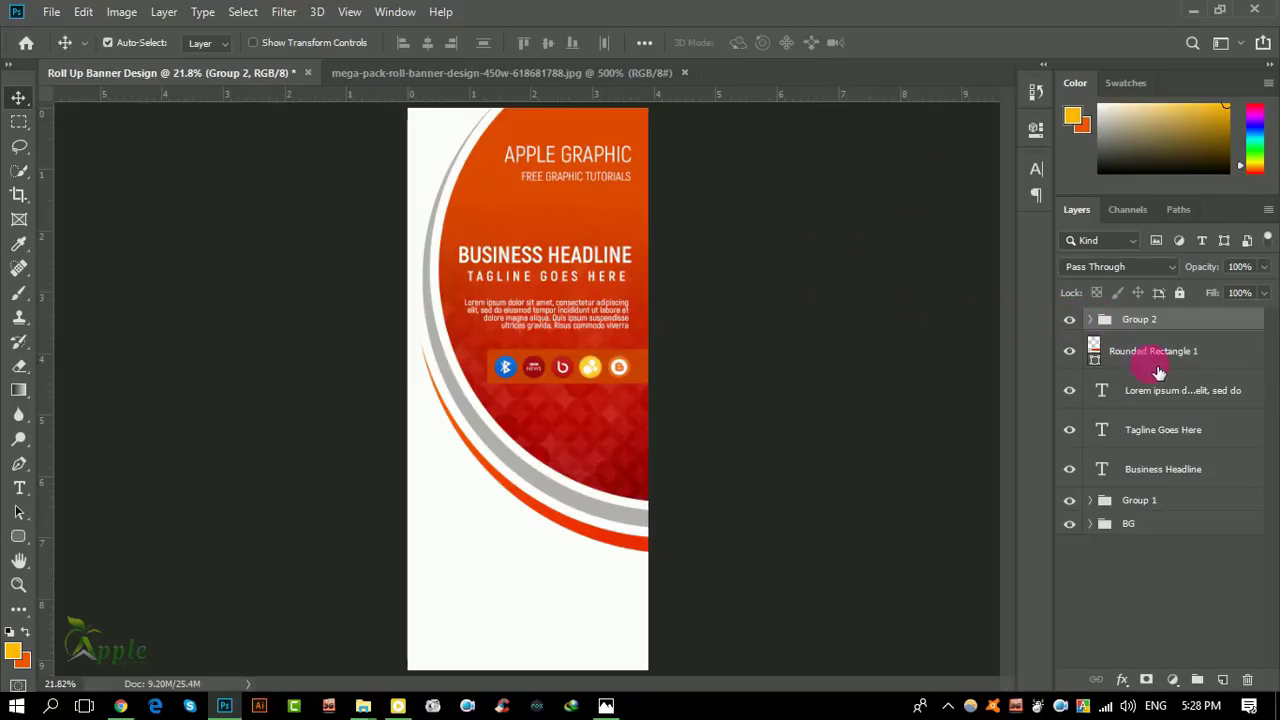
click(1197, 679)
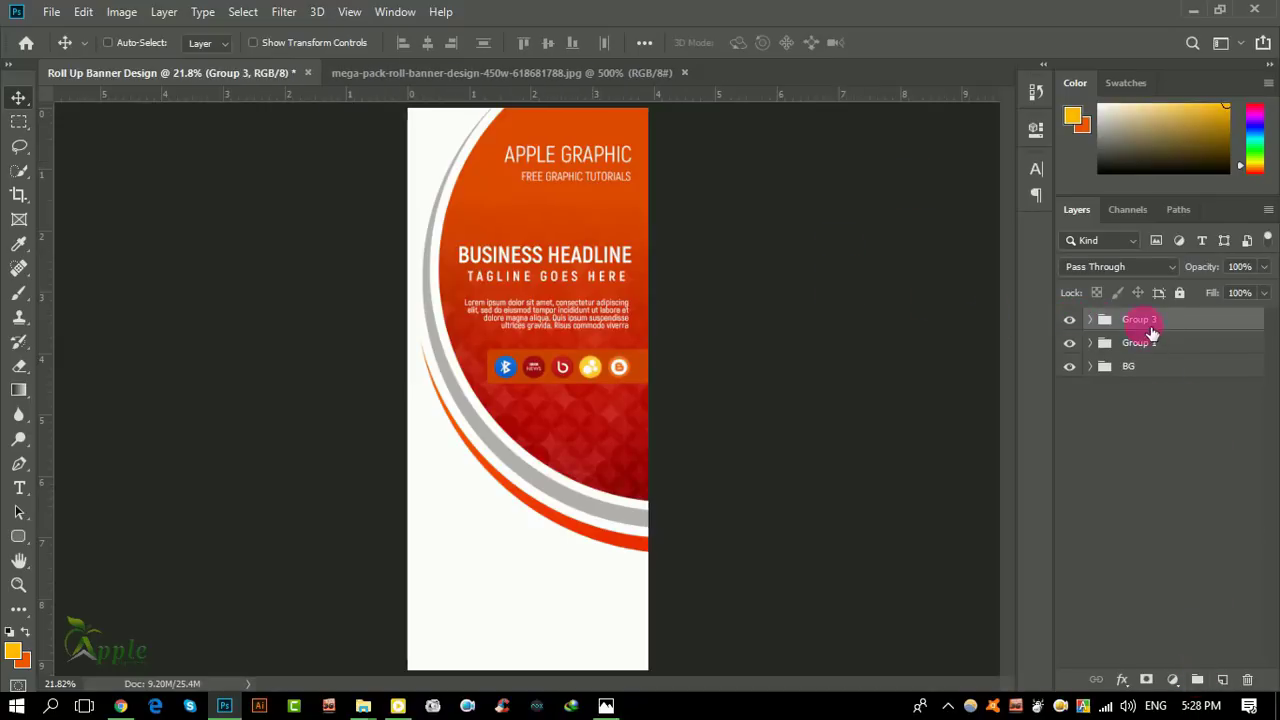
click(792, 352)
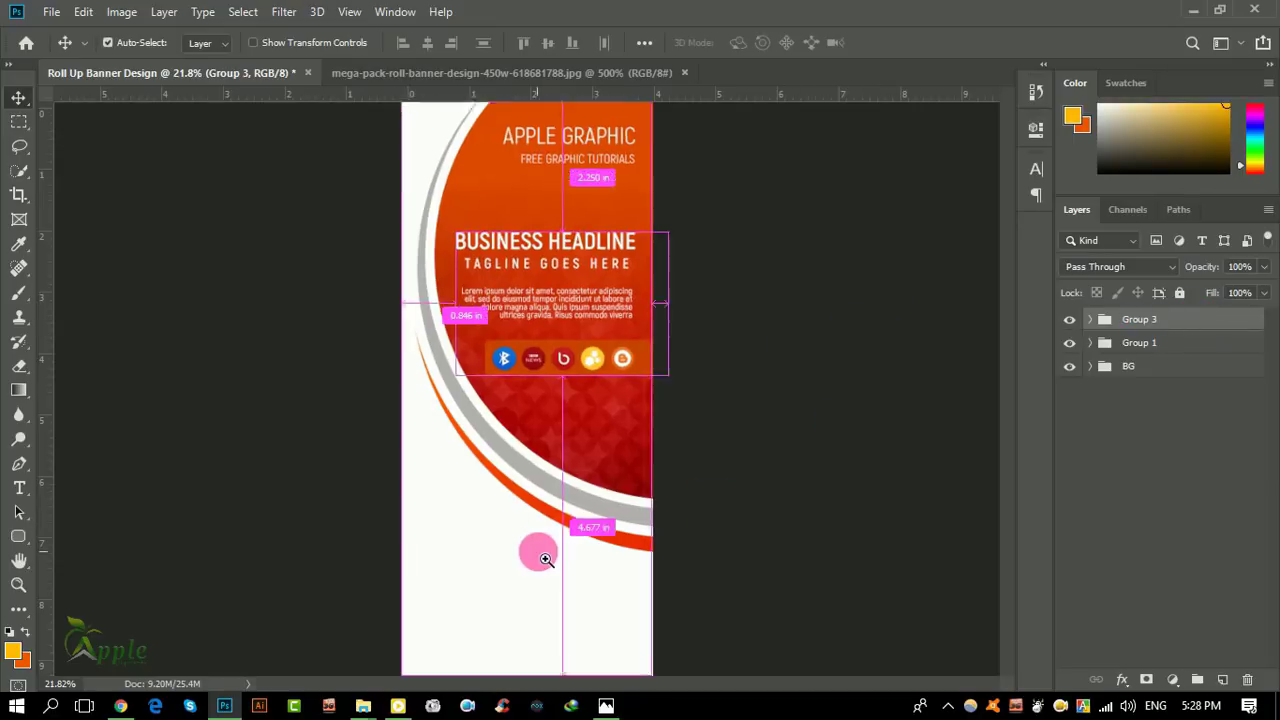
Step: Duplicate the Business Headline, tagline and body text layers down to the banner's bottom
scroll(537, 551, up, 1)
right_click(606, 180)
click(700, 206)
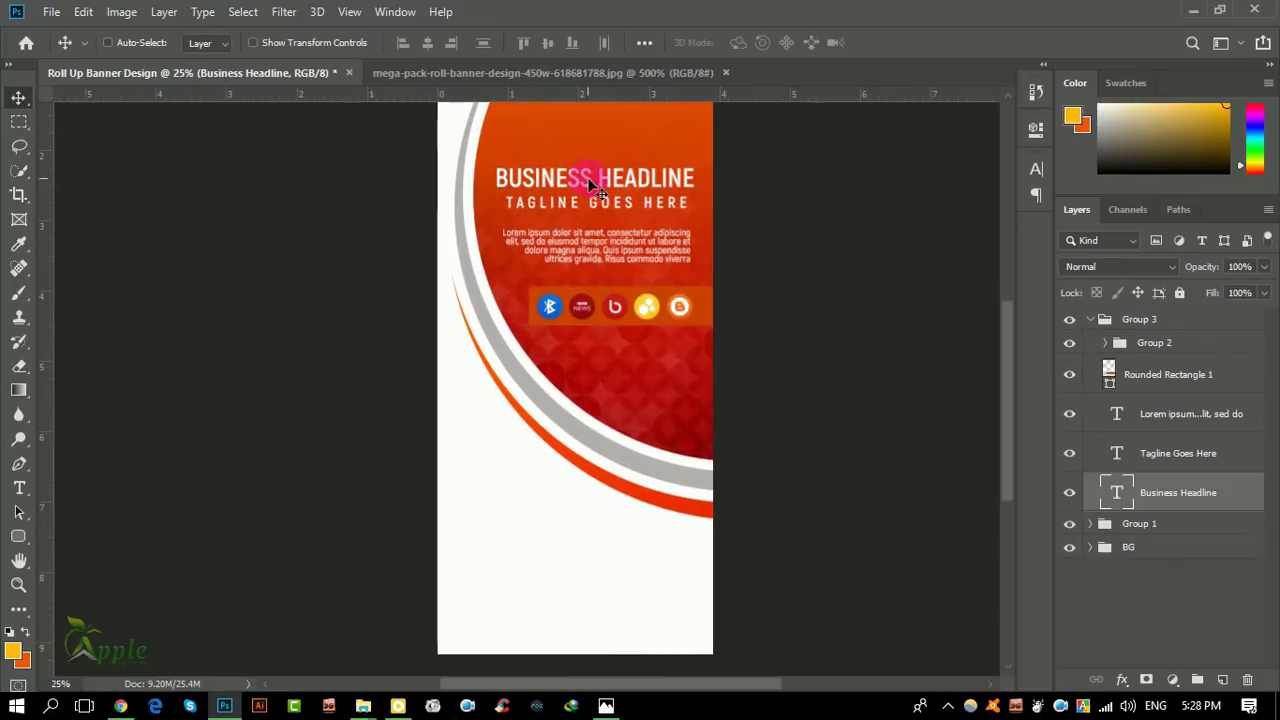
shift+click(1136, 466)
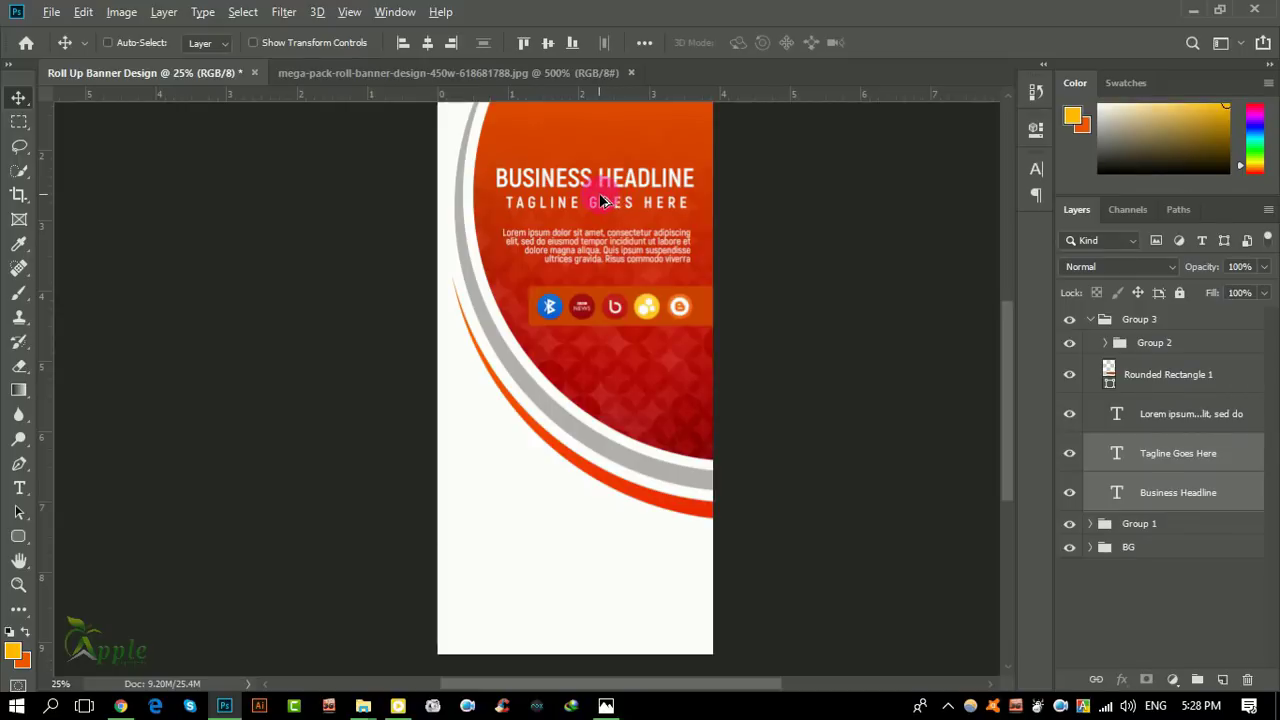
drag(611, 189, 614, 546)
key(ctrl+z)
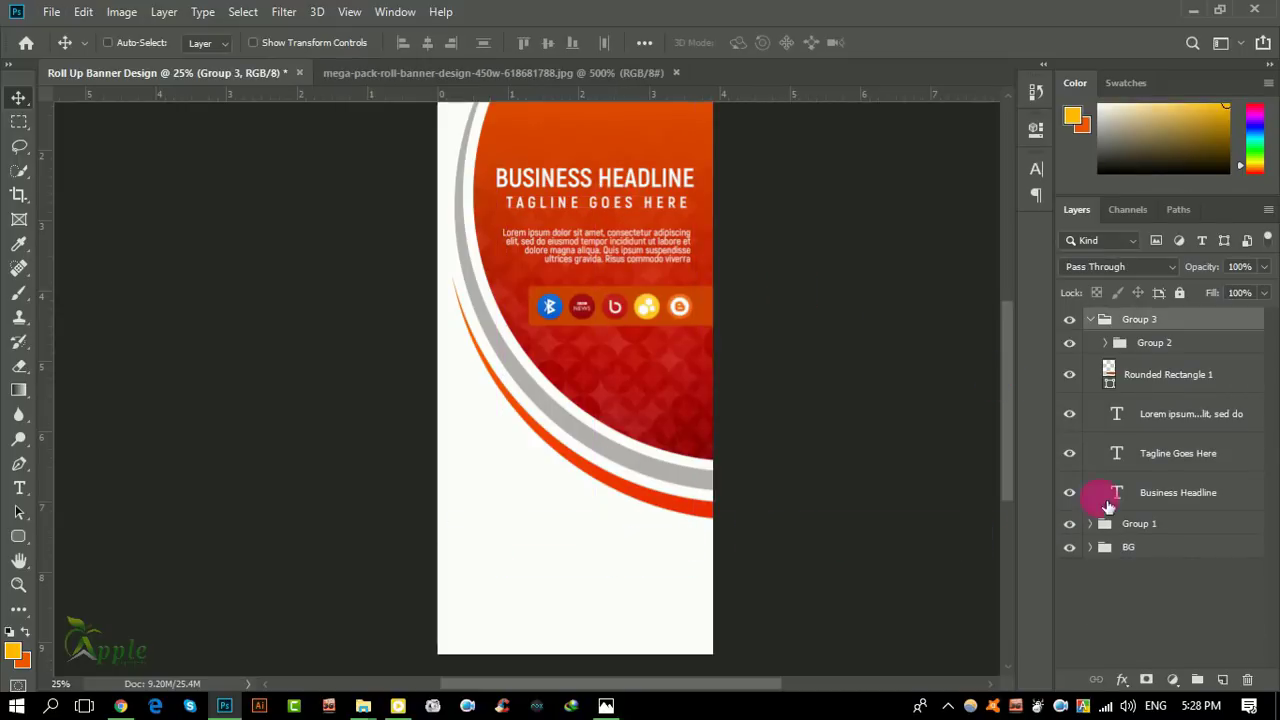
click(1202, 435)
shift+click(1175, 492)
mouse_move(609, 374)
mouse_down()
mouse_move(557, 567)
mouse_move(1087, 444)
mouse_up()
Step: Colour the copied body text dark grey 252525 and copy that hex value
click(1197, 425)
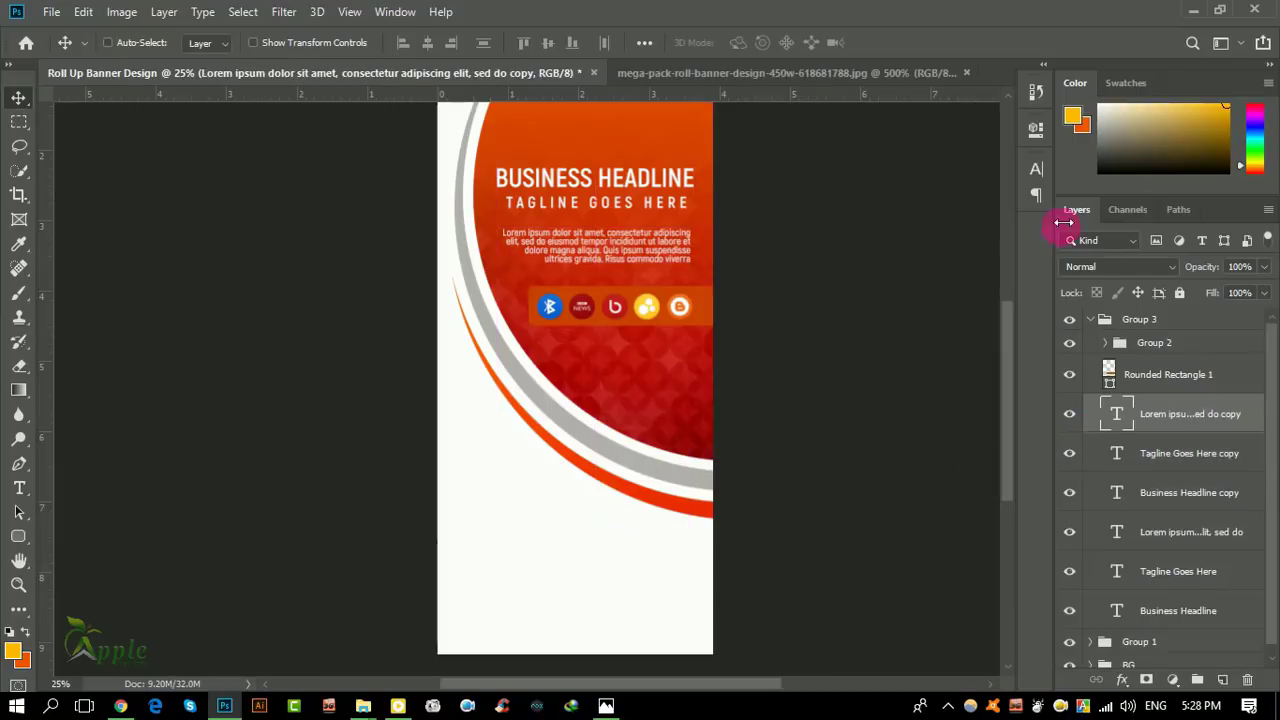
click(1036, 168)
click(985, 275)
drag(771, 577, 762, 570)
click(1093, 635)
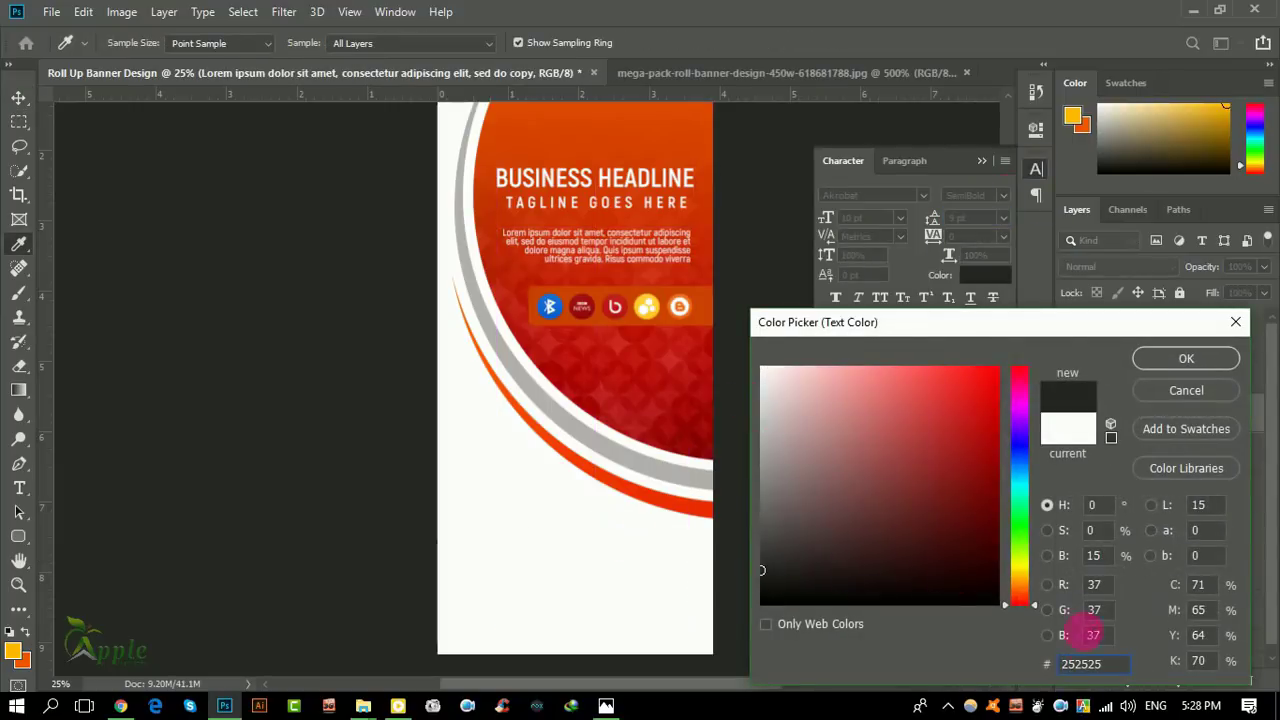
right_click(1094, 667)
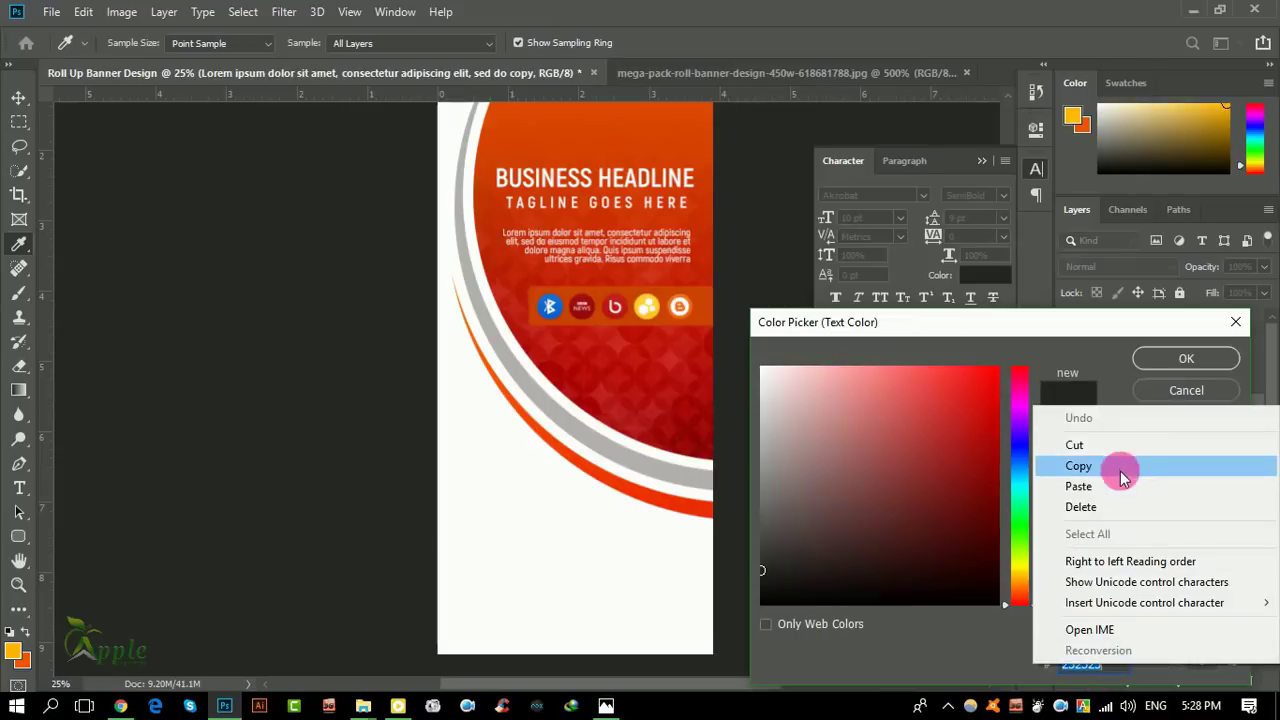
click(1118, 470)
click(1184, 358)
Step: Paste 252525 as the colour of the copied tagline and Business Headline text
click(1177, 458)
click(985, 275)
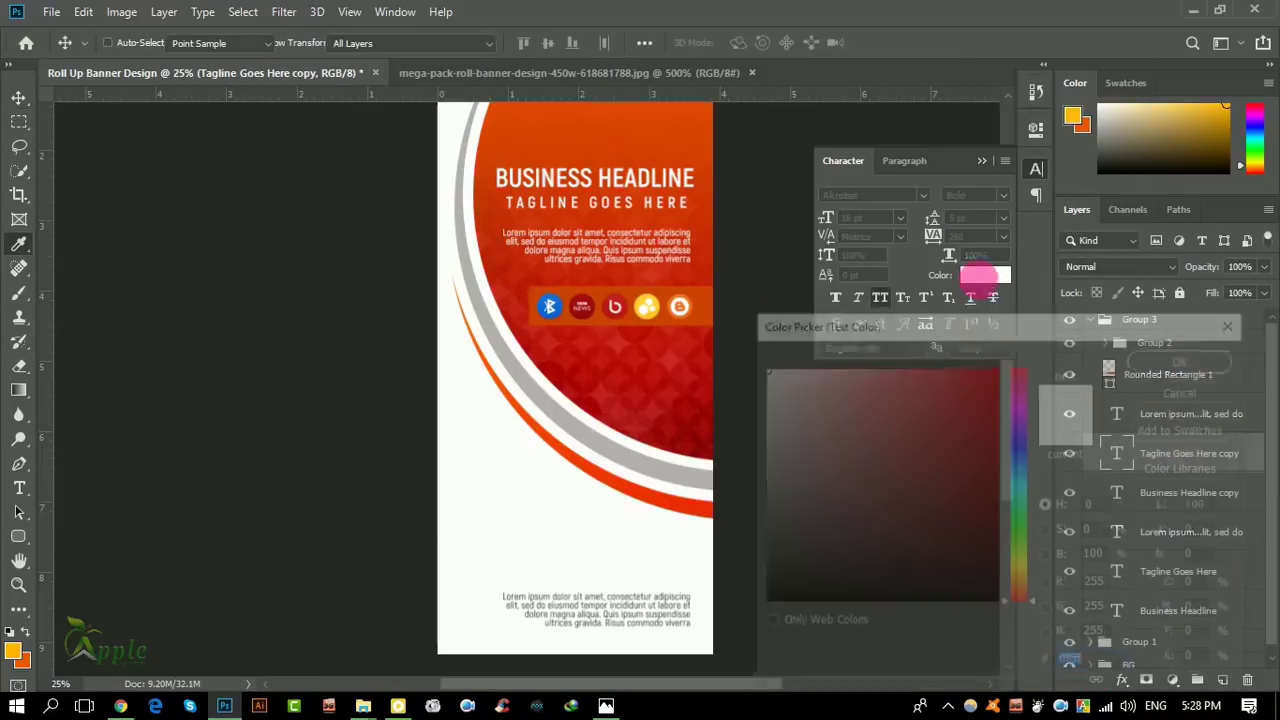
click(1090, 665)
key(ctrl+v)
click(1186, 359)
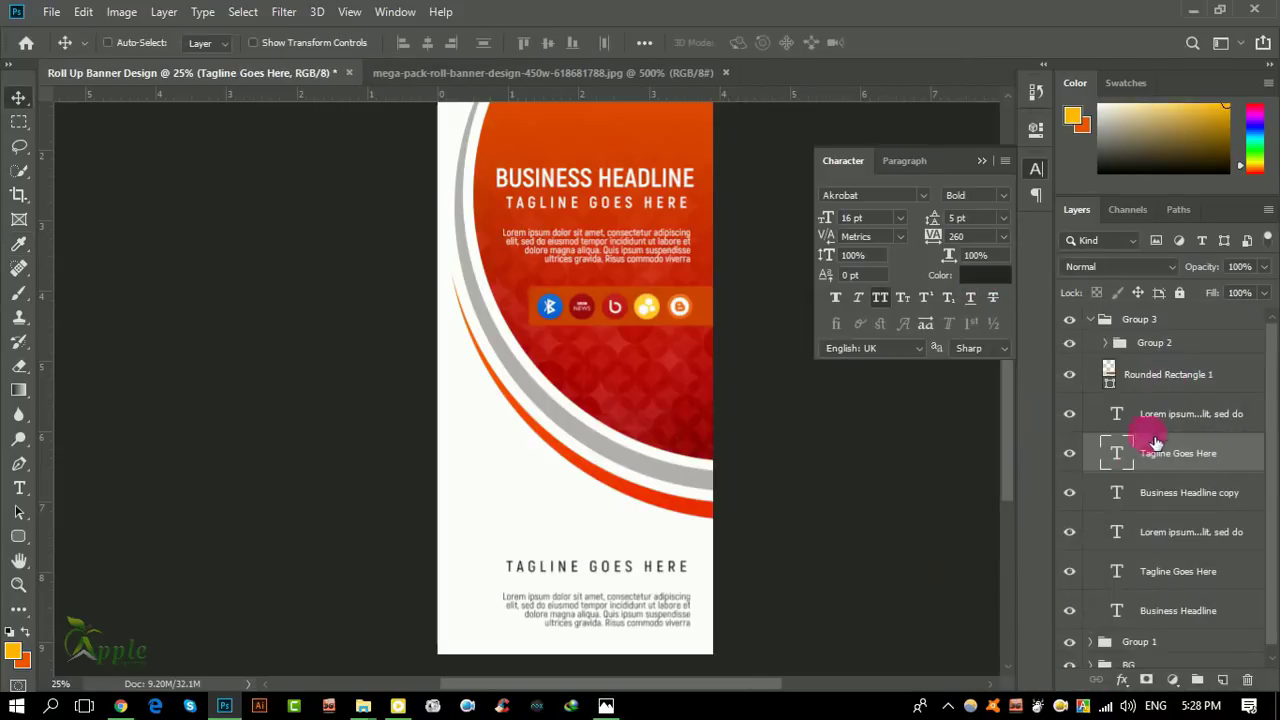
click(1178, 492)
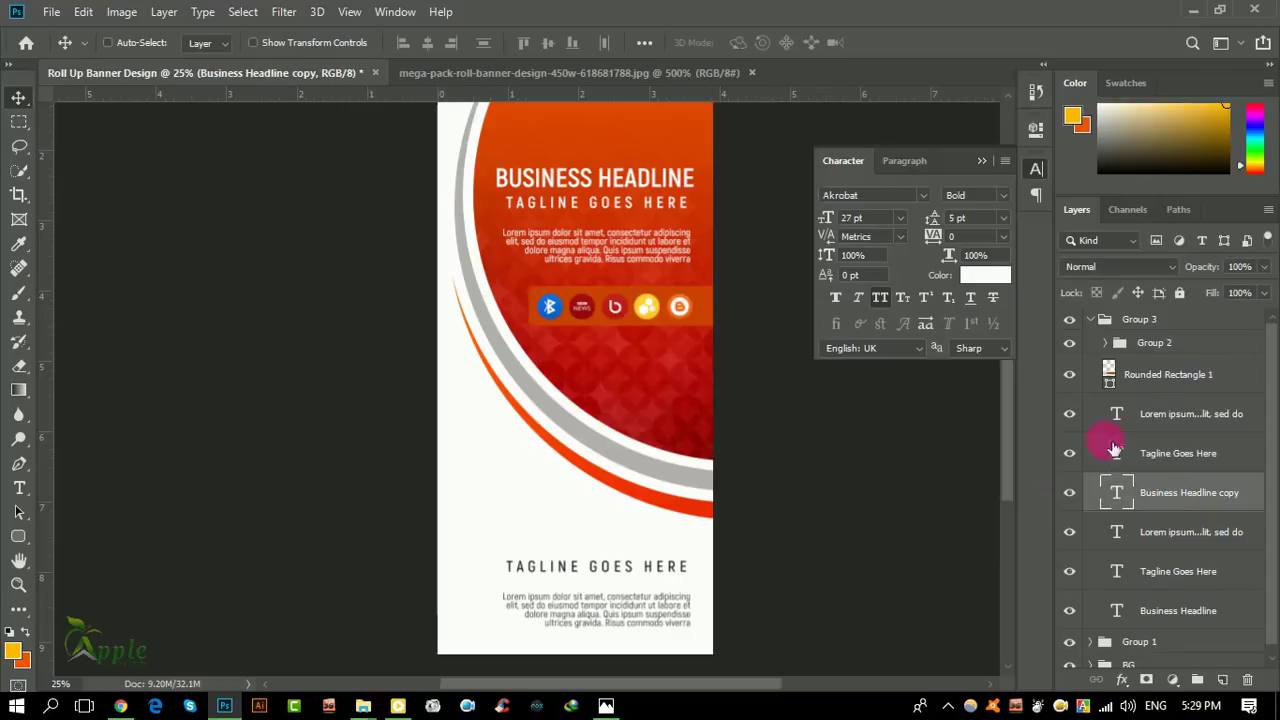
click(1003, 281)
key(ctrl+v)
click(1184, 362)
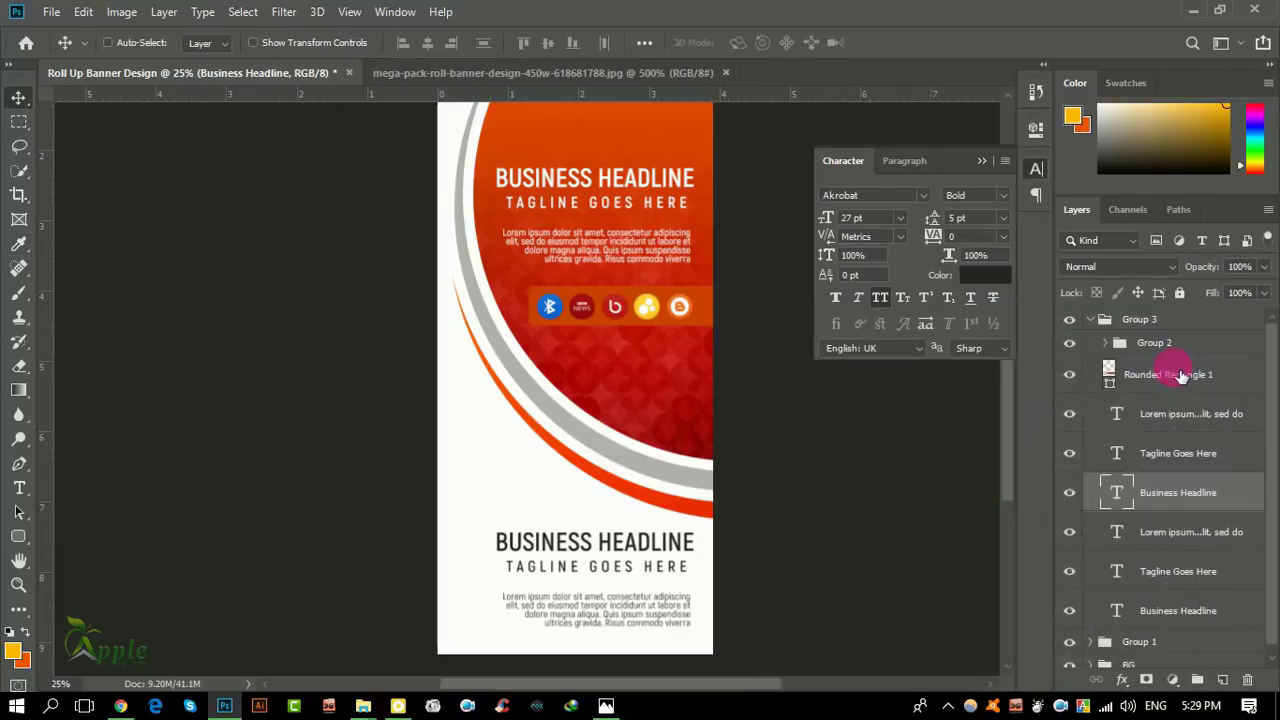
click(594, 569)
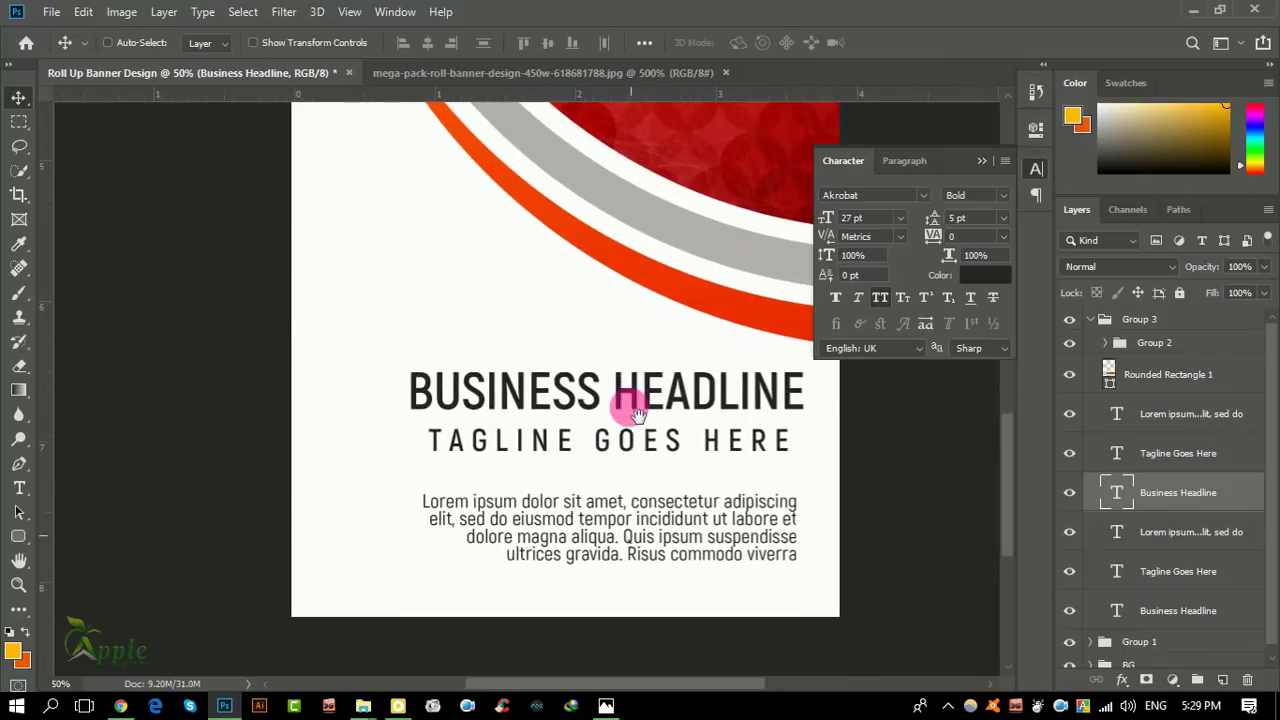
click(981, 160)
Step: Group the copied body, tagline and headline layers as Group 4 at the top of Group 3
click(1070, 536)
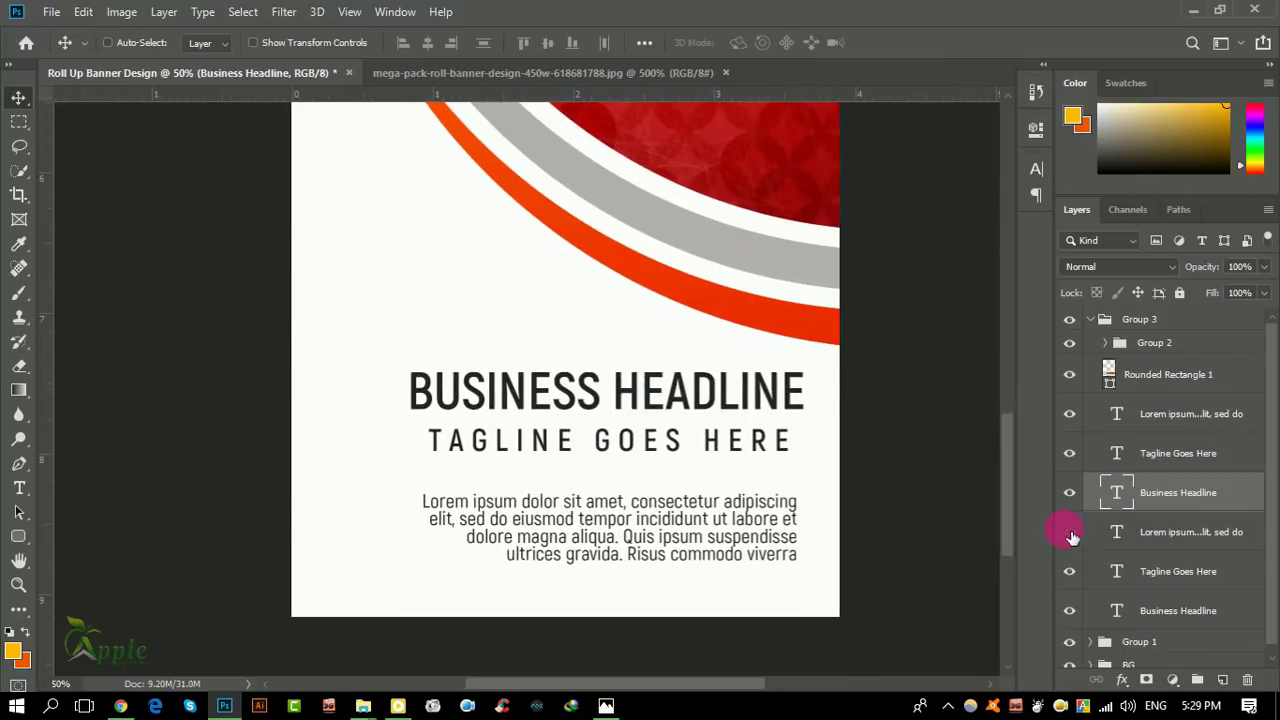
click(1070, 453)
click(1070, 413)
shift+click(1110, 418)
click(1197, 679)
mouse_move(1163, 405)
mouse_down()
mouse_move(1159, 319)
mouse_move(1152, 338)
mouse_up()
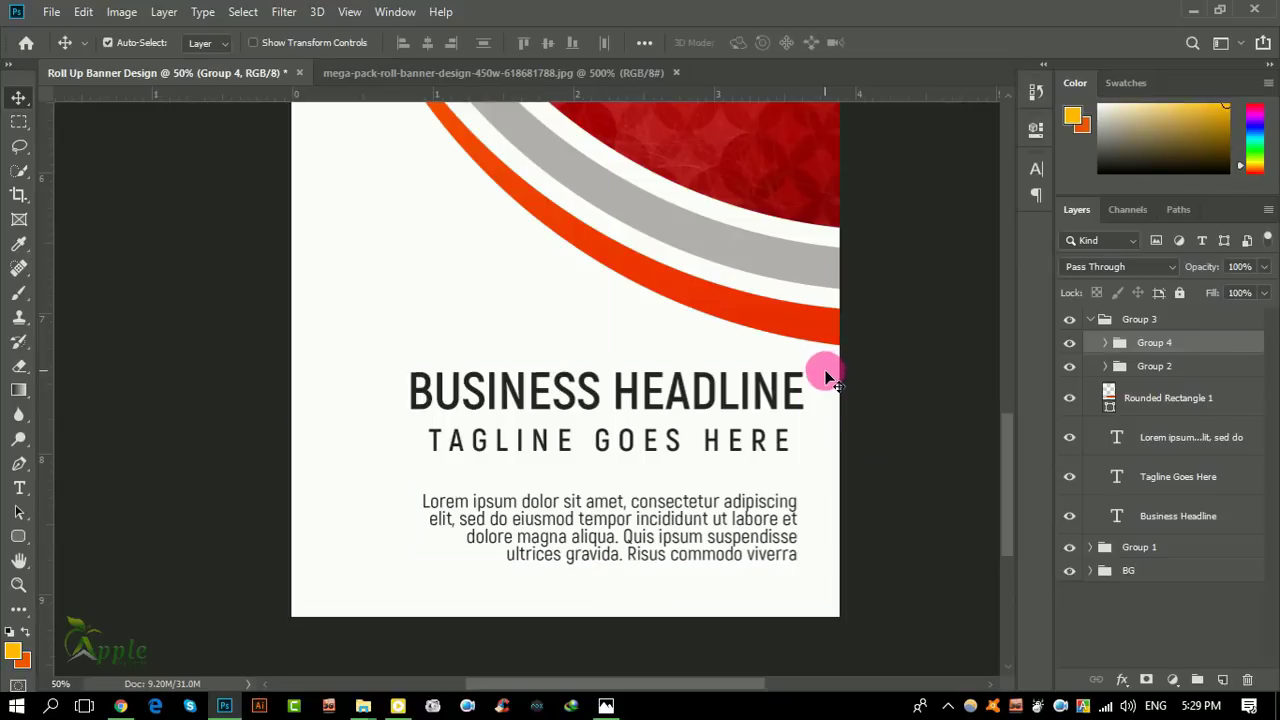
key(ctrl+0)
key(ctrl+plus)
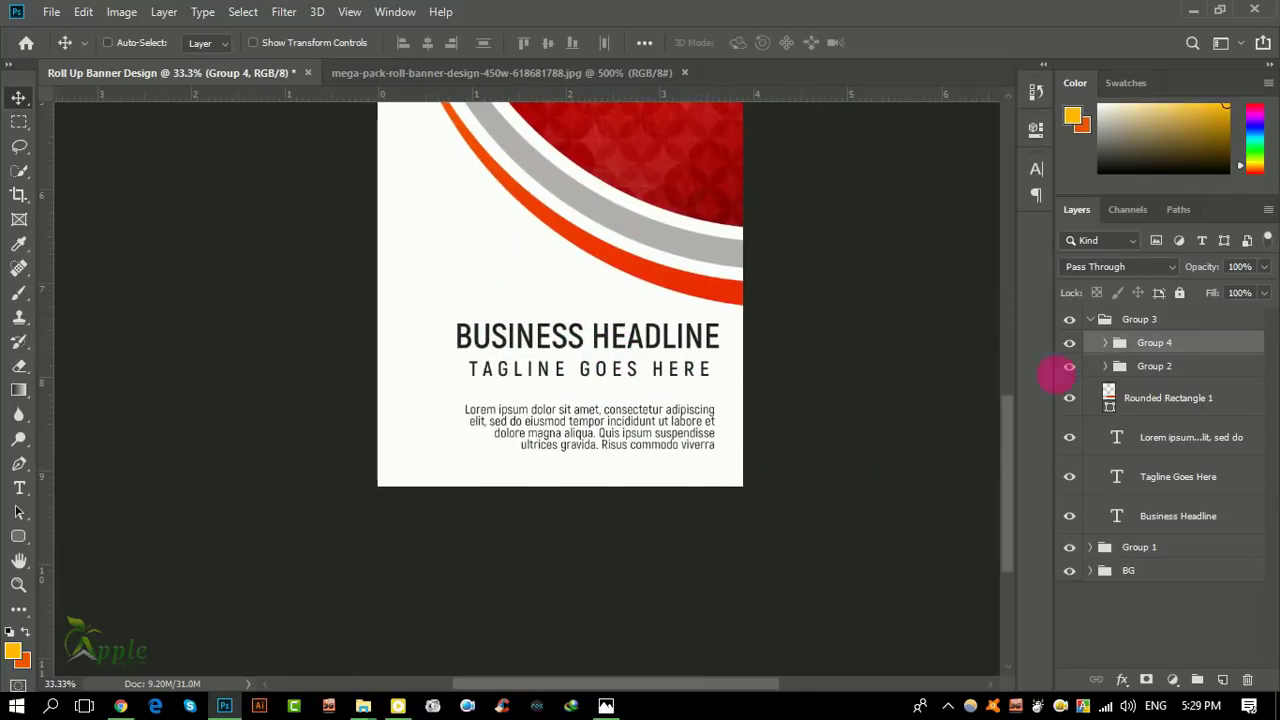
Step: Centre-align the text of the bottom body paragraph, tagline and headline
click(19, 487)
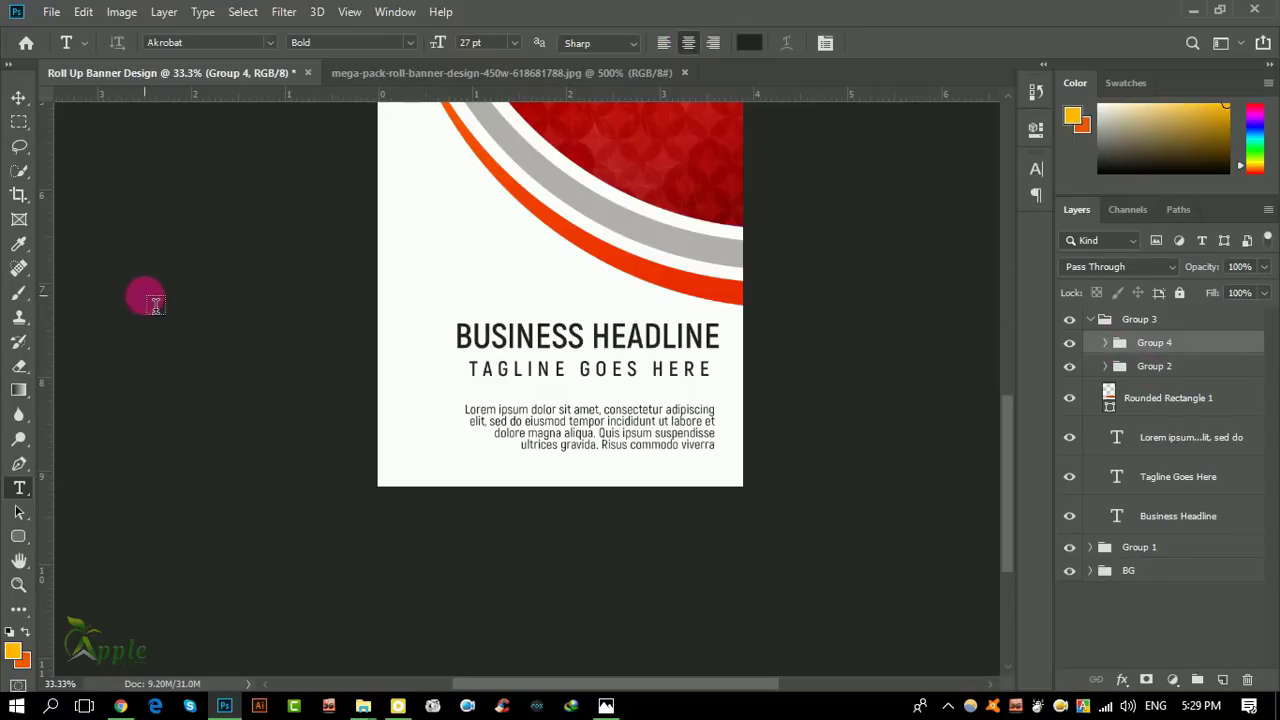
click(1110, 344)
click(1195, 388)
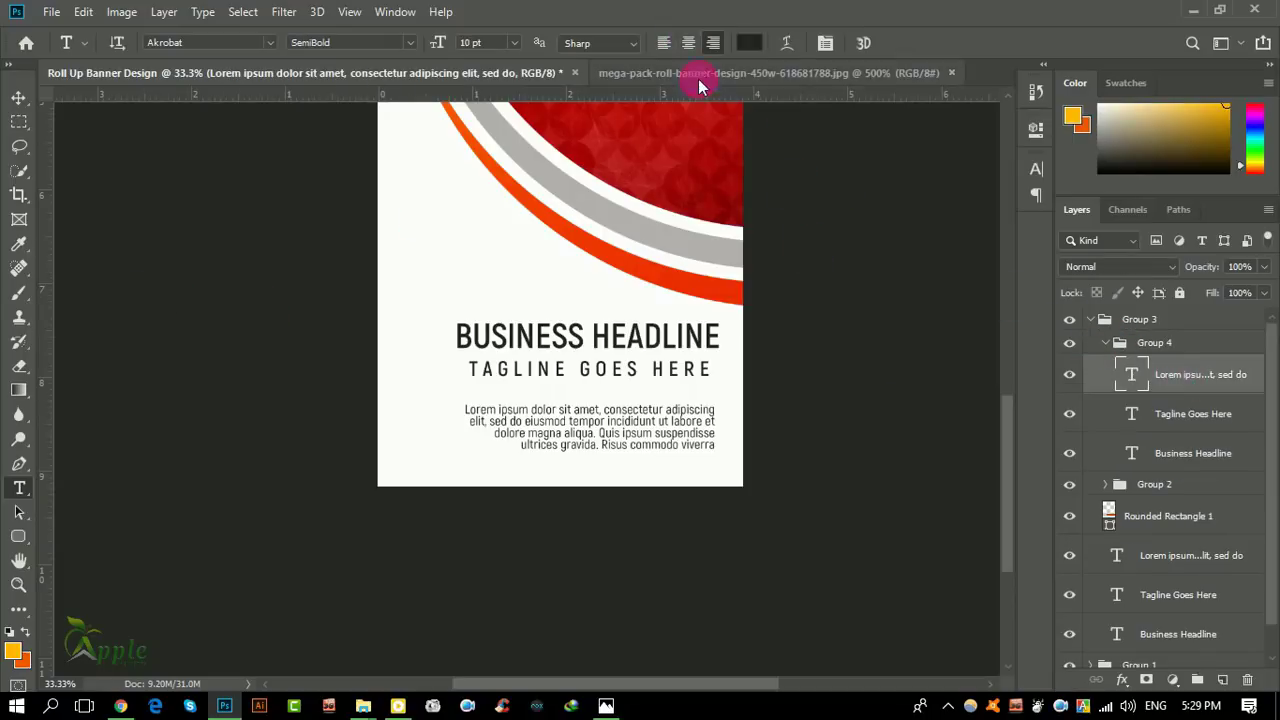
click(688, 43)
click(1183, 427)
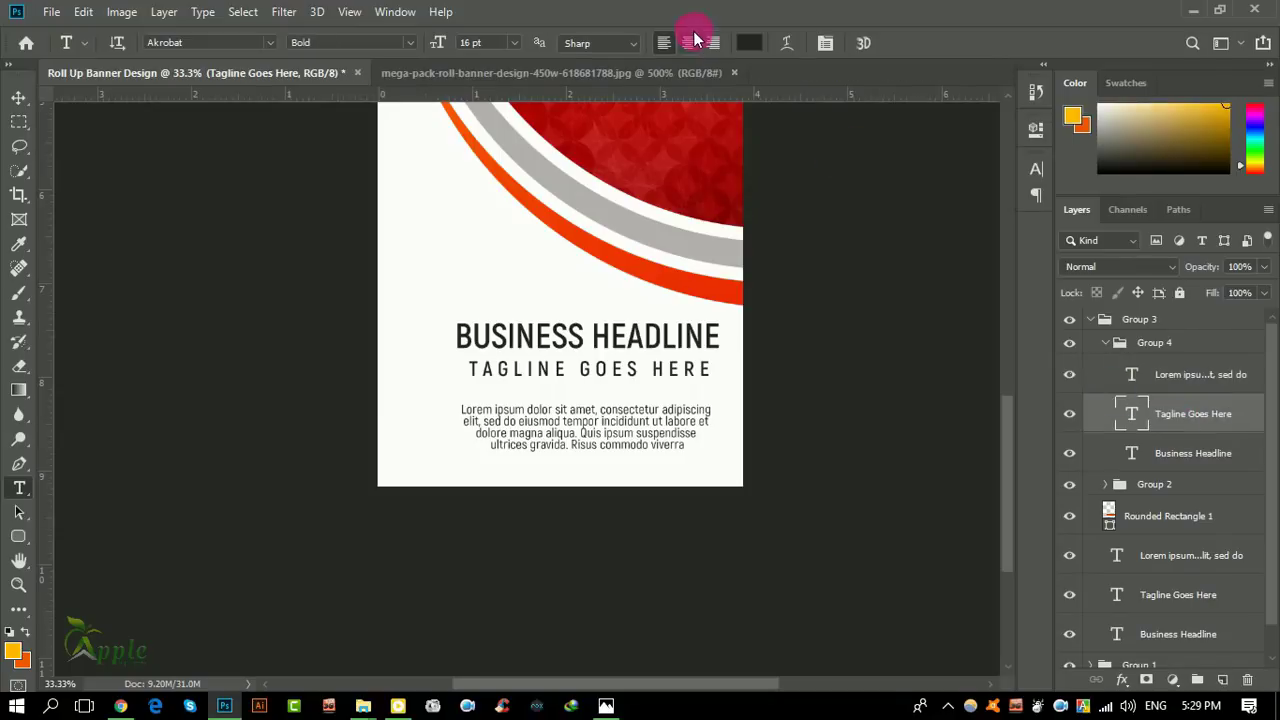
click(711, 43)
click(1168, 462)
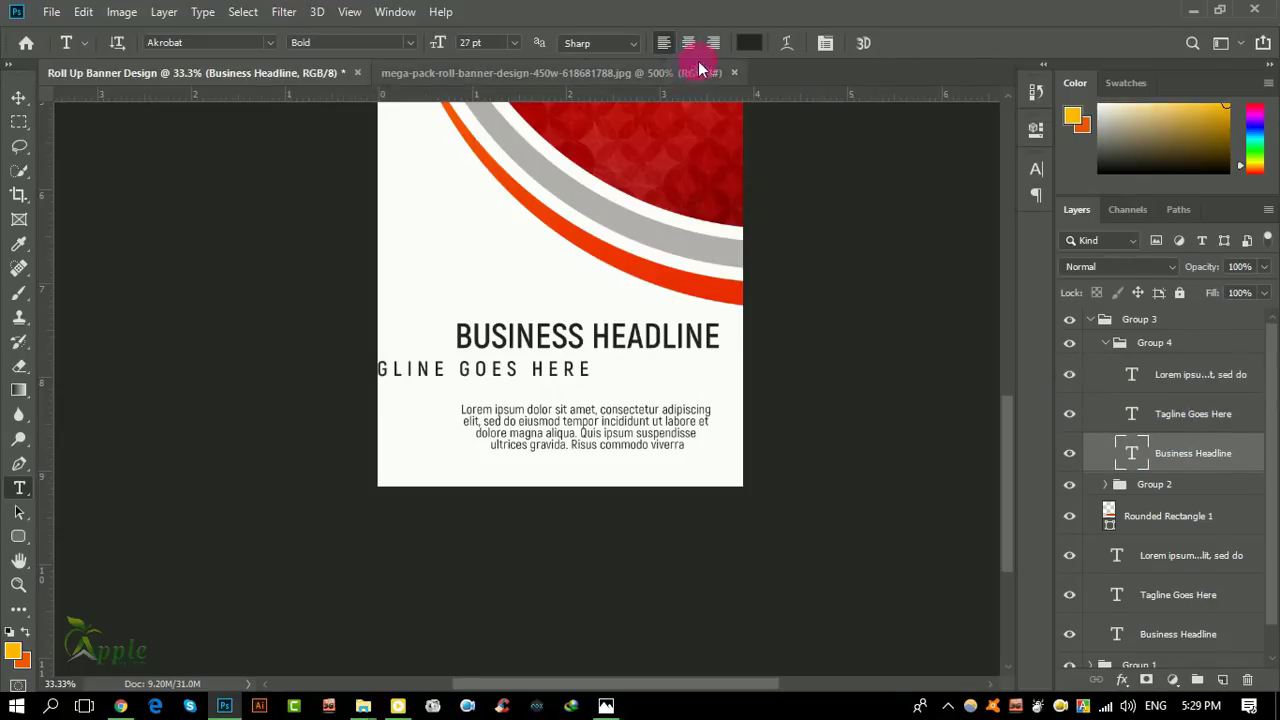
click(713, 43)
Step: Move the bottom headline and tagline back inside the banner, shifting the tagline slightly left
key(v)
shift+click(1177, 414)
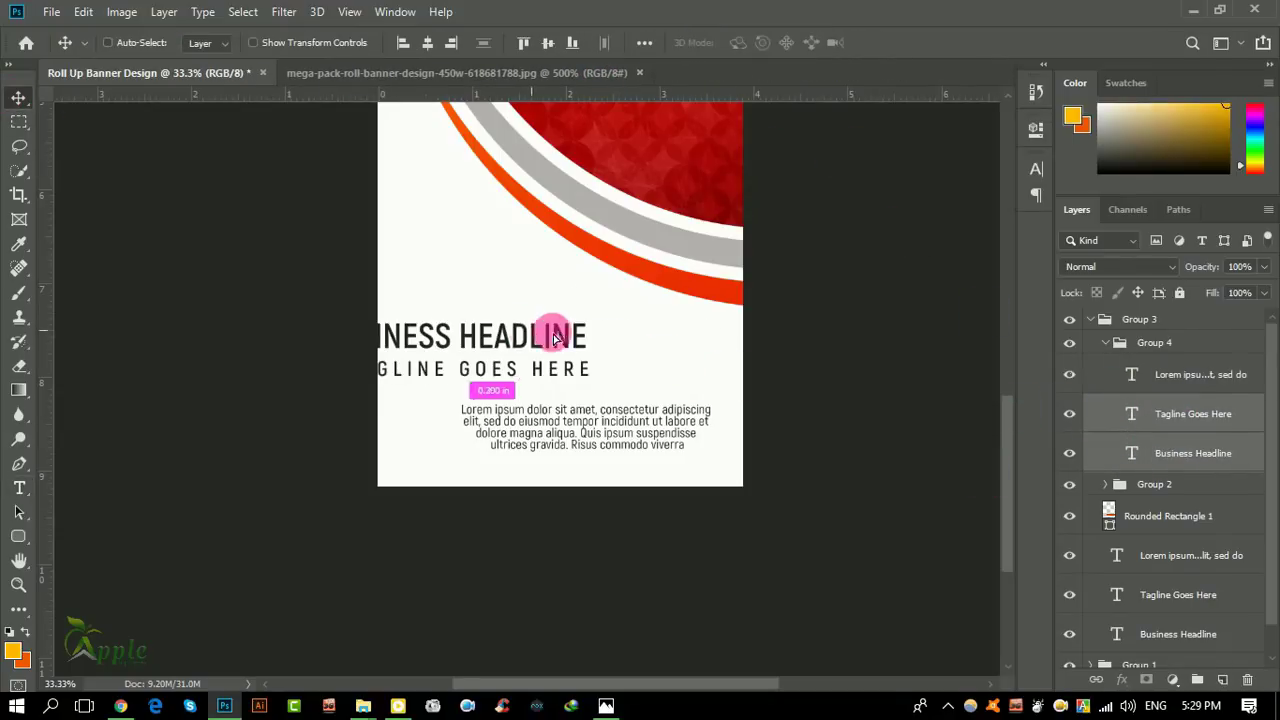
drag(557, 334, 671, 334)
click(1218, 458)
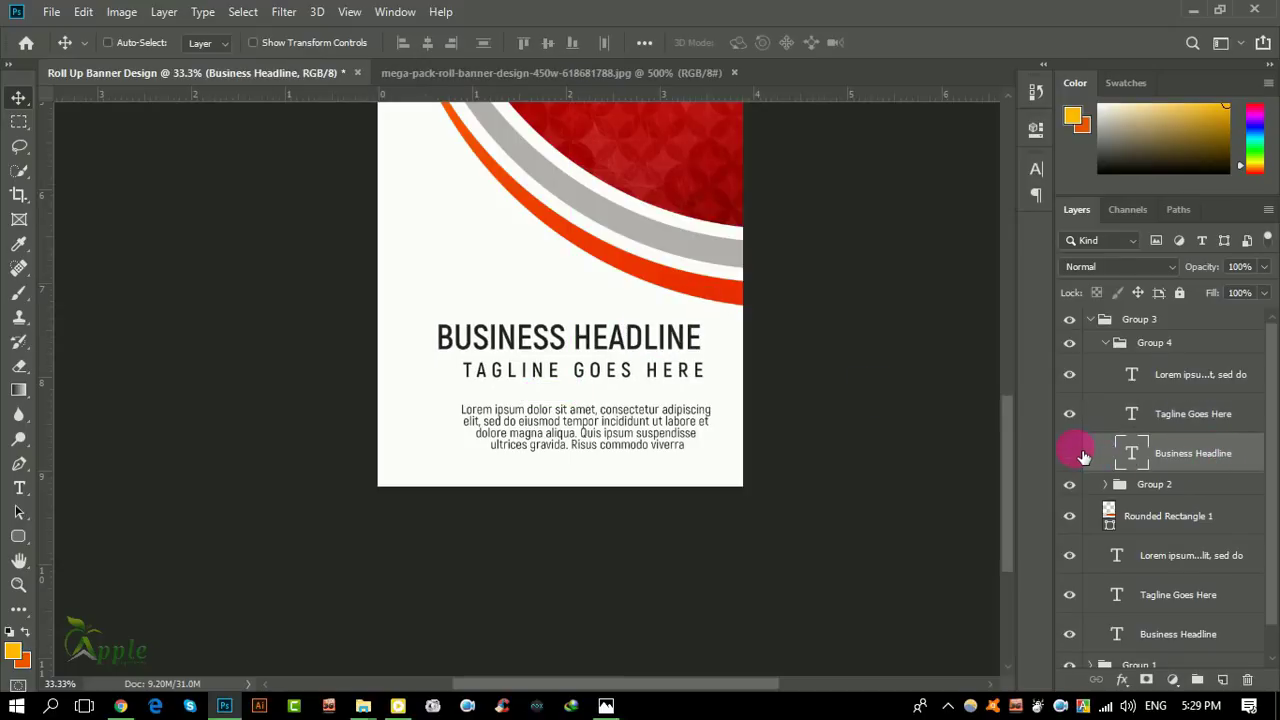
click(1172, 420)
drag(678, 369, 666, 369)
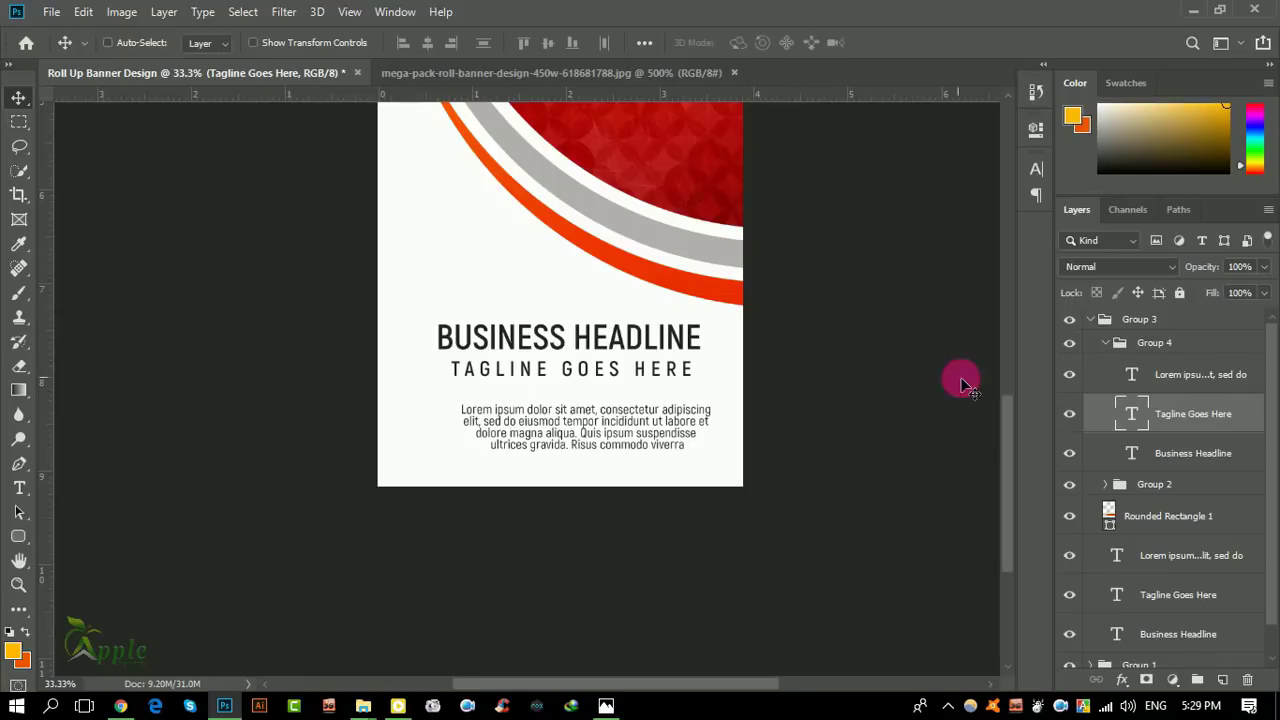
Step: Centre the three bottom text blocks horizontally and nudge the body text up toward the tagline
ctrl+click(1187, 455)
ctrl+click(1168, 374)
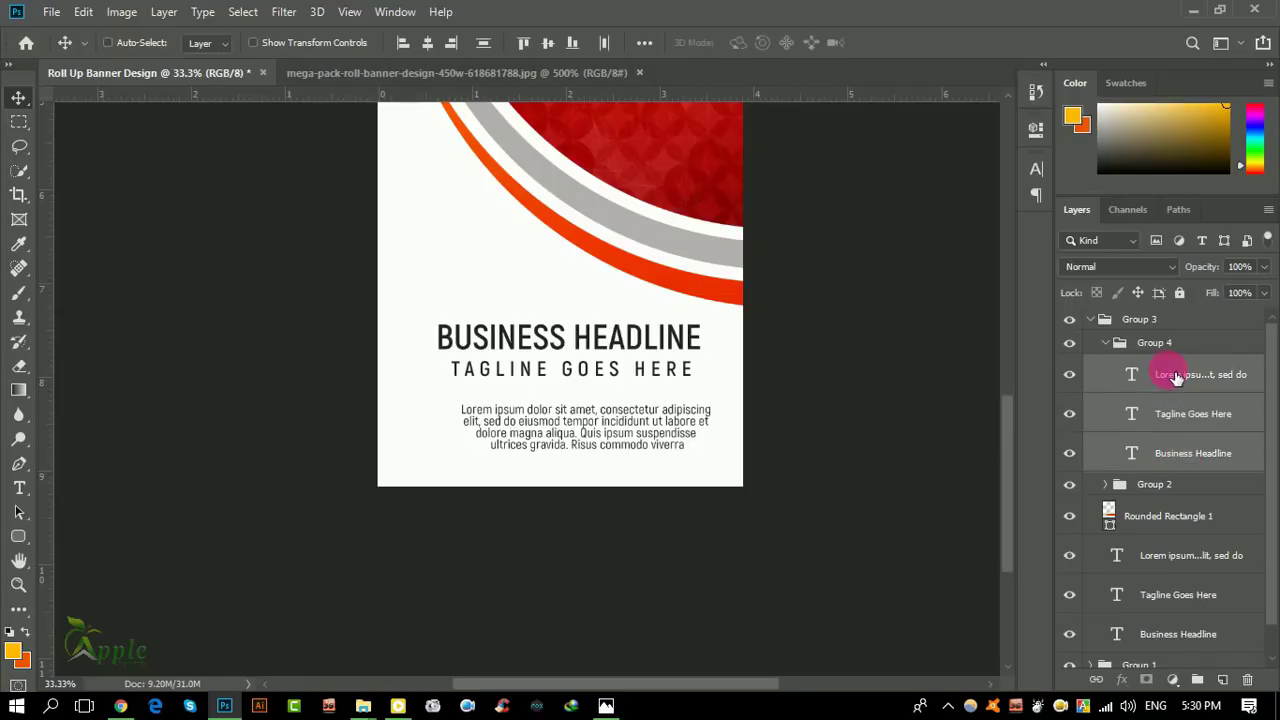
click(427, 44)
drag(622, 395, 601, 392)
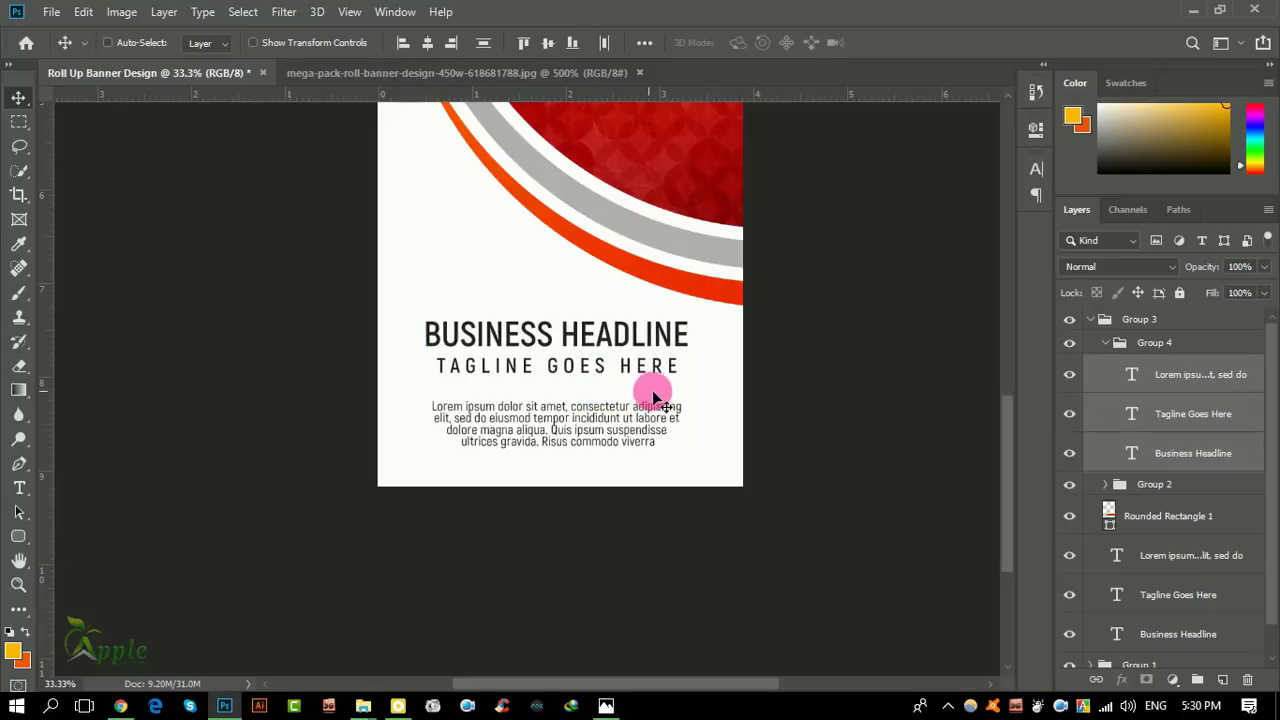
click(1180, 453)
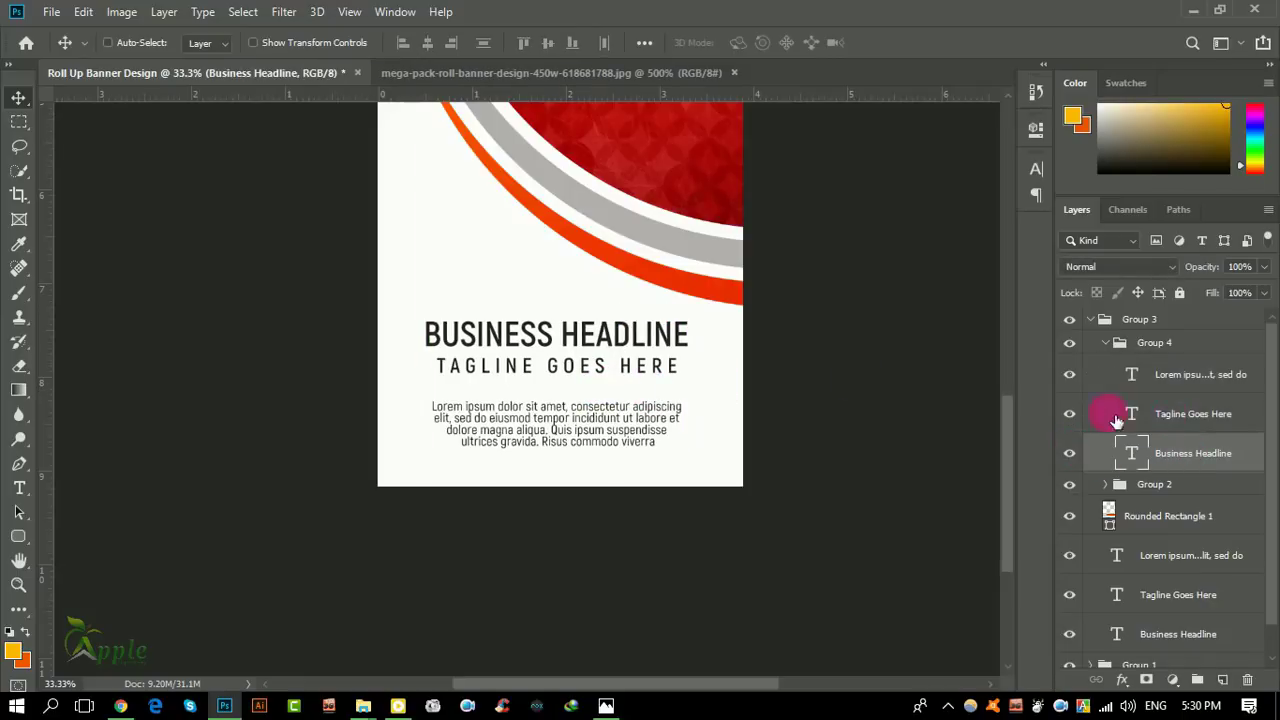
click(1196, 384)
key(shift+Up)
key(shift+Up)
key(shift+Up)
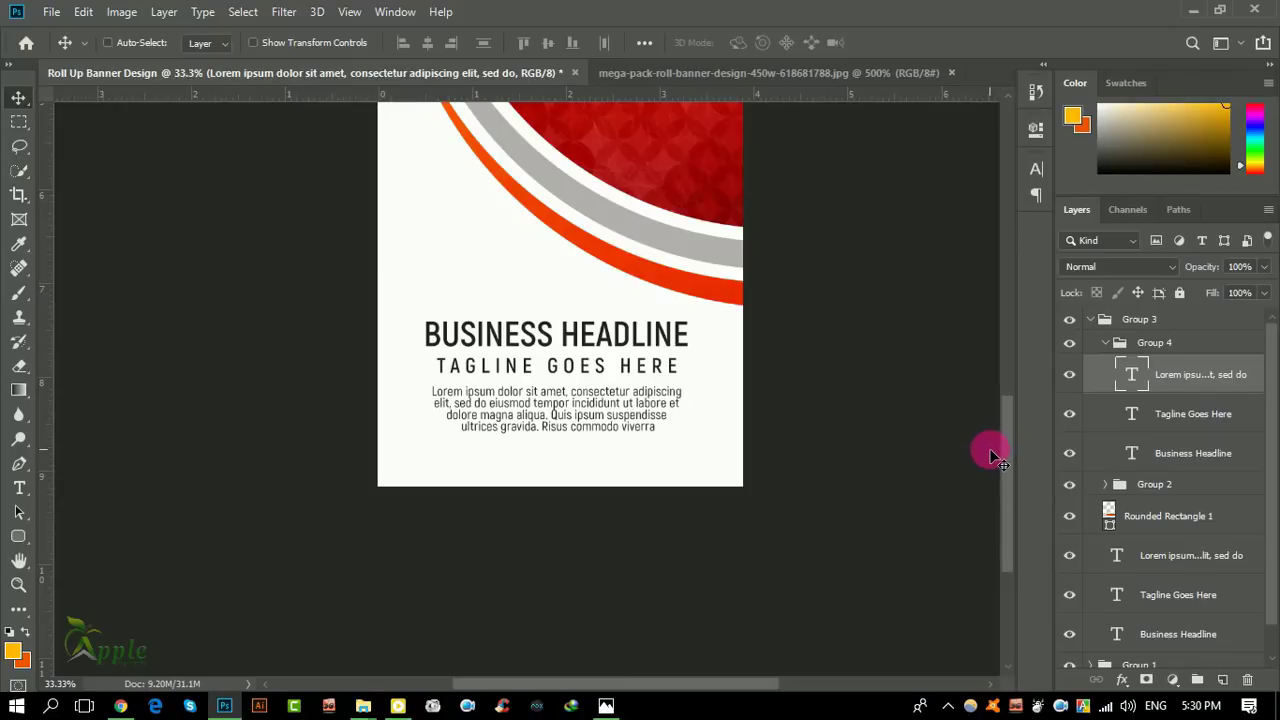
click(1112, 350)
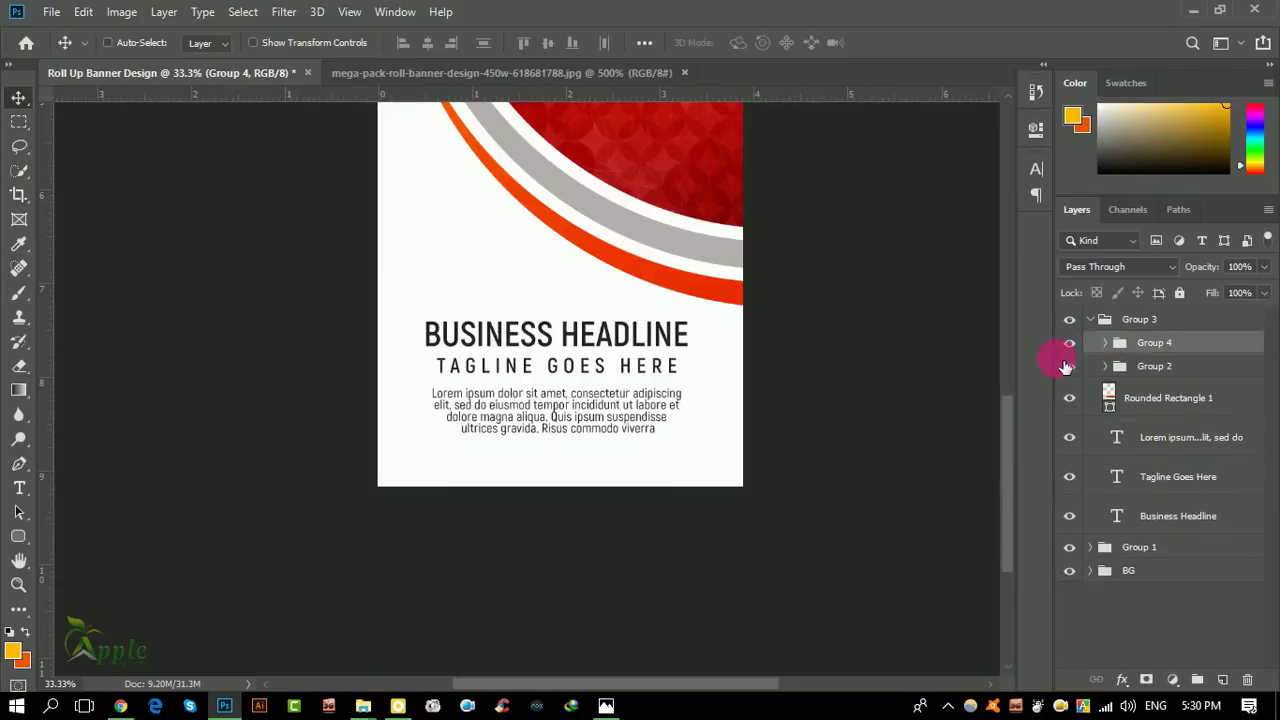
drag(571, 337, 583, 349)
Step: Enlarge the Group 4 text block to about 106.6%
key(ctrl+t)
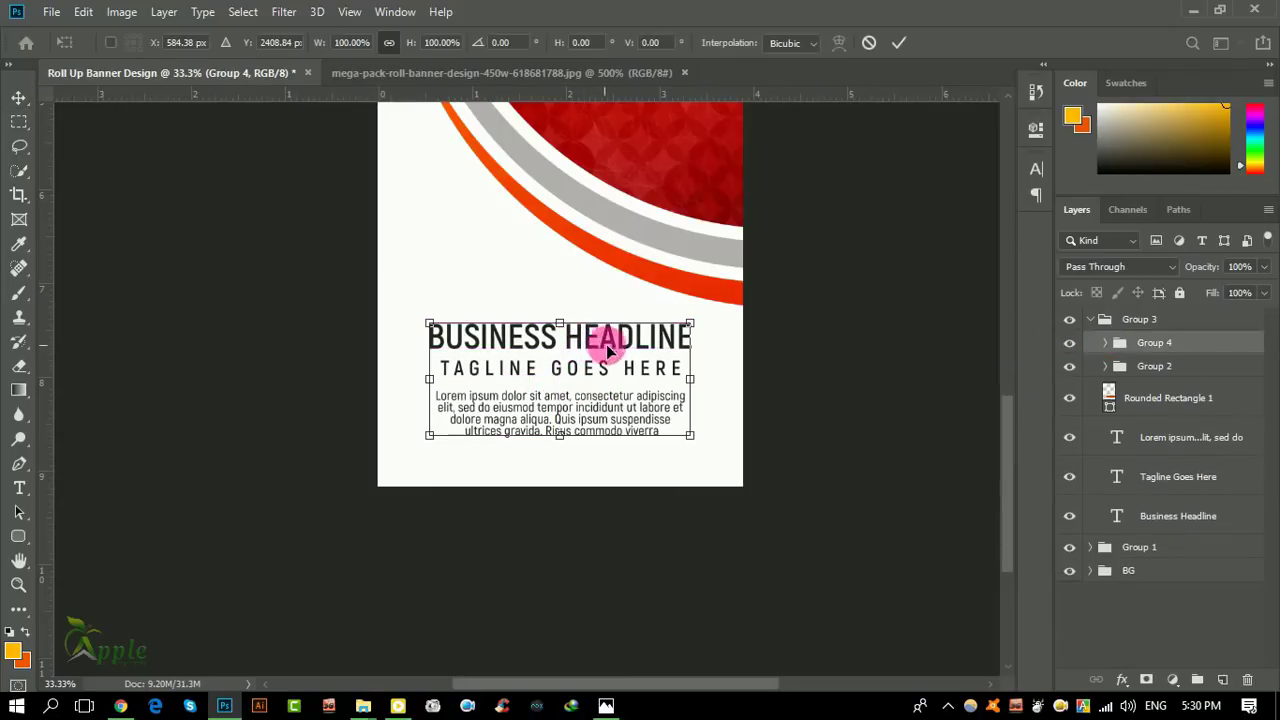
drag(694, 438, 709, 443)
click(899, 42)
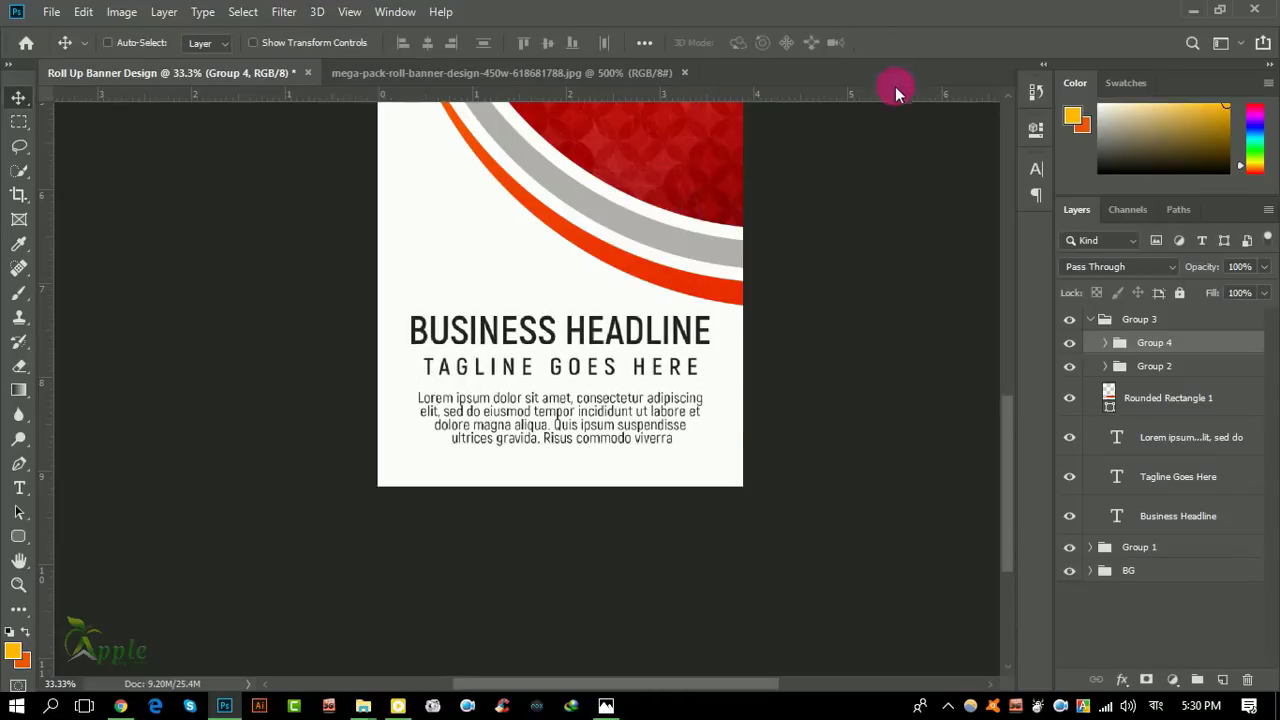
key(ctrl+0)
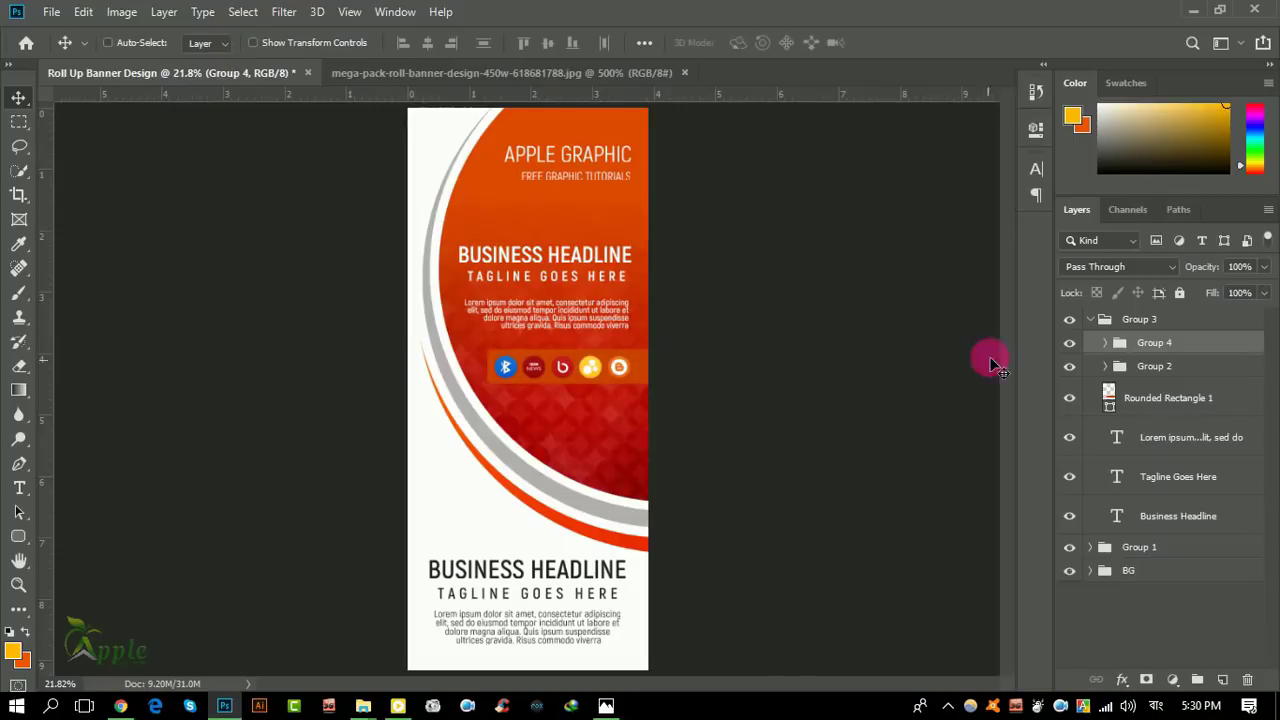
click(1097, 320)
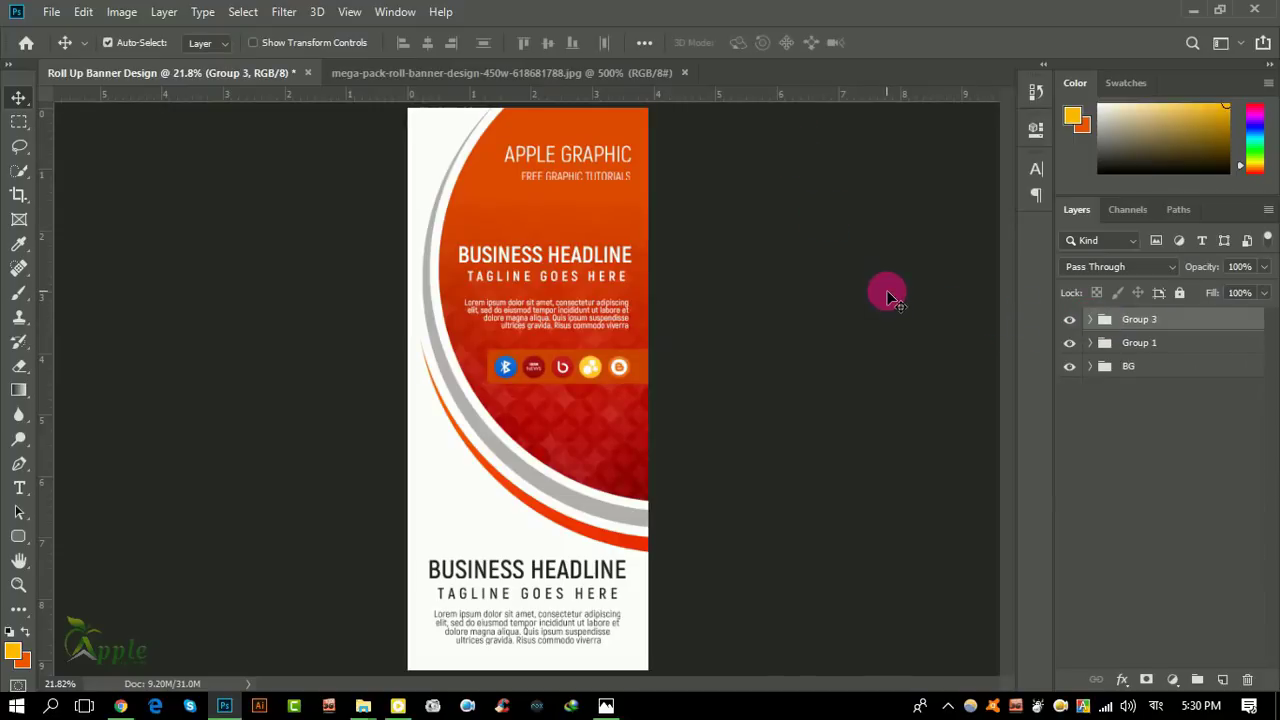